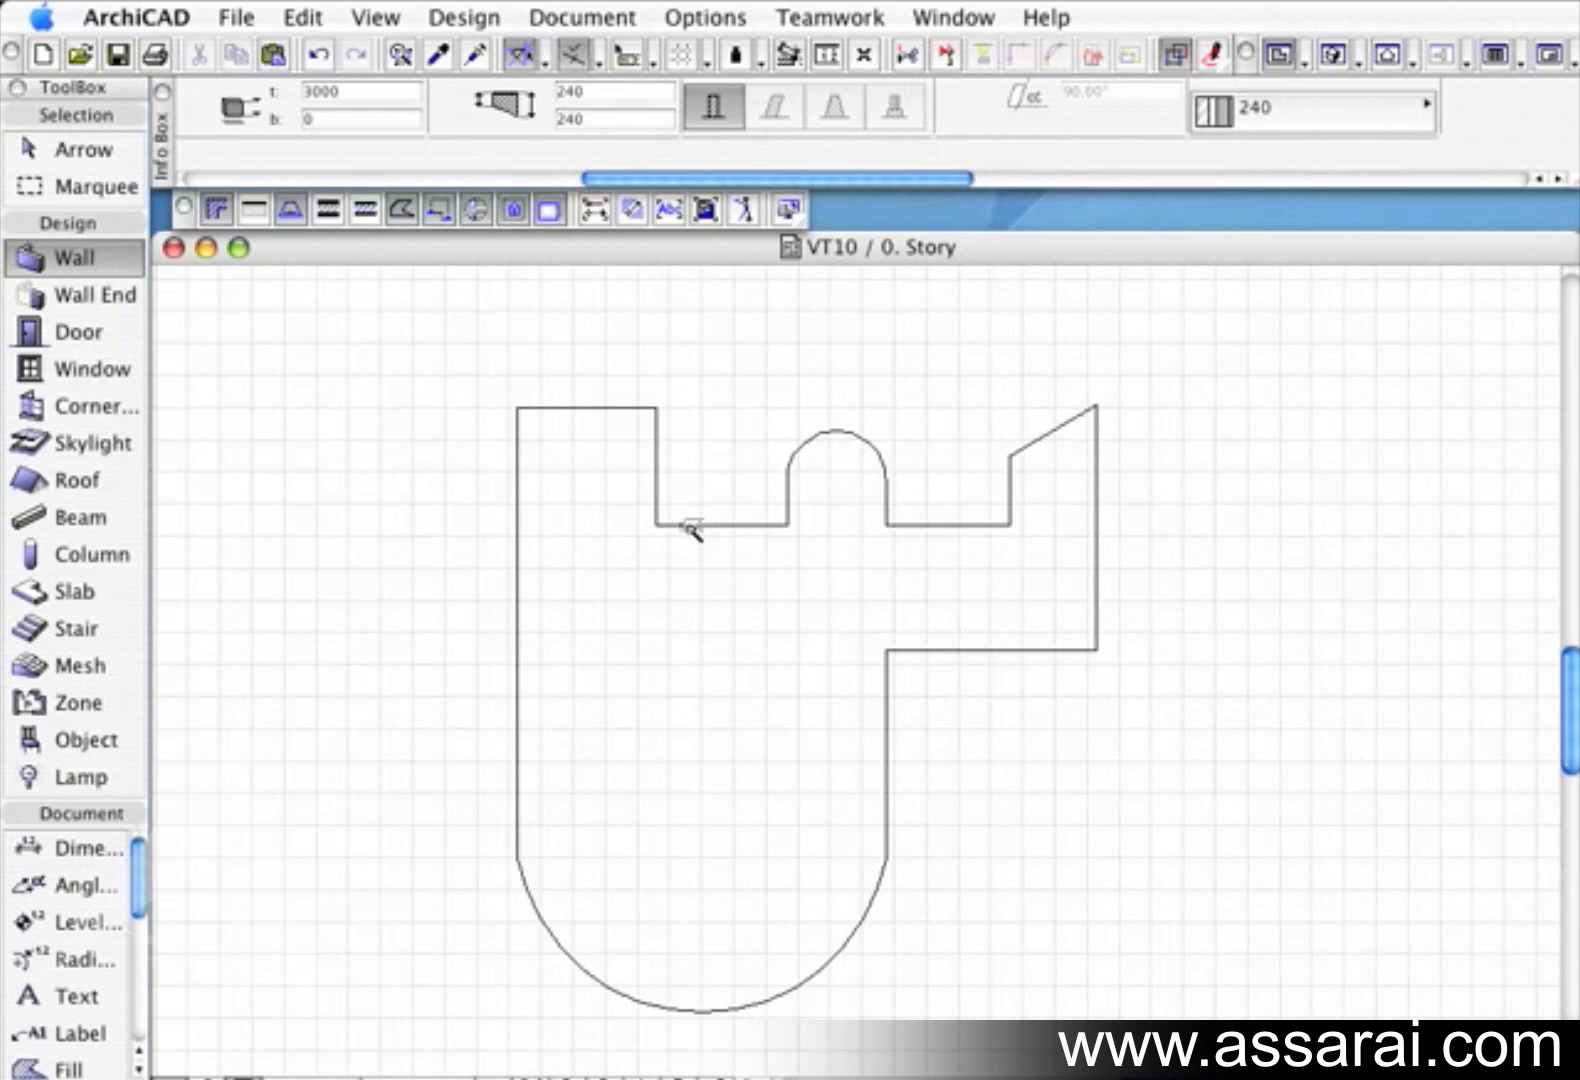
Generate walls along the entire building outline with the Magic Wand
{"action": "left_click", "coordinate": [690, 524]}
{"action": "scroll", "coordinate": [720, 542], "scroll_direction": "up", "scroll_amount": 3}
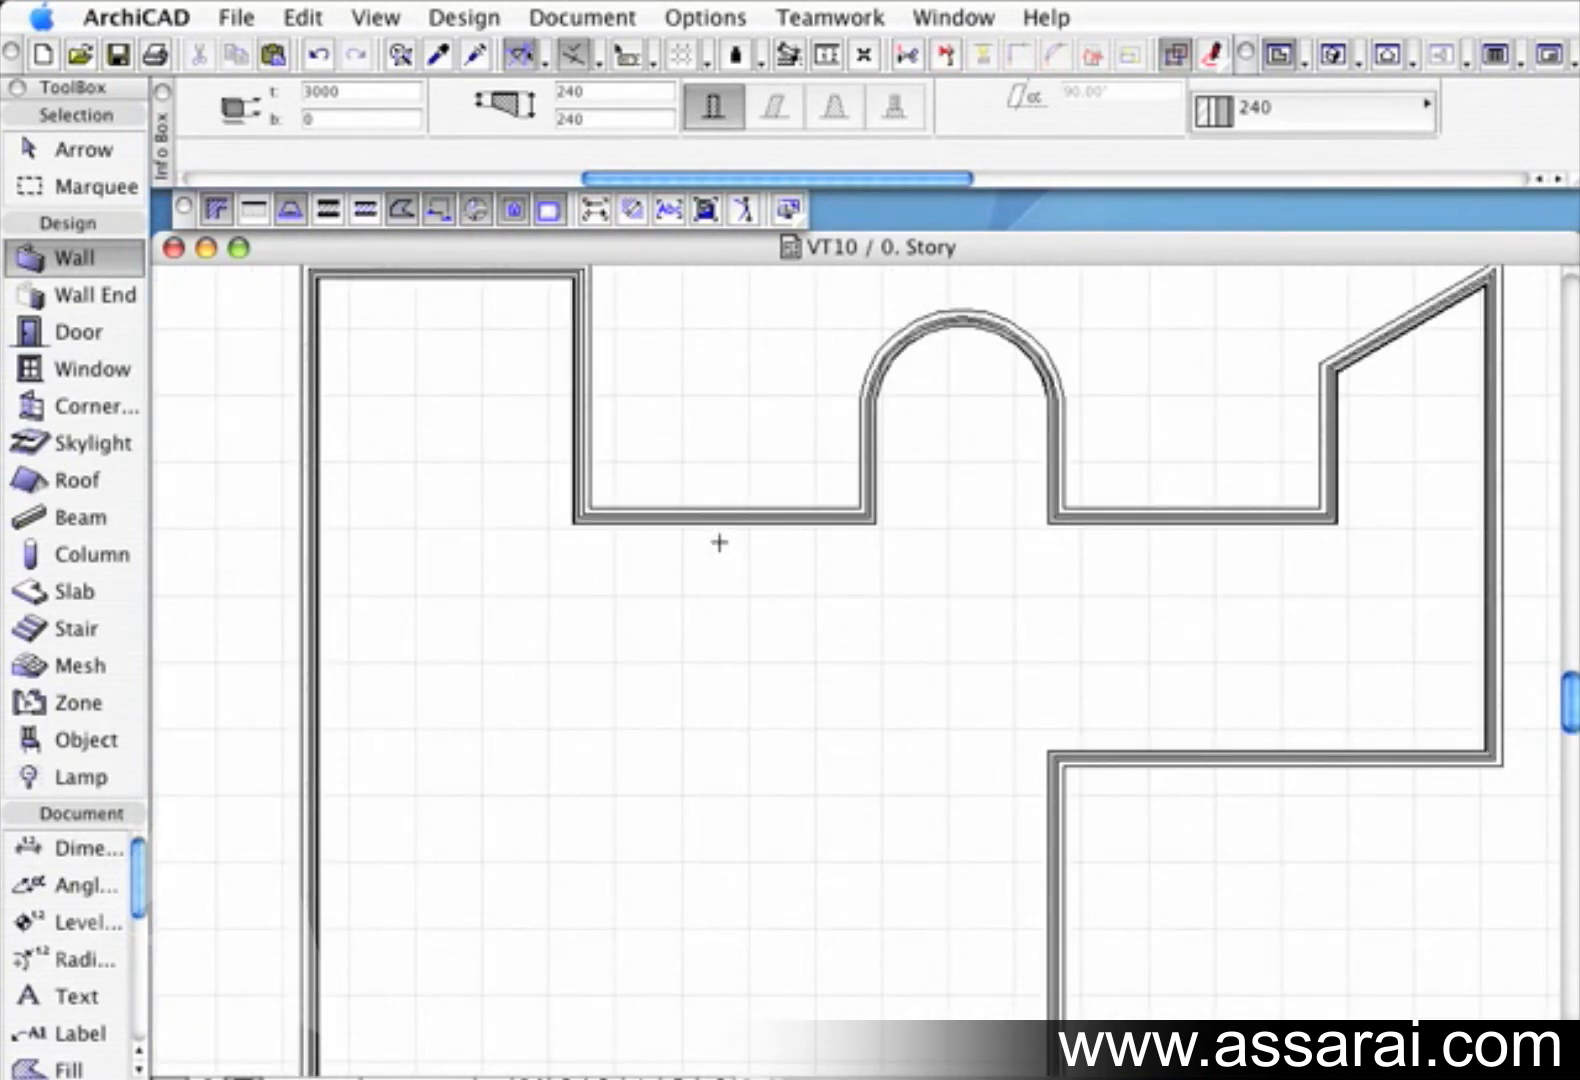
{"action": "scroll", "coordinate": [755, 649], "scroll_direction": "down", "scroll_amount": 1}
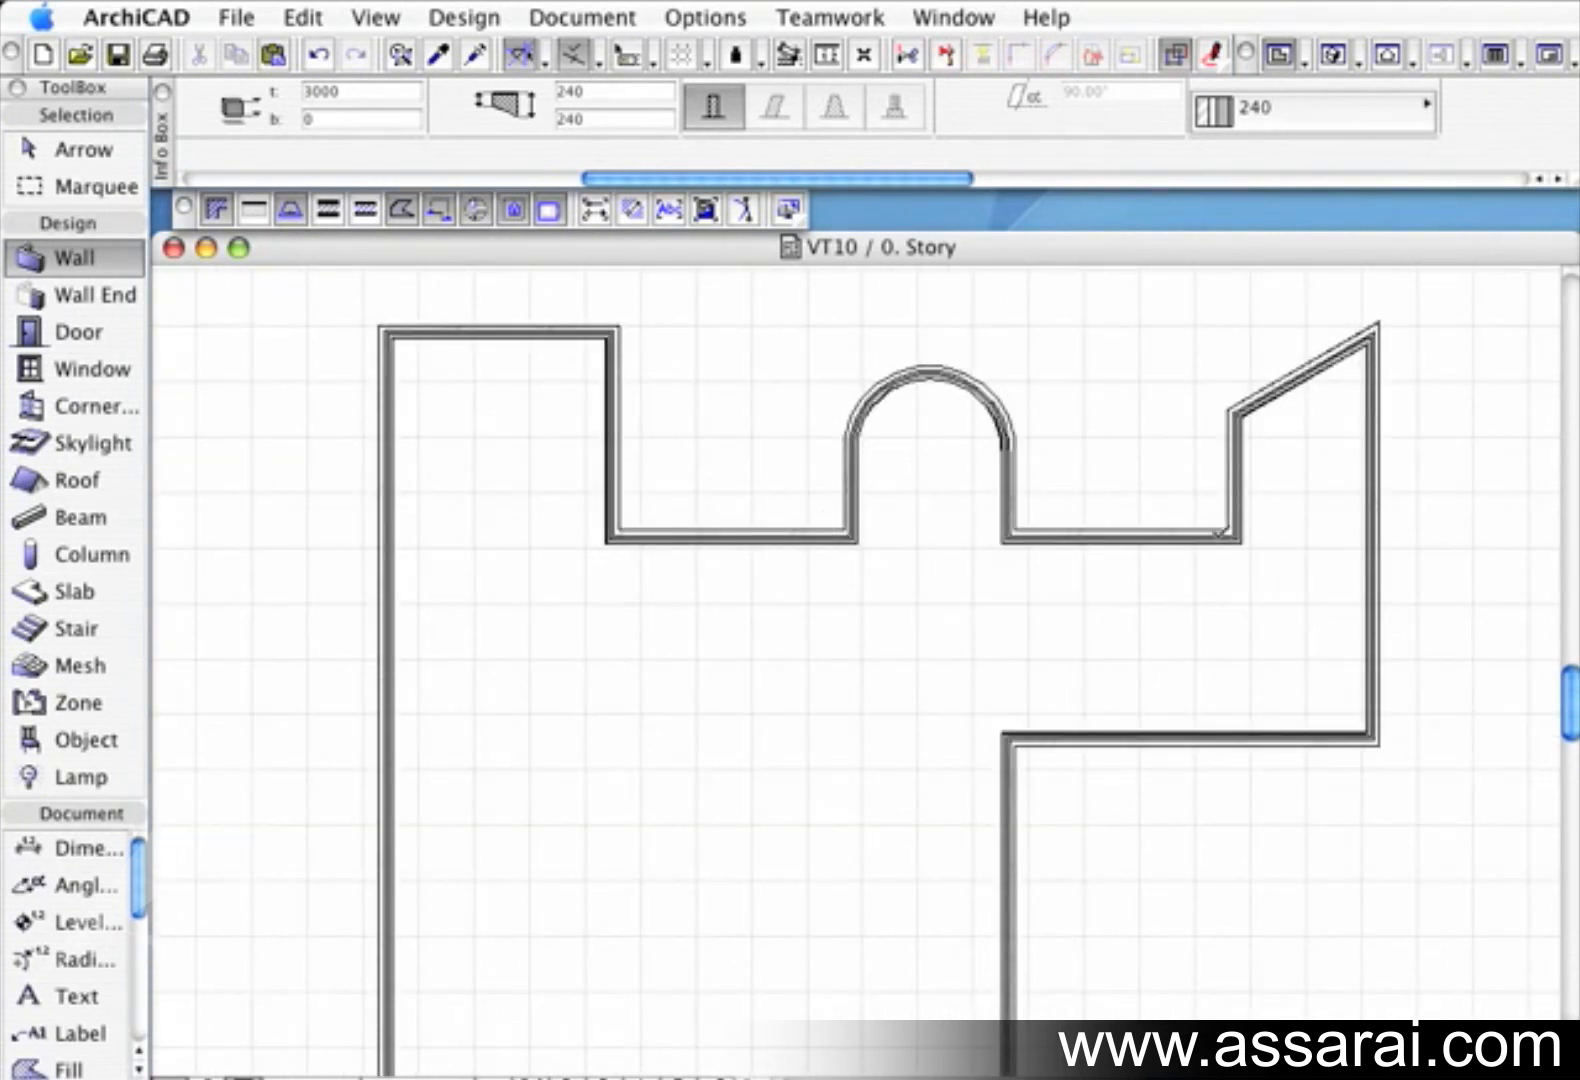
{"action": "scroll", "coordinate": [1168, 852], "scroll_direction": "down", "scroll_amount": 2}
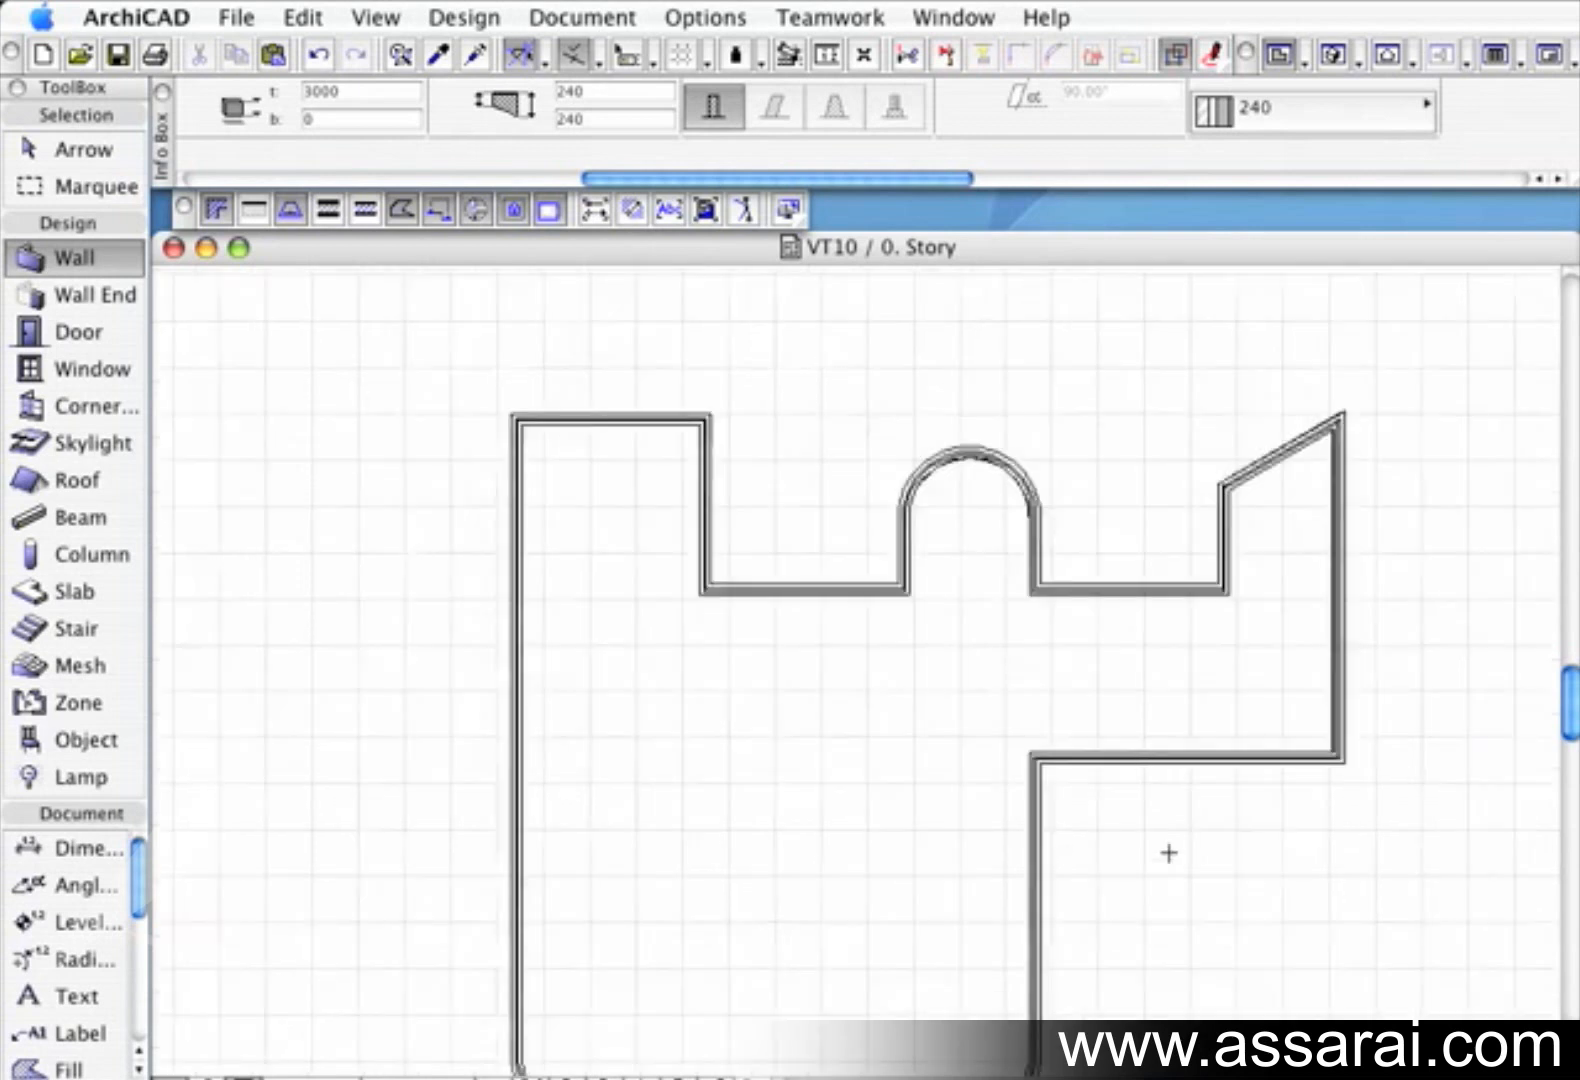
{"action": "middle_click_drag", "start_coordinate": [1172, 860], "coordinate": [1136, 730]}
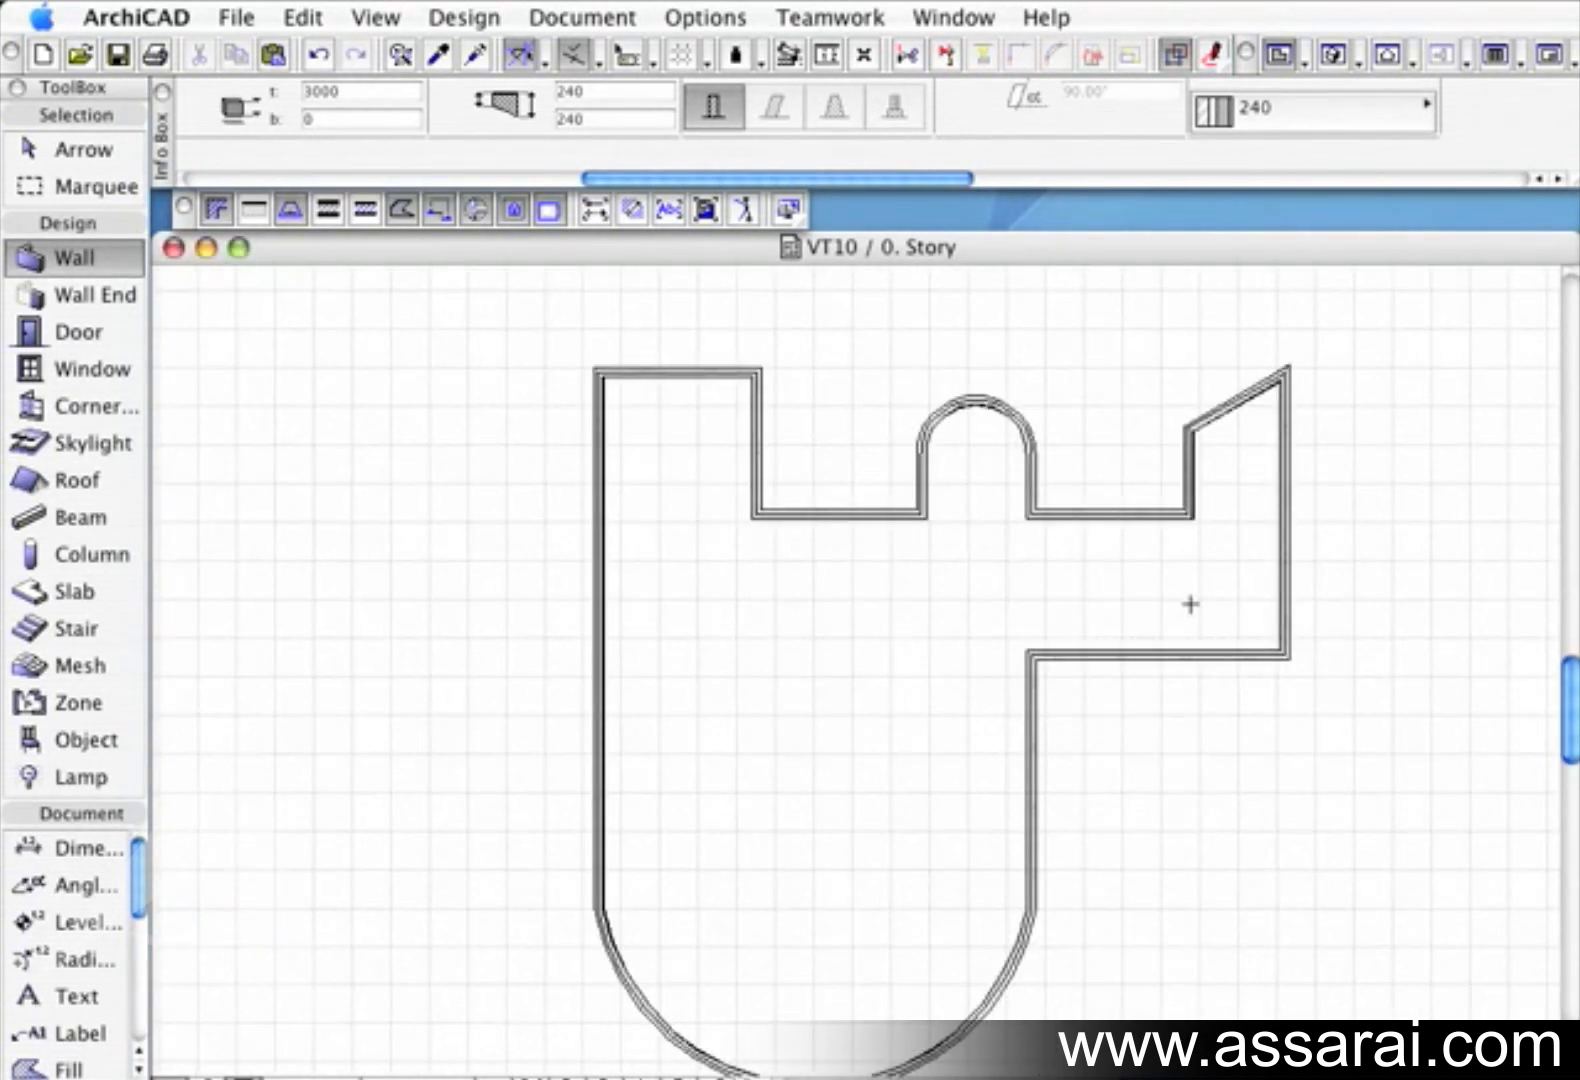
Split the horizontal wall under the slanted-top wing along a vertical line, keeping the outer segment selected
{"action": "left_click", "coordinate": [1201, 657], "text": "shift"}
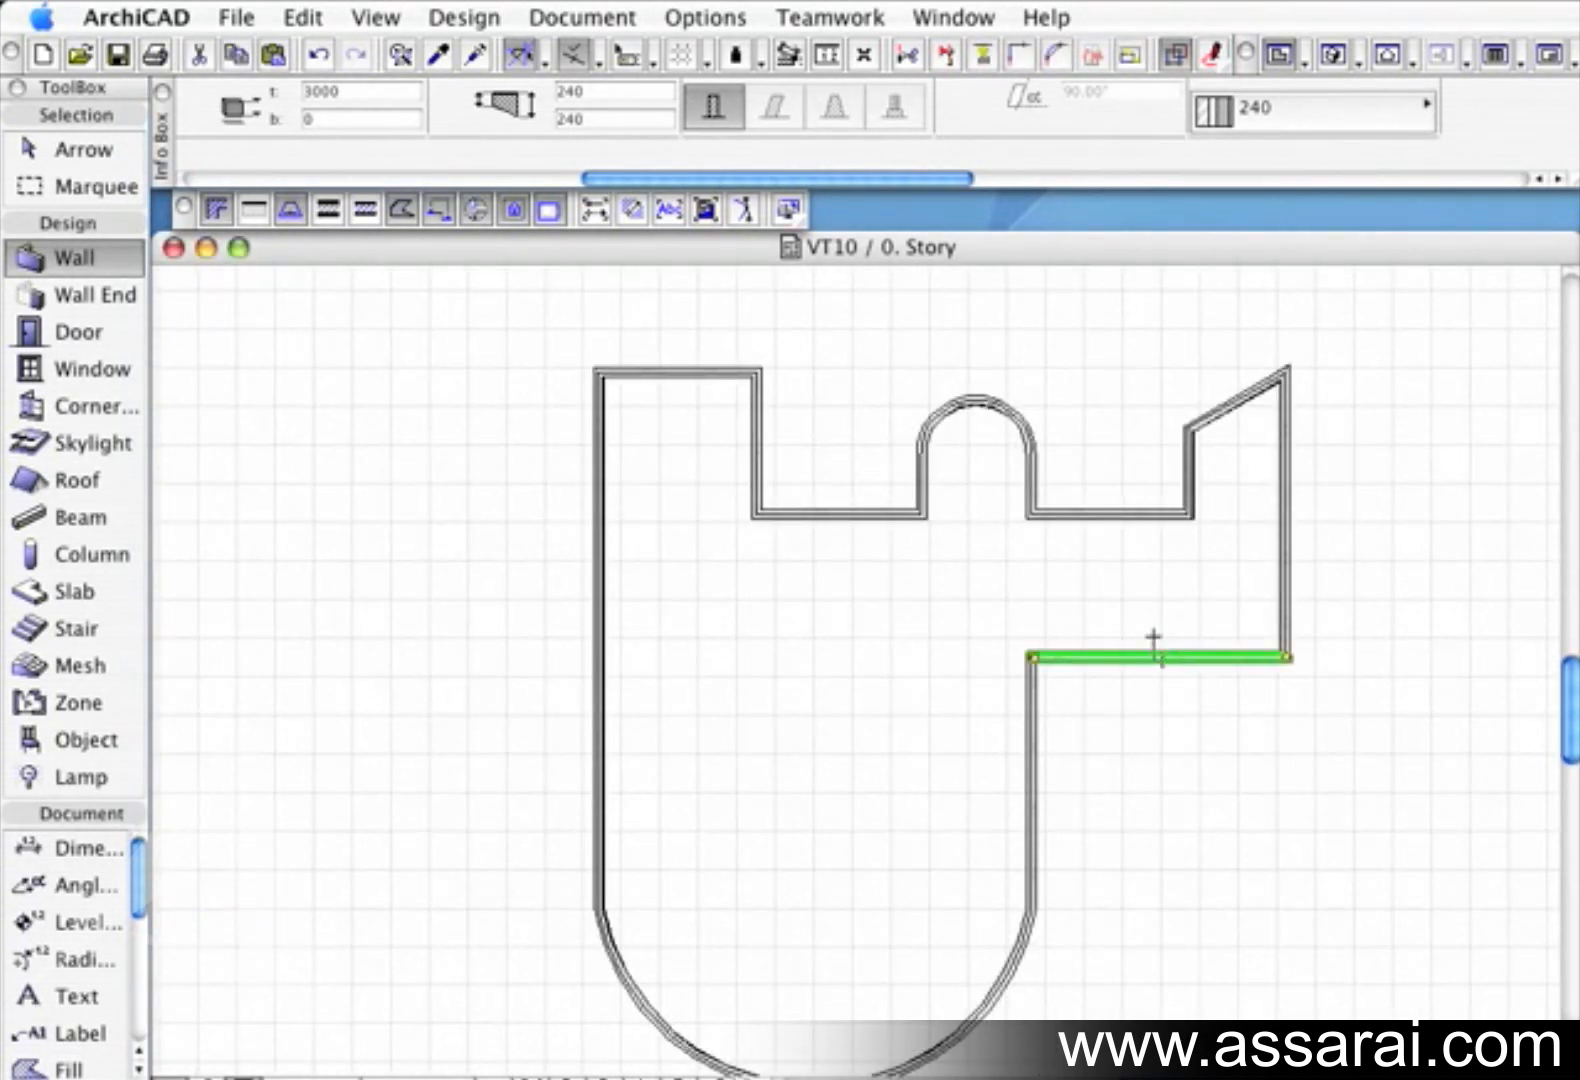
{"action": "left_click", "coordinate": [947, 54]}
{"action": "left_click", "coordinate": [1185, 612]}
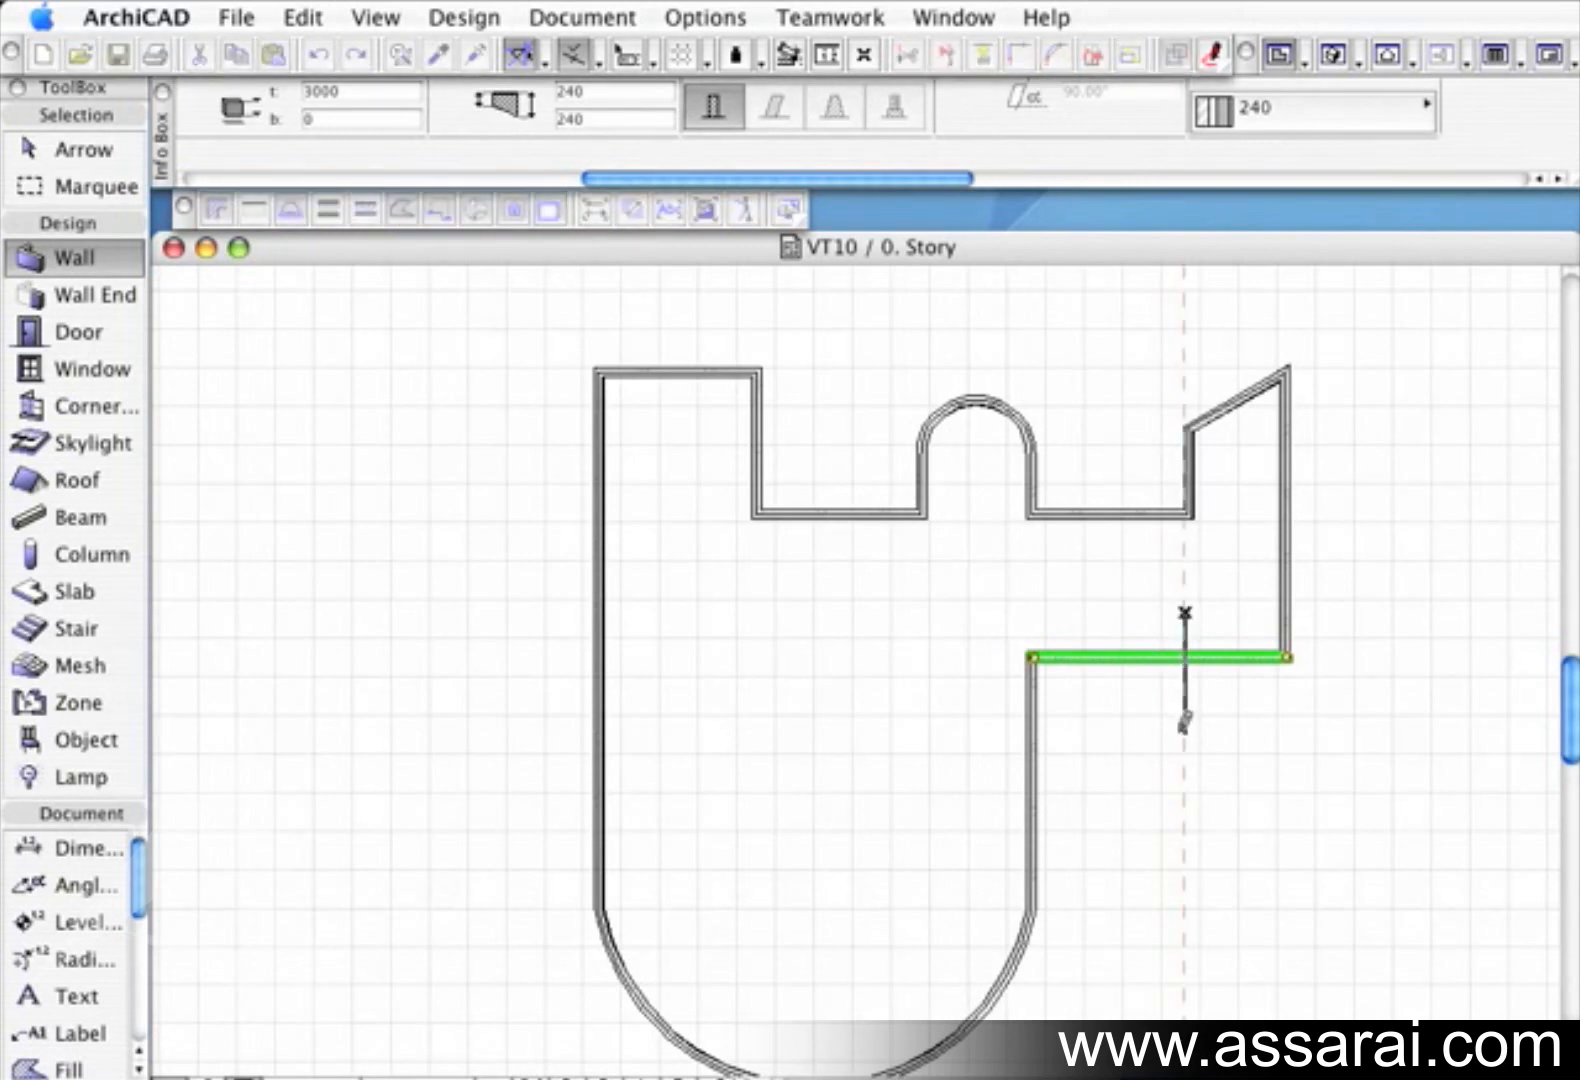
{"action": "left_click", "coordinate": [1184, 730]}
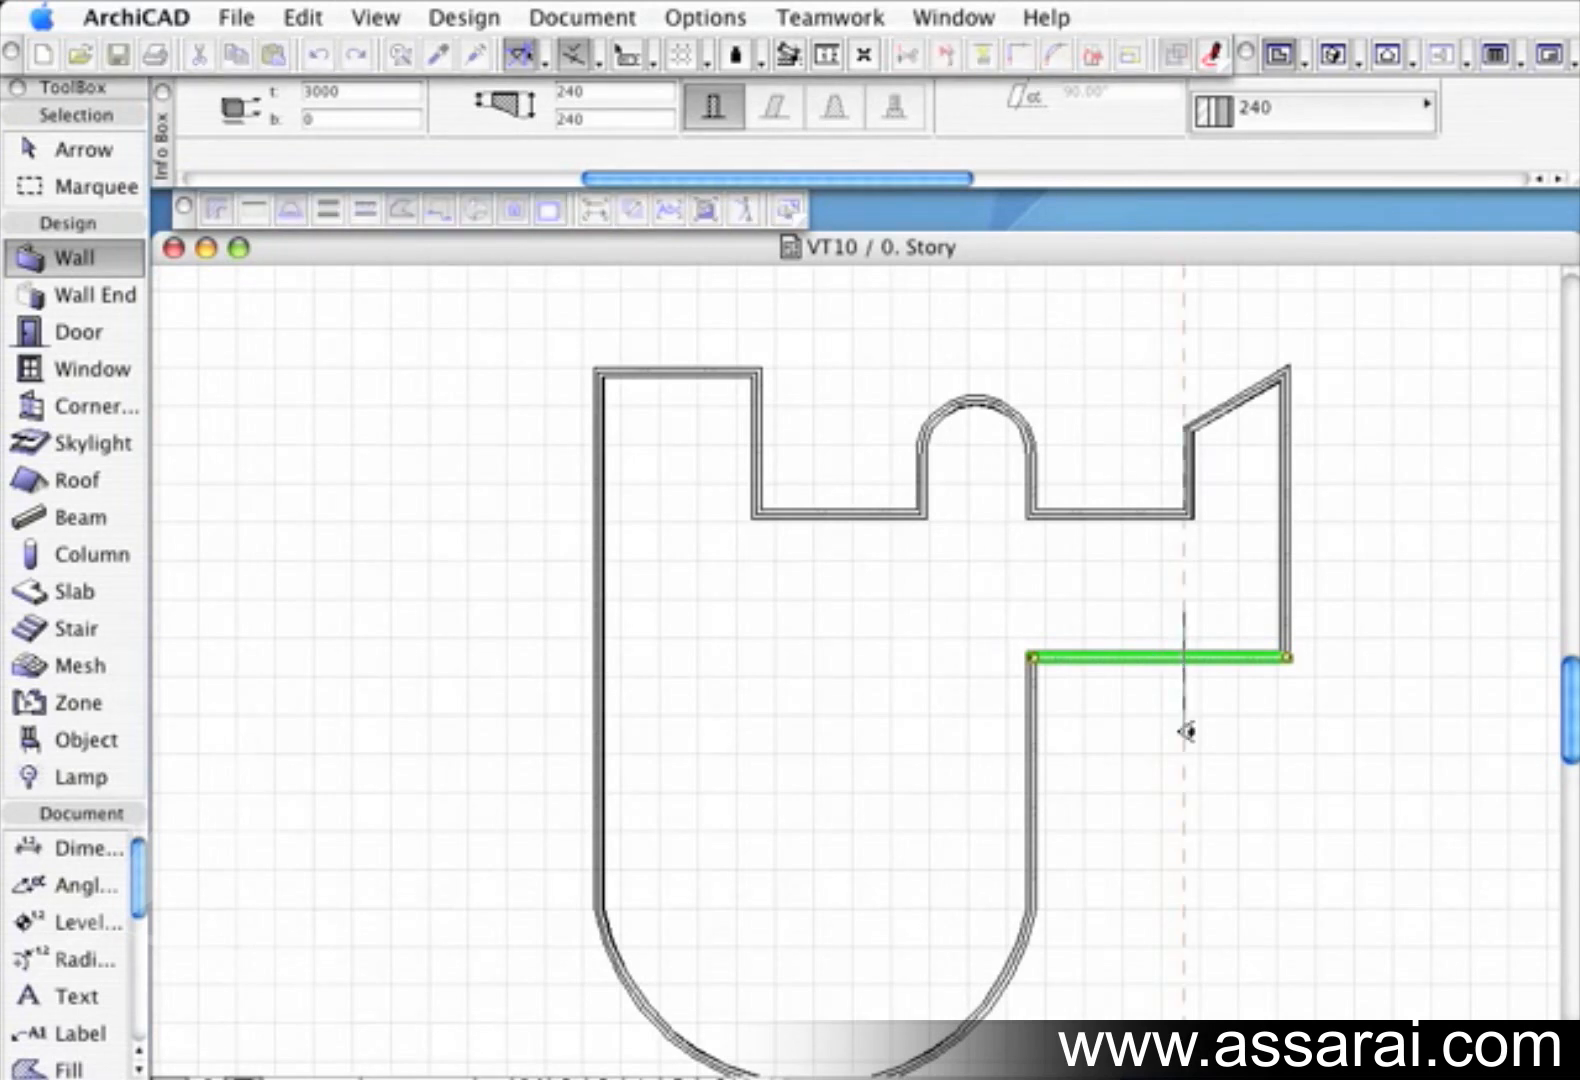
{"action": "left_click", "coordinate": [1237, 705]}
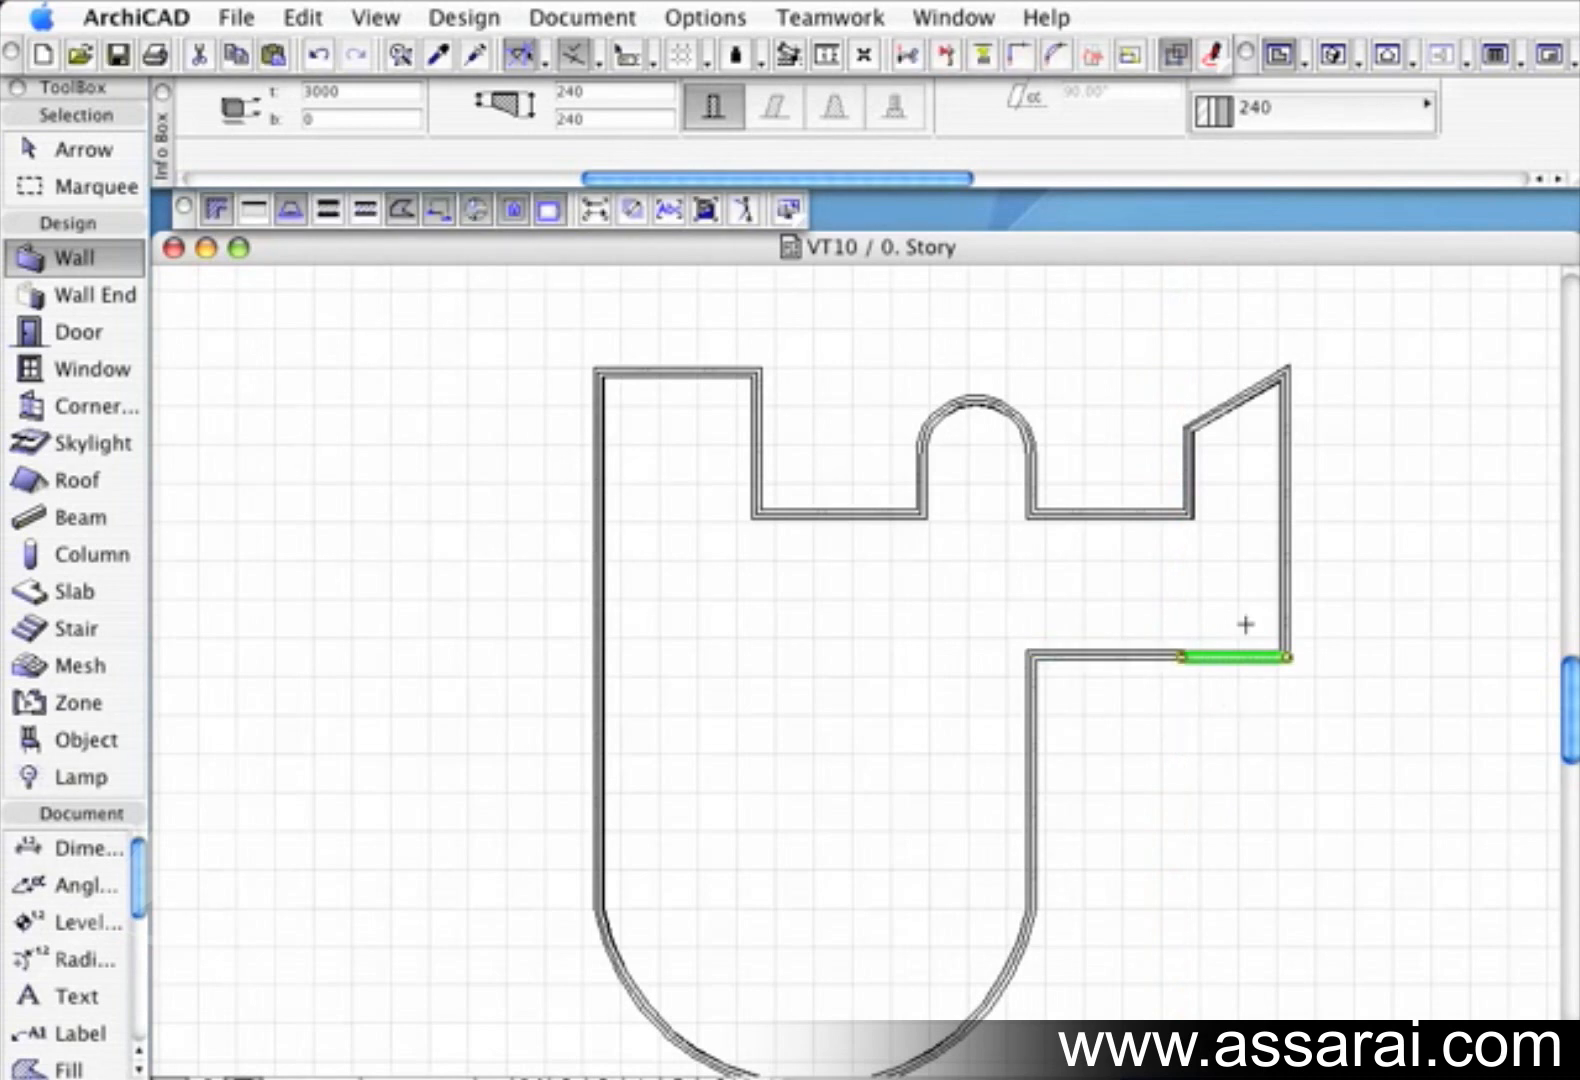
Try a different wall structure on the outer segment of the split wall and undo the change
{"action": "scroll", "coordinate": [1254, 634], "scroll_direction": "up", "scroll_amount": 3}
{"action": "scroll", "coordinate": [1277, 716], "scroll_direction": "up", "scroll_amount": 2}
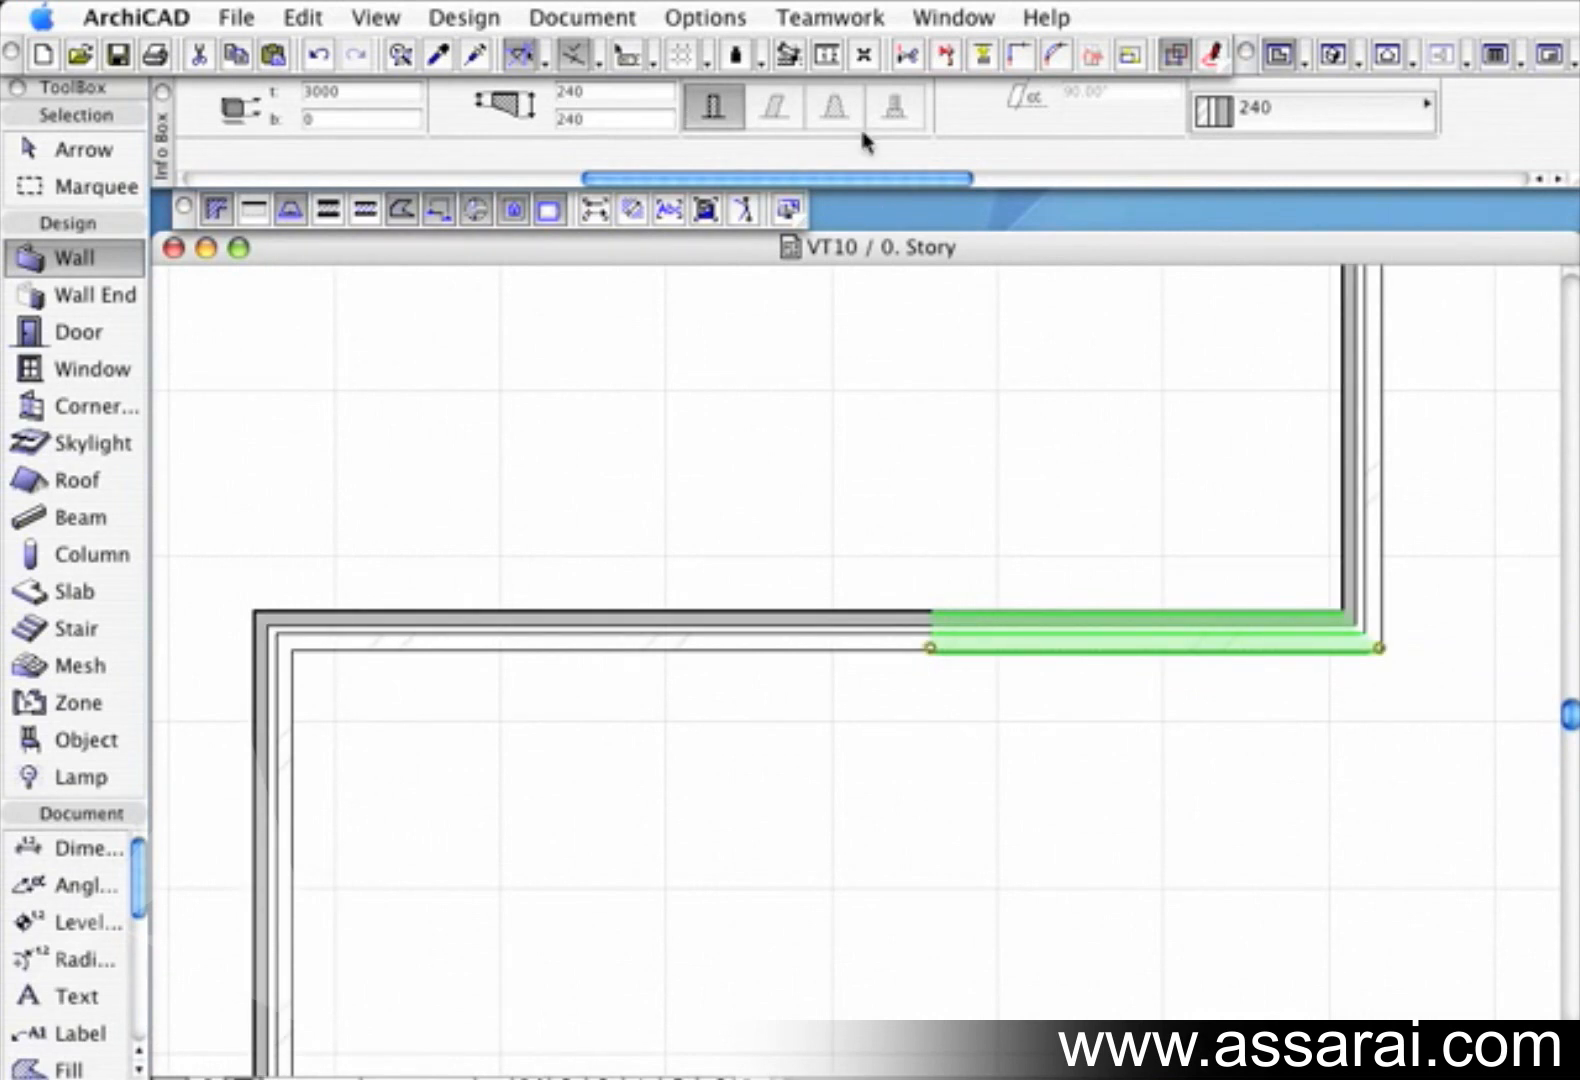
{"action": "left_click", "coordinate": [1290, 115]}
{"action": "left_click", "coordinate": [1468, 236]}
{"action": "key", "text": "Escape"}
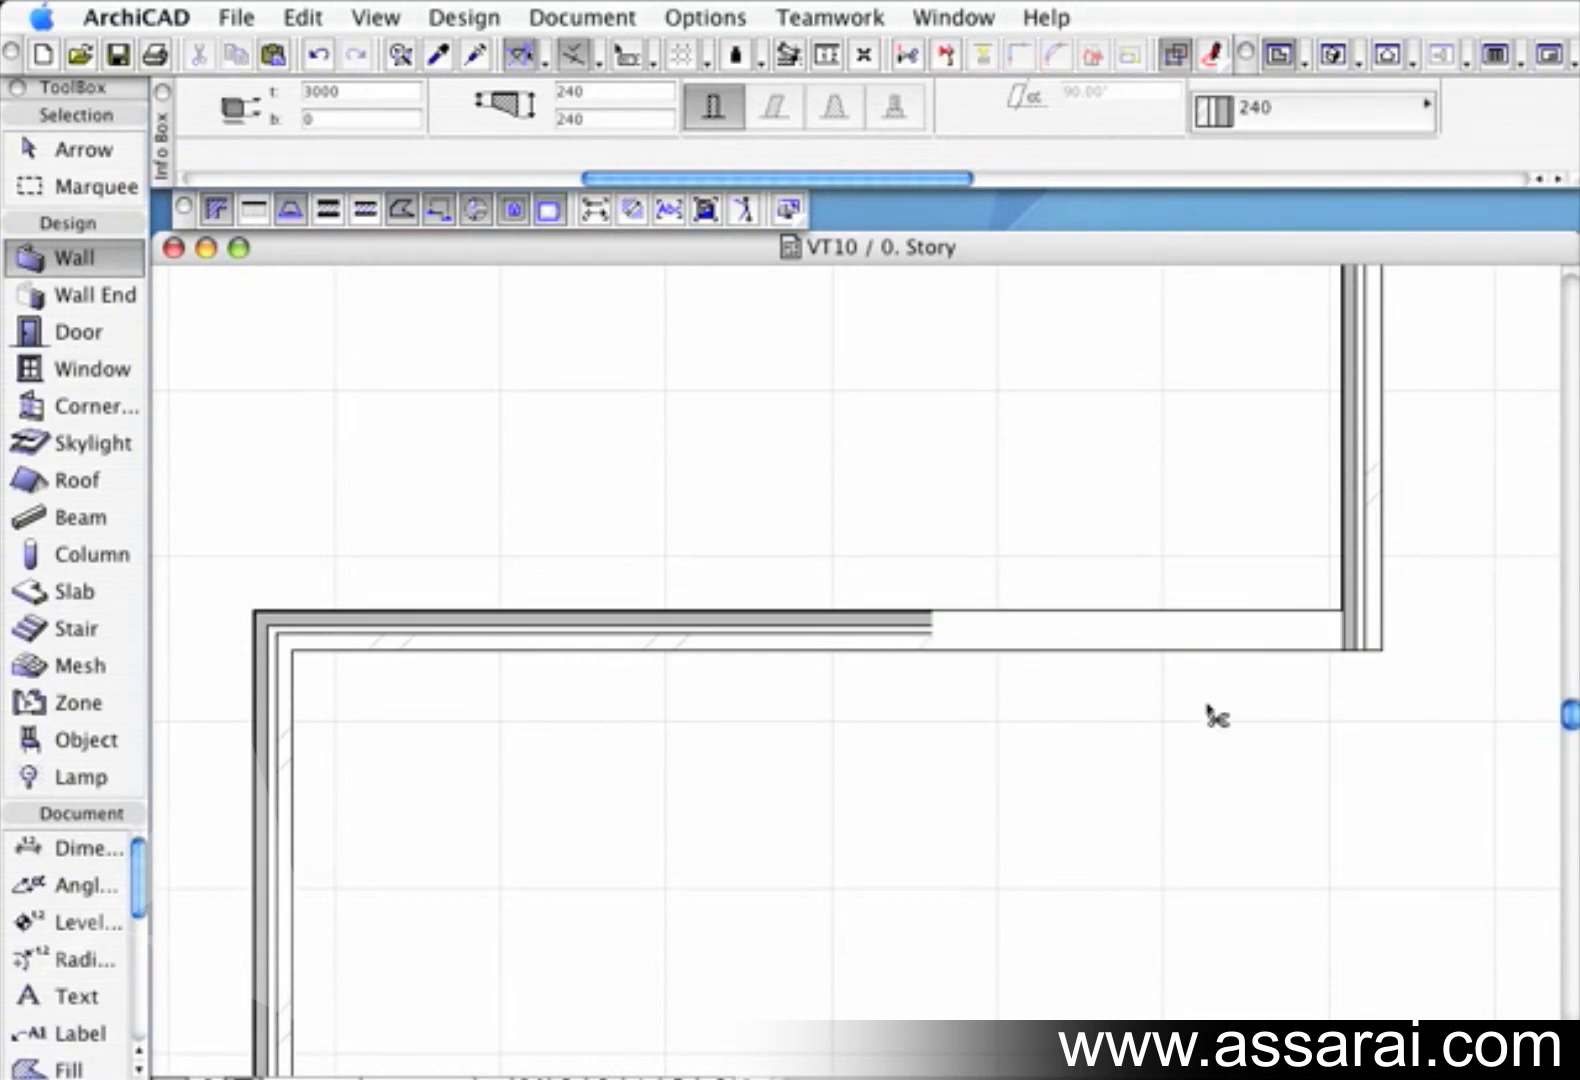
{"action": "key", "text": "super+z"}
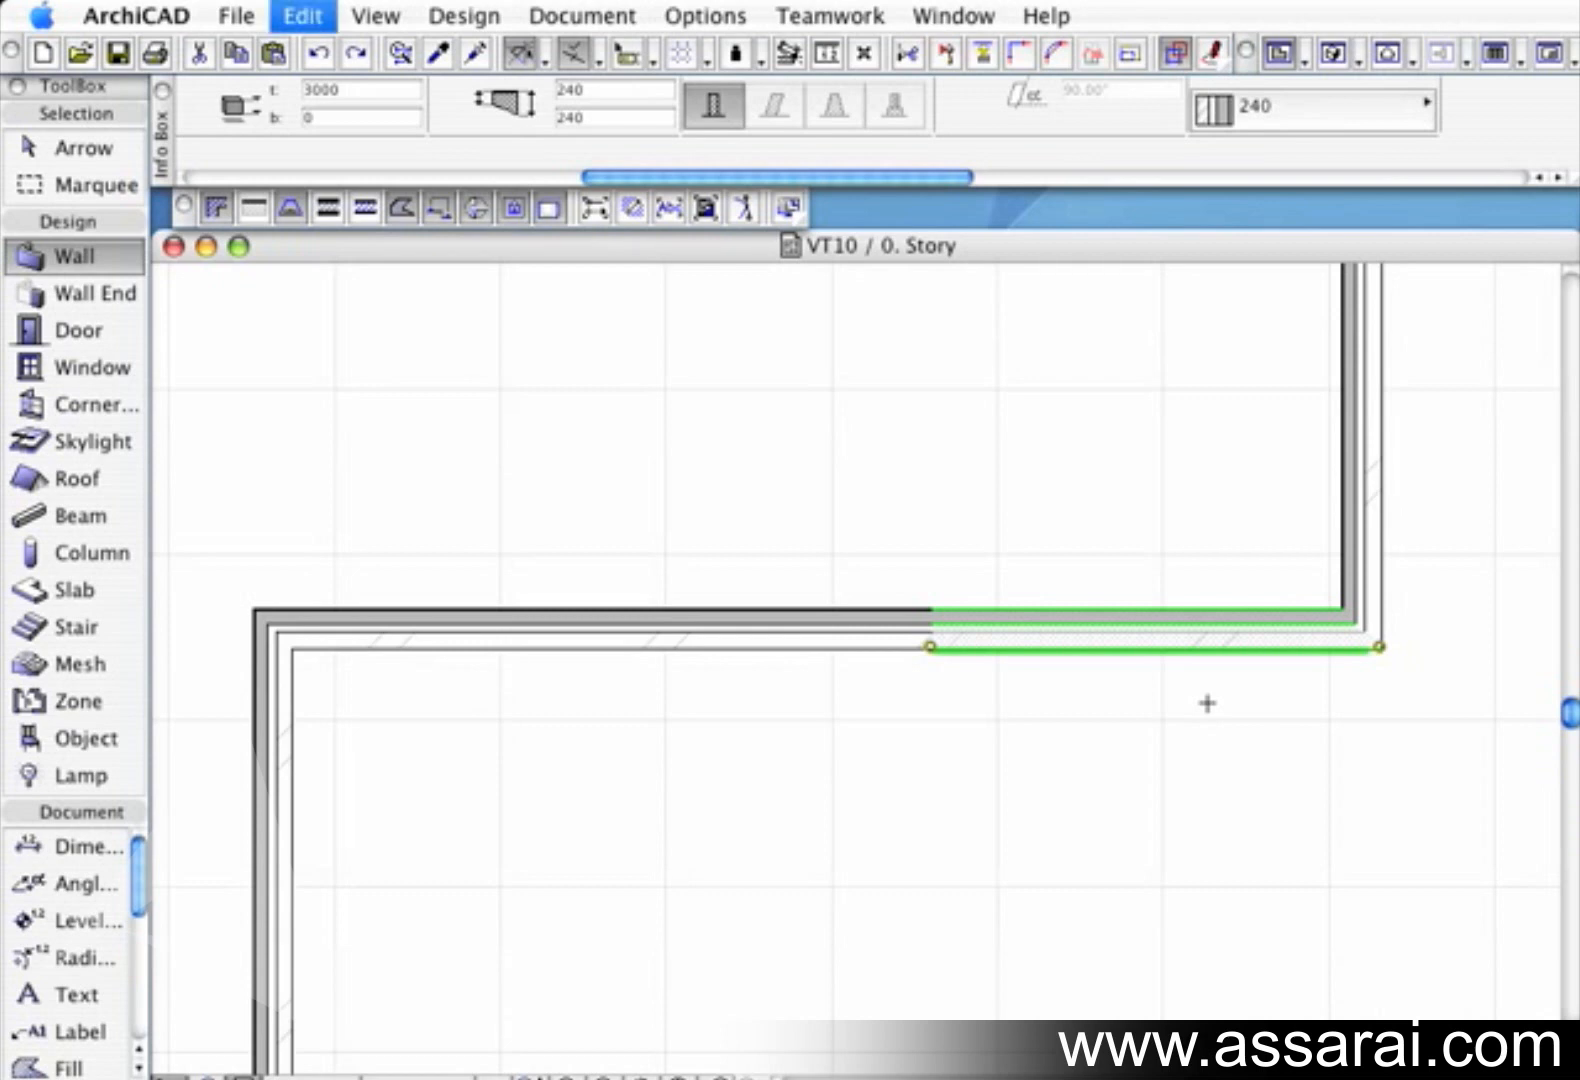
Set the Wall tool's geometry method to chained
{"action": "scroll", "coordinate": [1115, 744], "scroll_direction": "down", "scroll_amount": 3}
{"action": "scroll", "coordinate": [1120, 749], "scroll_direction": "down", "scroll_amount": 3}
{"action": "middle_click_drag", "start_coordinate": [1089, 812], "coordinate": [1120, 745]}
{"action": "scroll", "coordinate": [1120, 745], "scroll_direction": "up", "scroll_amount": 5}
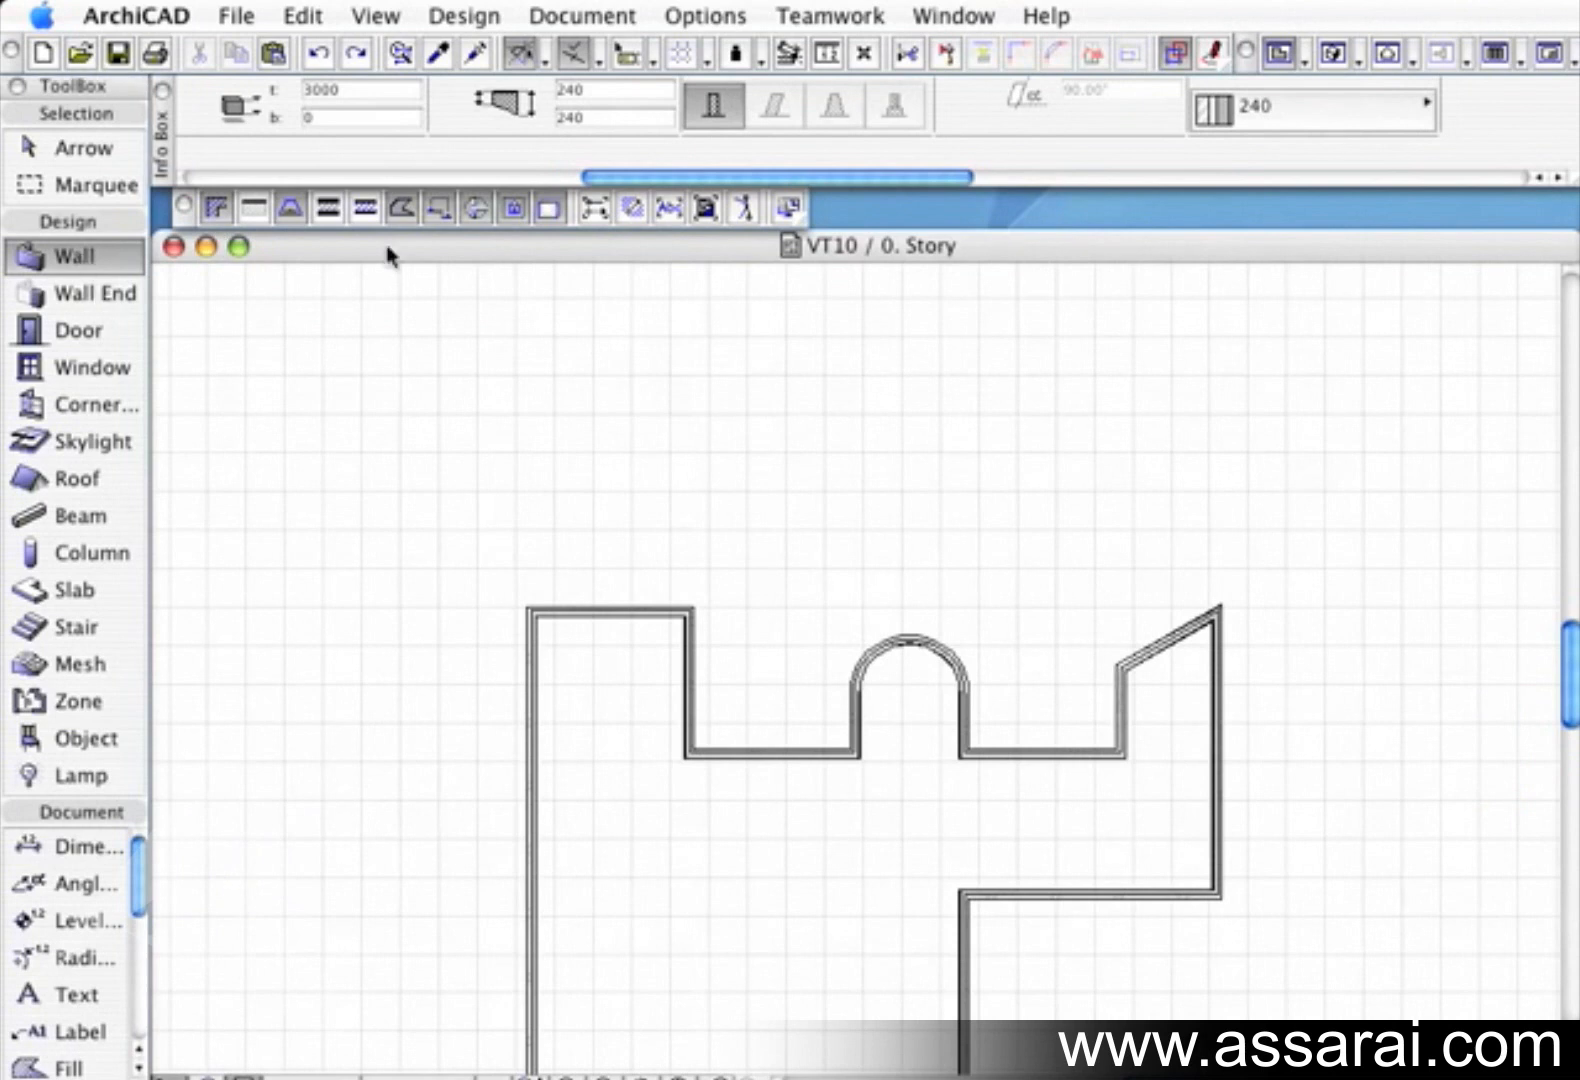
{"action": "scroll", "coordinate": [729, 142], "scroll_direction": "left", "scroll_amount": 3}
{"action": "left_click", "coordinate": [726, 121]}
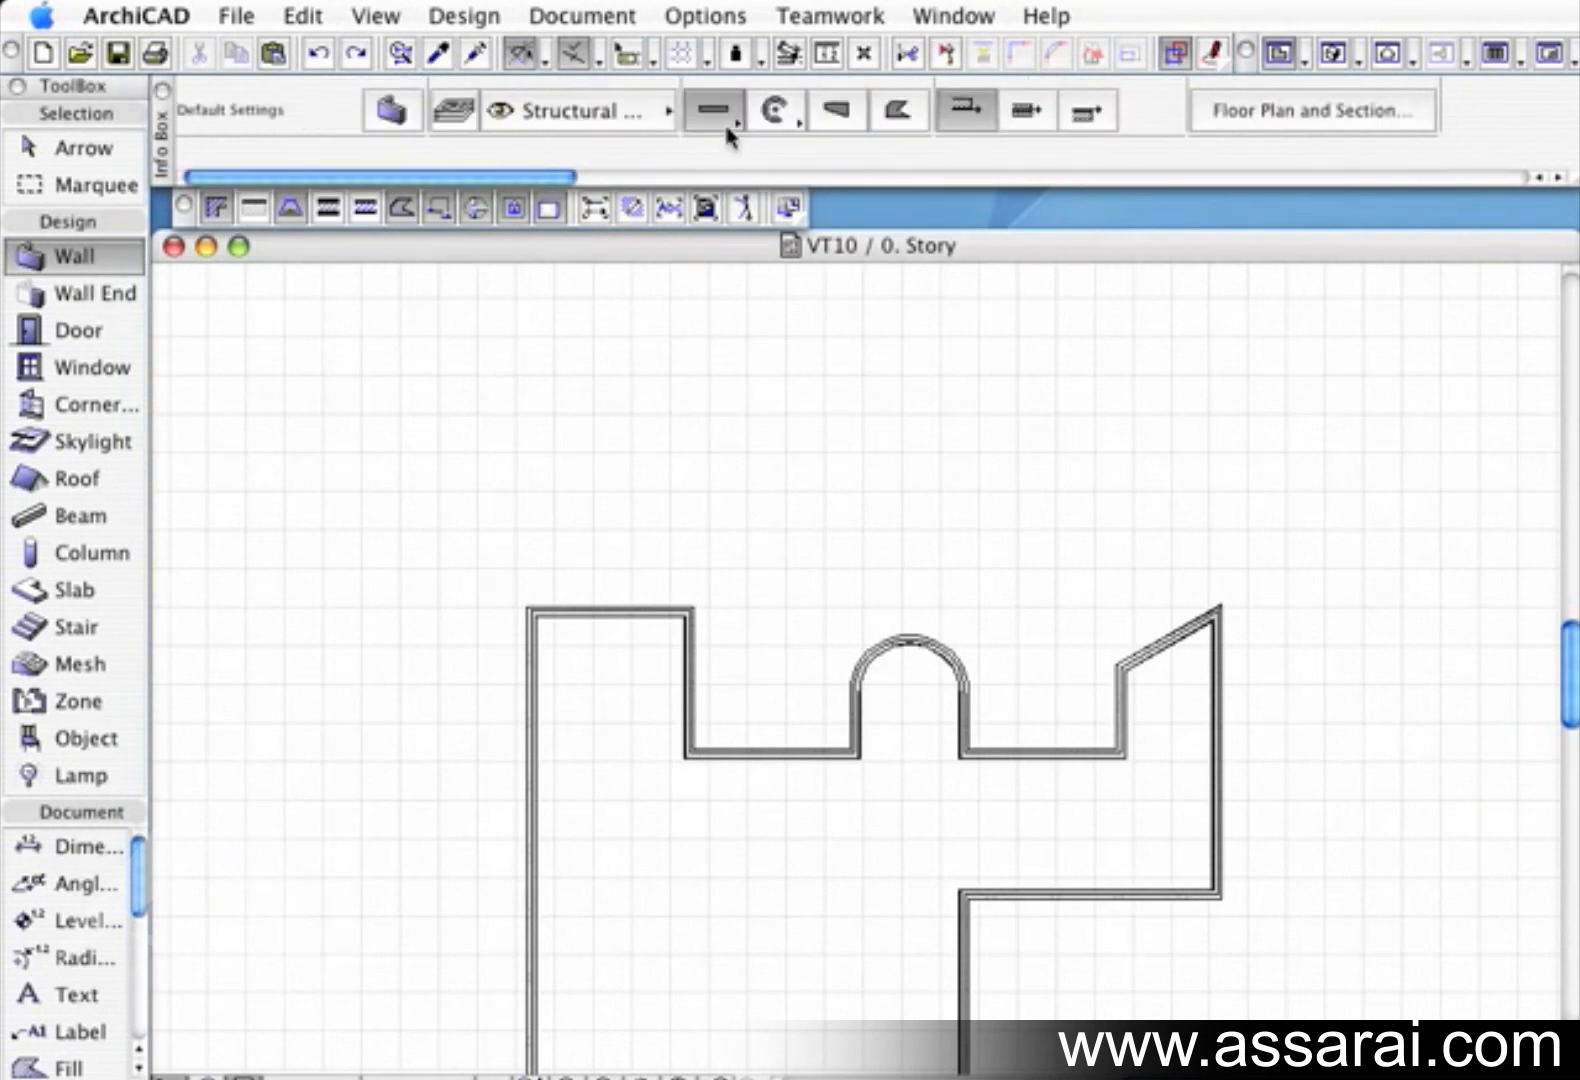
{"action": "left_click_drag", "start_coordinate": [728, 127], "coordinate": [790, 113]}
Draw a chained wall above the plan with a 6000 horizontal segment and a 4000 segment perpendicular to it, running down
{"action": "left_click", "coordinate": [541, 439]}
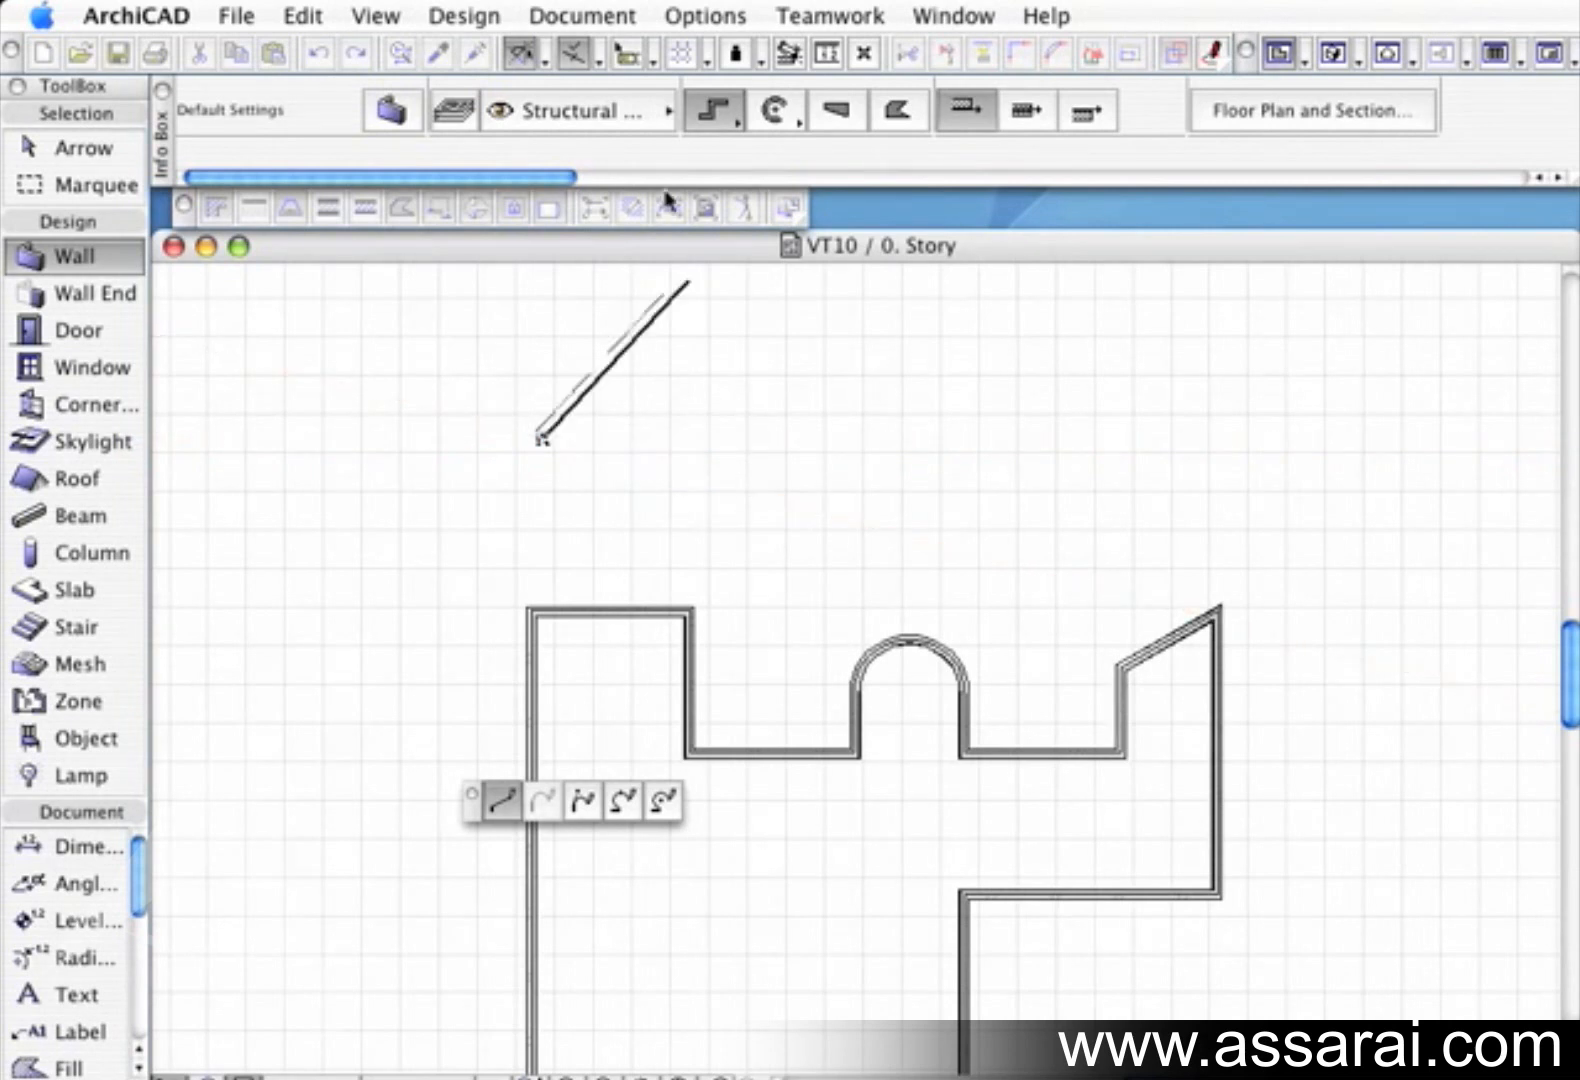
{"action": "left_click", "coordinate": [627, 55]}
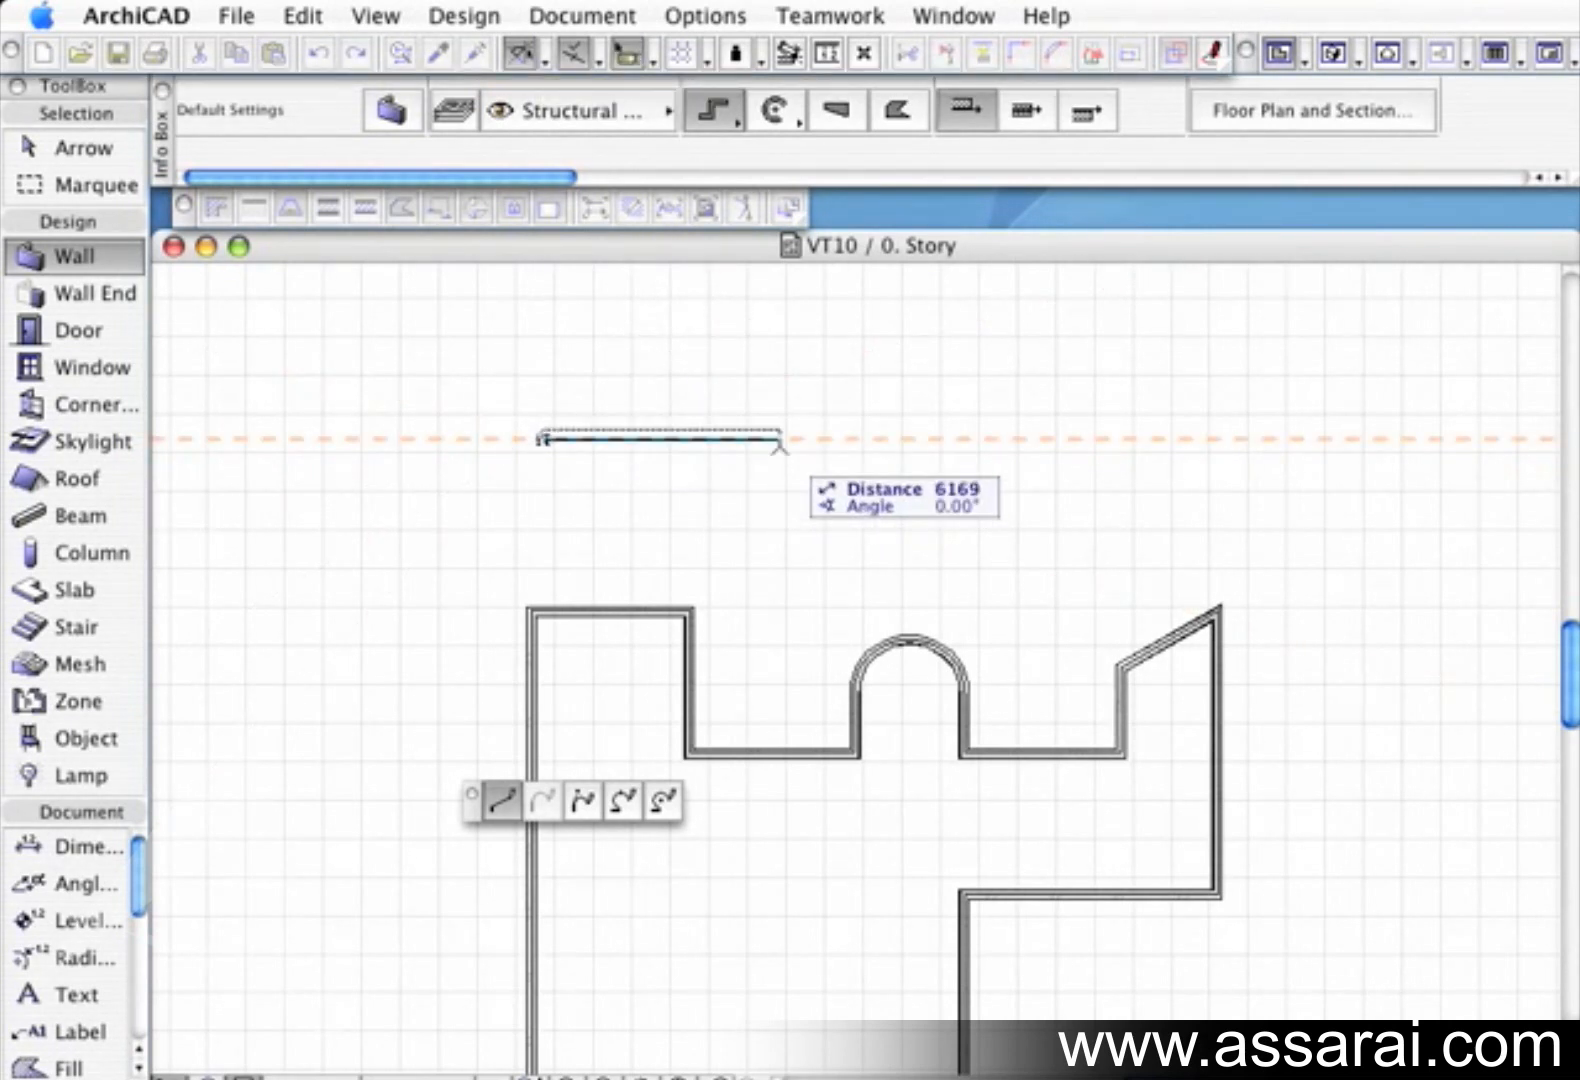
{"action": "type", "text": "60"}
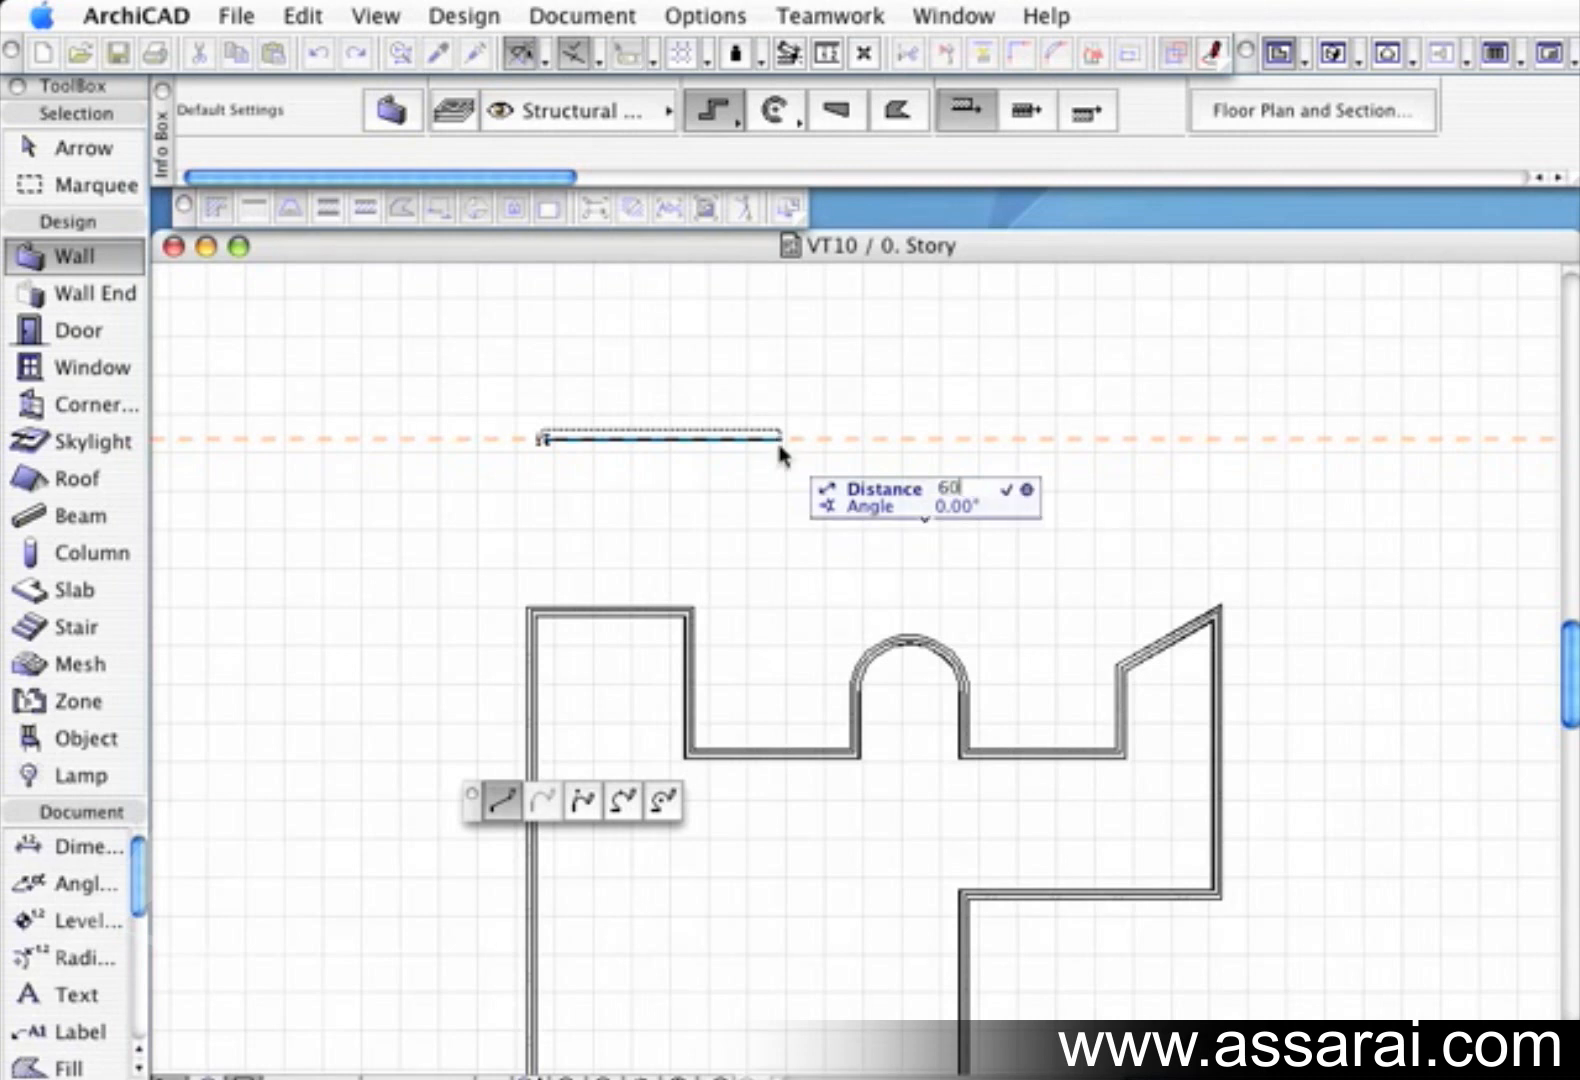
{"action": "type", "text": "00"}
{"action": "key", "text": "Return"}
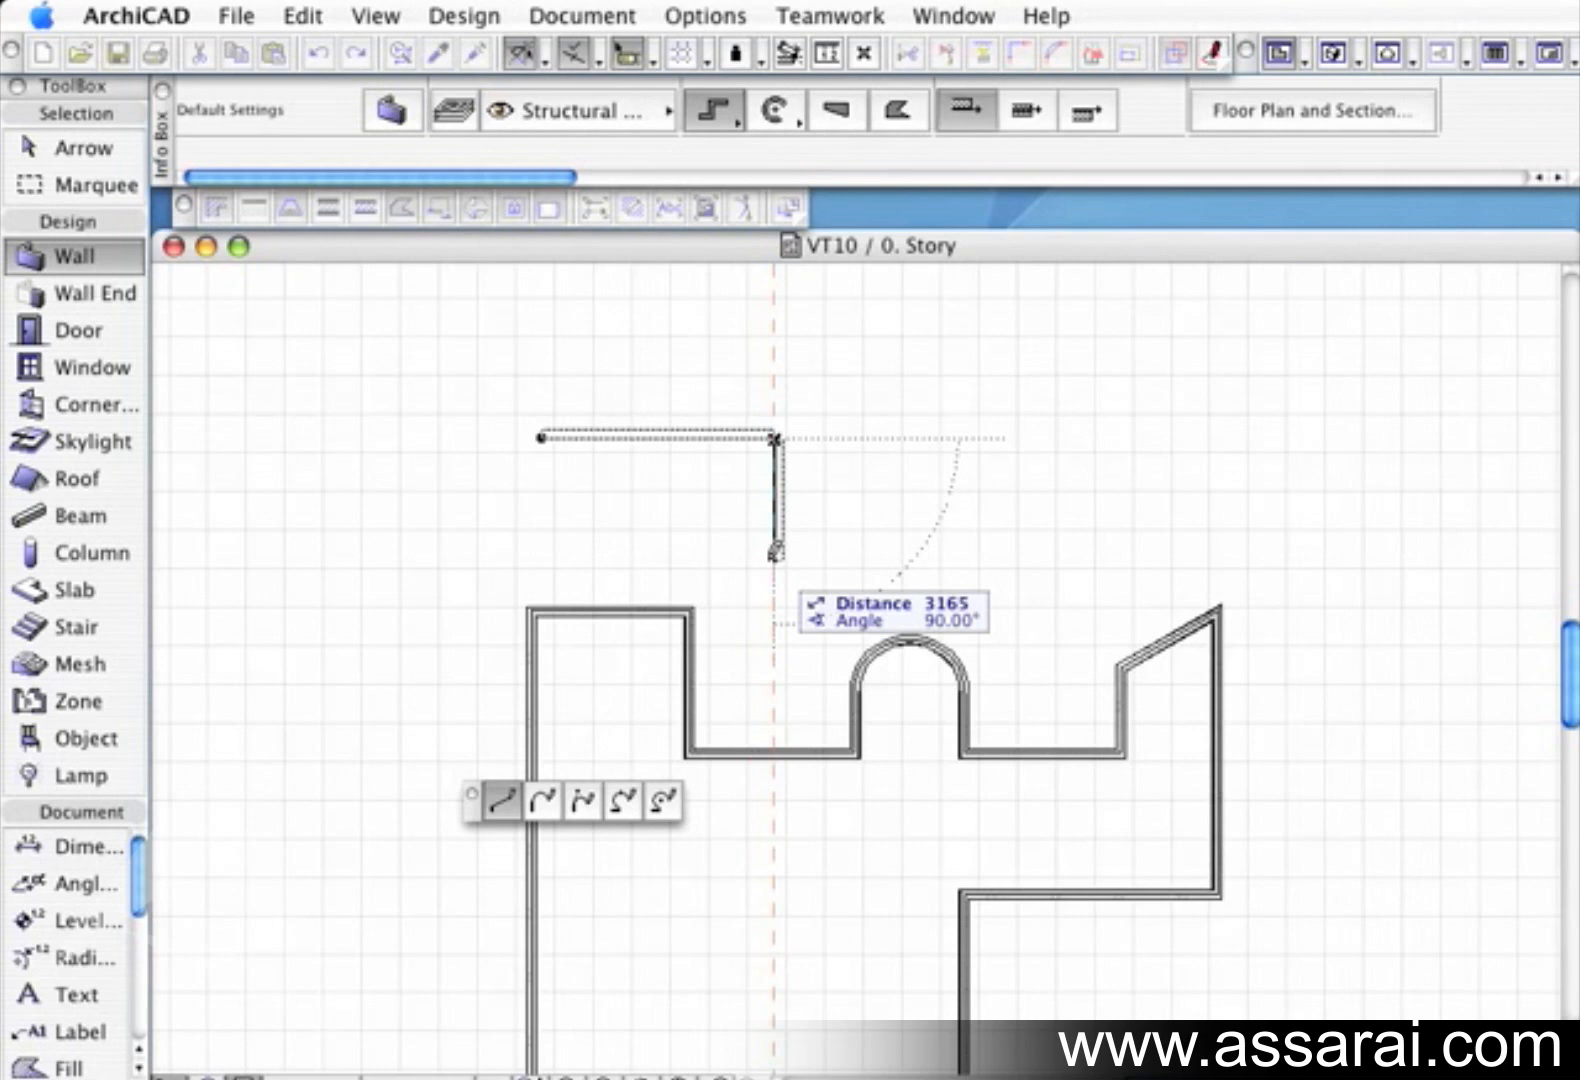
{"action": "type", "text": "400"}
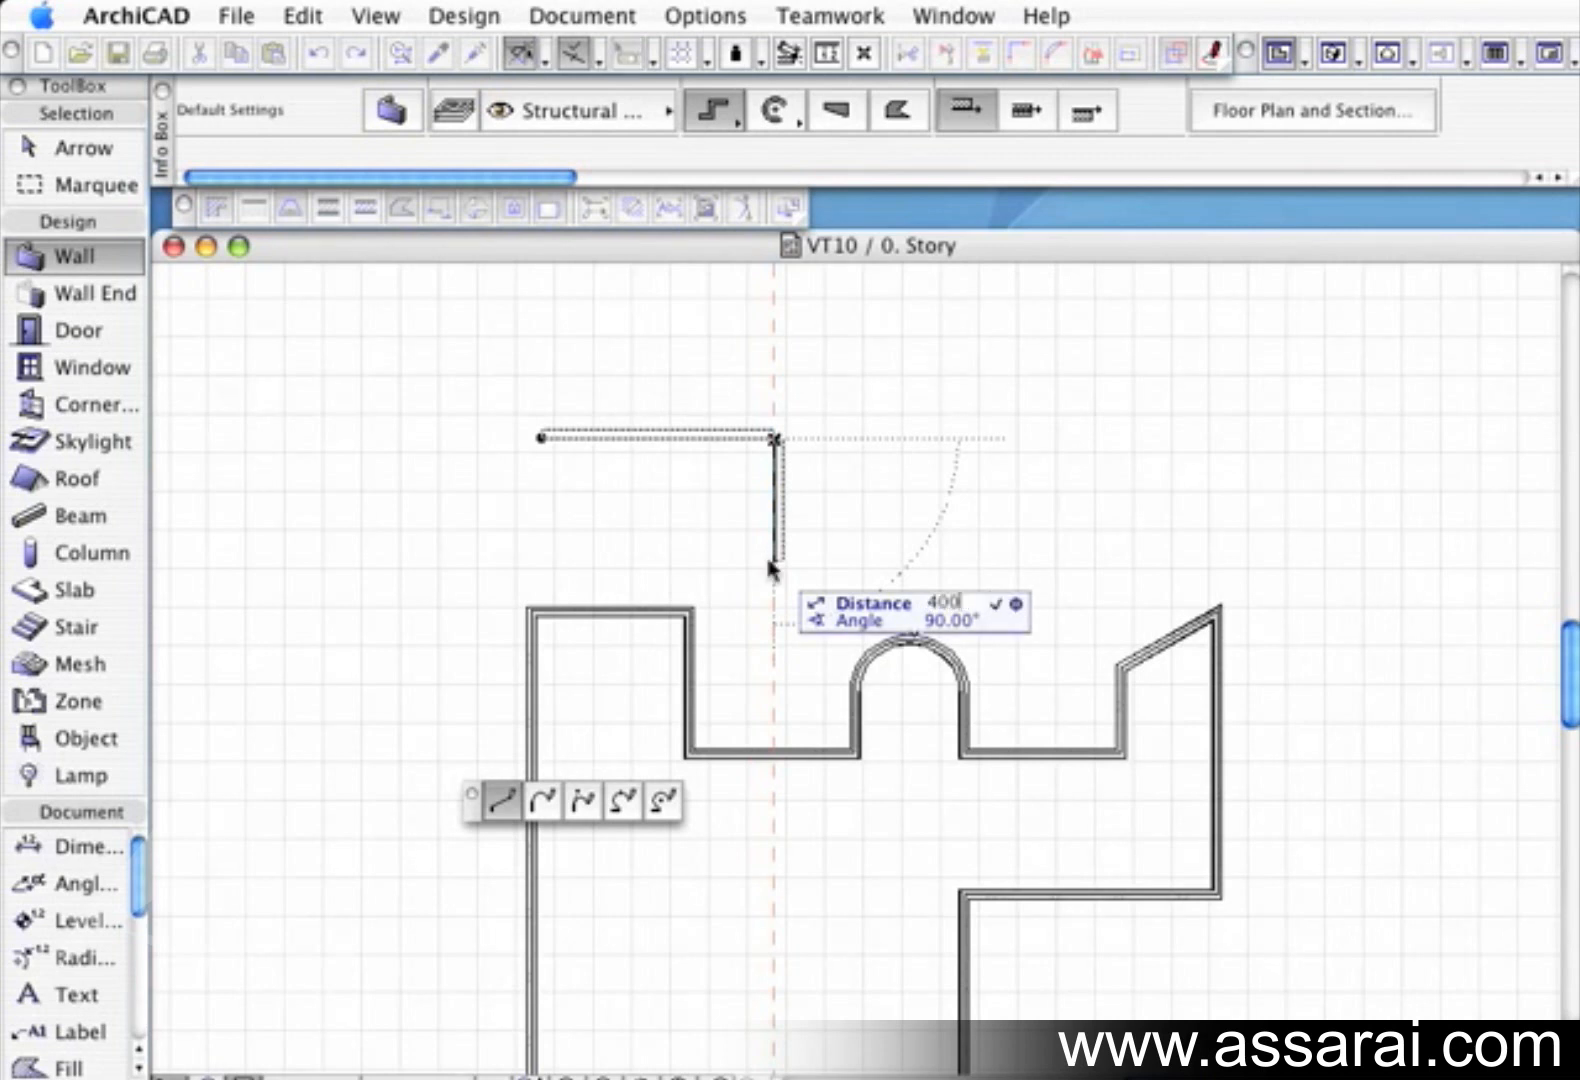
{"action": "type", "text": "0"}
{"action": "key", "text": "Return"}
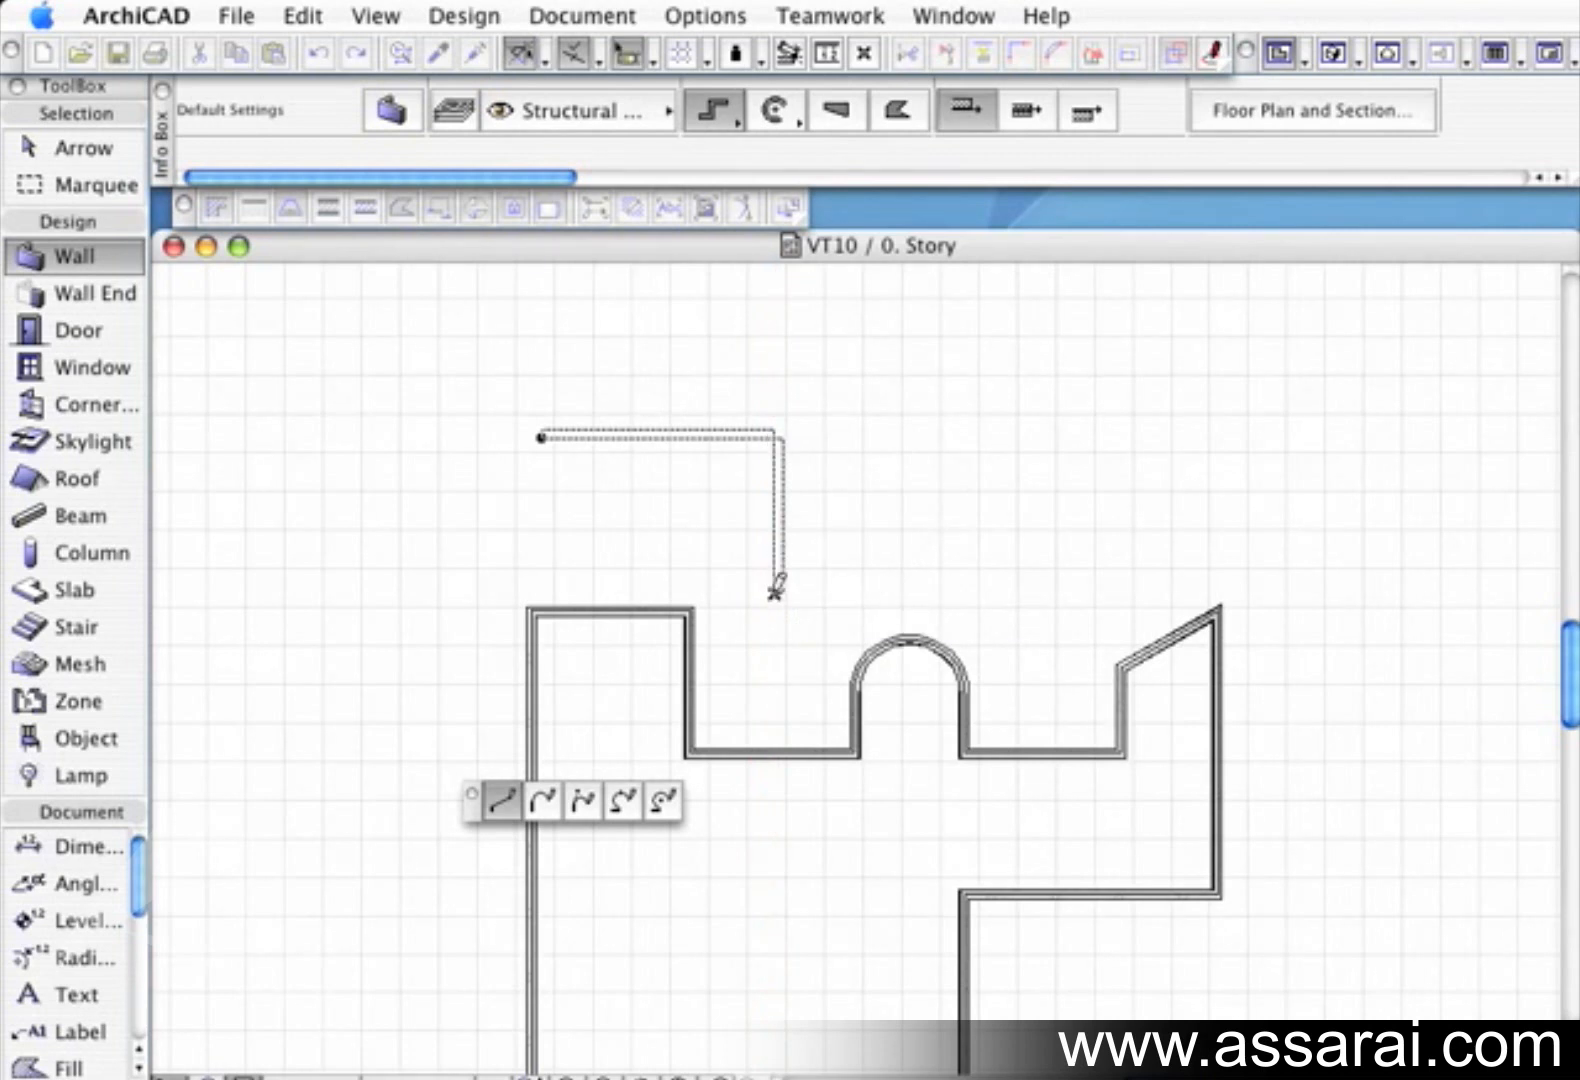
{"action": "left_click", "coordinate": [776, 590]}
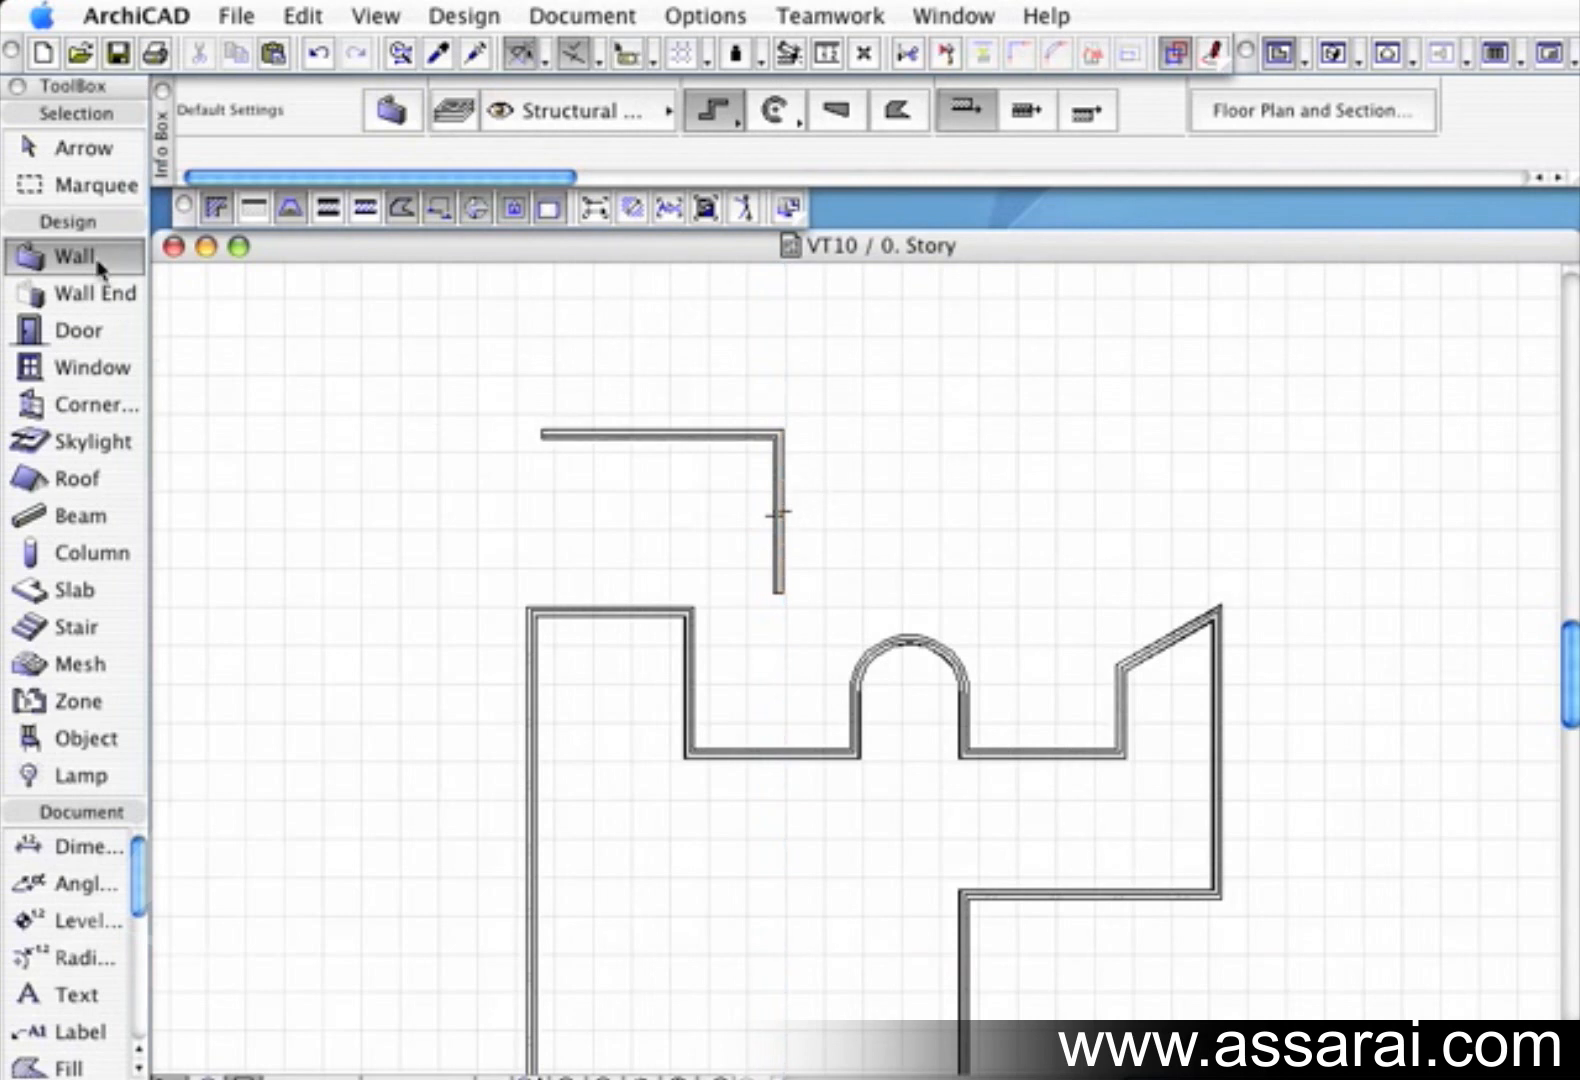
Select all walls and delete them, leaving the building outline in place
{"action": "key", "text": "super+a"}
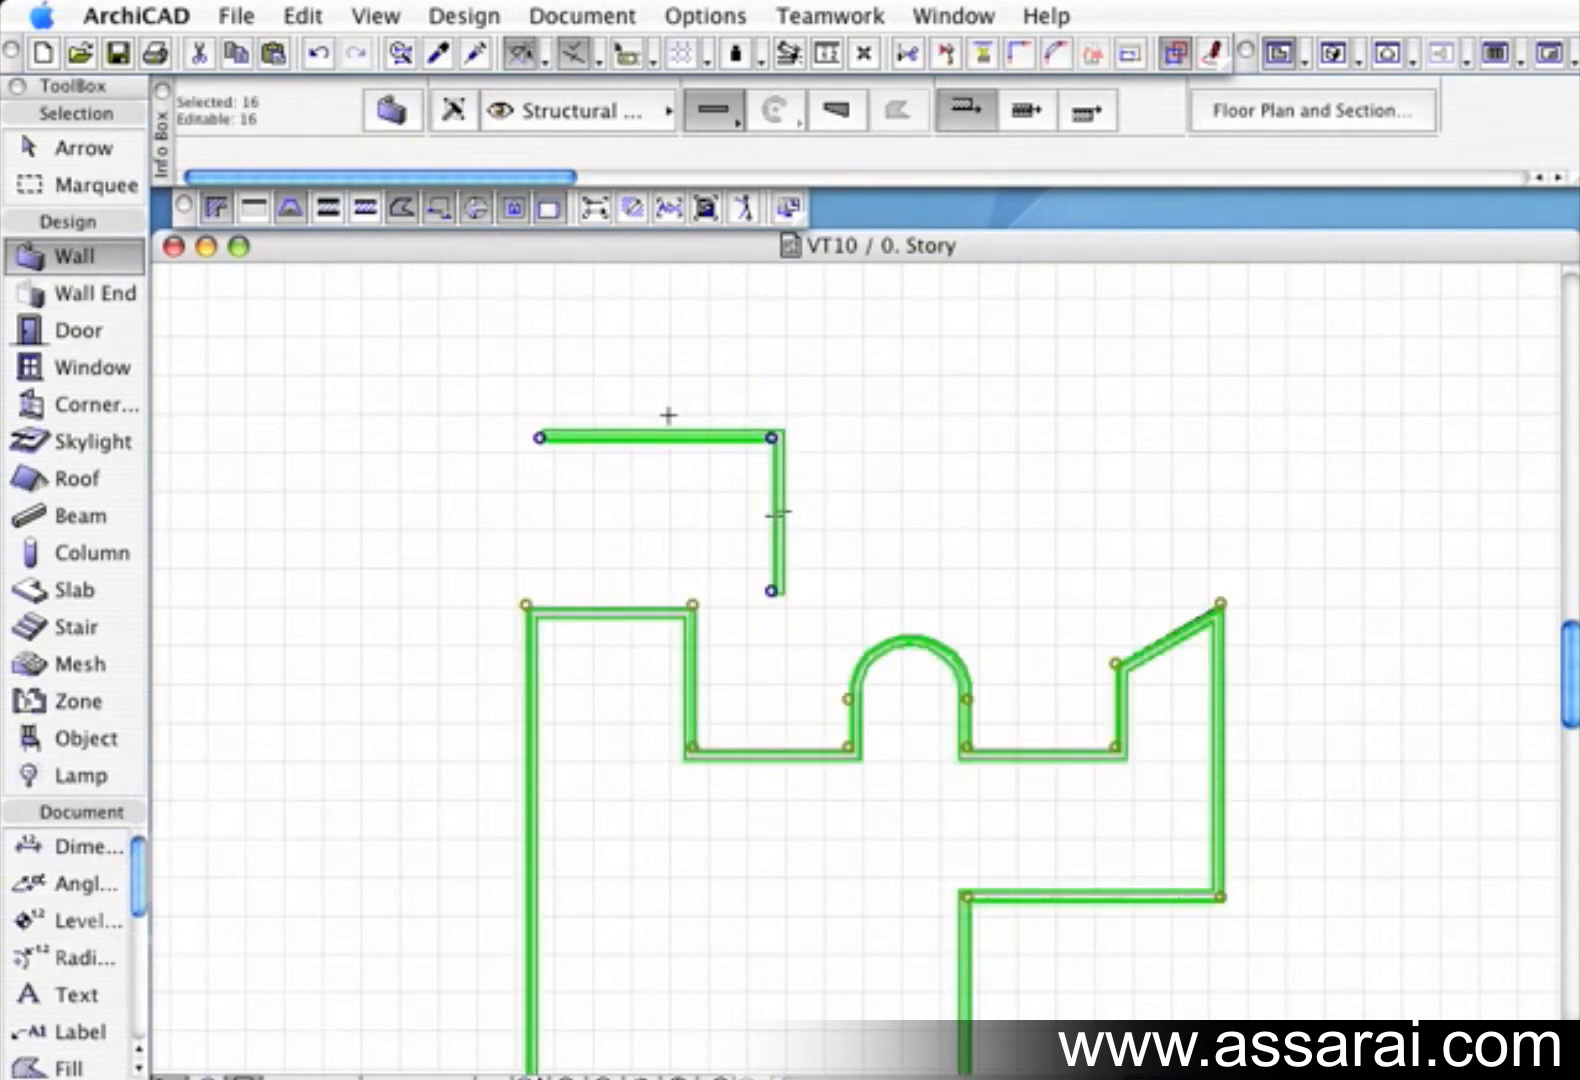
{"action": "key", "text": "Delete"}
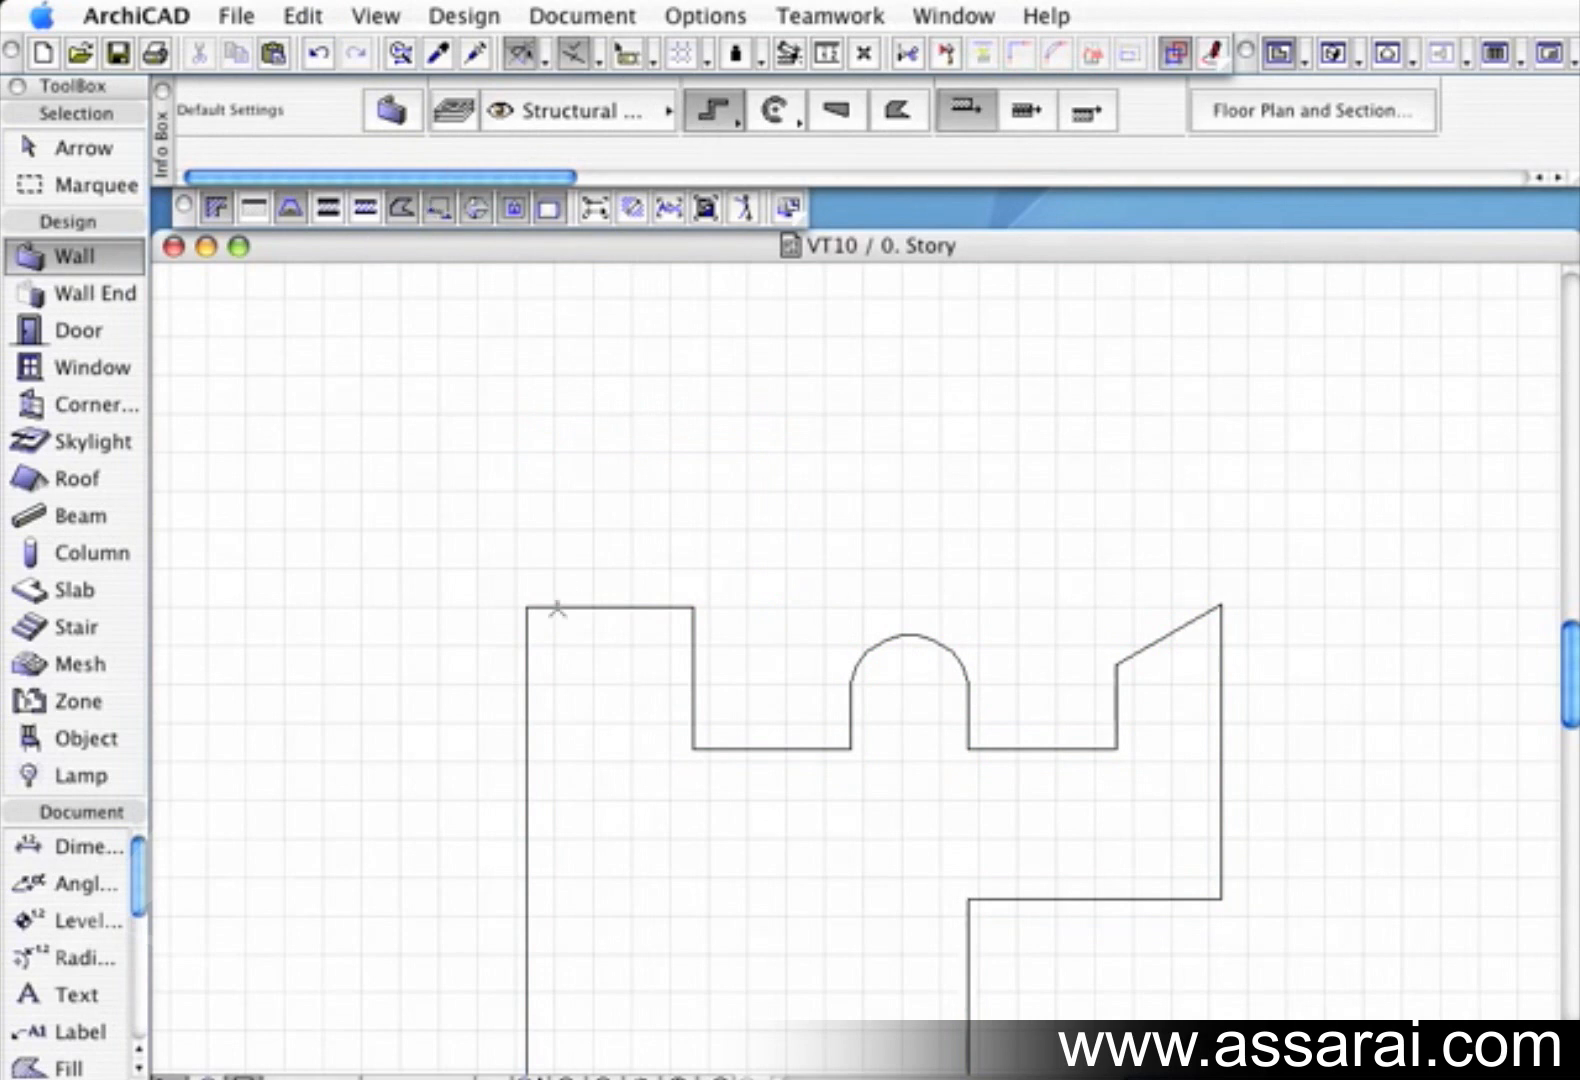
Start a chained wall at the outline's upper-left corner, offset it inside the outline, and trace the straight edges to the arch's start
{"action": "middle_click_drag", "start_coordinate": [702, 578], "coordinate": [627, 423]}
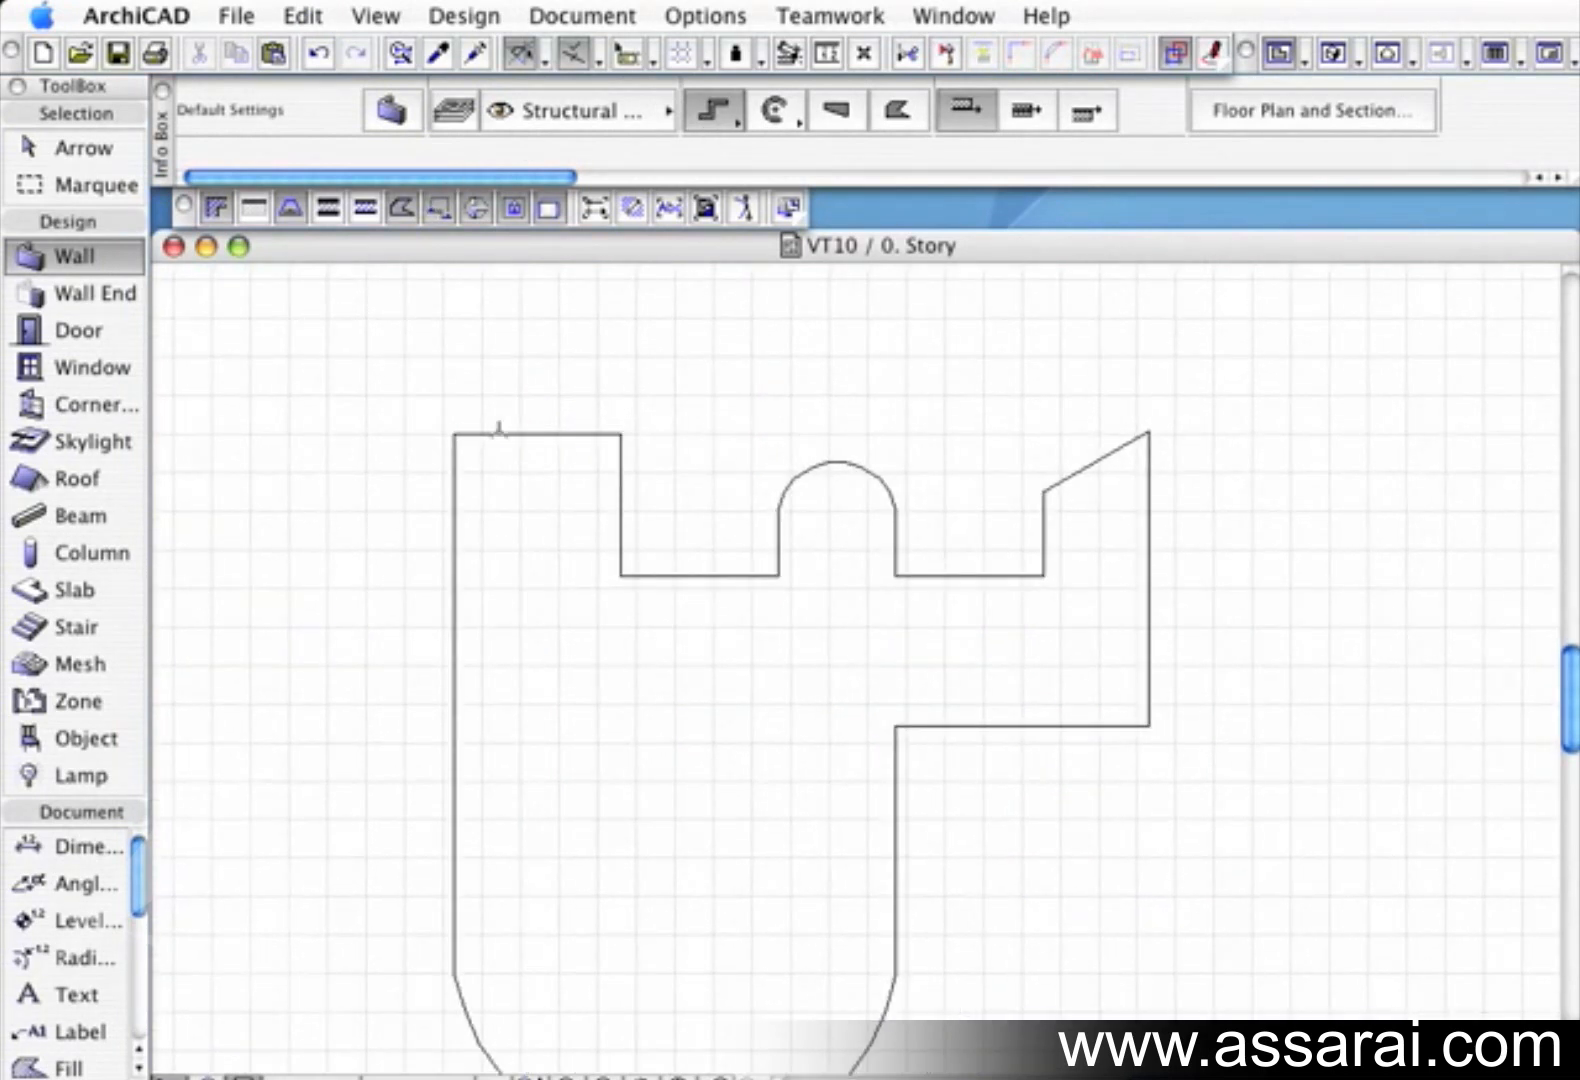
{"action": "left_click", "coordinate": [455, 432]}
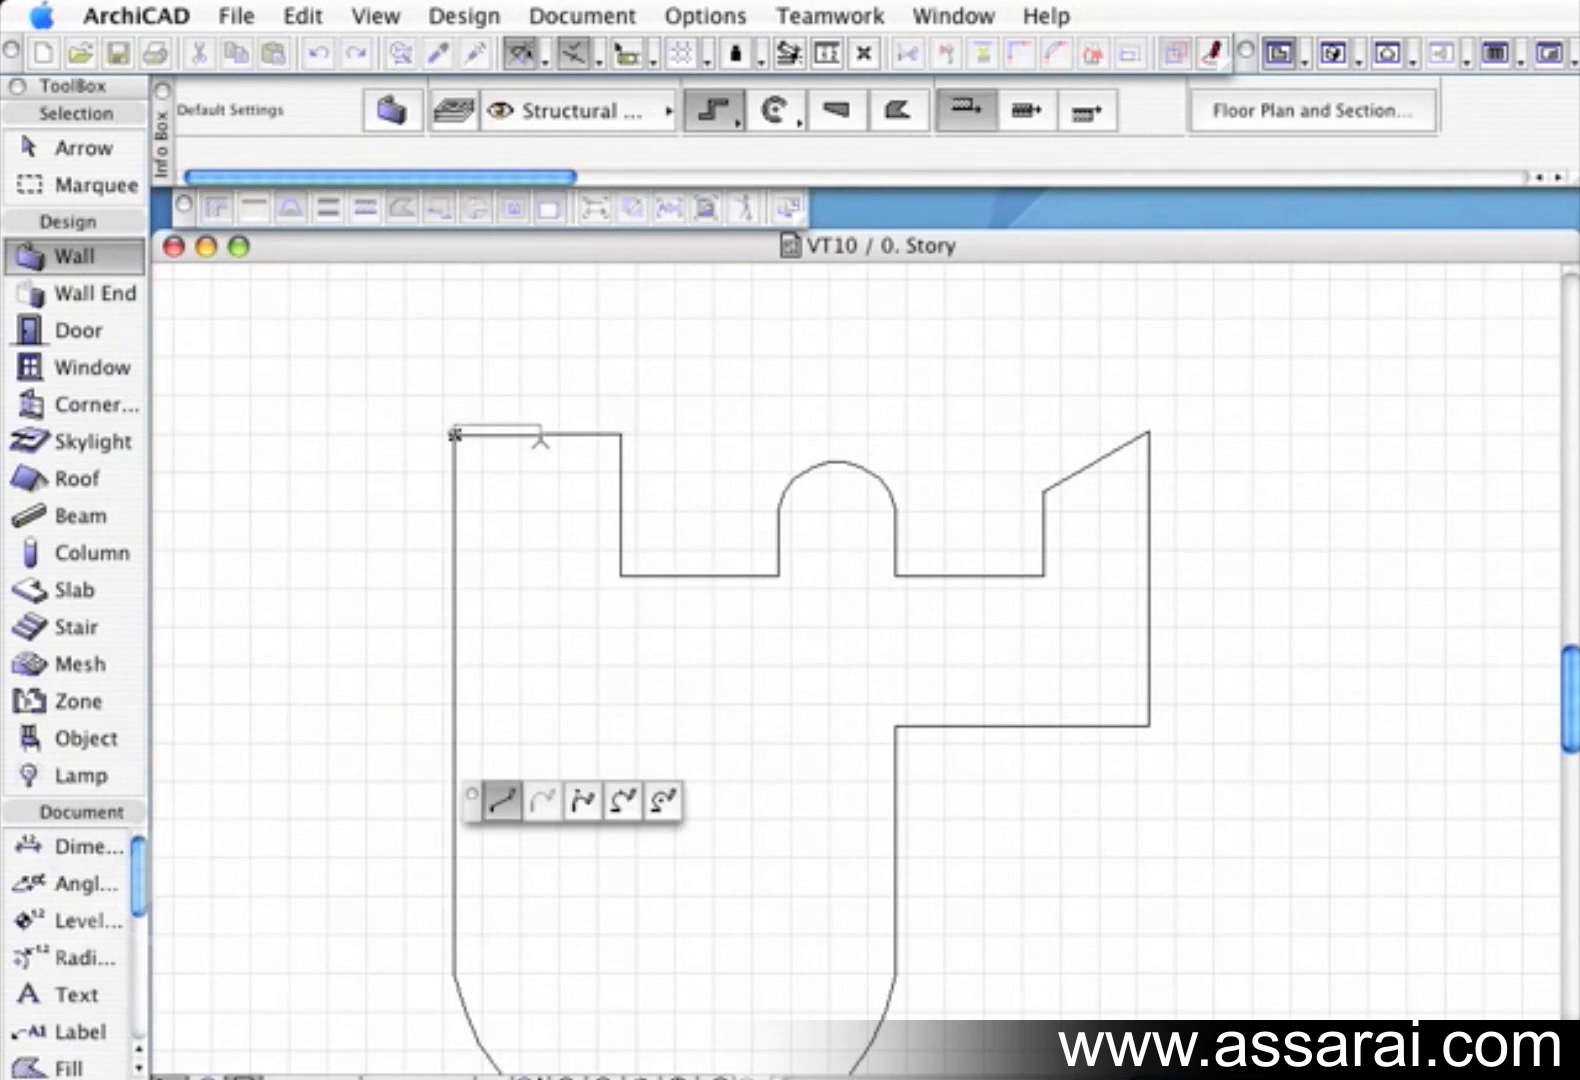
{"action": "left_click", "coordinate": [1087, 110]}
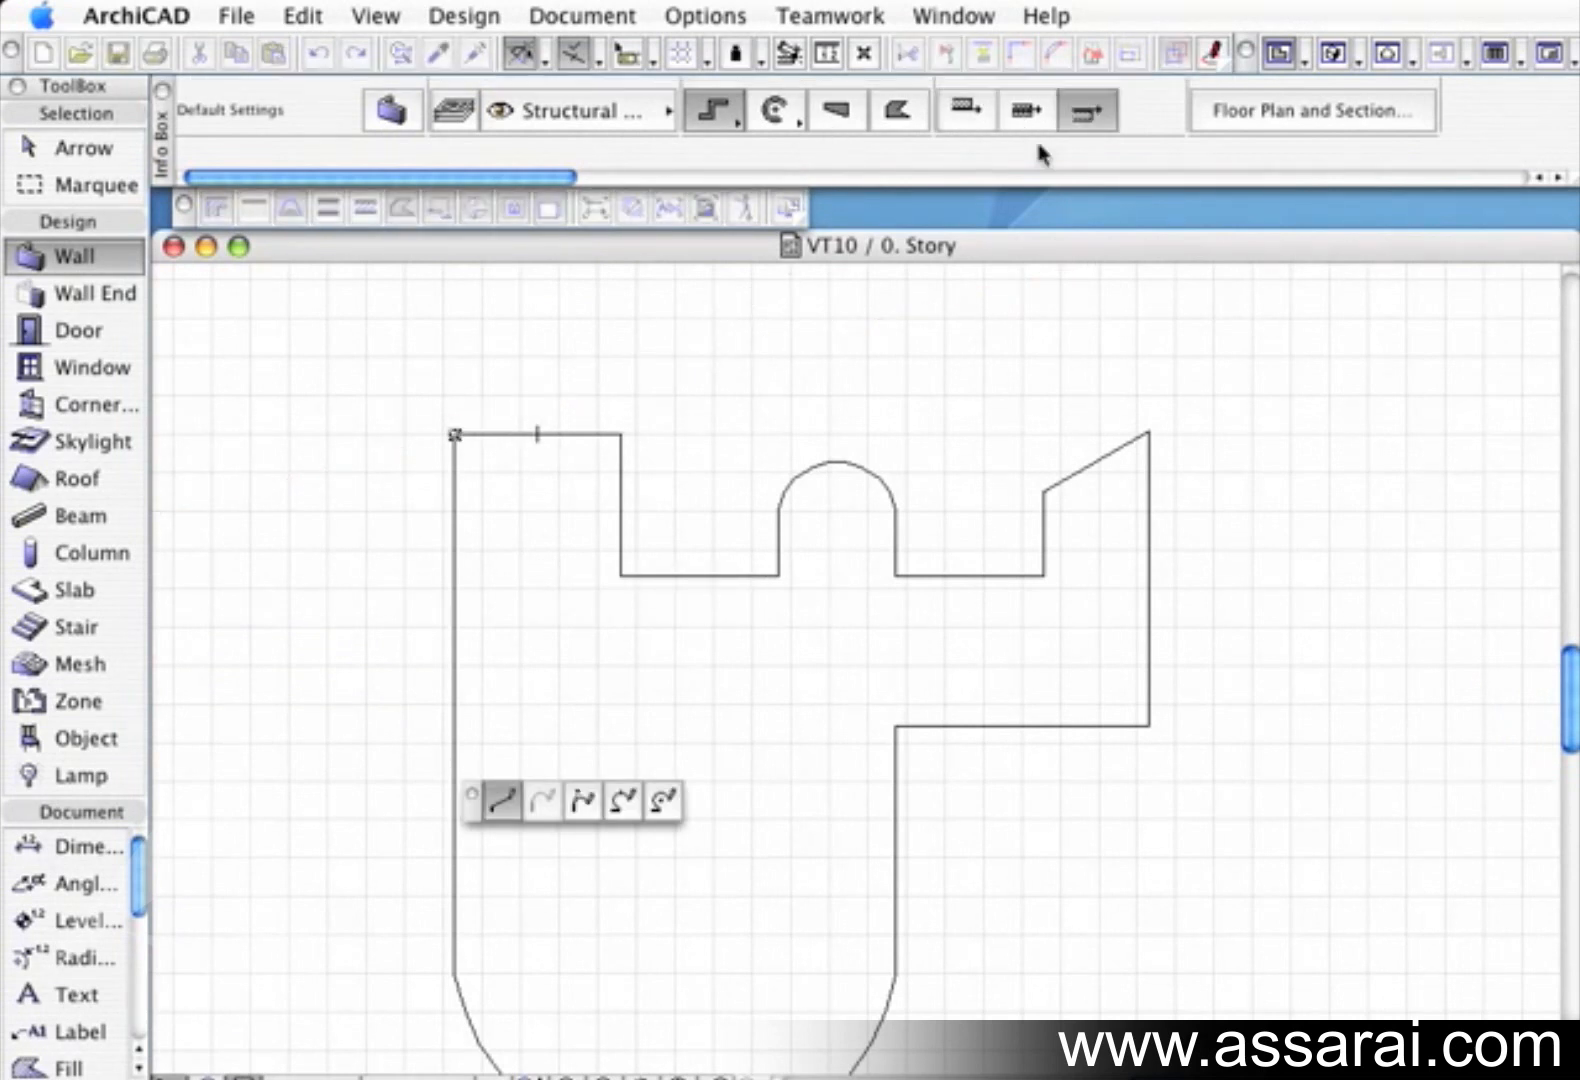
{"action": "left_click", "coordinate": [621, 436]}
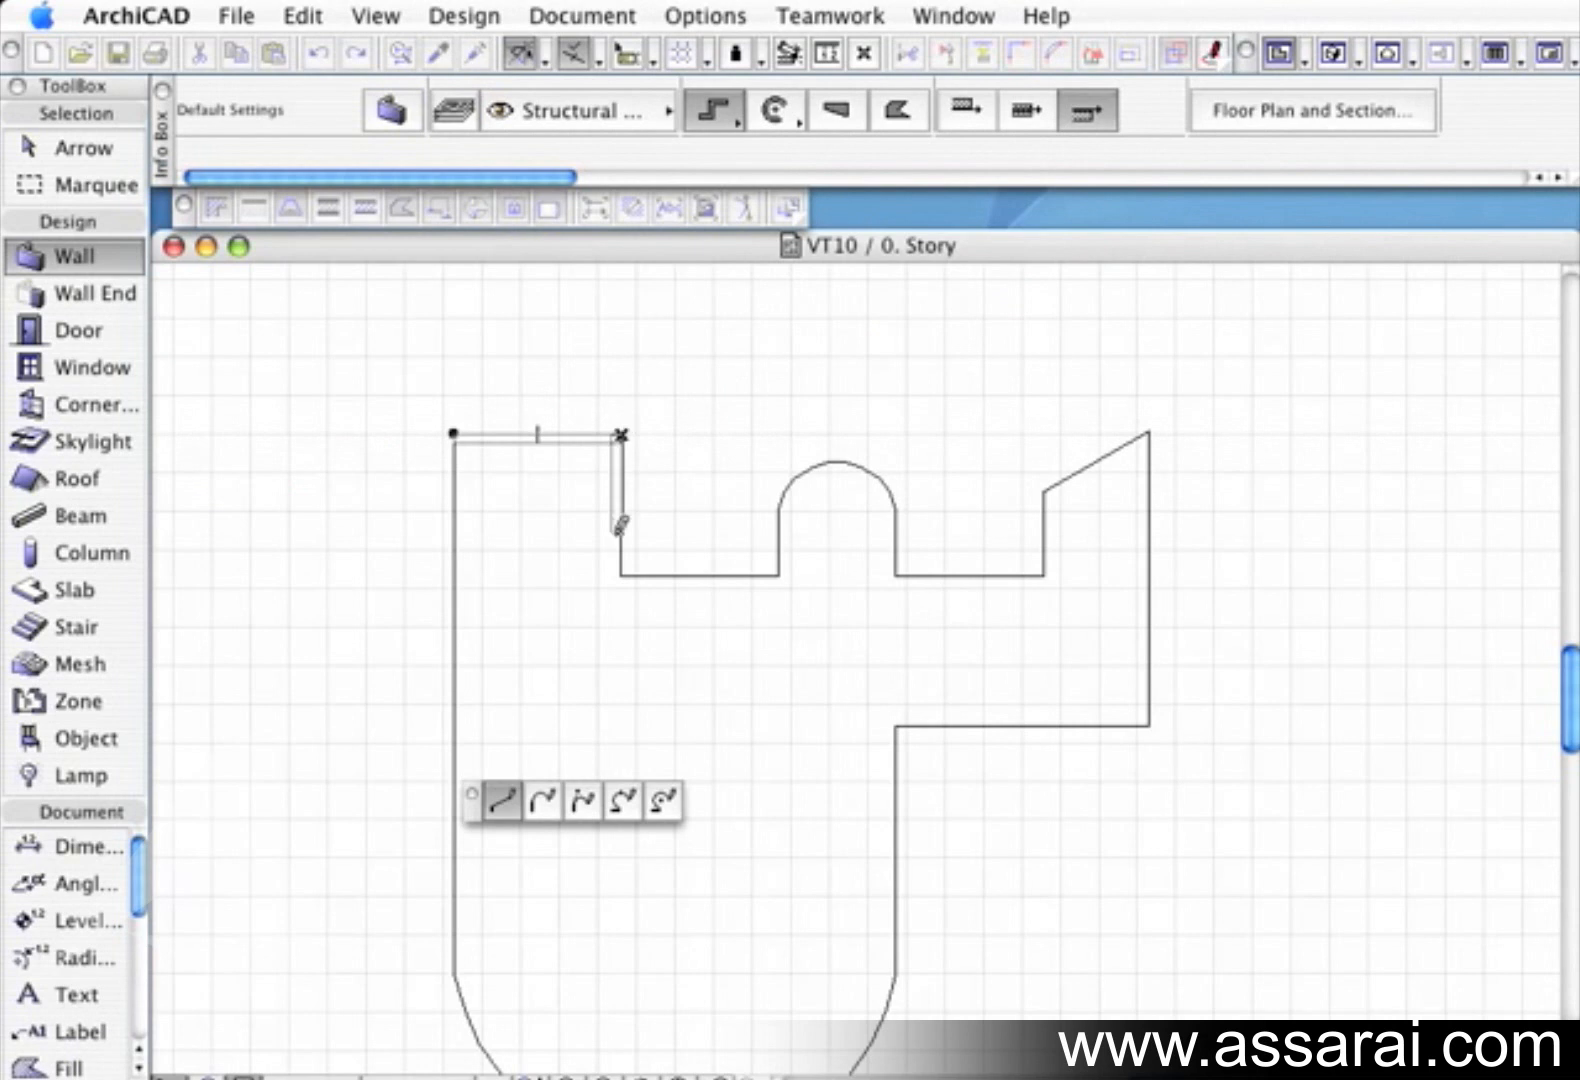
{"action": "left_click", "coordinate": [621, 575]}
{"action": "left_click", "coordinate": [780, 577]}
{"action": "scroll", "coordinate": [785, 500], "scroll_direction": "up", "scroll_amount": 3}
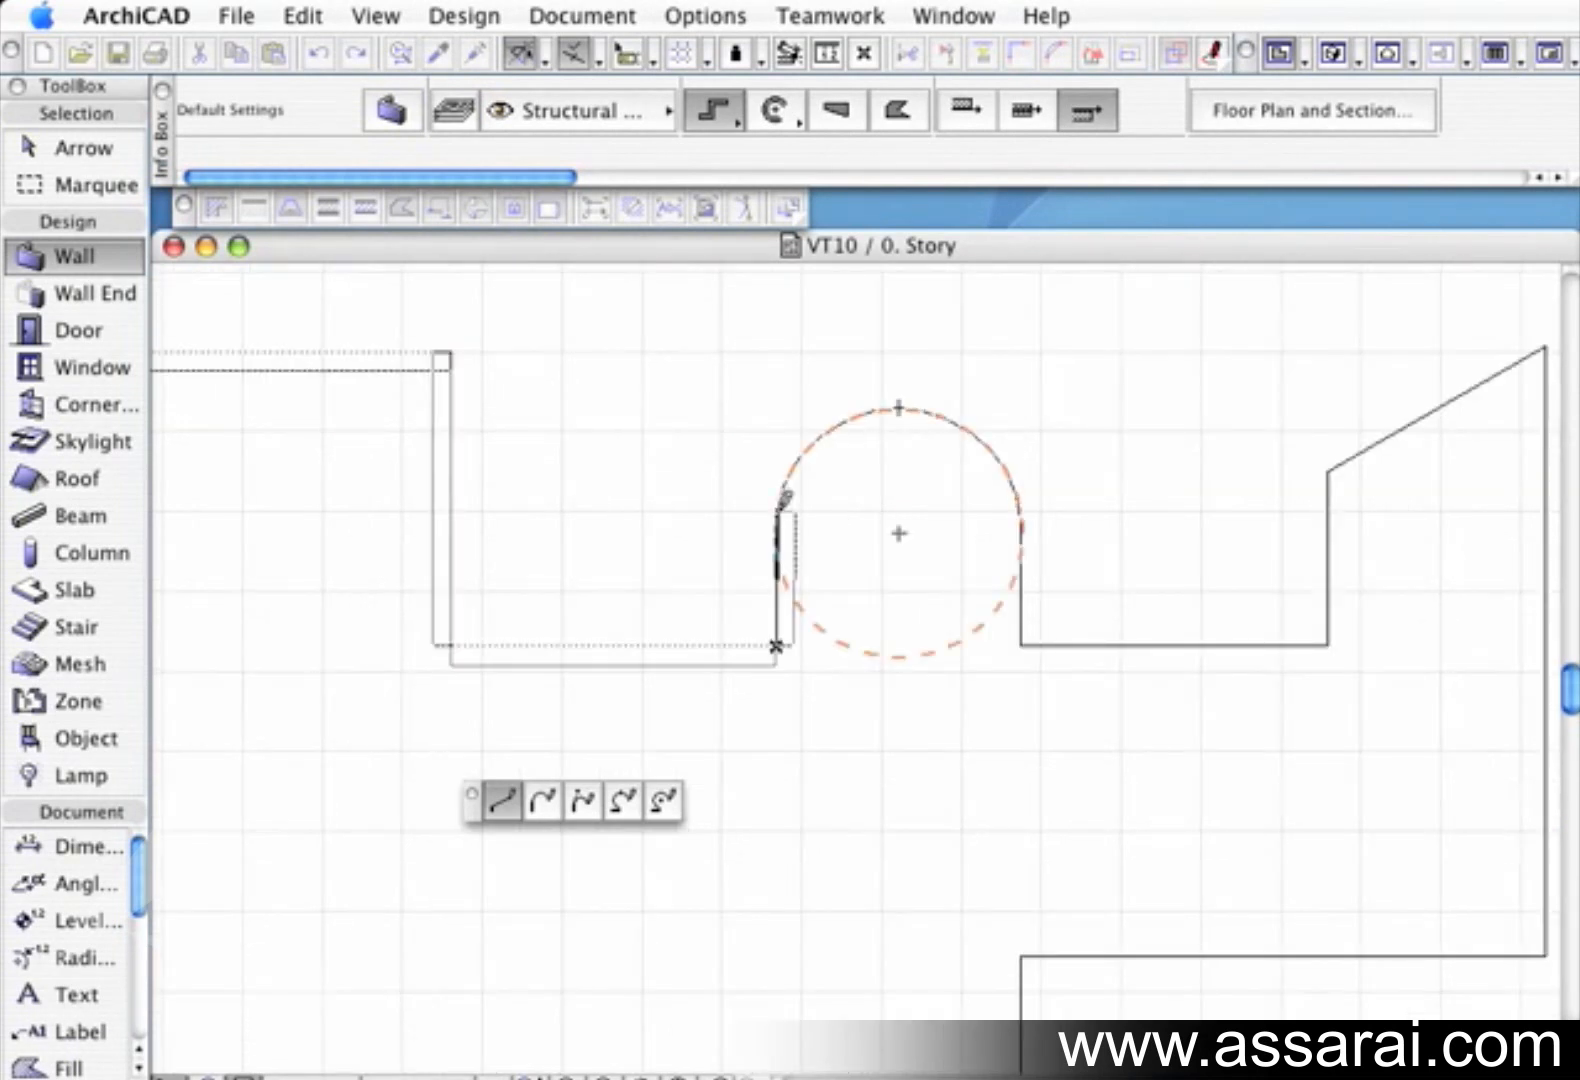
{"action": "left_click", "coordinate": [778, 510]}
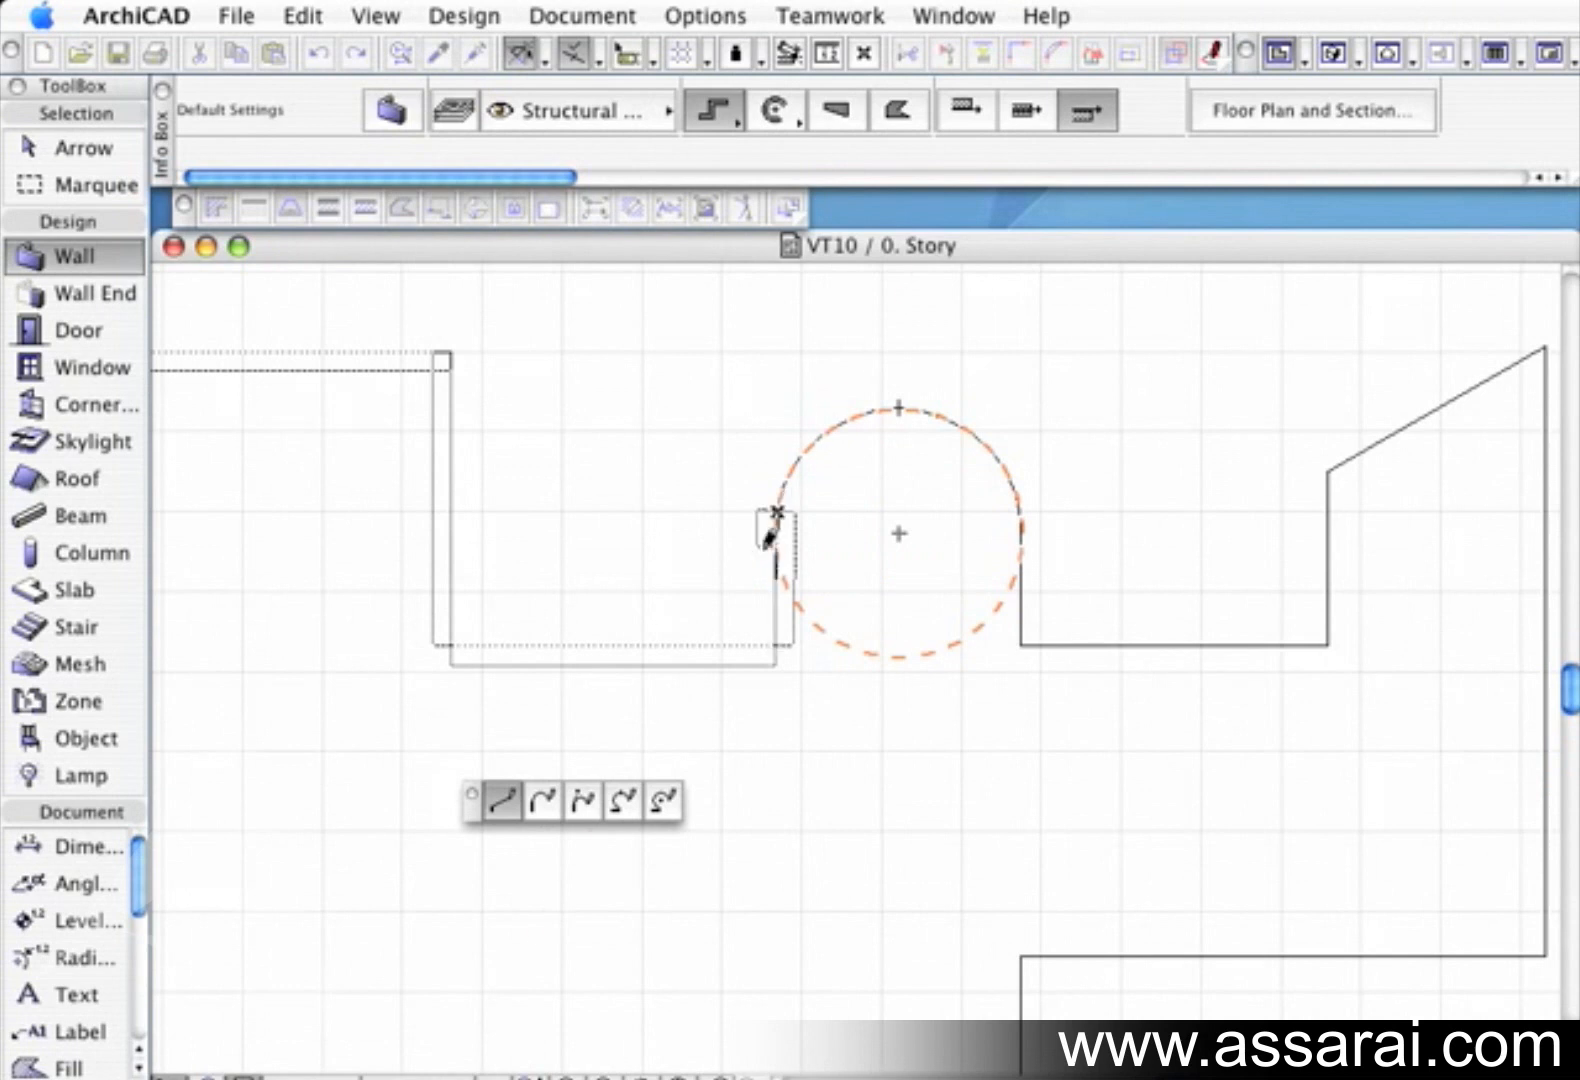
Add a three-point arc wall segment through the arch's top to its opposite end
{"action": "left_click", "coordinate": [583, 800]}
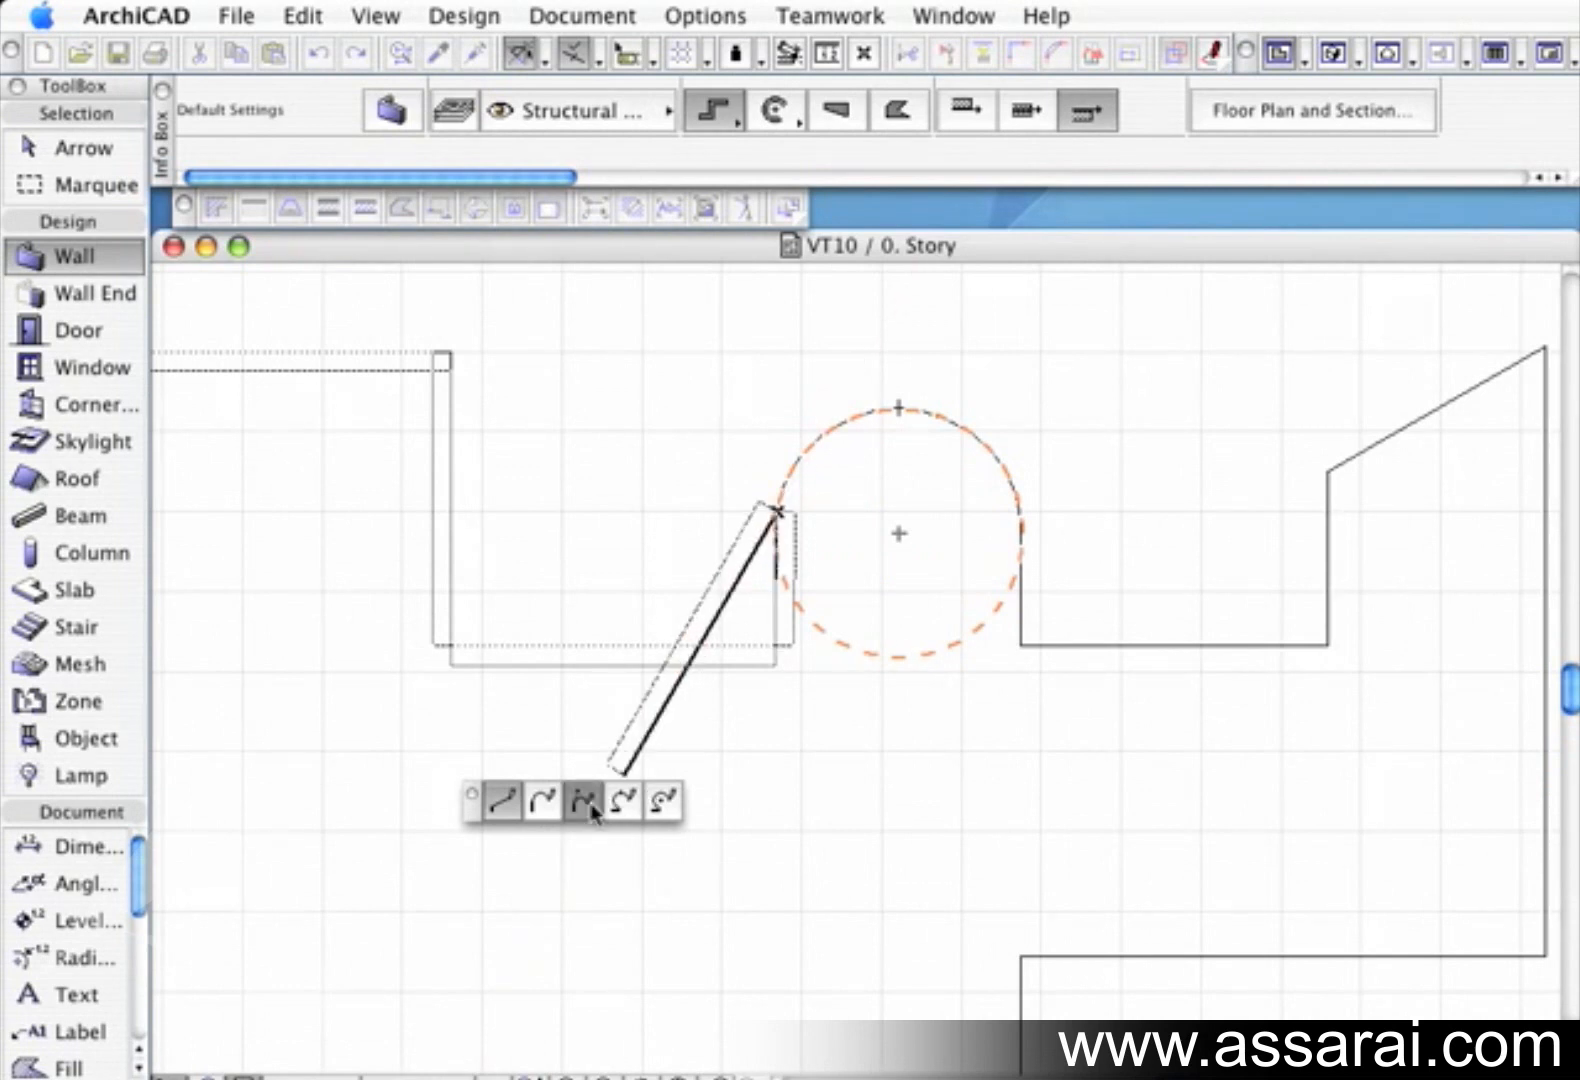
{"action": "left_click", "coordinate": [625, 803]}
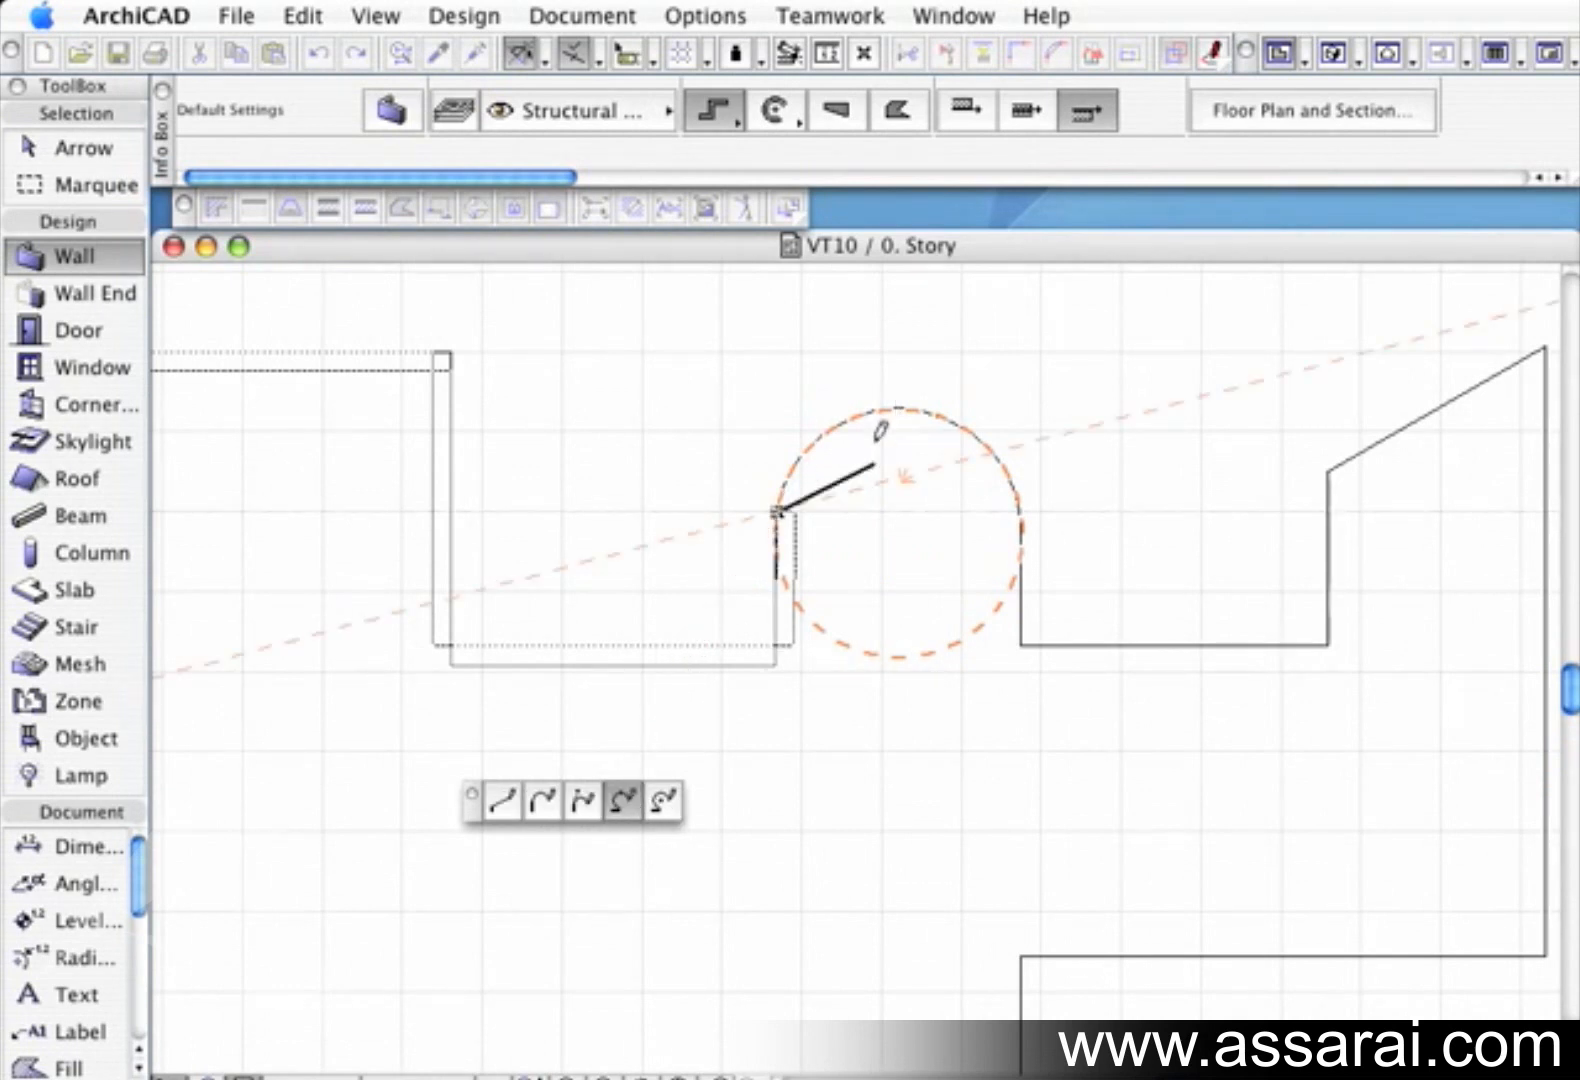
{"action": "left_click", "coordinate": [901, 401]}
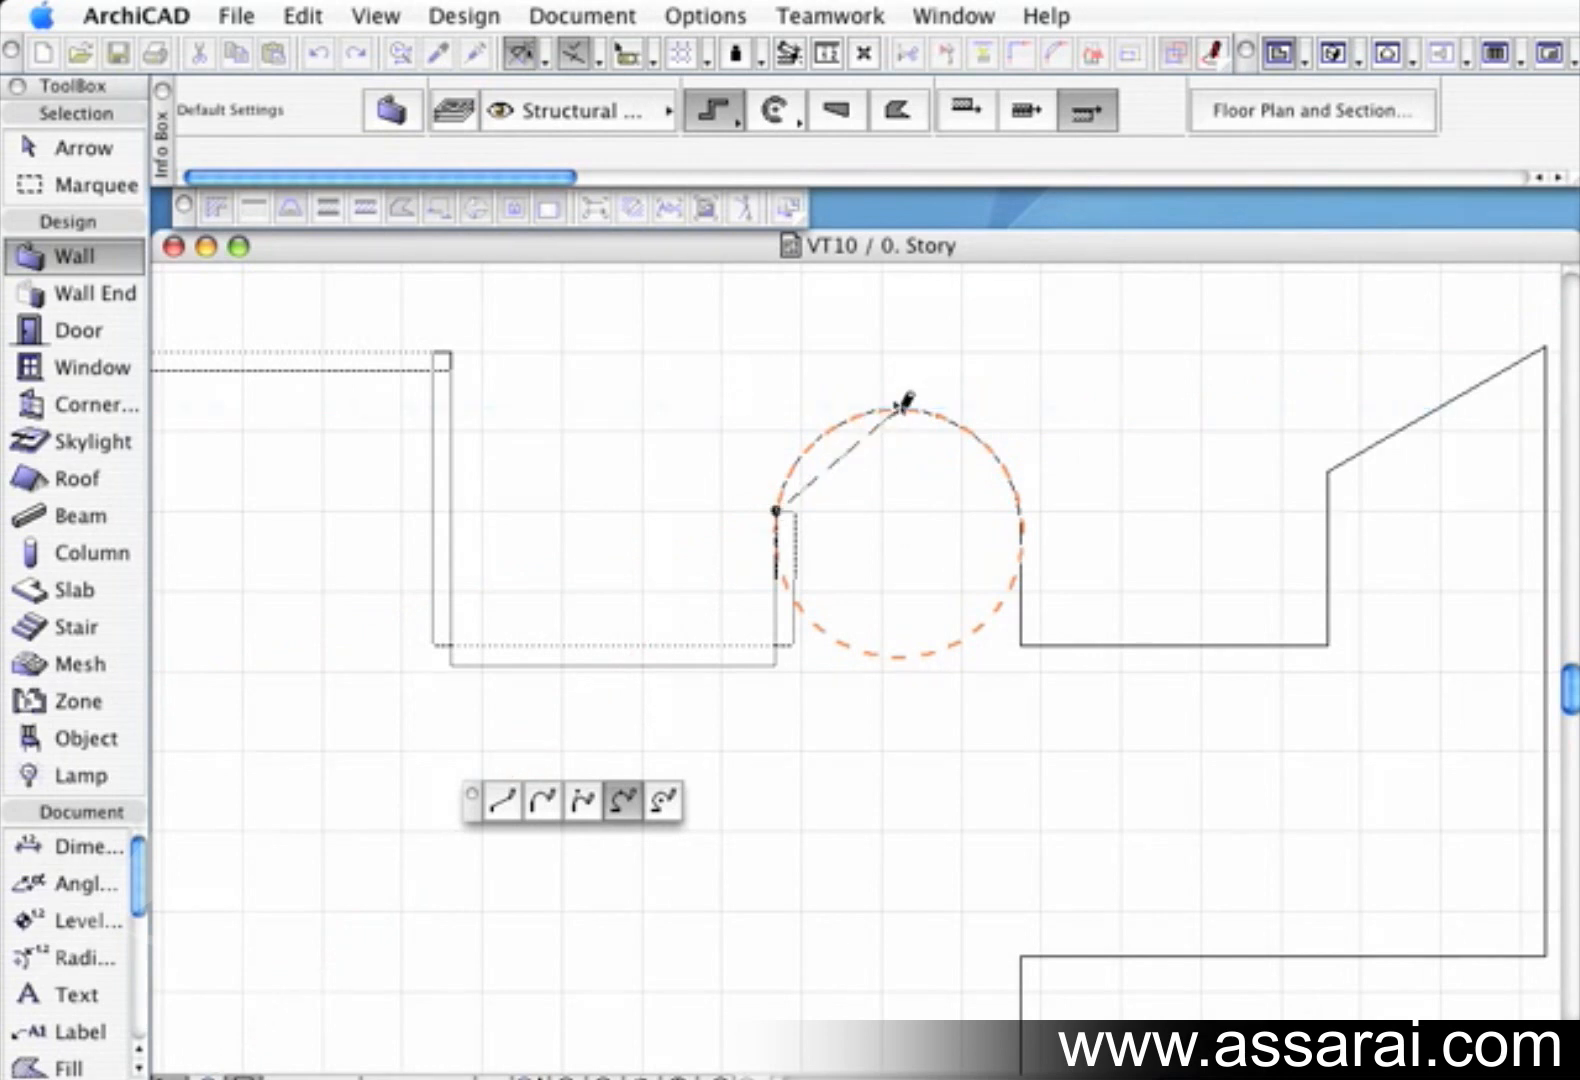
{"action": "left_click", "coordinate": [1019, 503]}
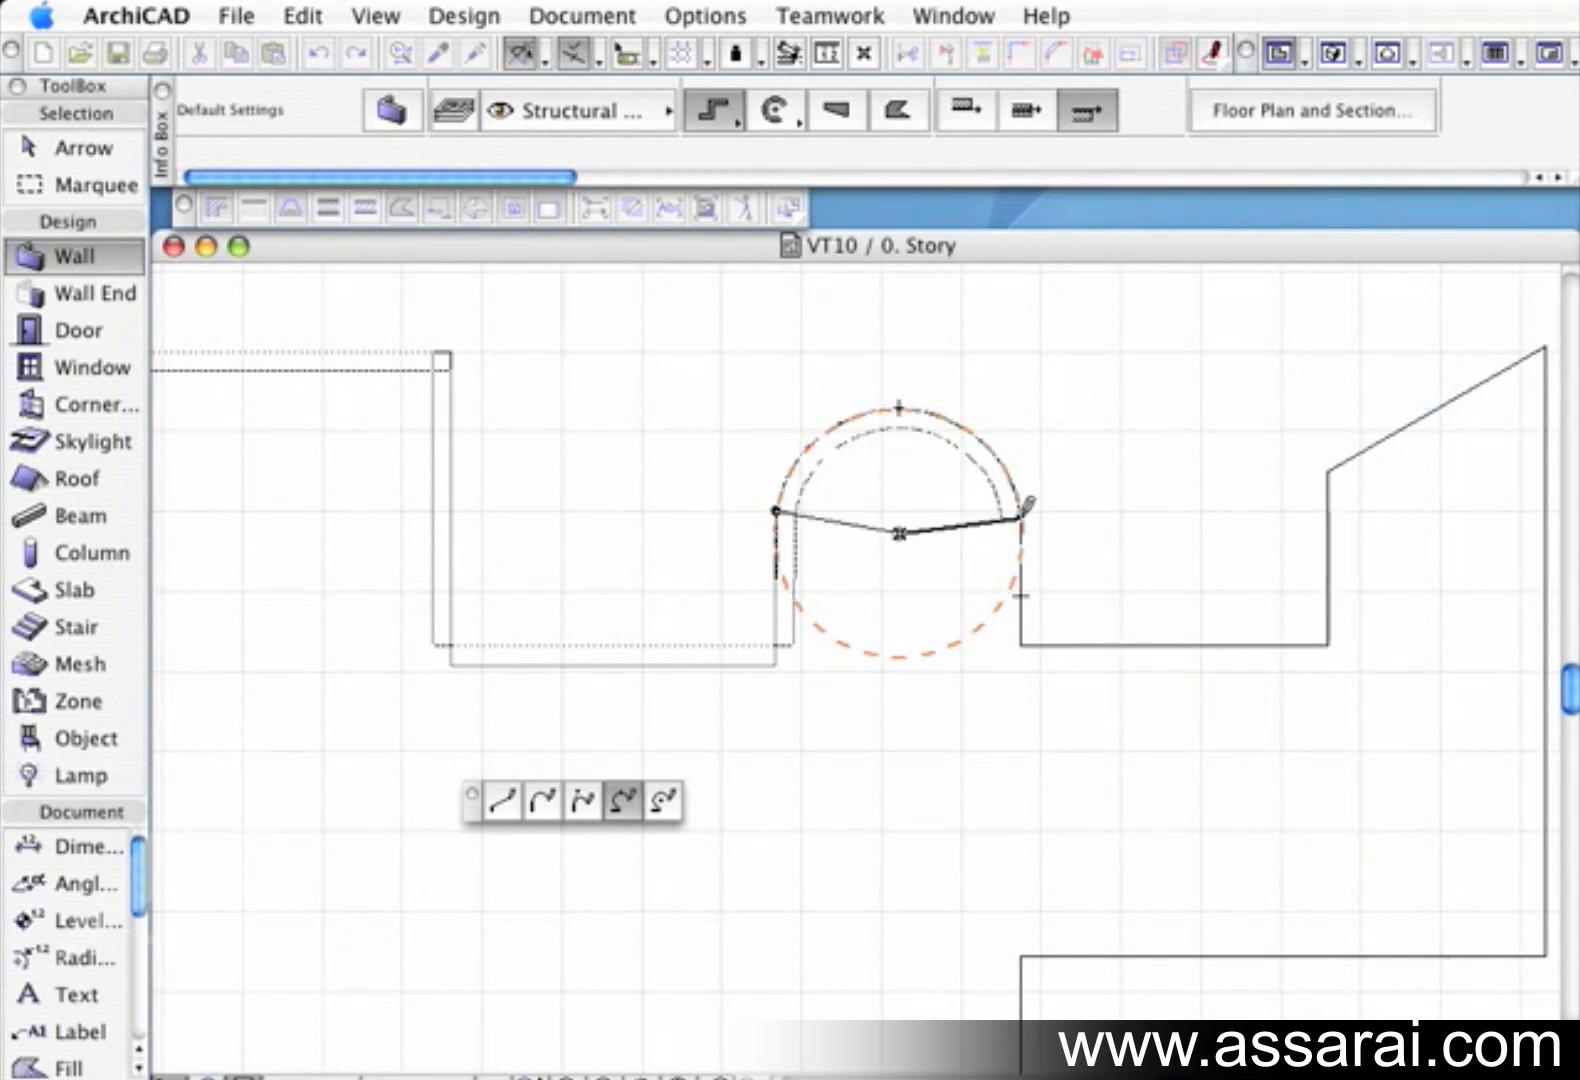
{"action": "left_click", "coordinate": [1021, 522]}
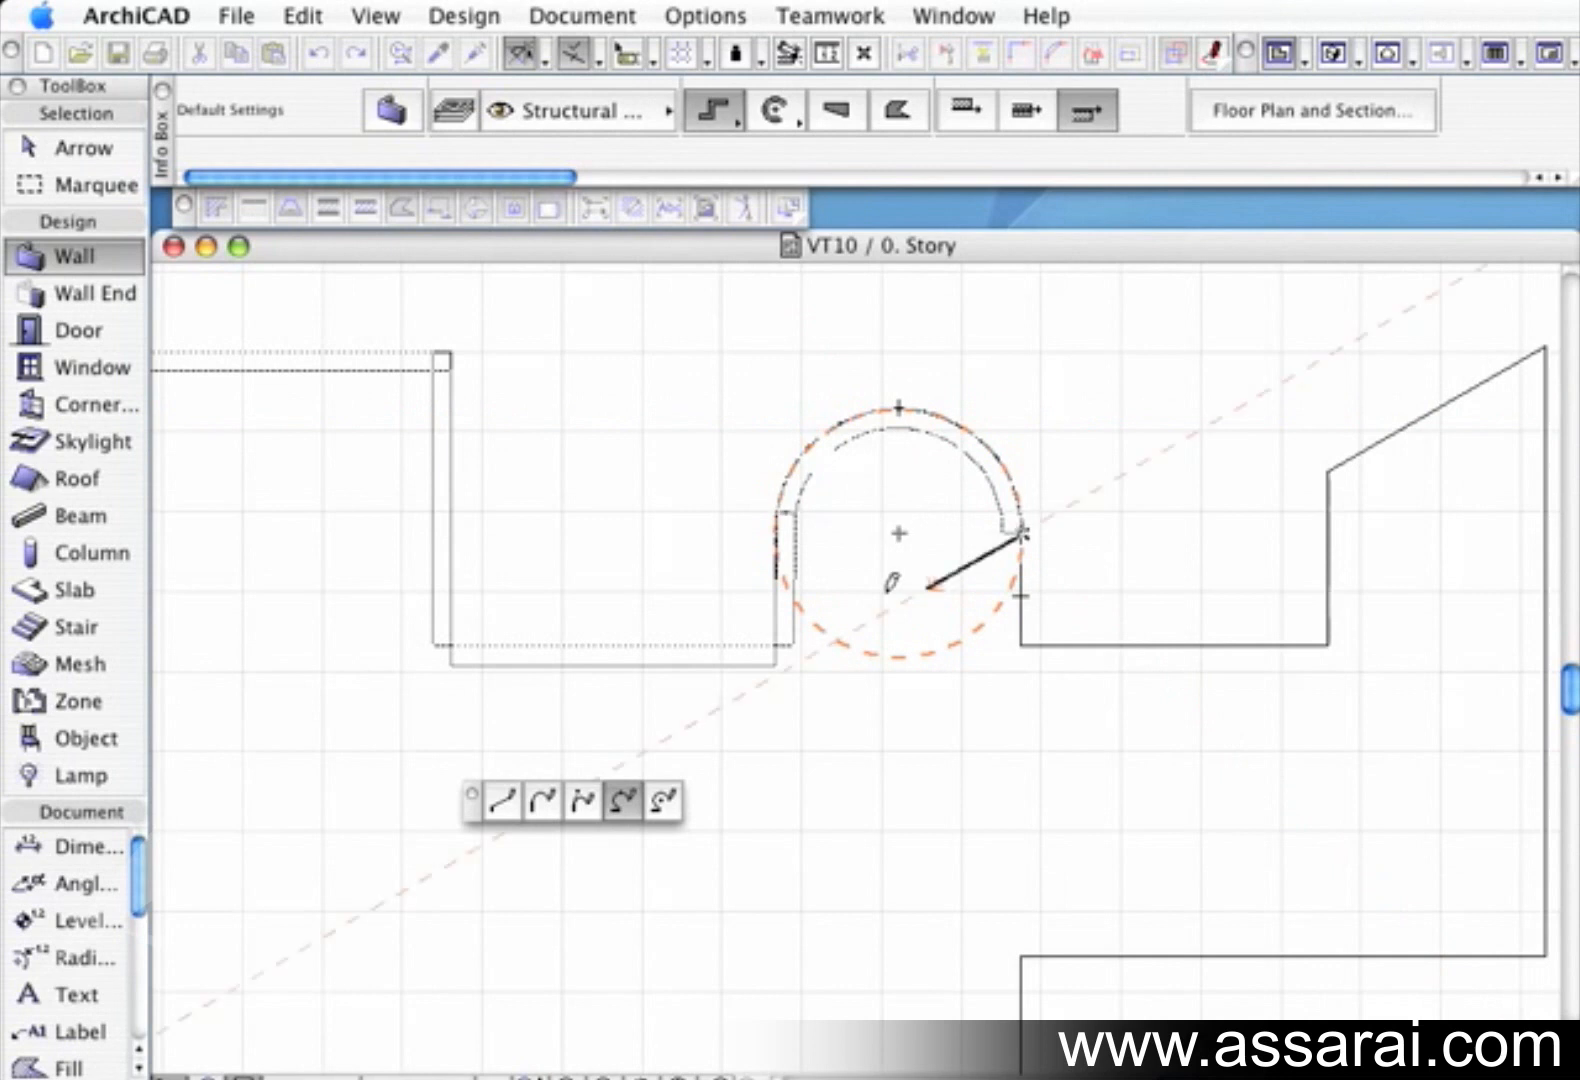
Continue the chained wall with straight segments from the arch's end along the outline to the tip of the sloped edge
{"action": "left_click", "coordinate": [505, 800]}
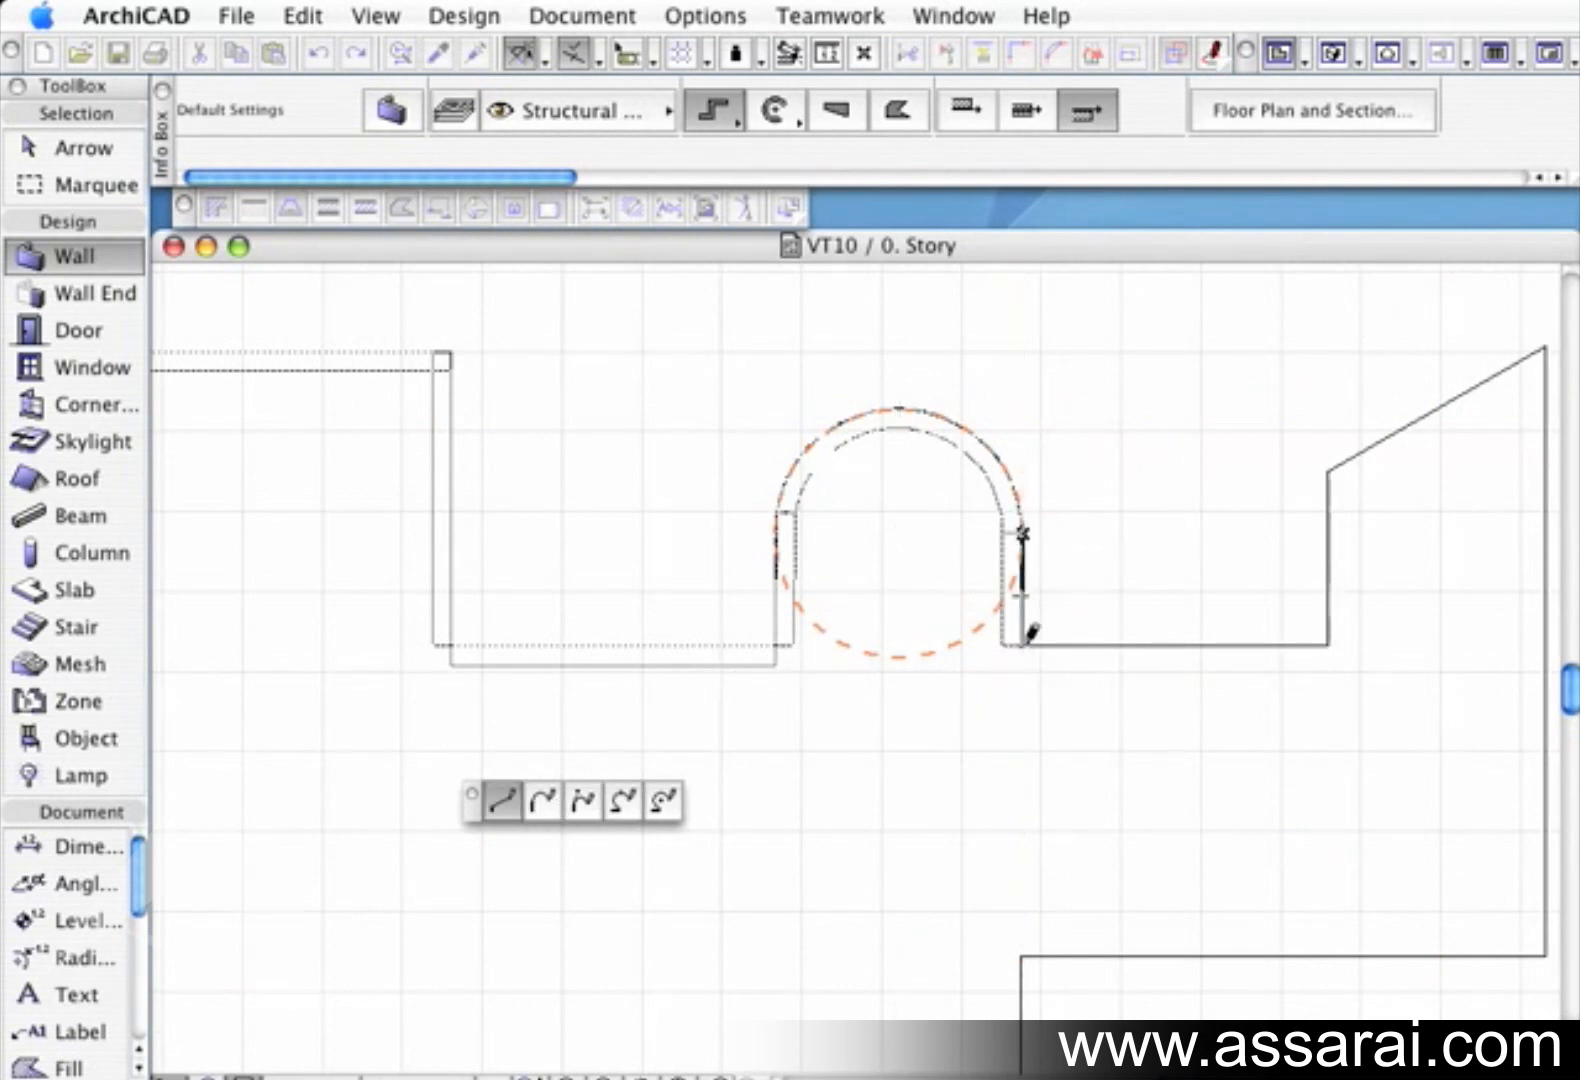
{"action": "left_click", "coordinate": [1021, 647]}
{"action": "left_click", "coordinate": [1328, 647]}
{"action": "left_click", "coordinate": [1329, 469]}
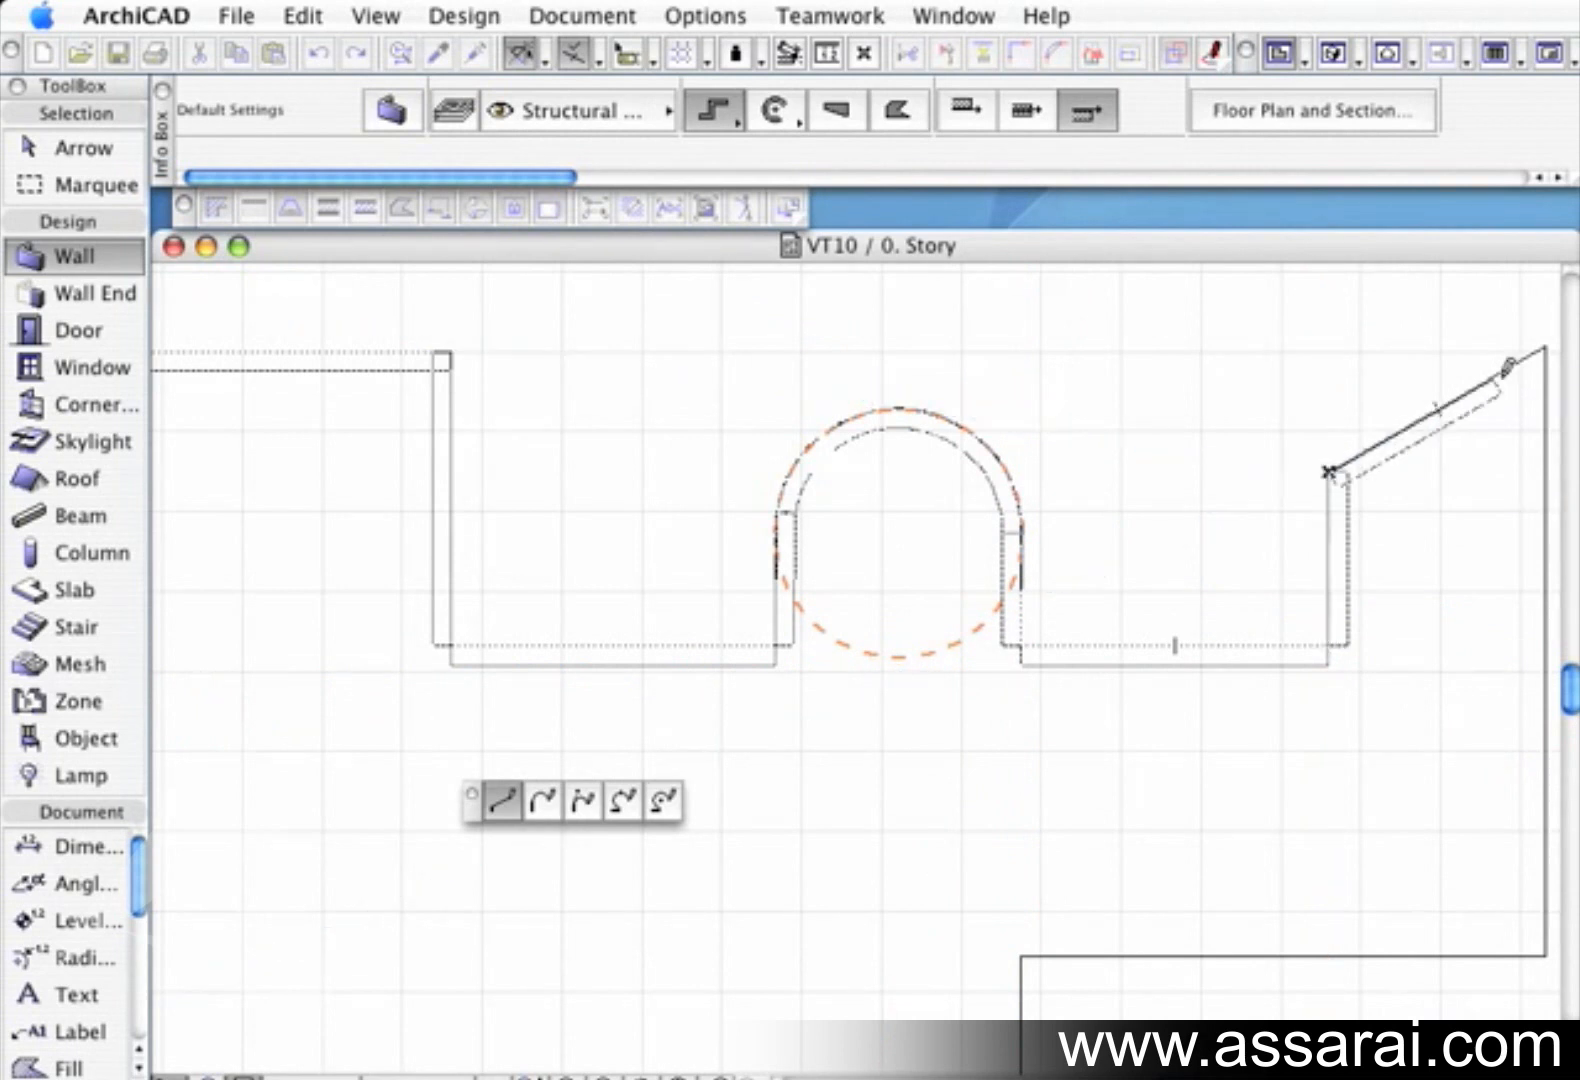
{"action": "left_click", "coordinate": [1546, 344]}
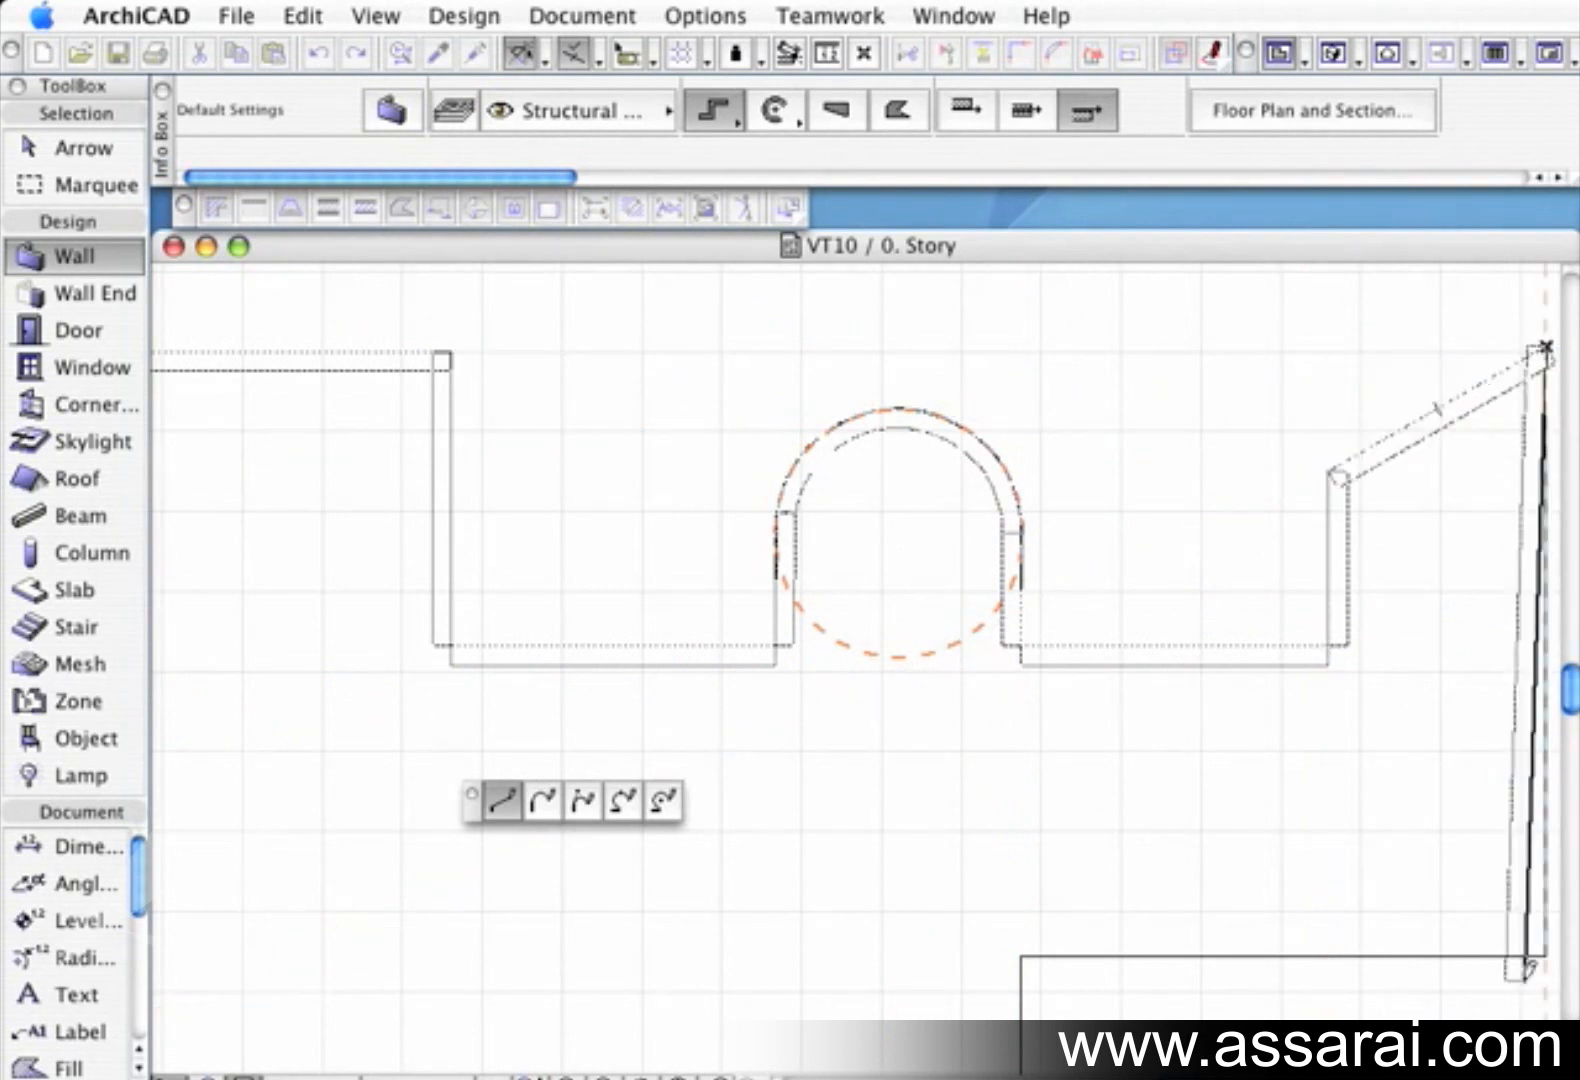
Continue tracing straight wall segments down the right edge, inward along the step, and down to the large lower arc's start
{"action": "left_click", "coordinate": [1546, 946]}
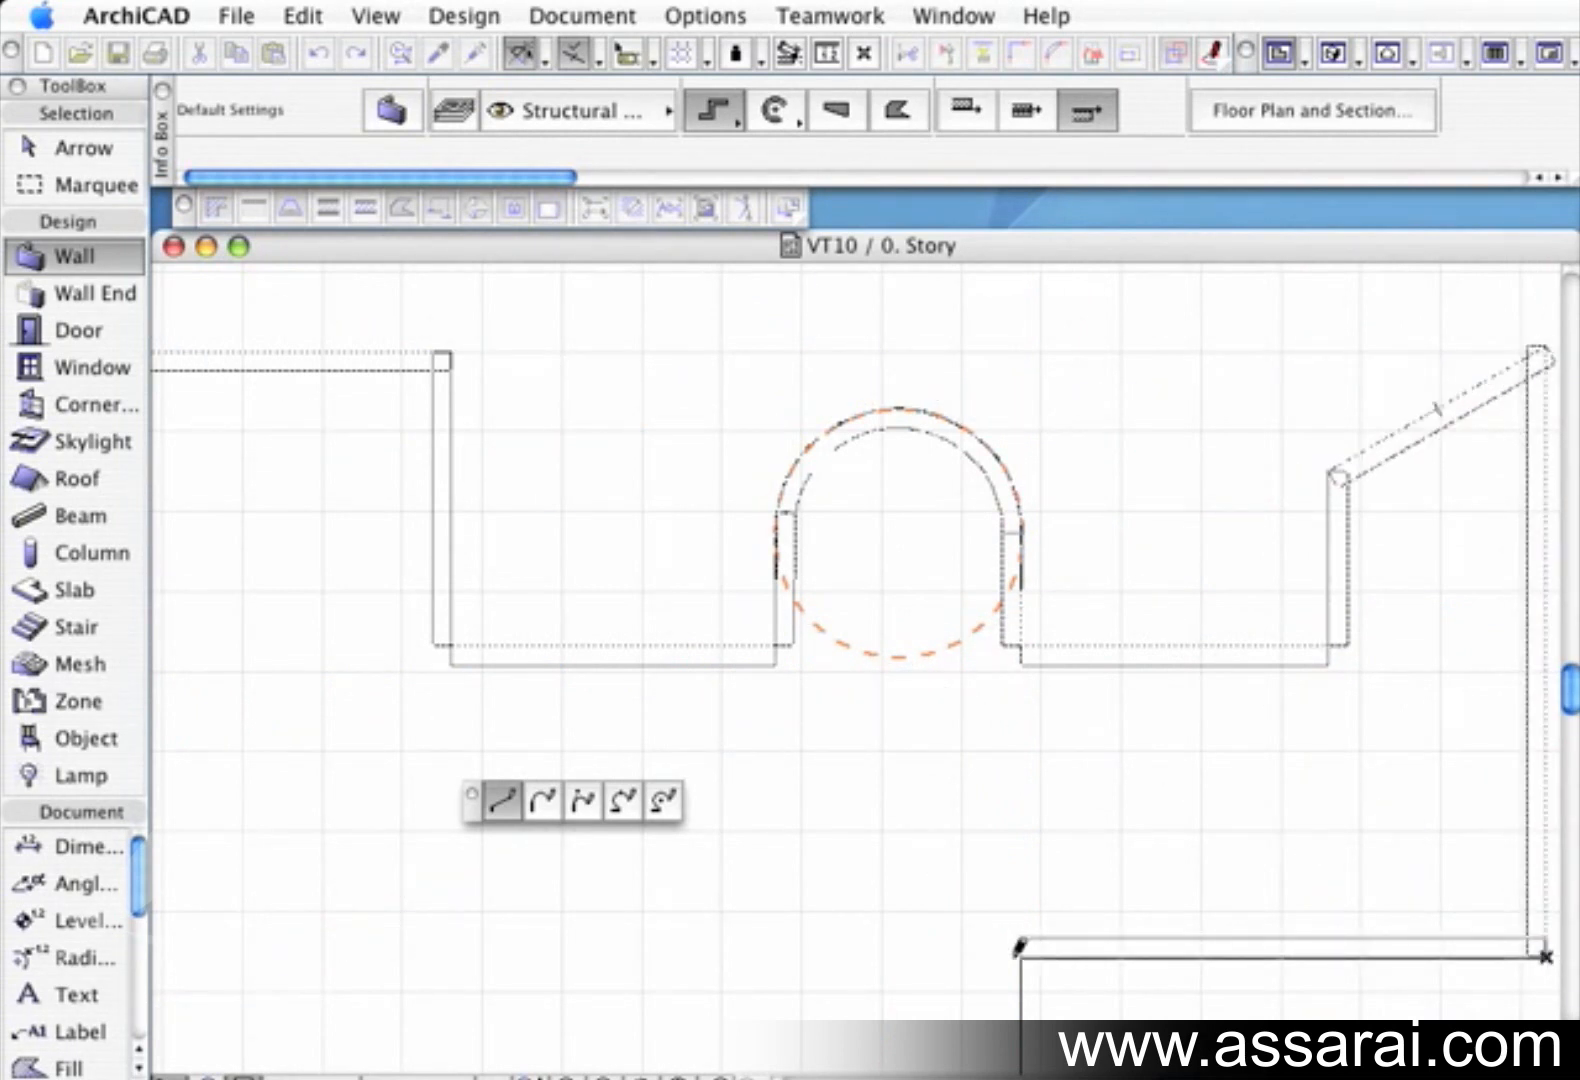
{"action": "left_click", "coordinate": [1021, 956]}
{"action": "middle_click_drag", "start_coordinate": [1026, 968], "coordinate": [1157, 490]}
{"action": "scroll", "coordinate": [1135, 585], "scroll_direction": "down", "scroll_amount": 2}
{"action": "left_click", "coordinate": [1143, 863]}
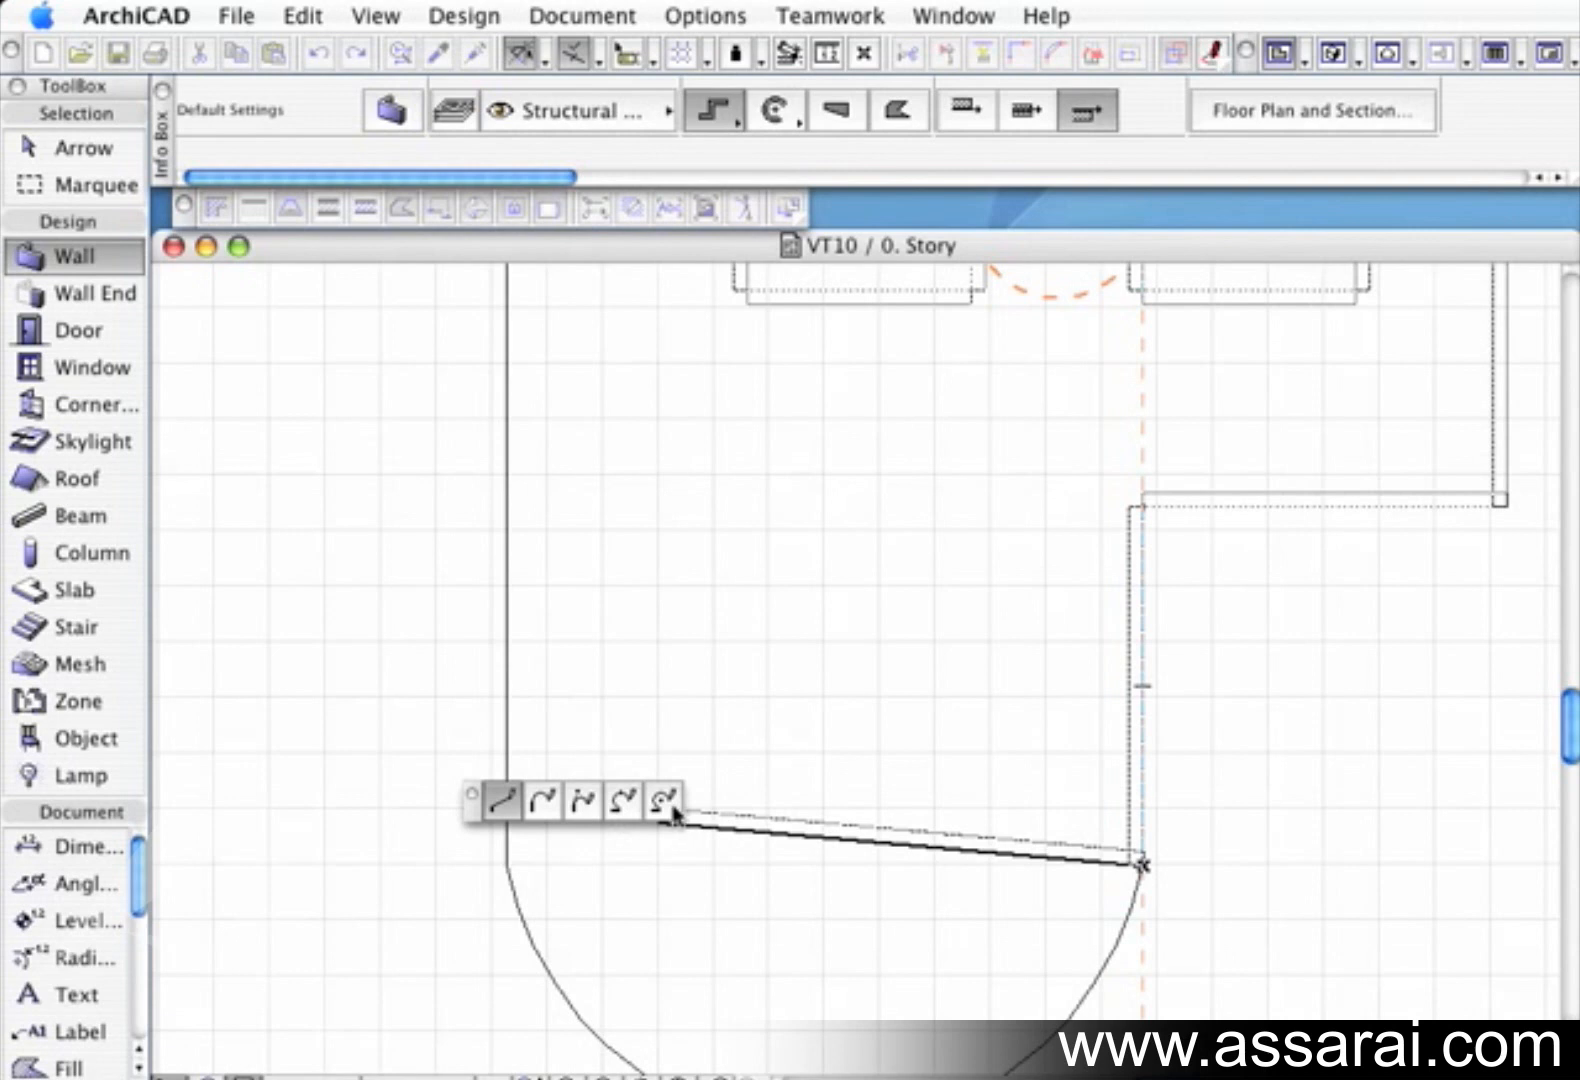
Add a three-point arc segment through the large arc's lowest point, and close the chain at the outline's upper-left corner
{"action": "left_click", "coordinate": [623, 800]}
{"action": "scroll", "coordinate": [890, 796], "scroll_direction": "down", "scroll_amount": 2}
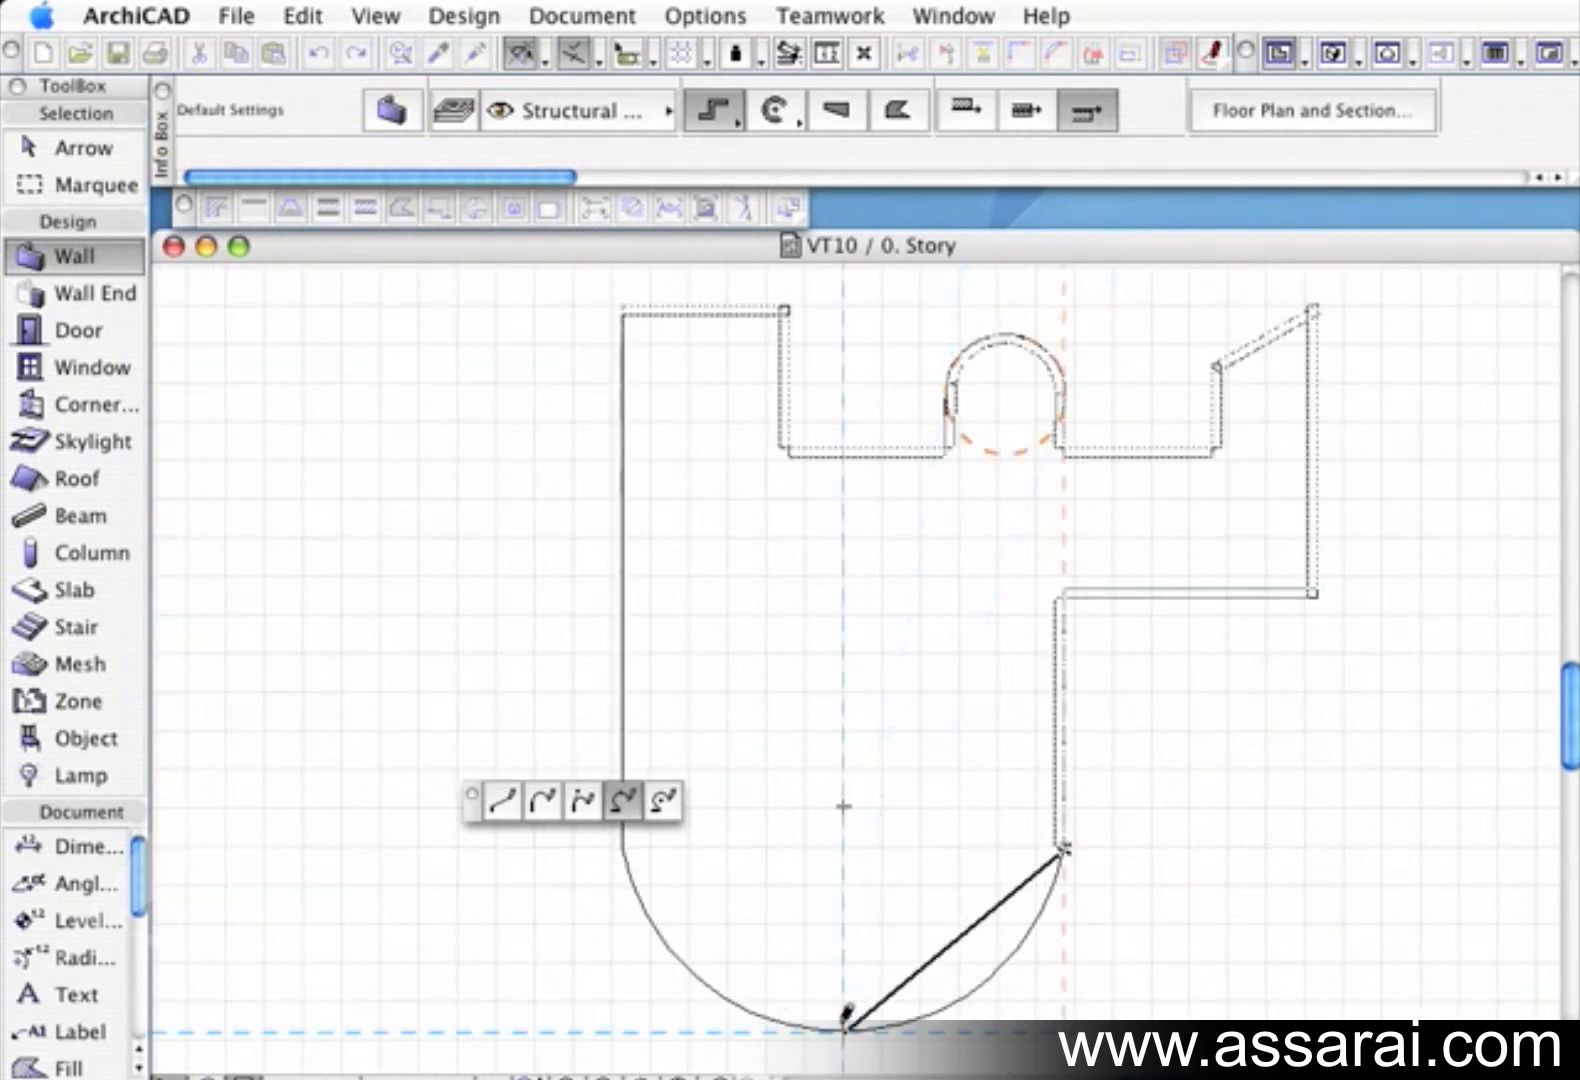
{"action": "left_click", "coordinate": [845, 1024]}
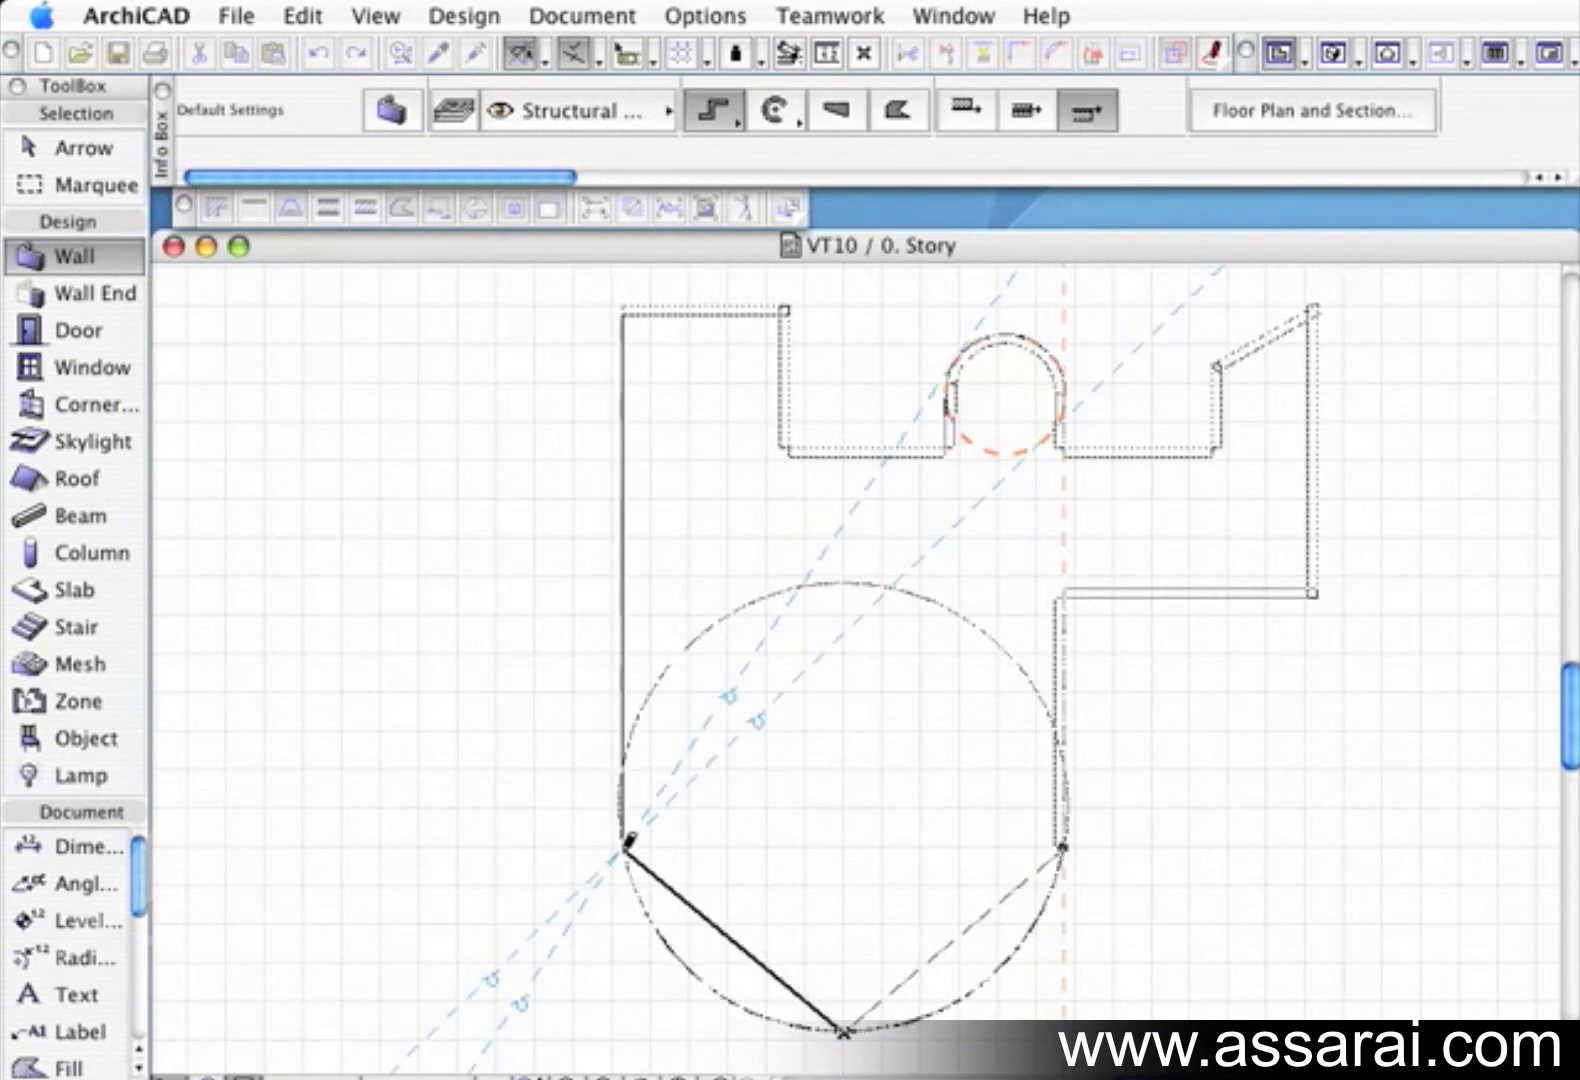
{"action": "left_click", "coordinate": [628, 843]}
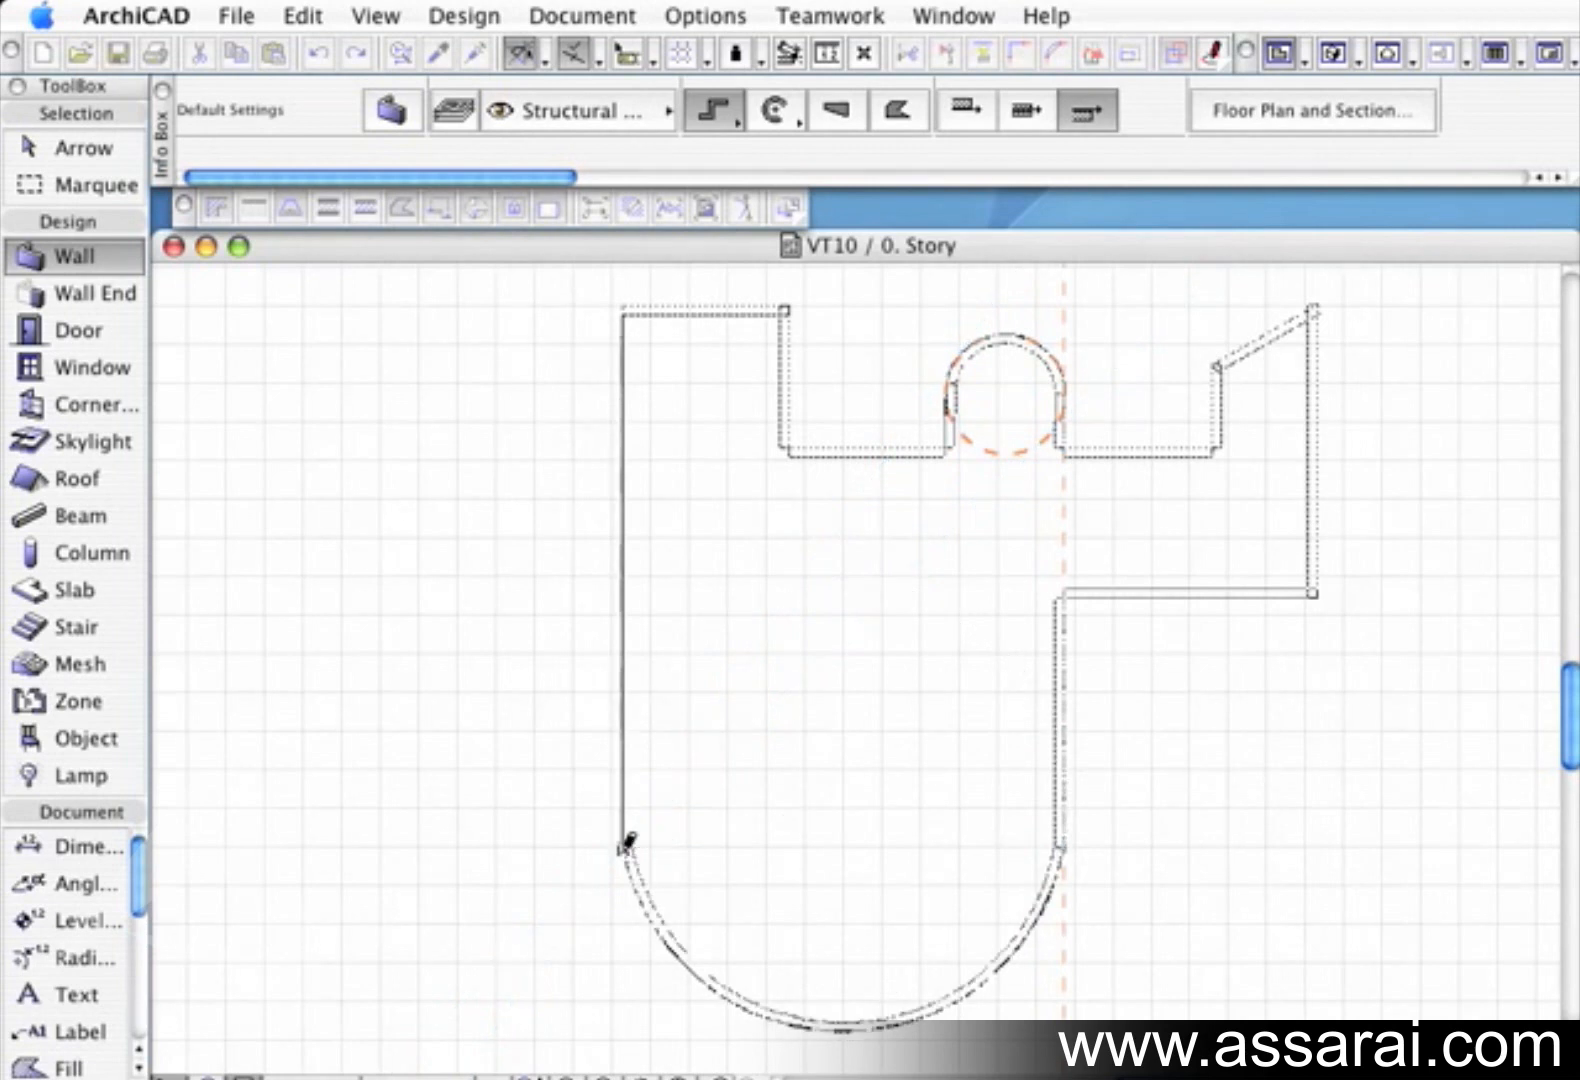
{"action": "left_click", "coordinate": [627, 305]}
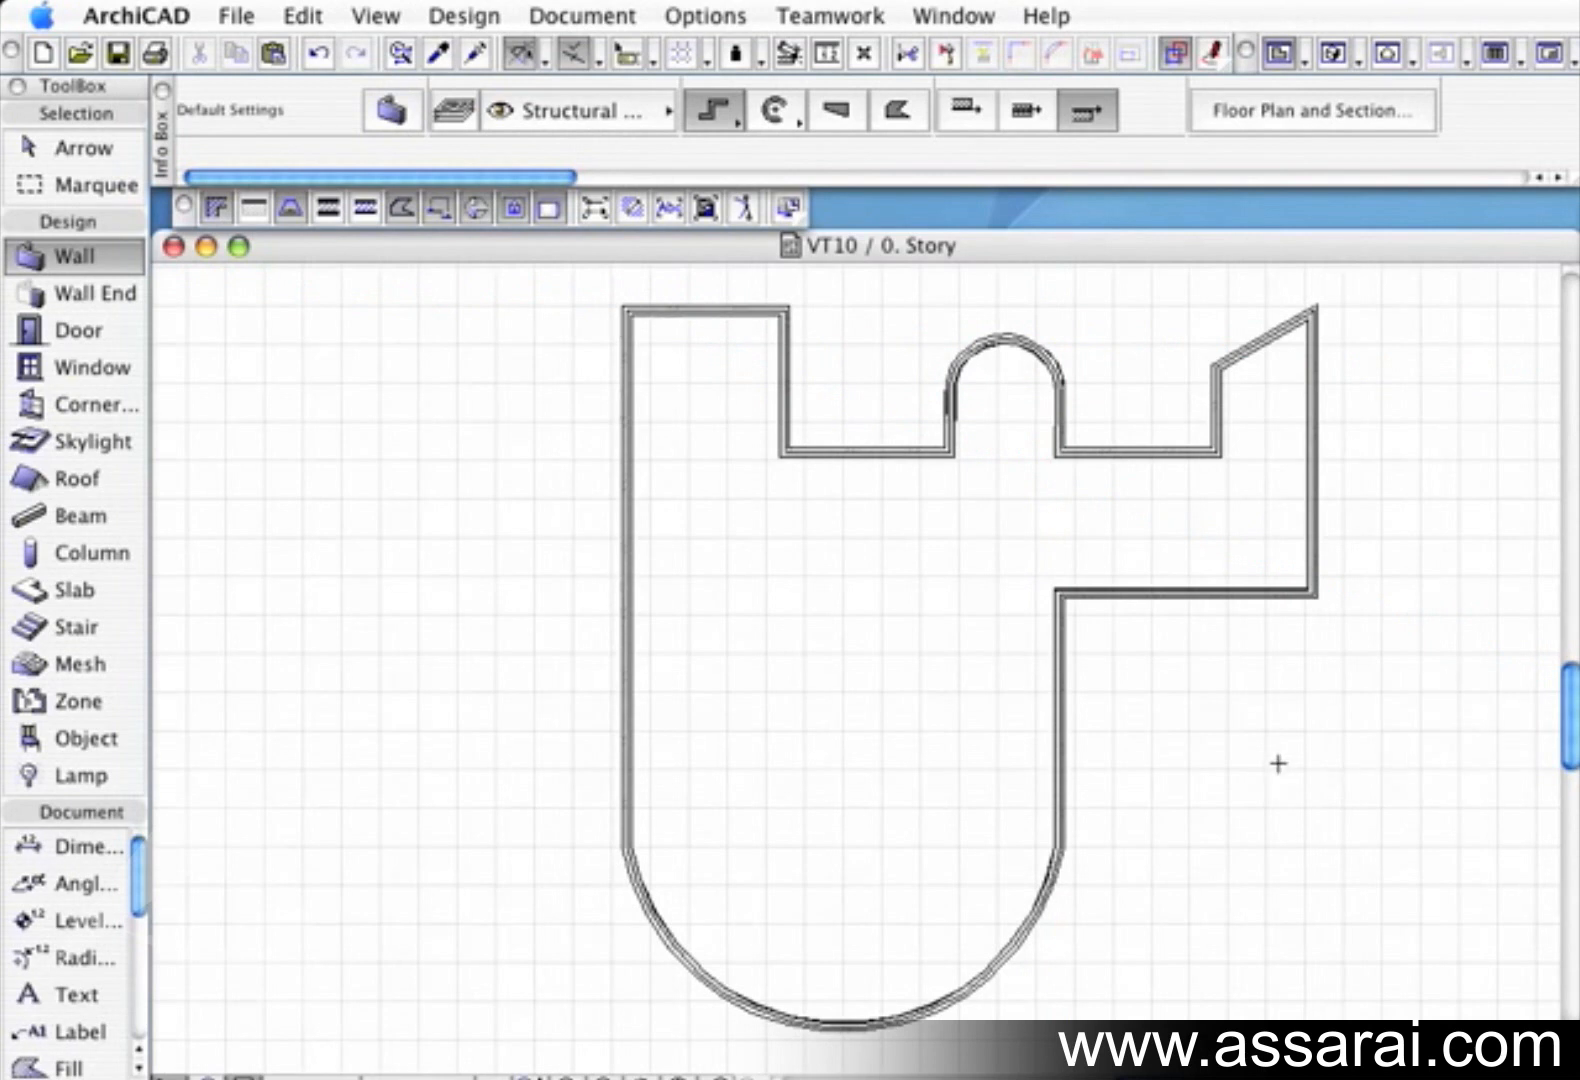
Examine the finished walls in 3D from the opposite side, and return to the floor plan
{"action": "left_click", "coordinate": [1336, 54]}
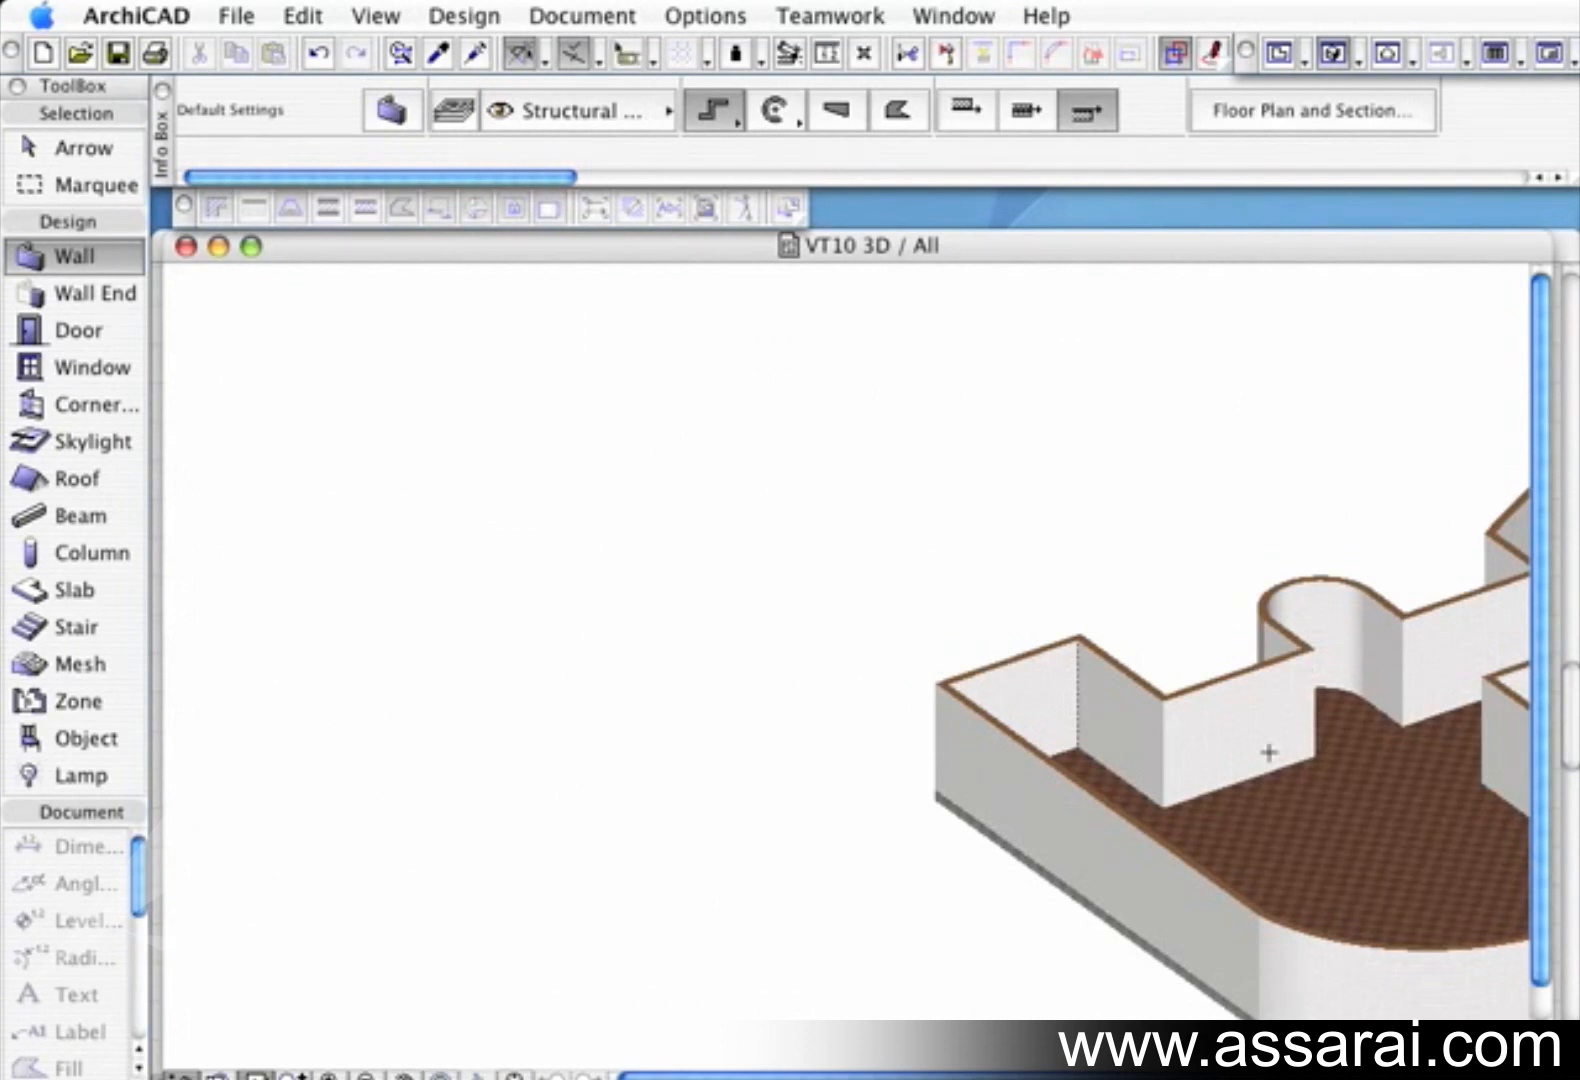
{"action": "middle_click_drag", "start_coordinate": [1297, 738], "coordinate": [1280, 748]}
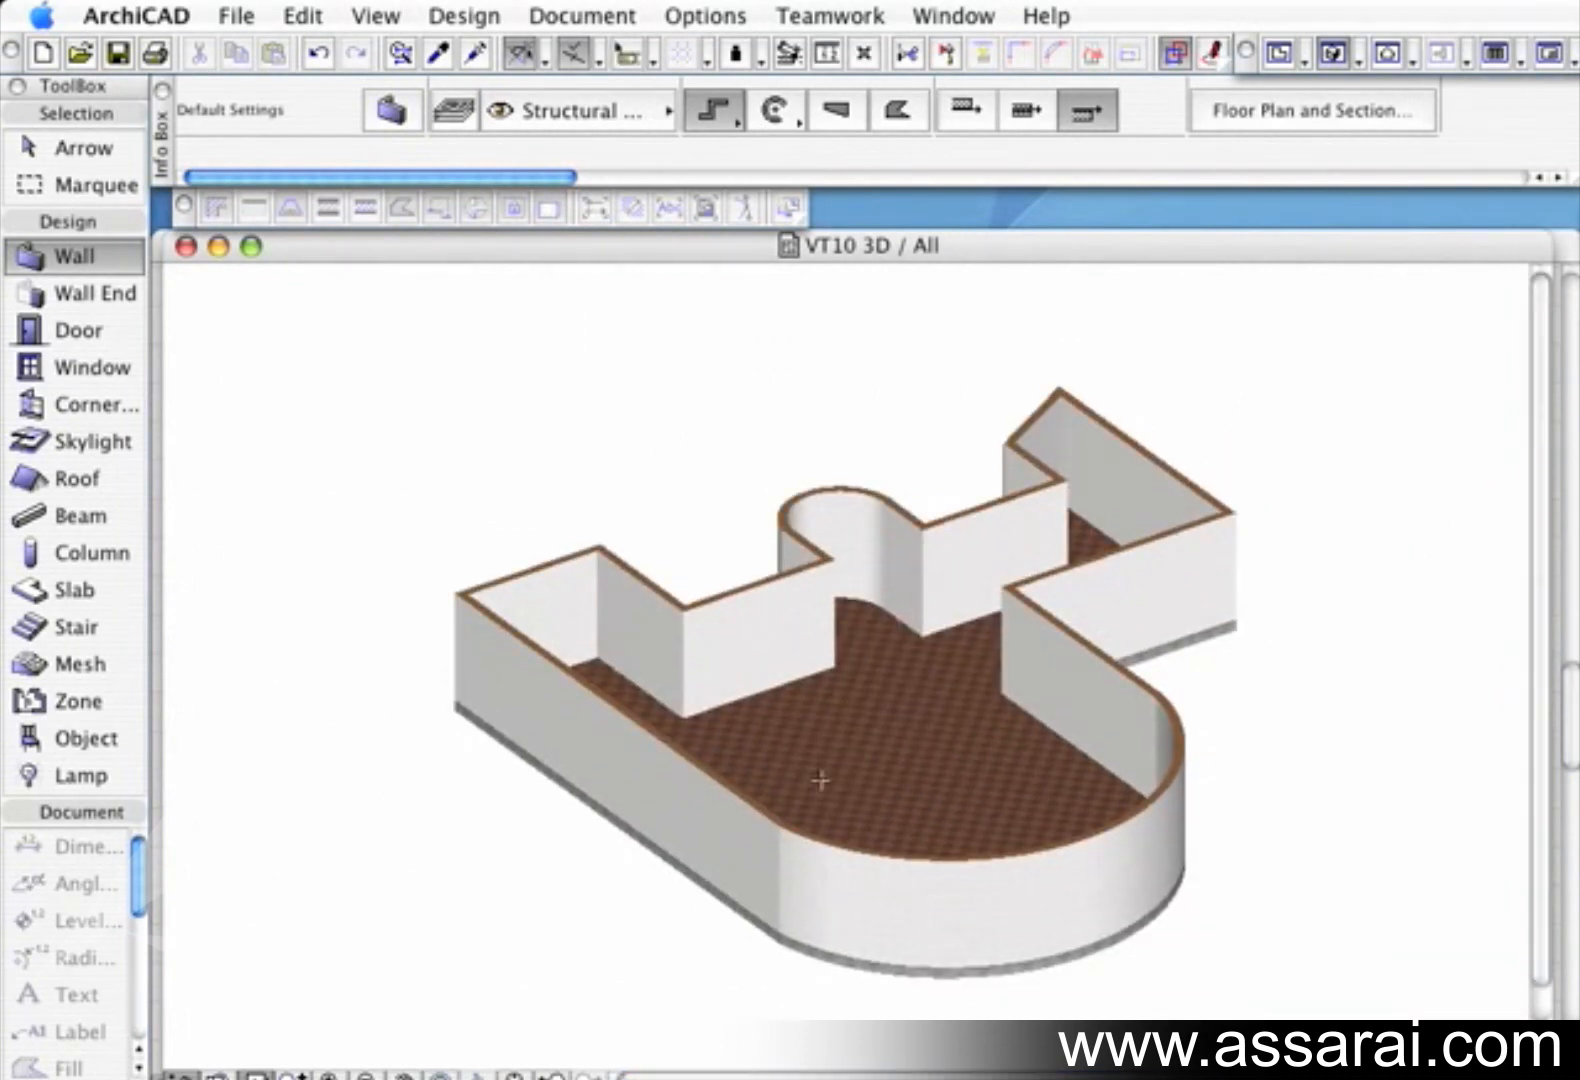
{"action": "left_click", "coordinate": [818, 773]}
{"action": "key", "text": "Escape"}
{"action": "middle_click_drag", "start_coordinate": [1013, 749], "coordinate": [1206, 847], "text": "shift"}
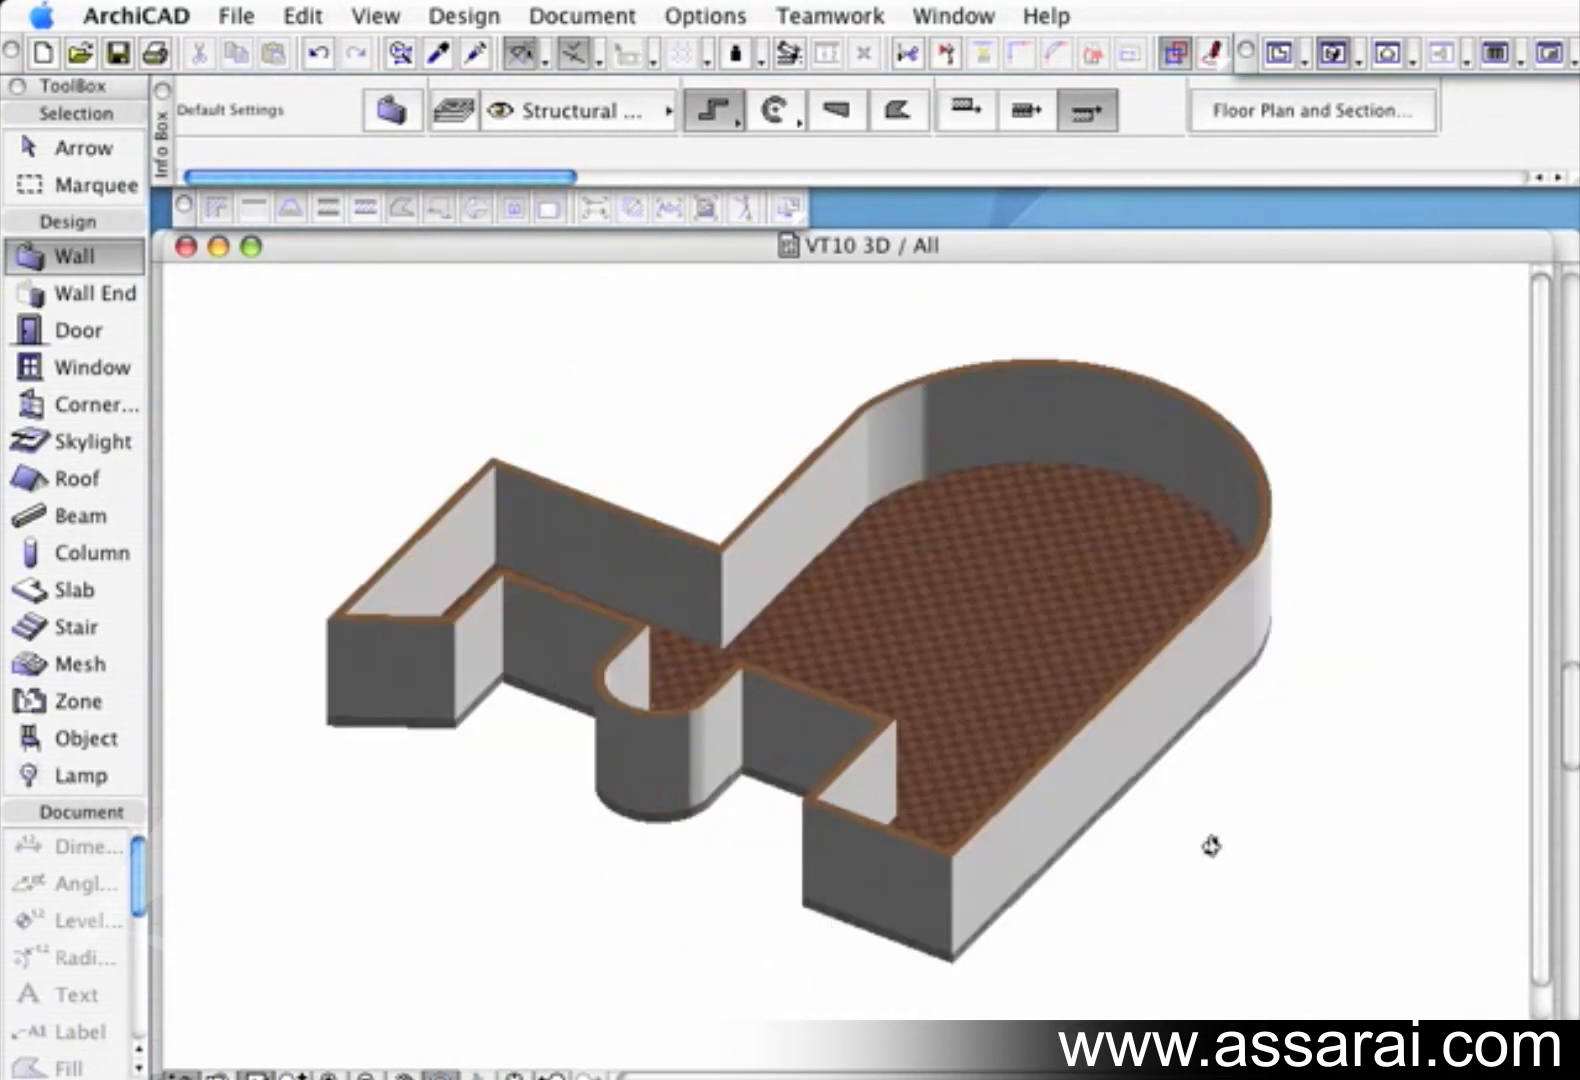
{"action": "left_click", "coordinate": [186, 246]}
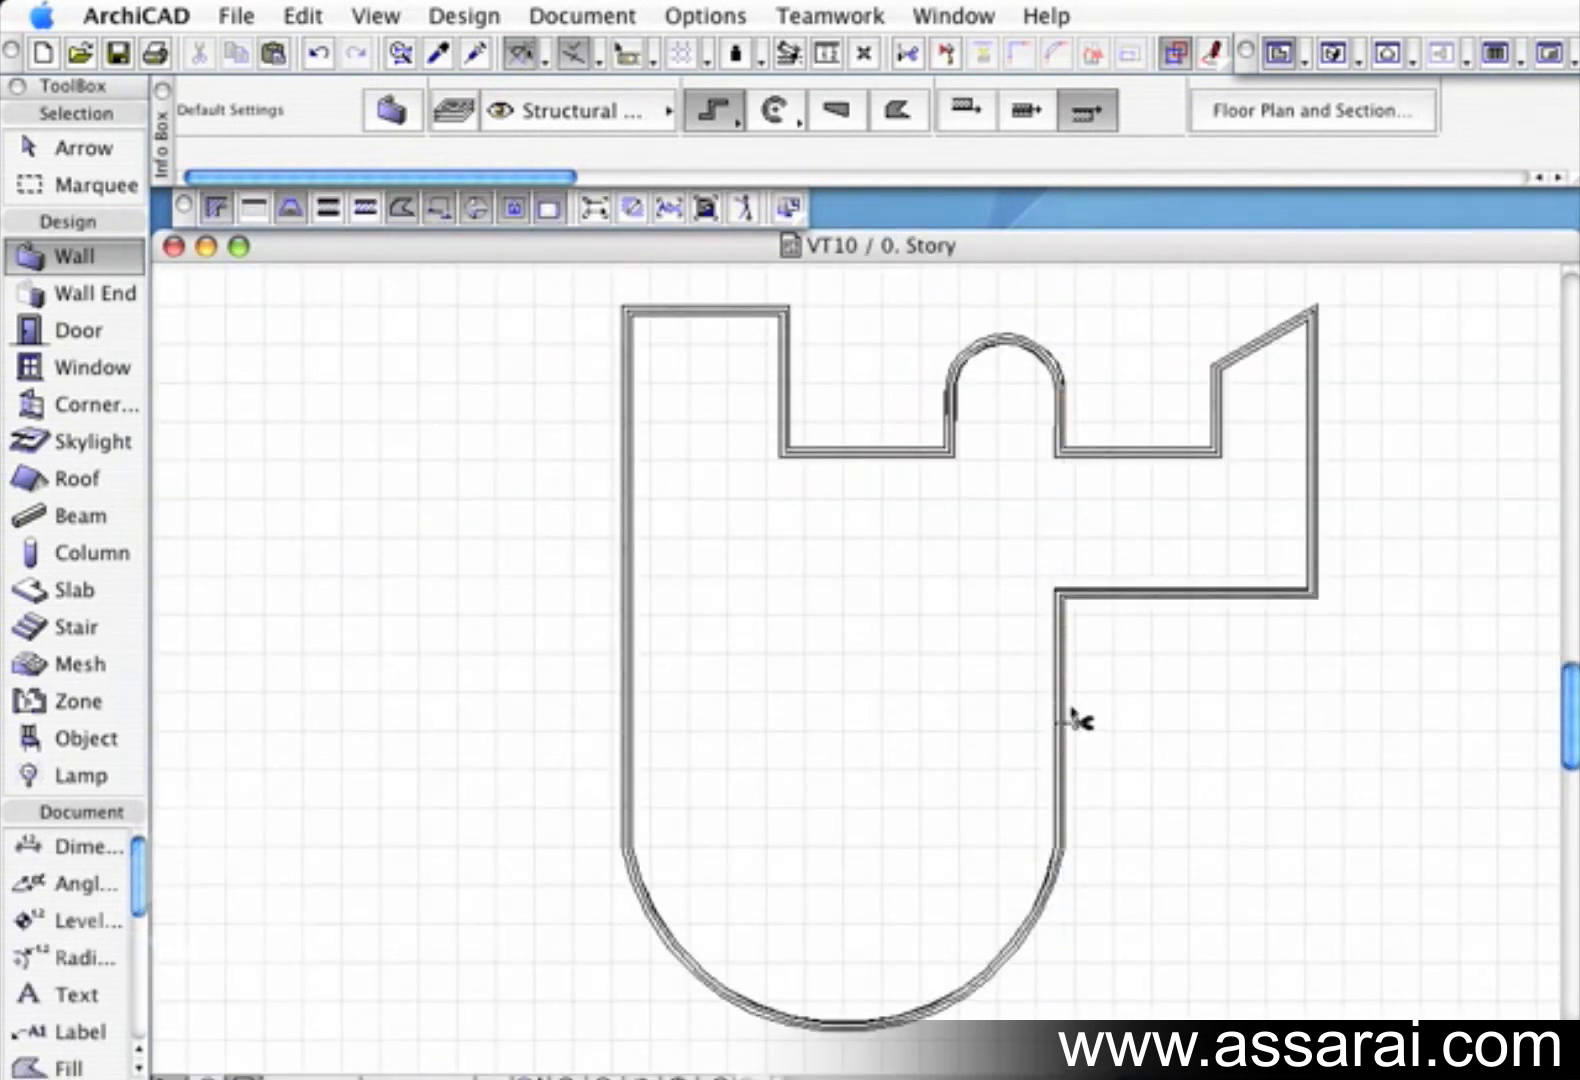
Delete all the walls and the floor slab beneath them to empty the plan
{"action": "key", "text": "super+a"}
{"action": "key", "text": "Escape"}
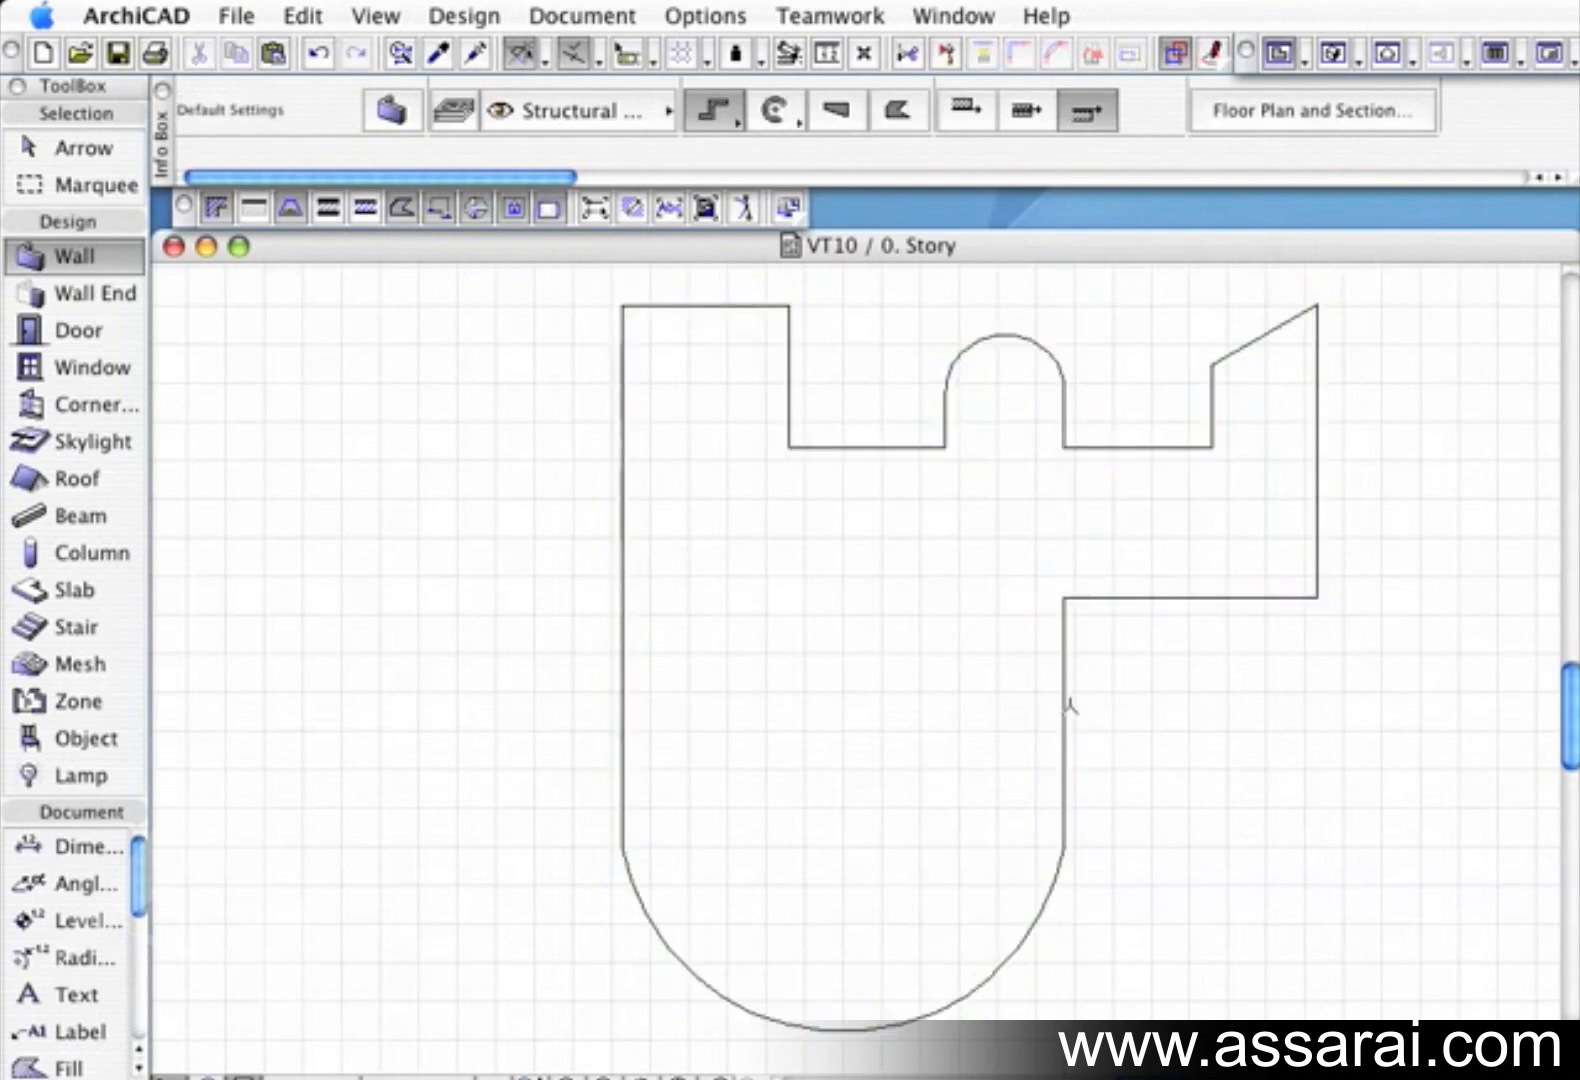
{"action": "left_click", "coordinate": [943, 695], "text": "shift"}
{"action": "key", "text": "Delete"}
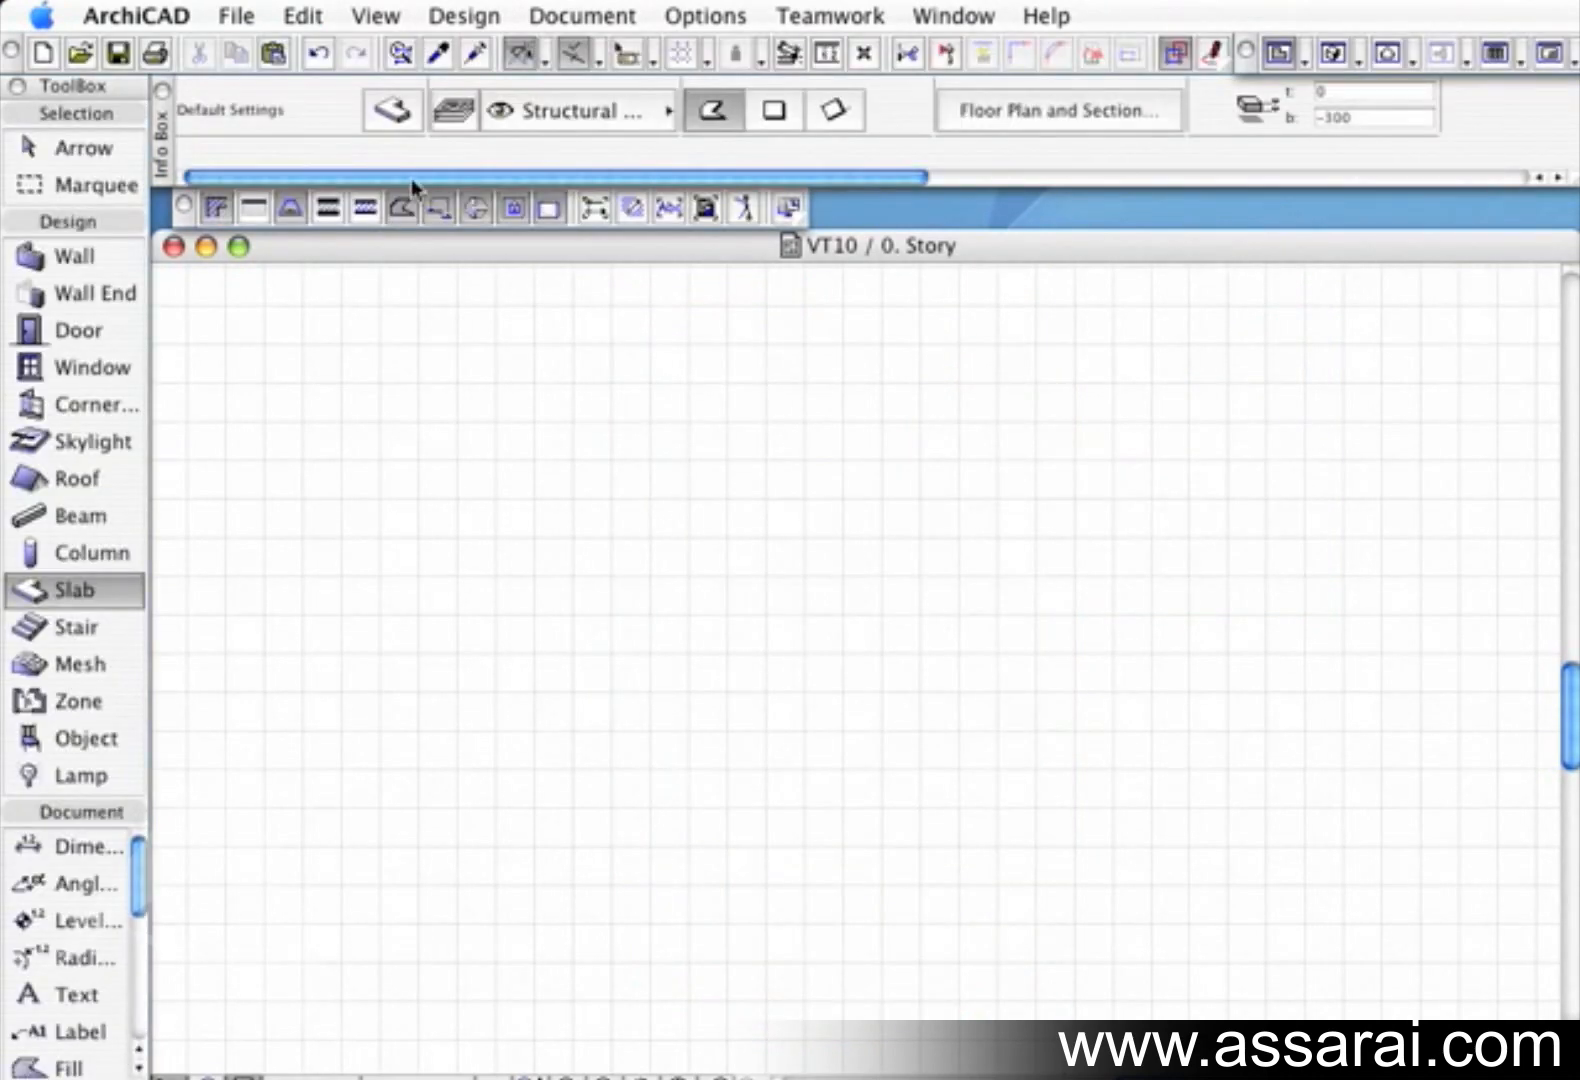
Draw a single straight horizontal wall across the lower part of the empty plan, and turn on the coordinate tracker
{"action": "left_click", "coordinate": [64, 268]}
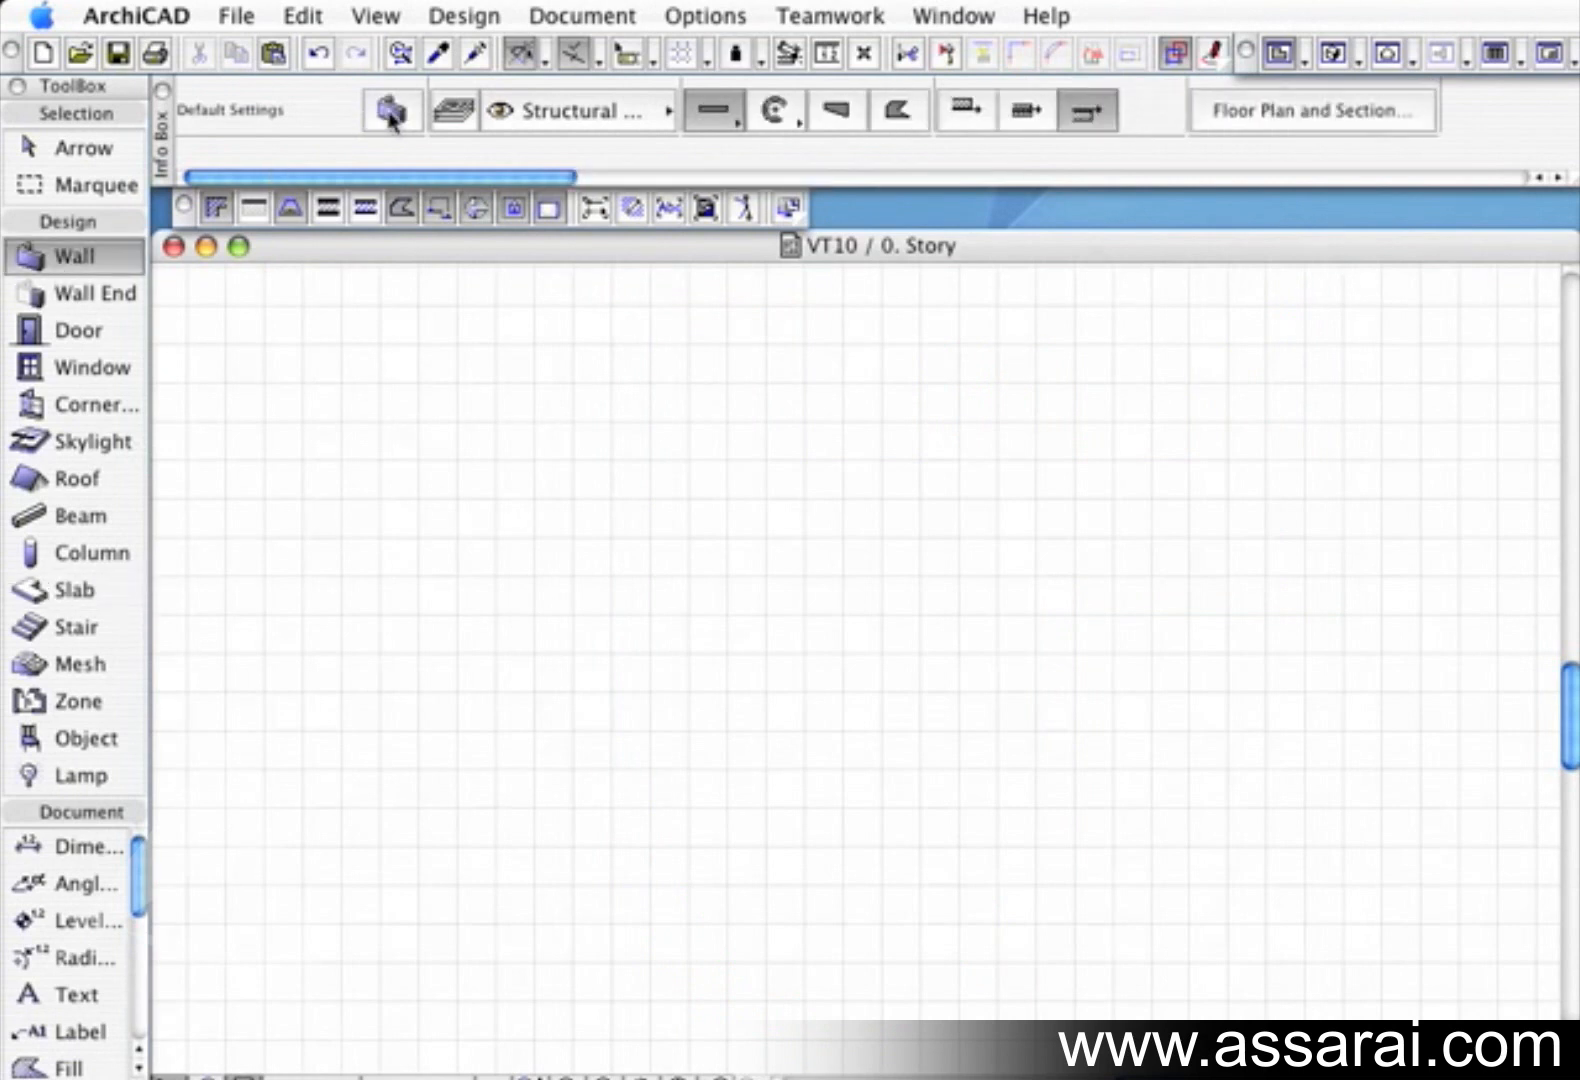
{"action": "left_click", "coordinate": [493, 962]}
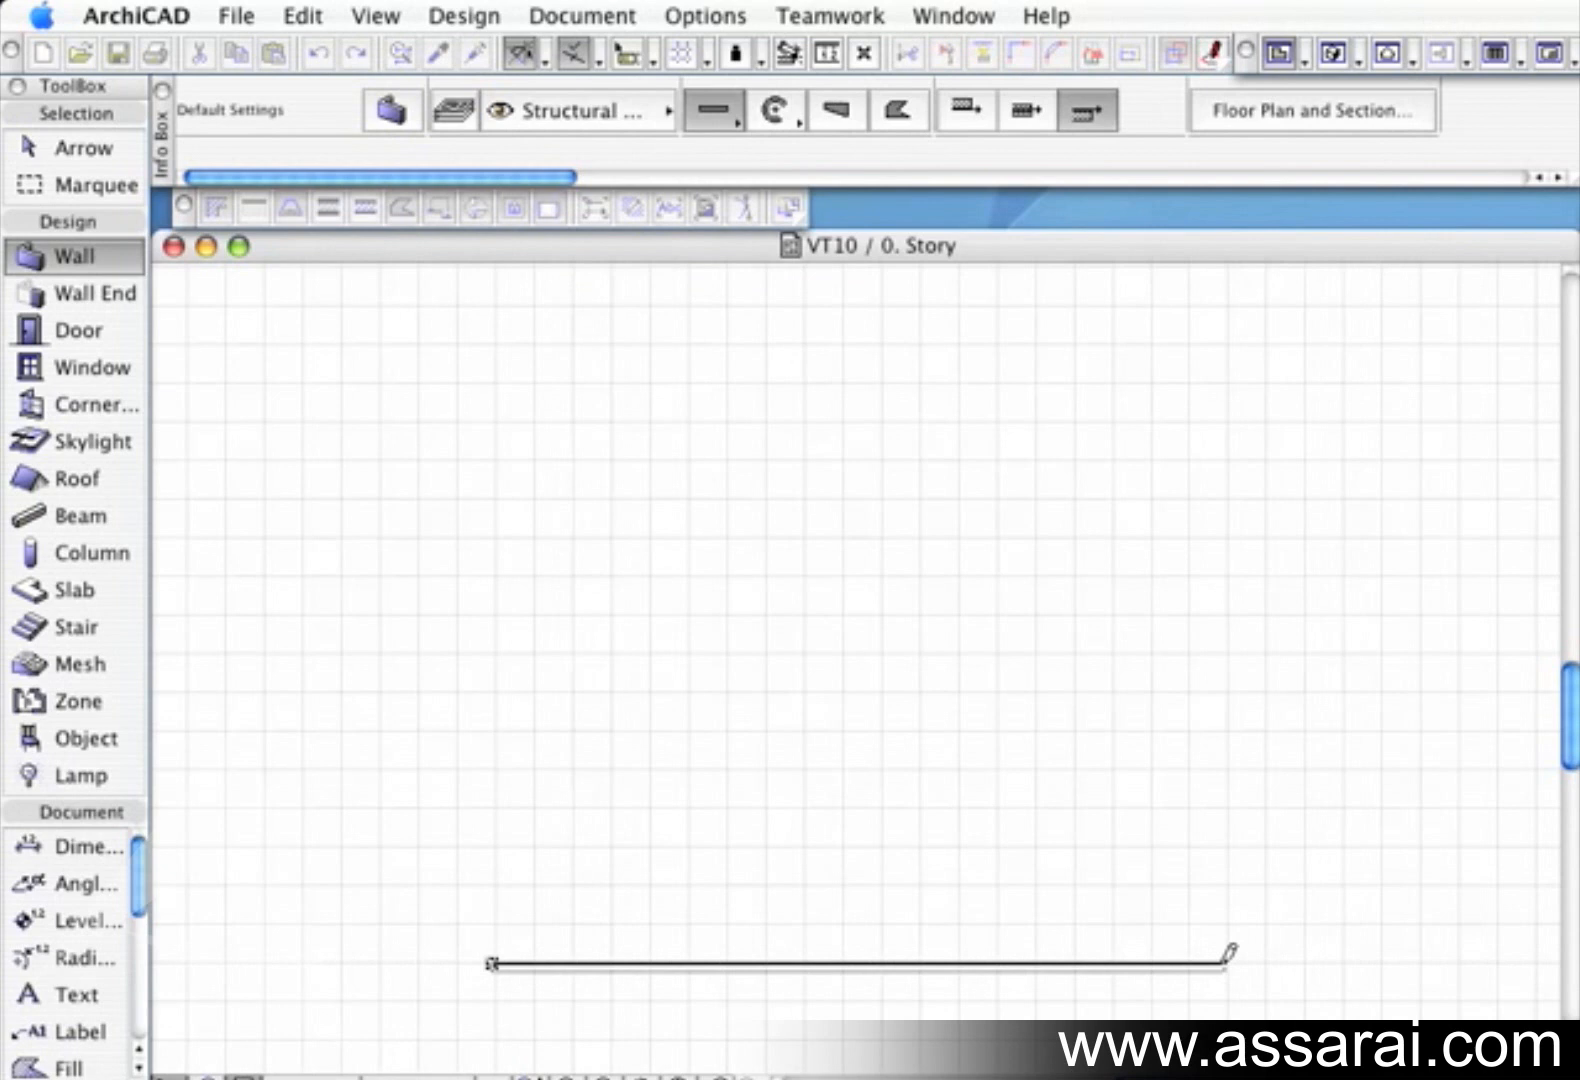
{"action": "left_click", "coordinate": [1225, 963]}
{"action": "left_click", "coordinate": [620, 55]}
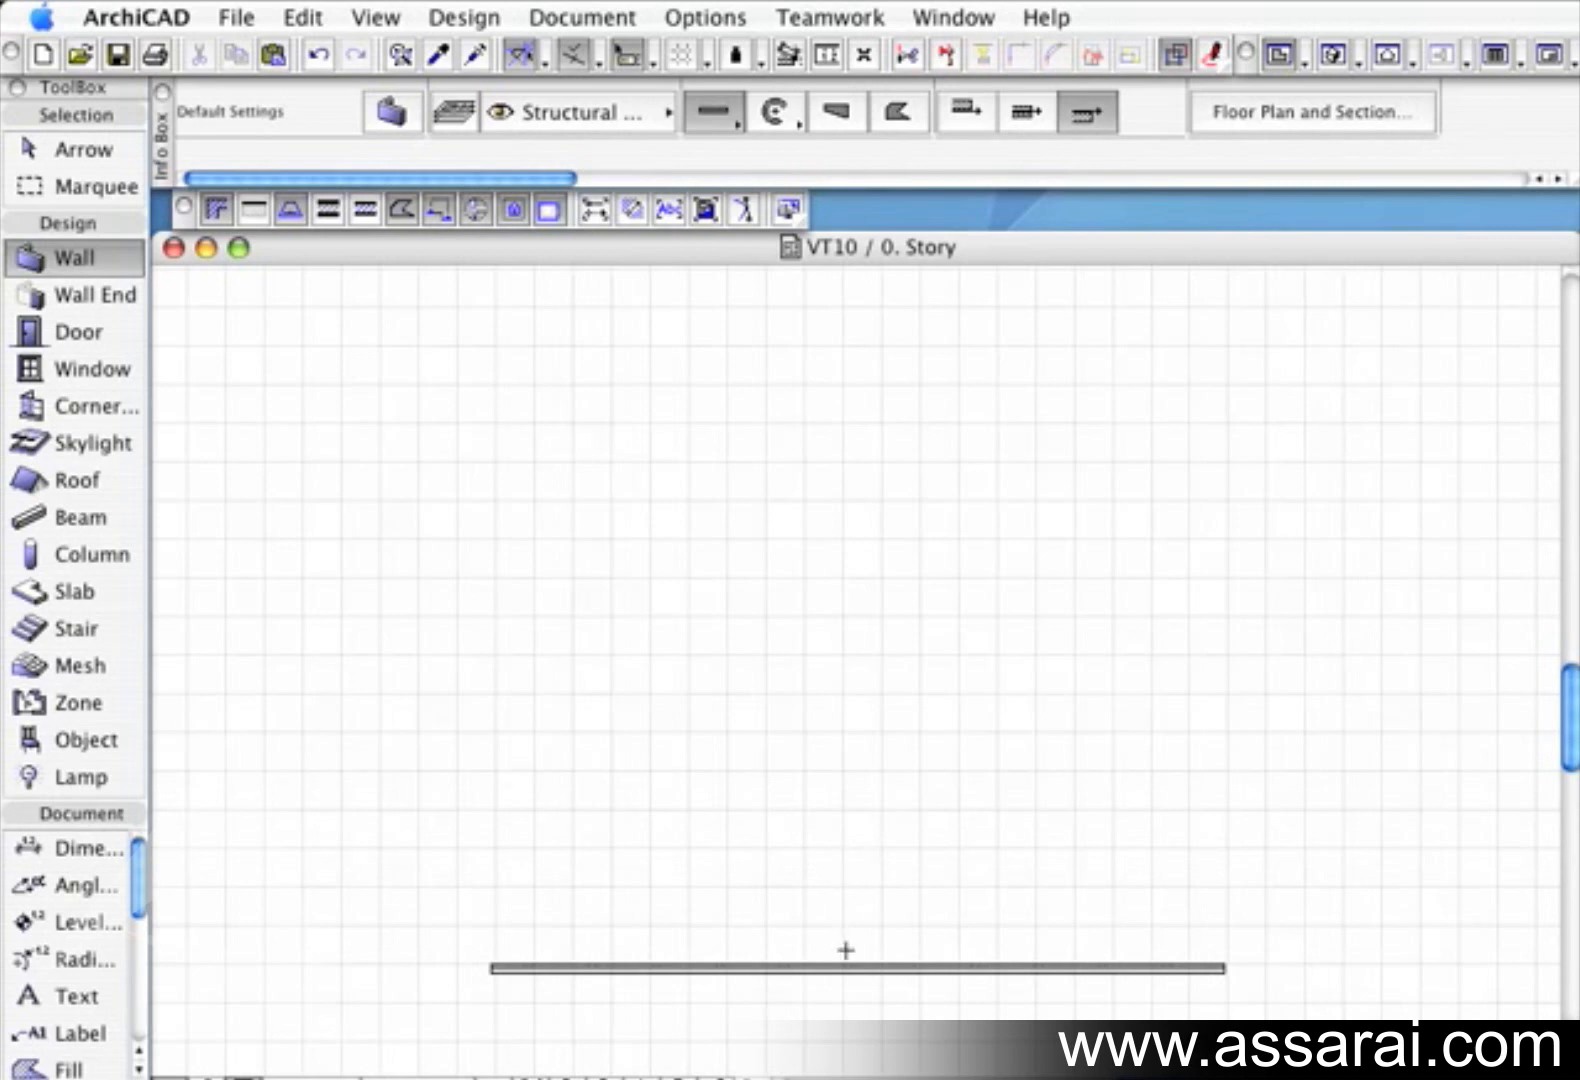
Select the horizontal wall and look through the Move commands, including the multiple-copy options, without applying any
{"action": "mouse_move", "coordinate": [857, 966]}
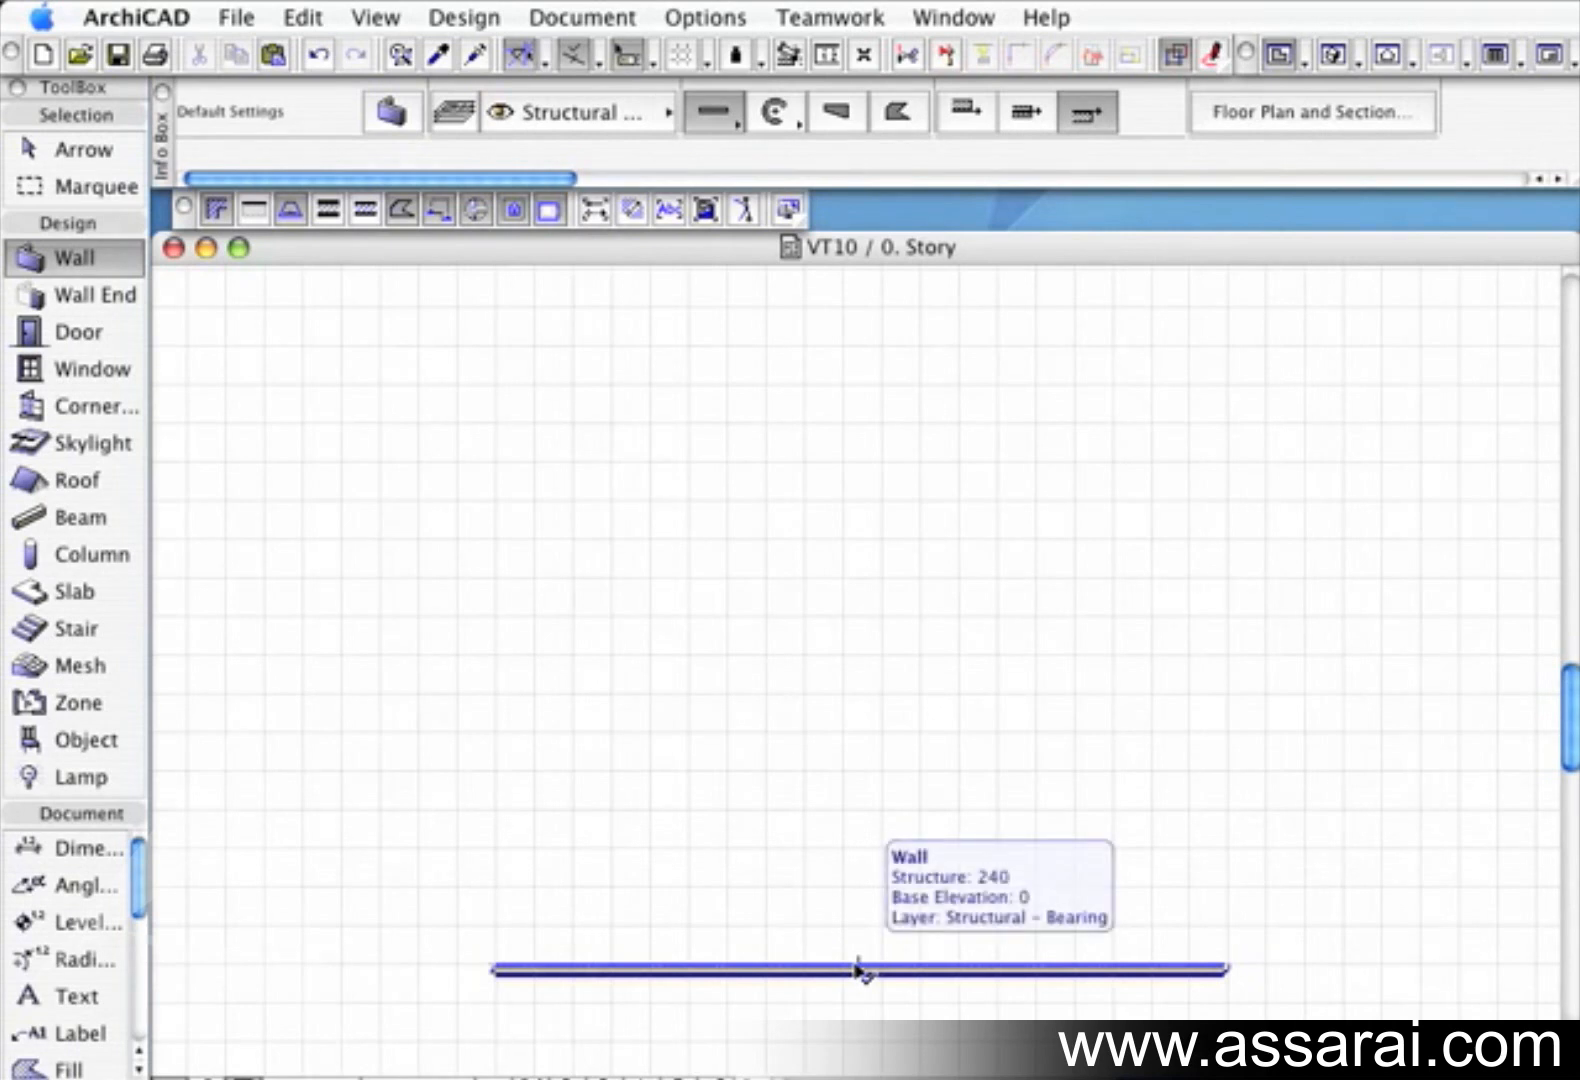
{"action": "left_click", "coordinate": [859, 967]}
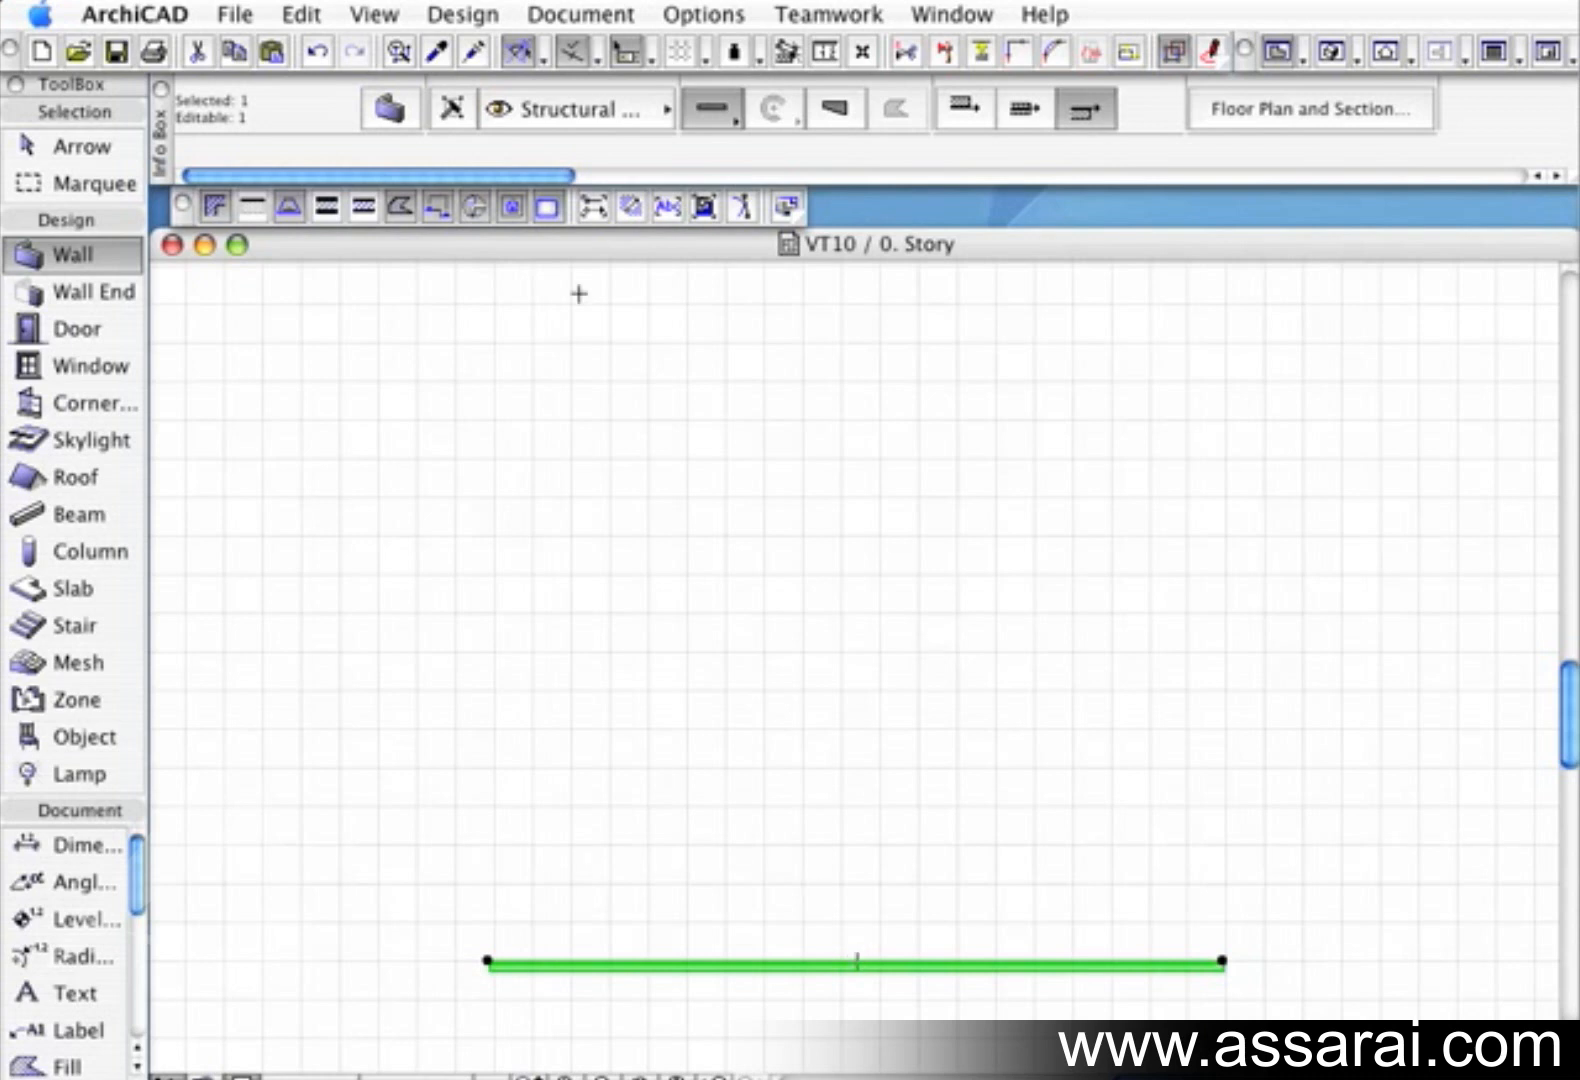
{"action": "left_click", "coordinate": [301, 14]}
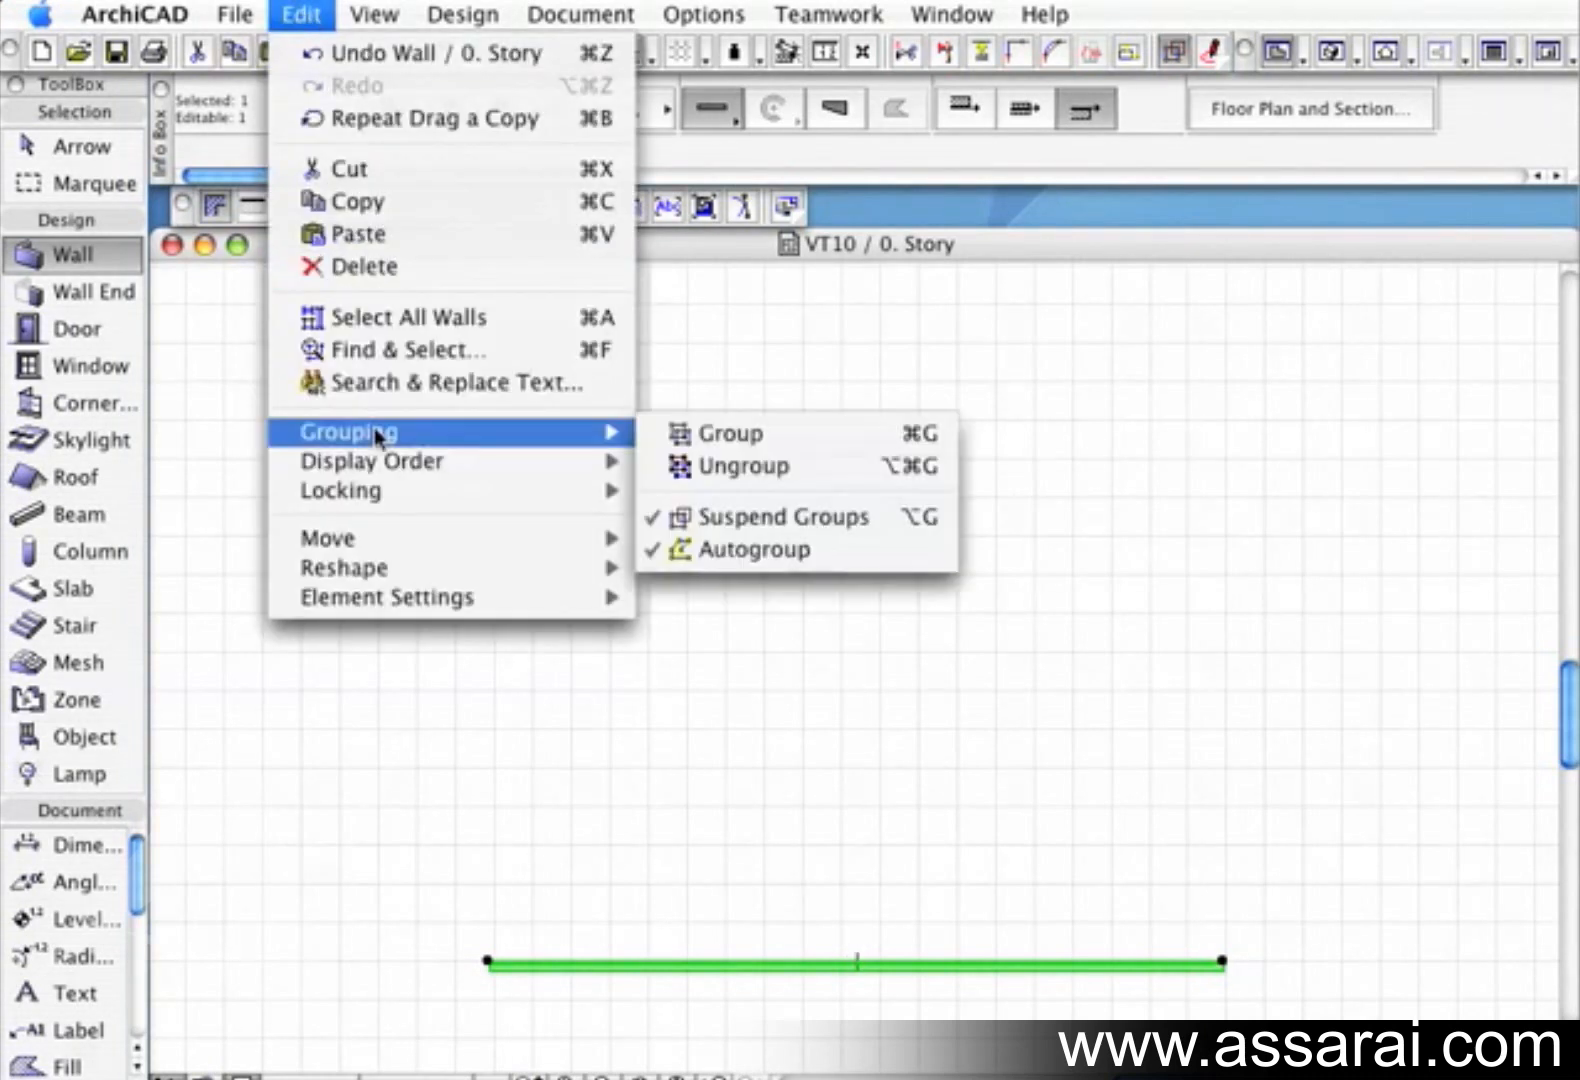
{"action": "mouse_move", "coordinate": [383, 493]}
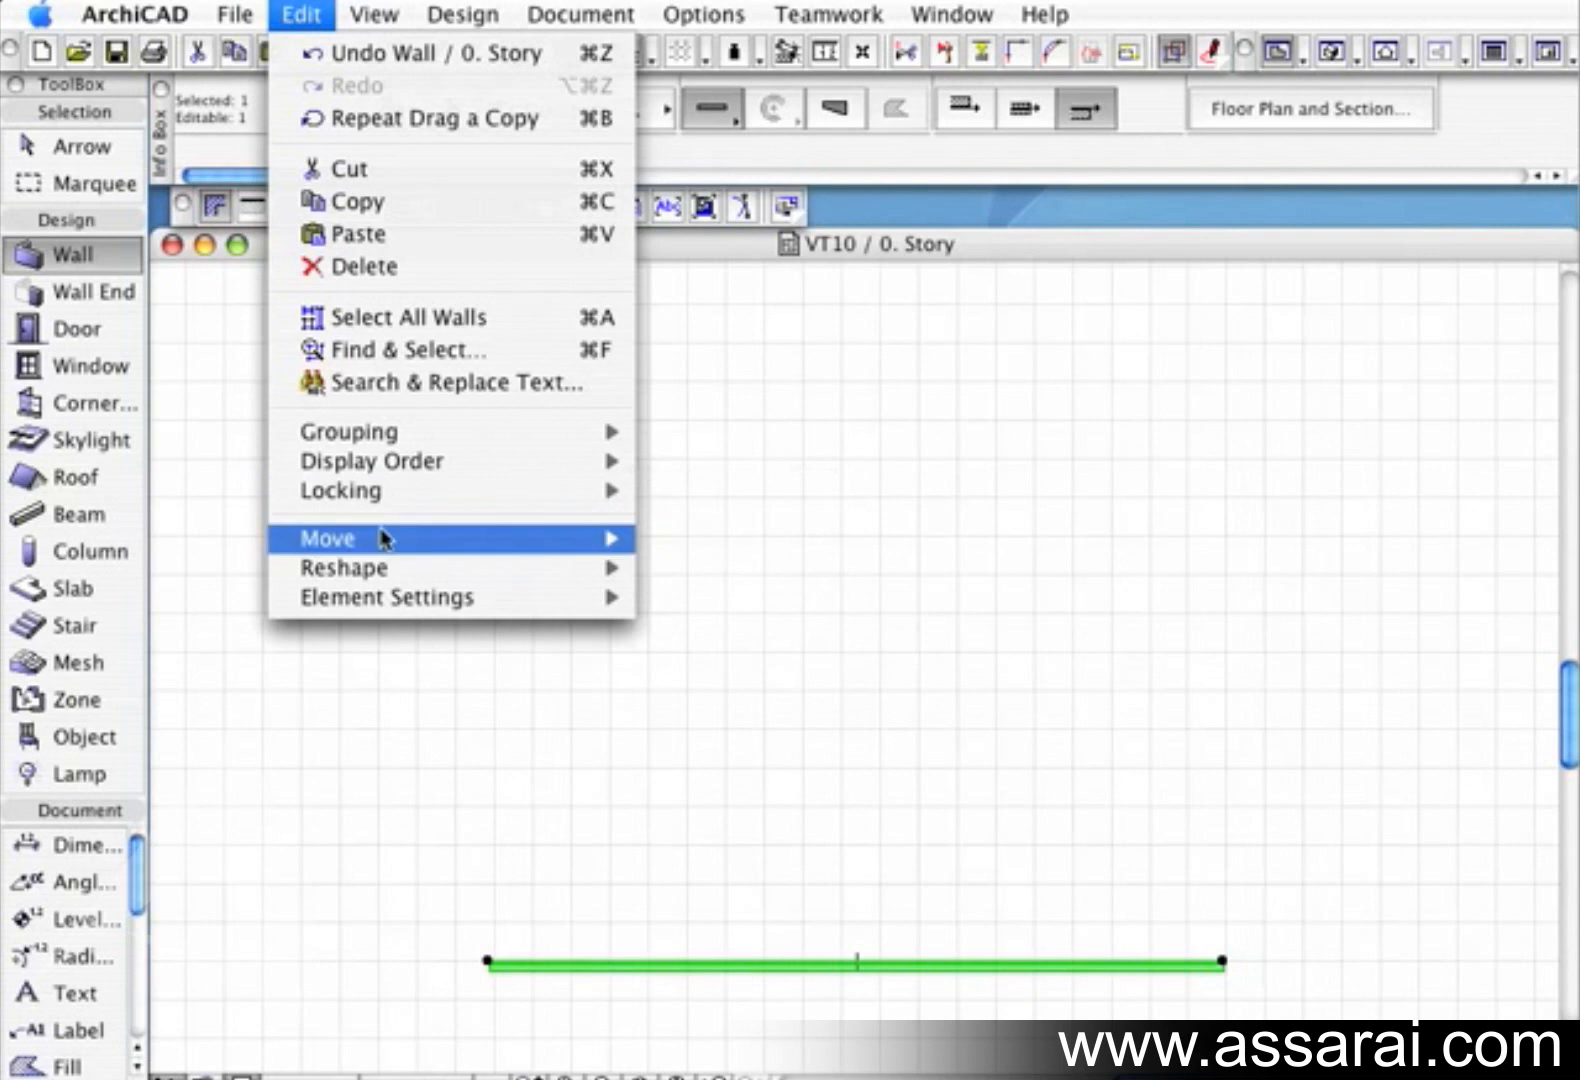
{"action": "mouse_move", "coordinate": [388, 538]}
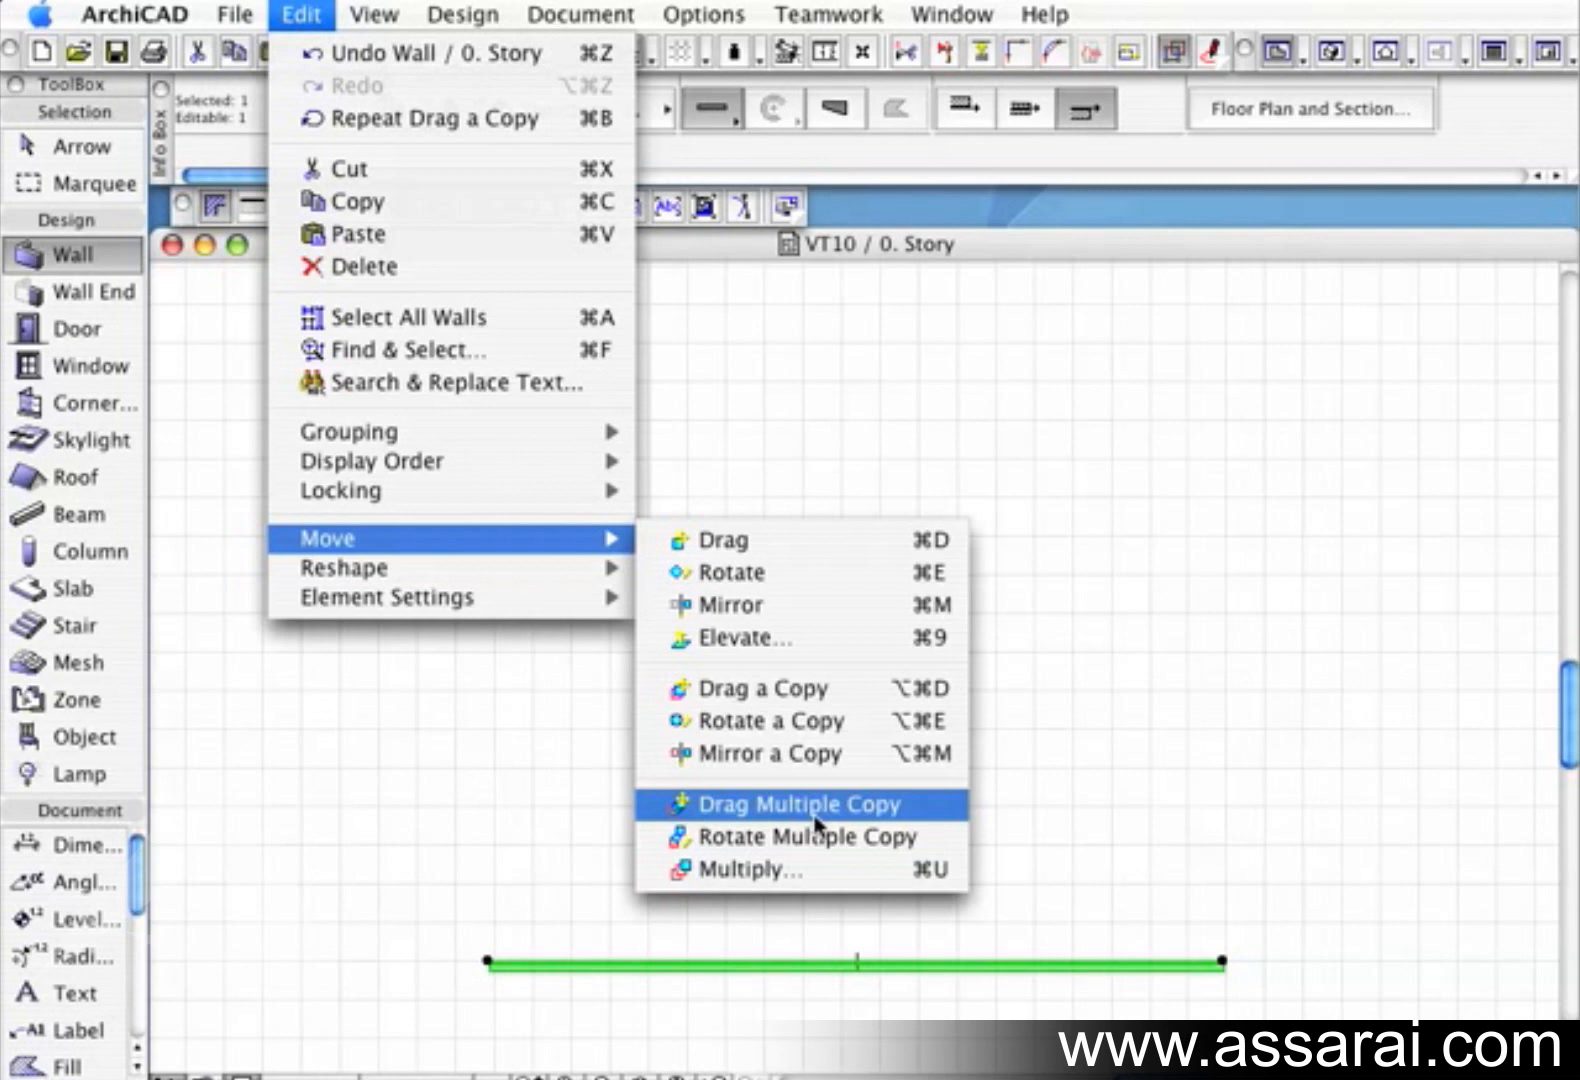
{"action": "left_click", "coordinate": [1068, 547]}
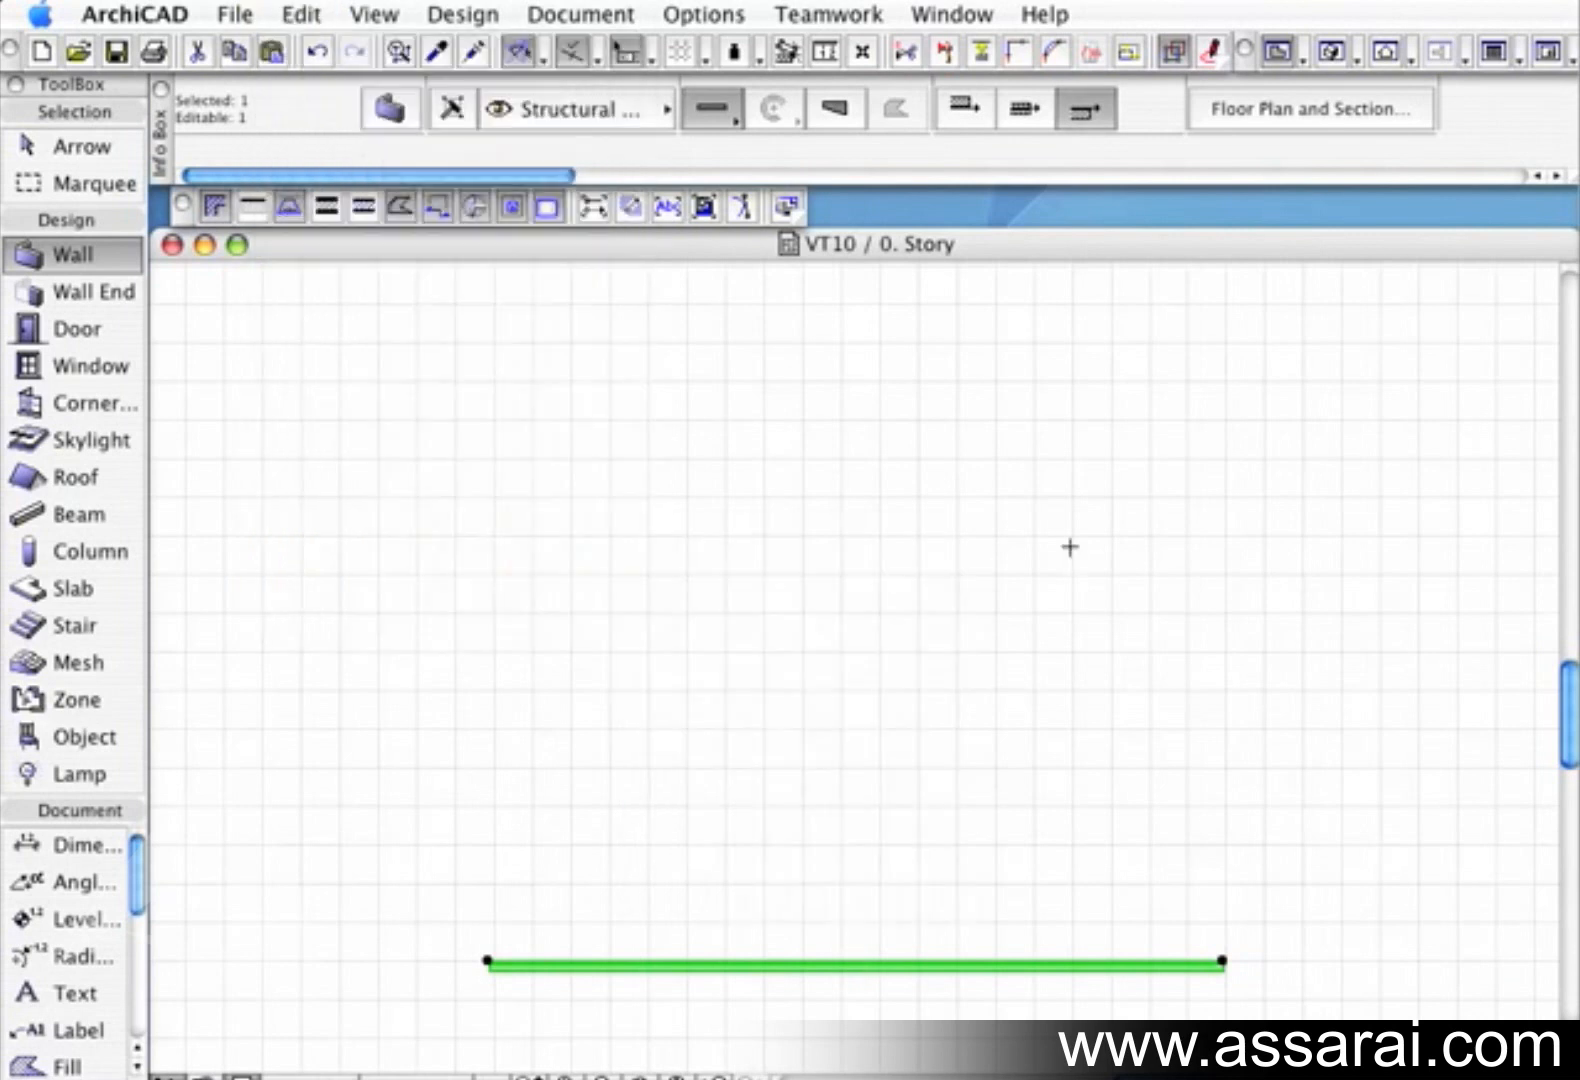
Drag one copy of the selected wall about 2300 straight up, and undo the copy
{"action": "left_click", "coordinate": [903, 962]}
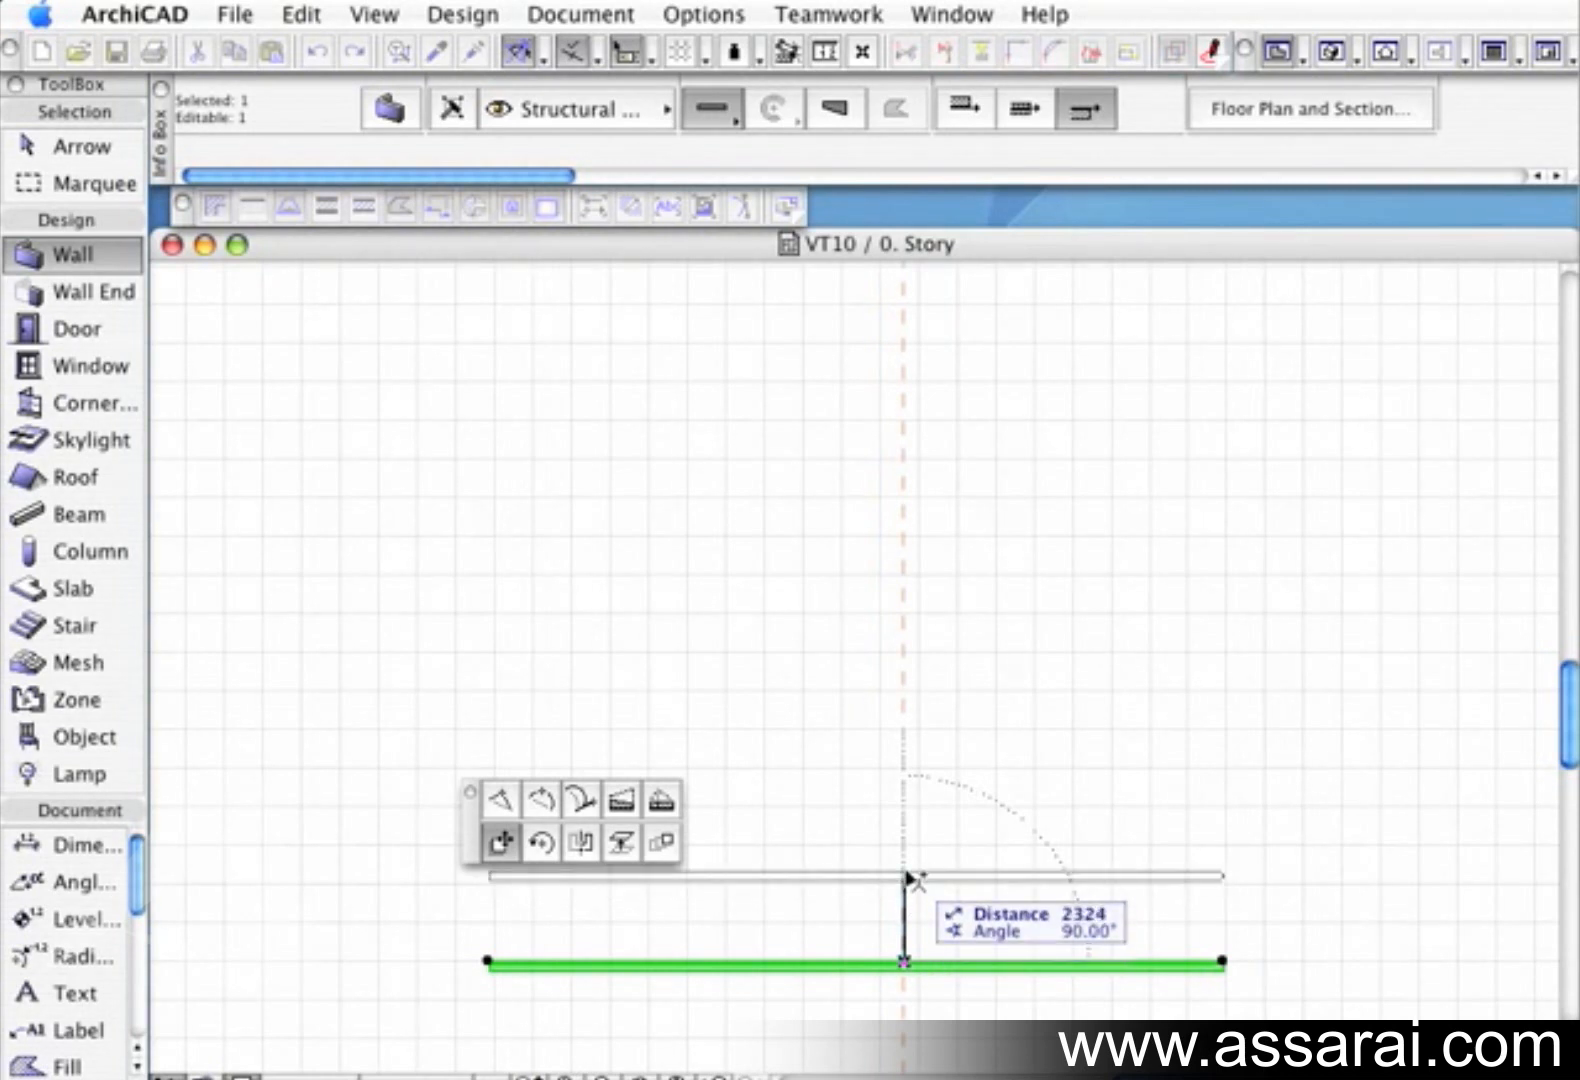
{"action": "left_click", "coordinate": [906, 878]}
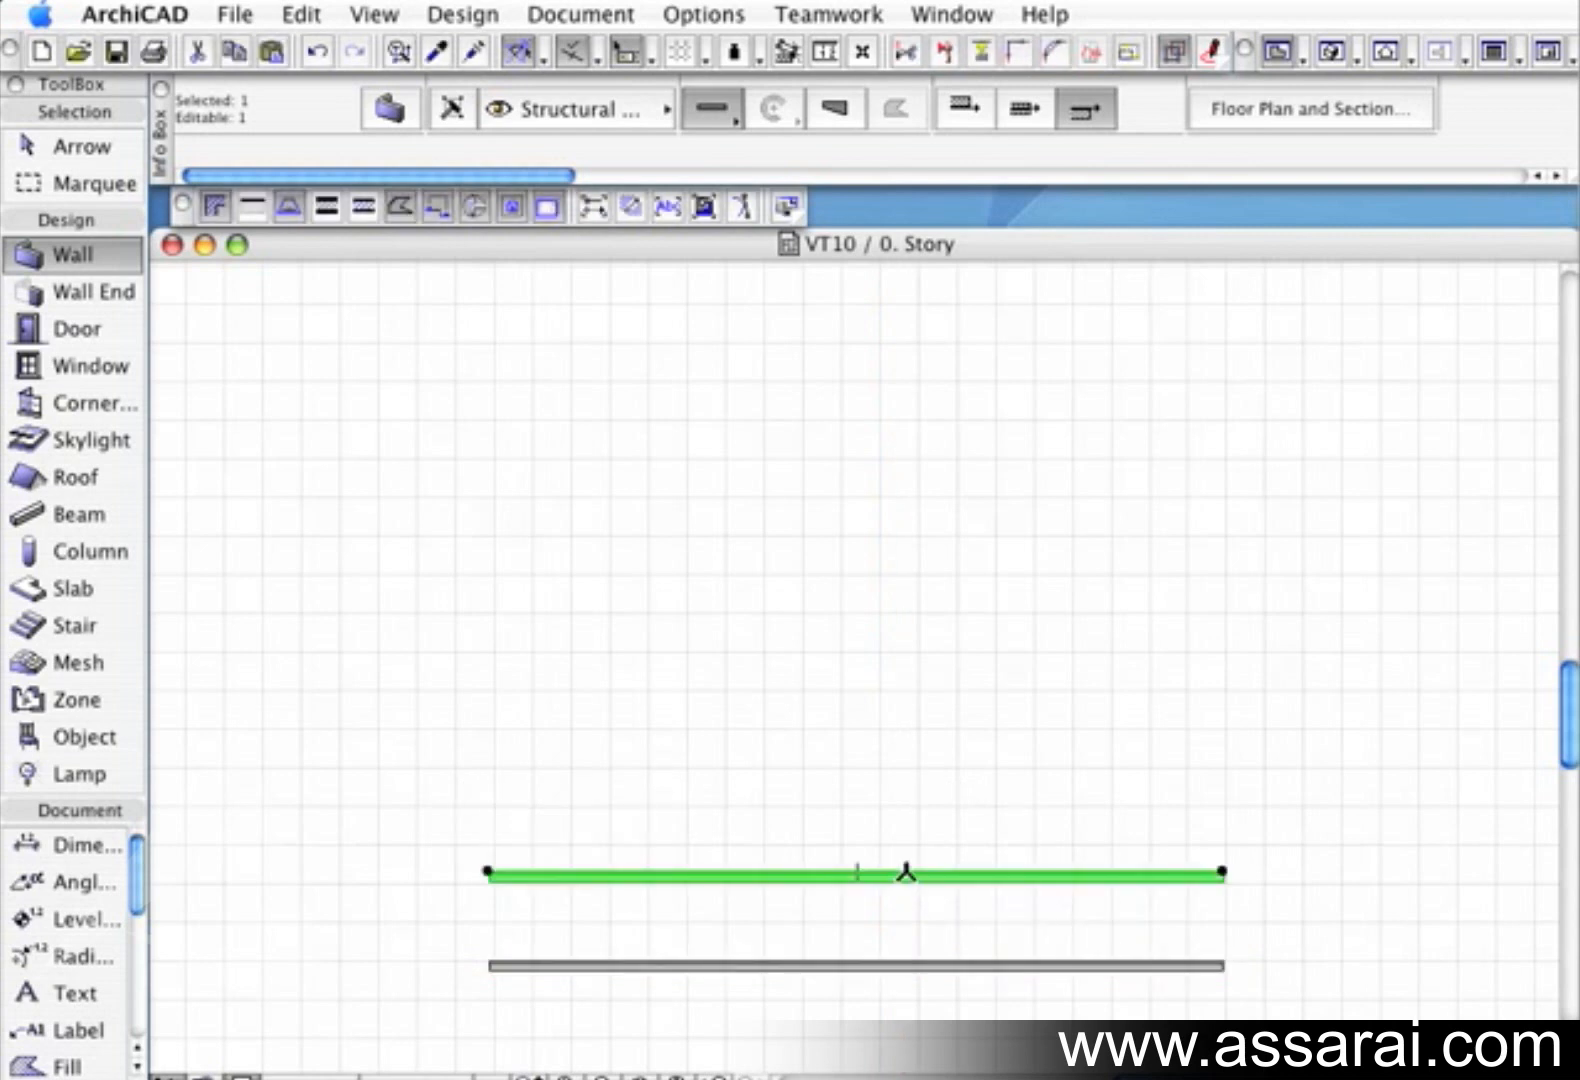
{"action": "key", "text": "super+z"}
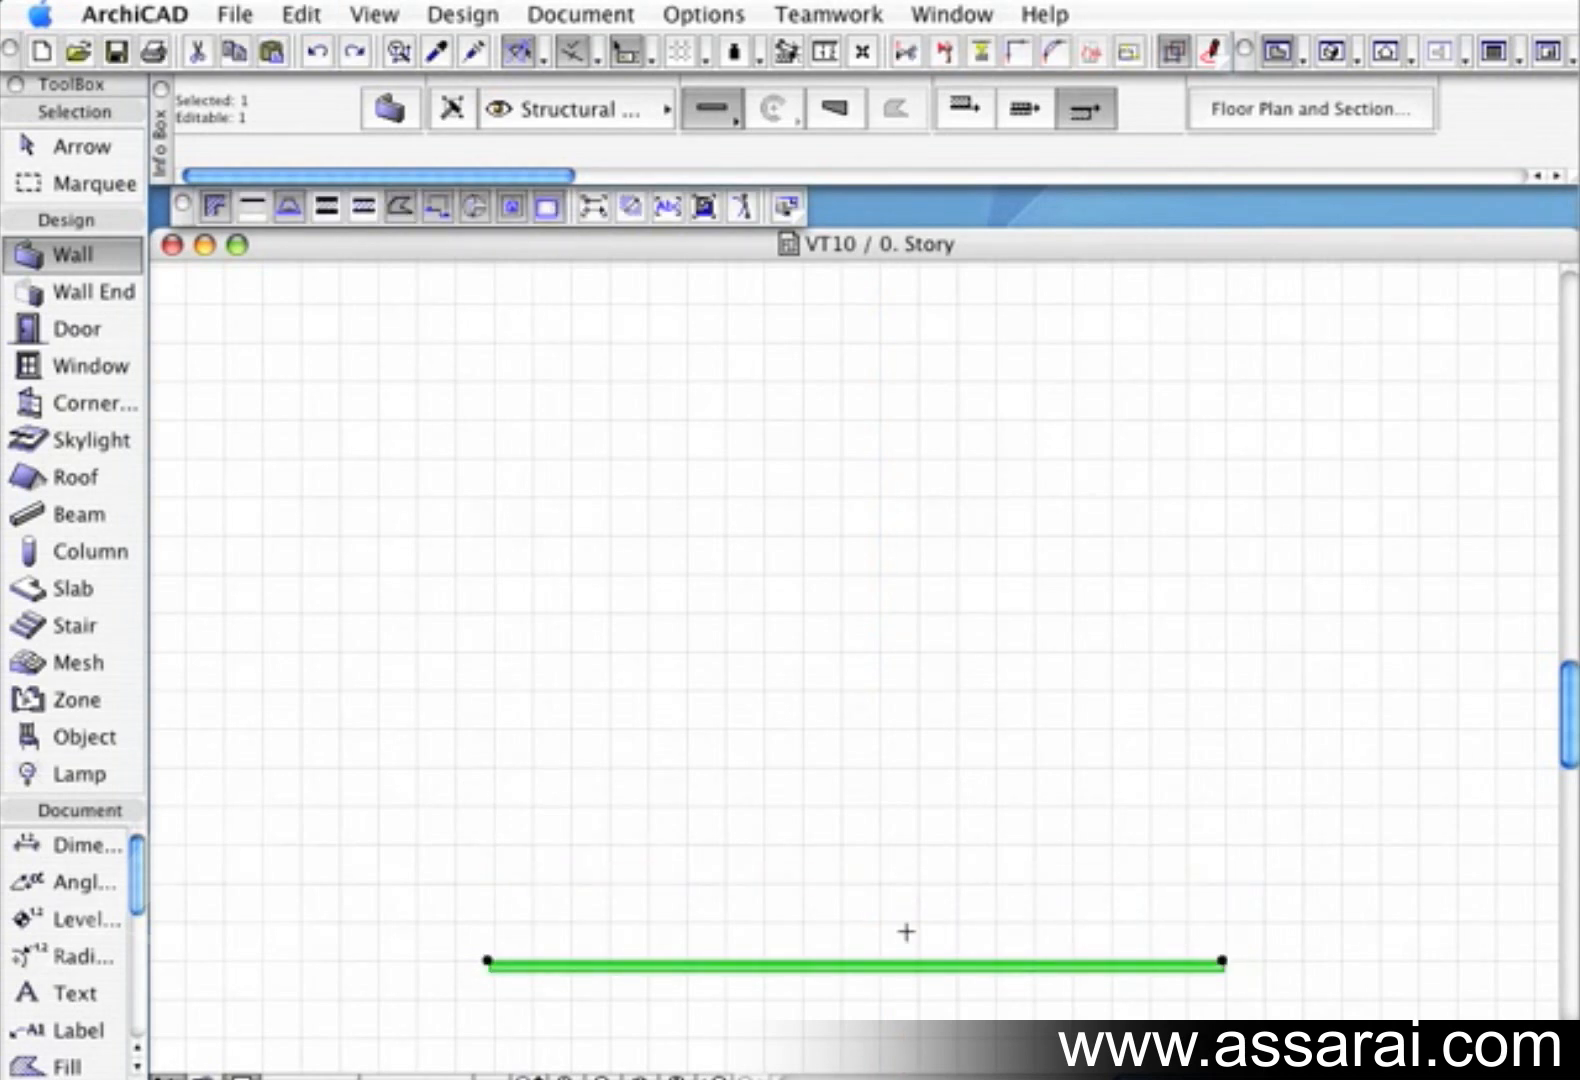
Drag multiple copies of the selected wall straight up: one placed freehand nearby, one at 6000 and one at 7000 from the original
{"action": "left_click", "coordinate": [910, 962]}
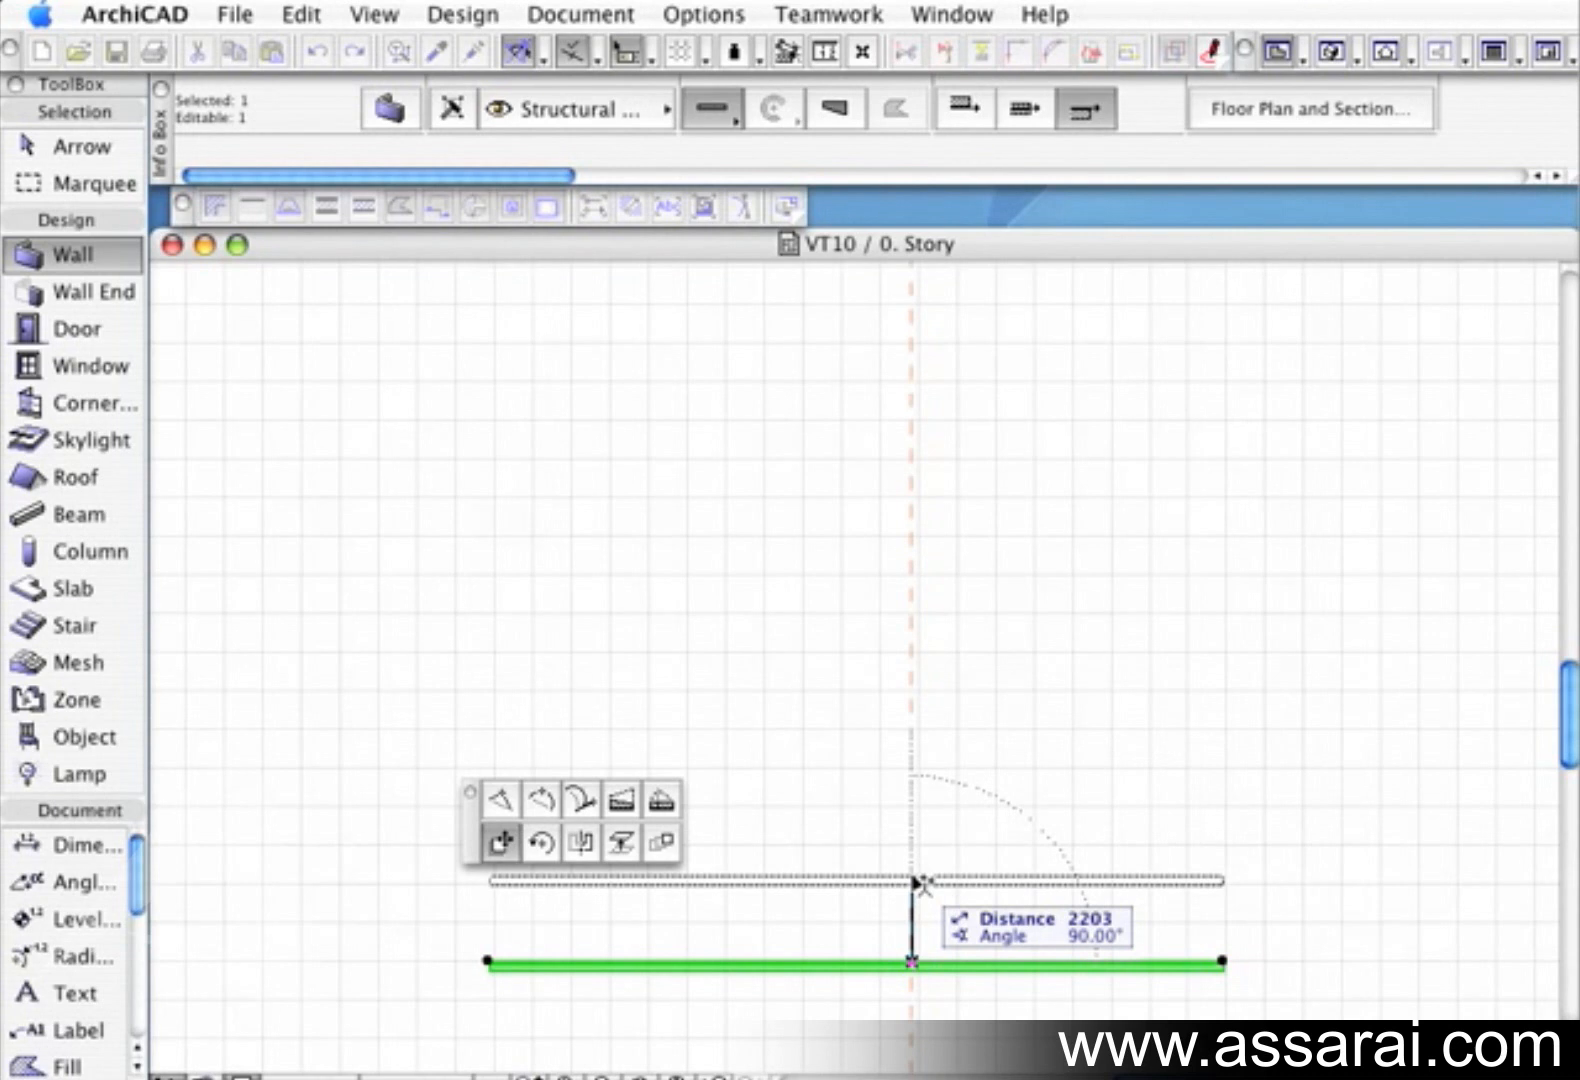
{"action": "left_click", "coordinate": [913, 874]}
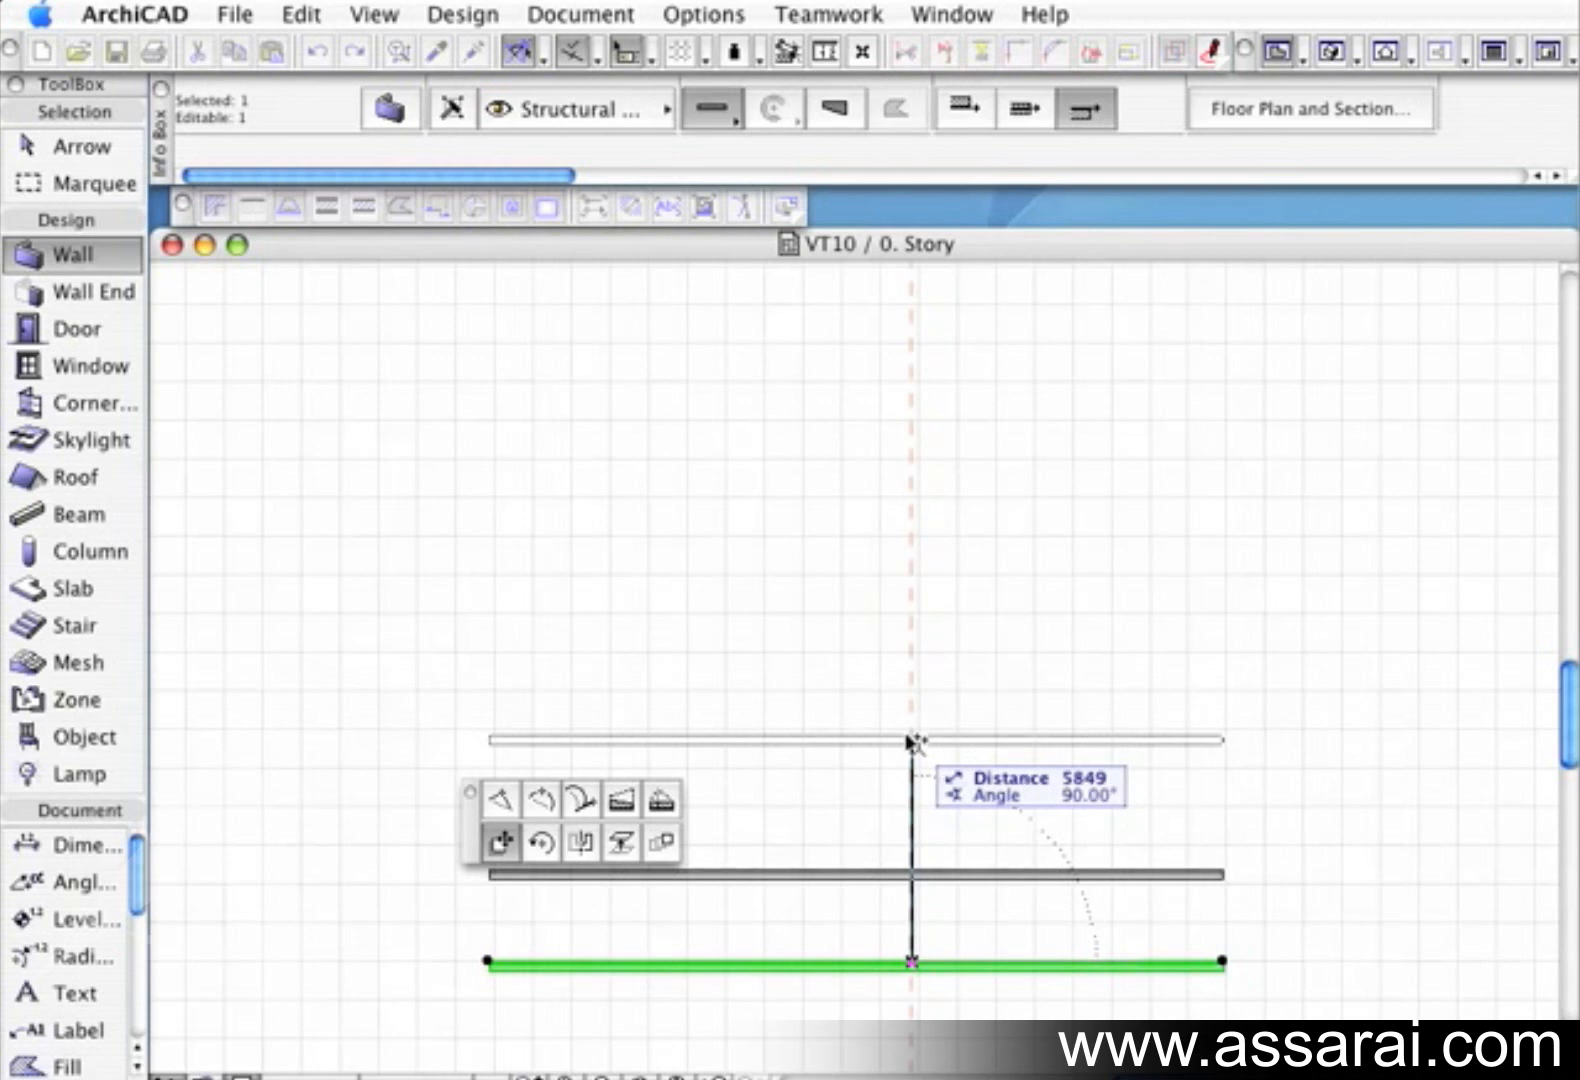
{"action": "type", "text": "6000"}
{"action": "key", "text": "Return"}
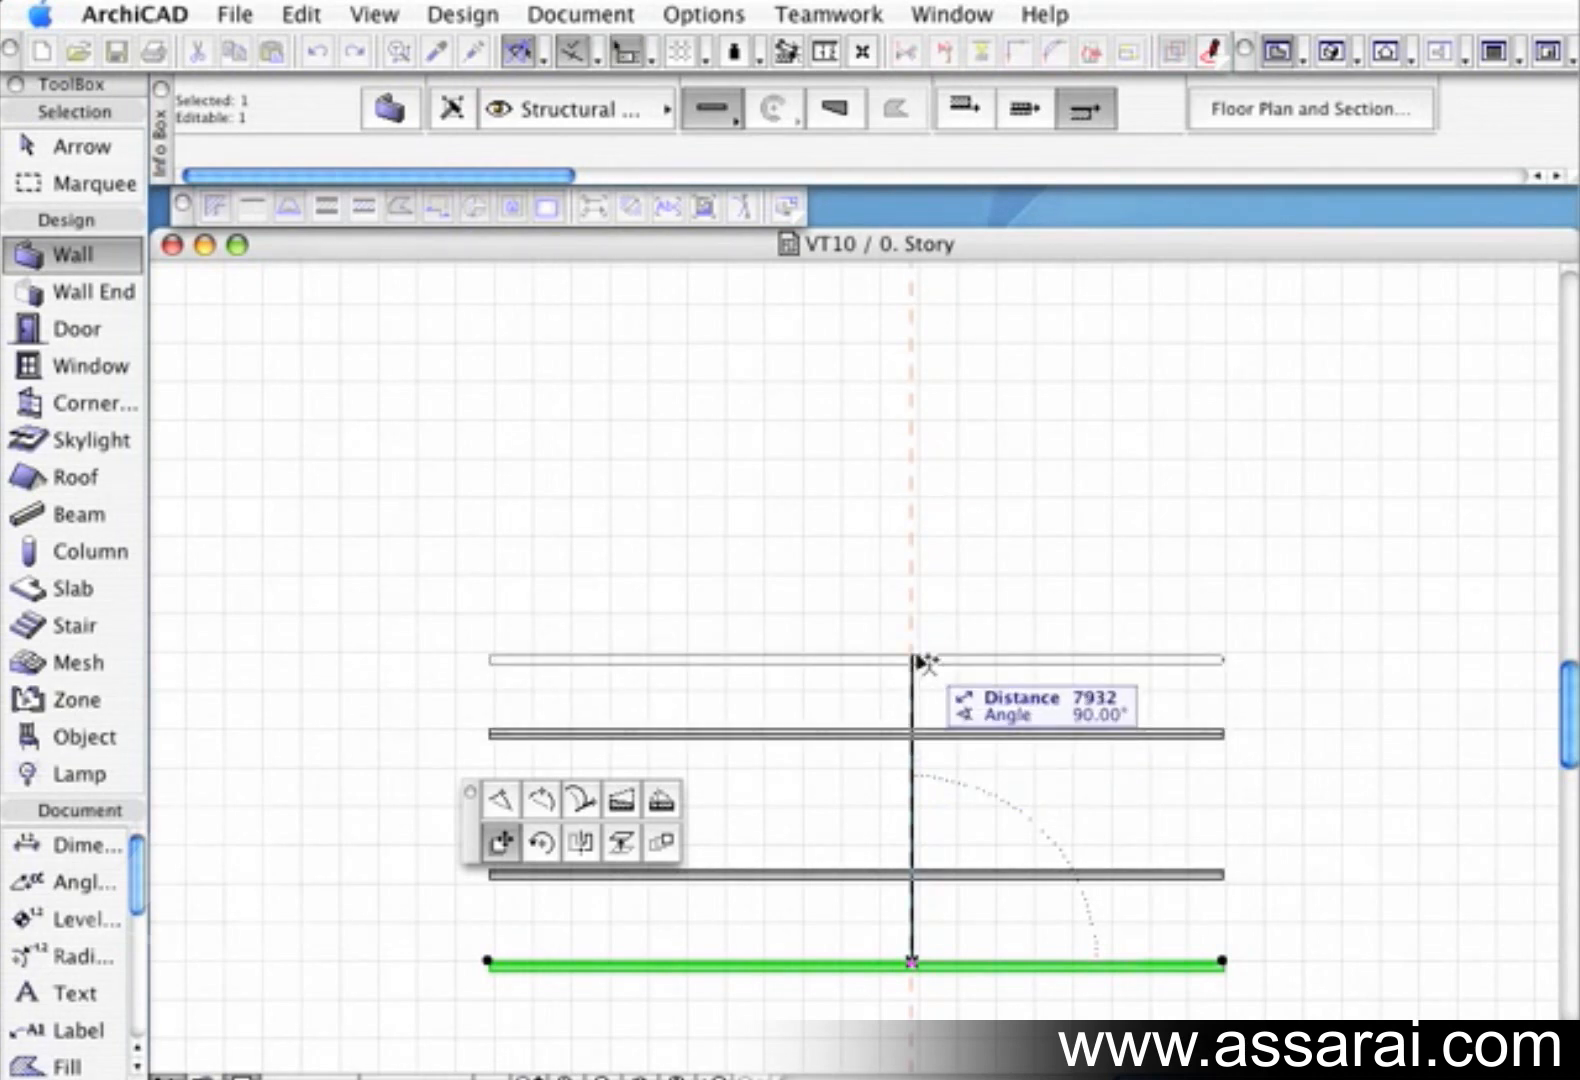
{"action": "type", "text": "7000"}
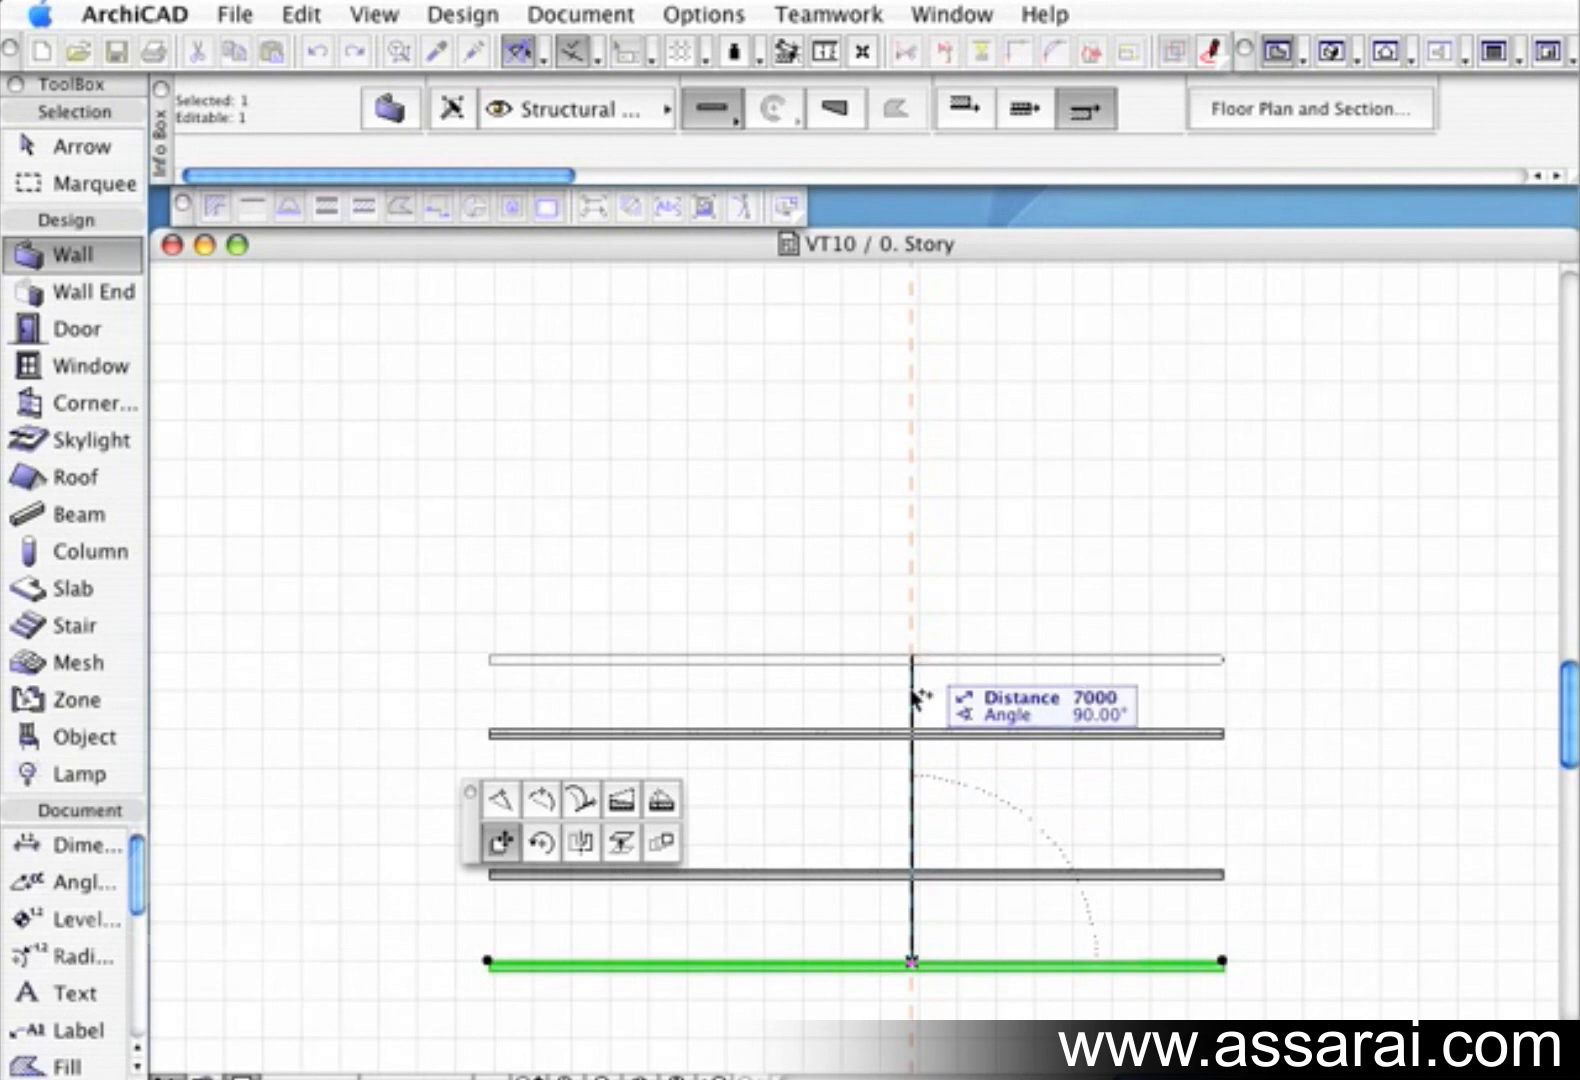
{"action": "key", "text": "Return"}
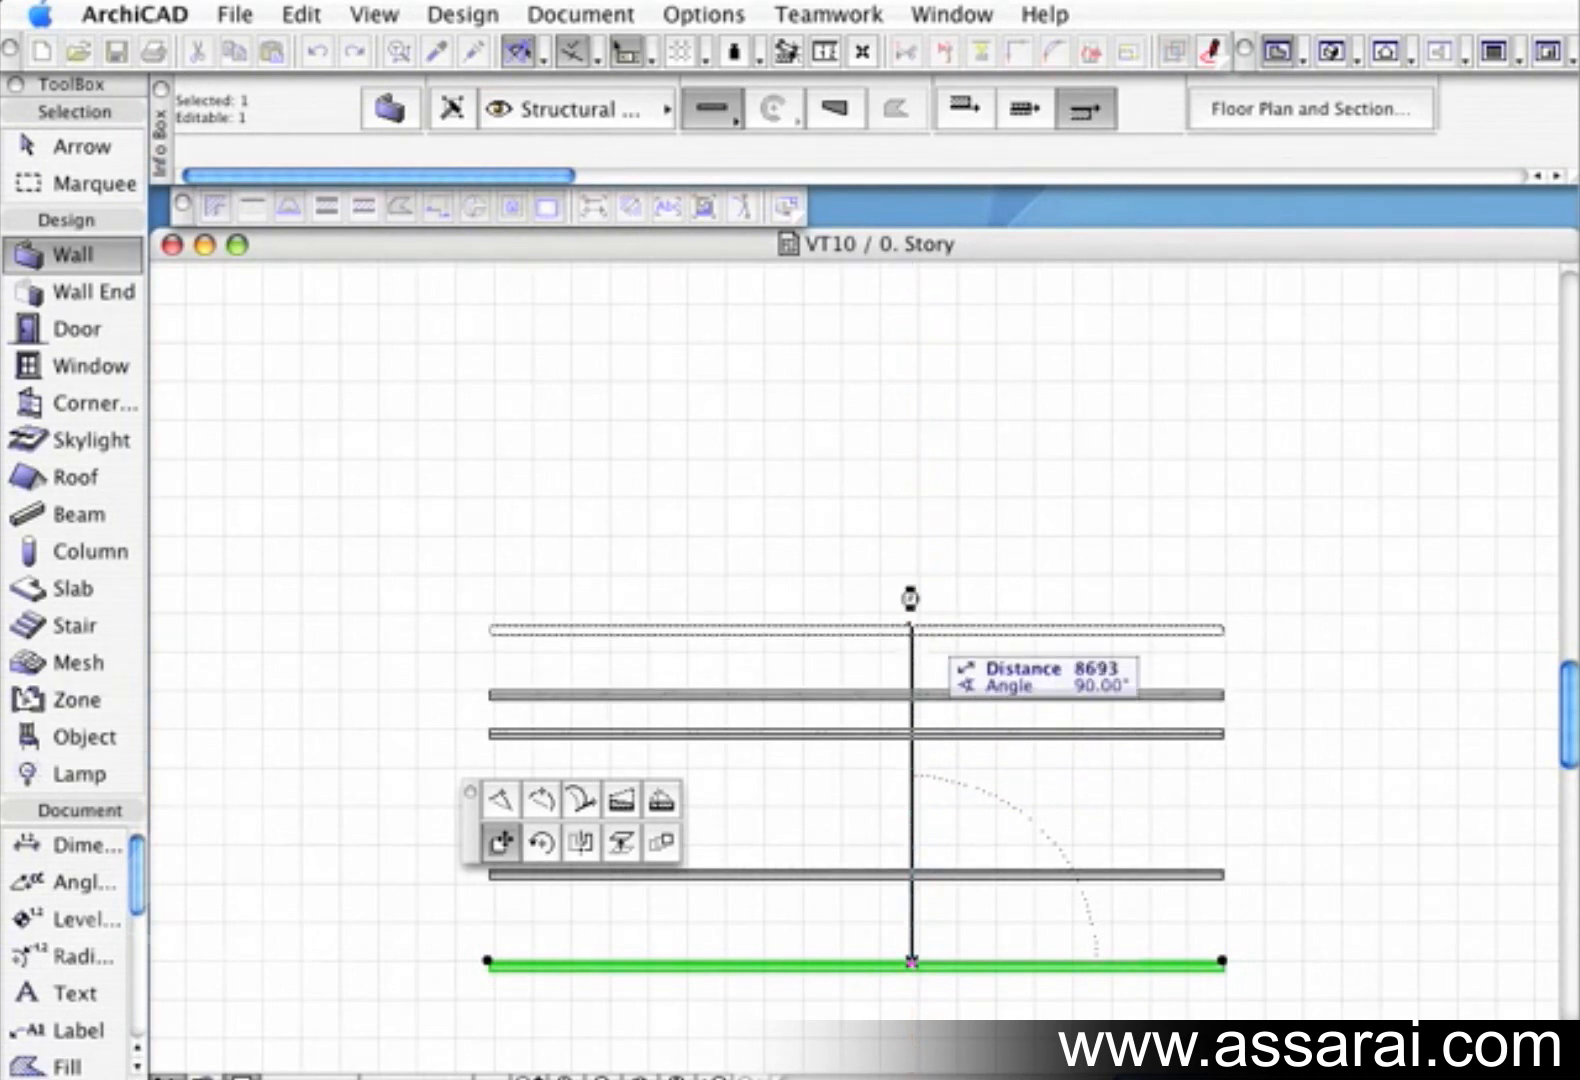
Place three more freehand wall copies farther up, the first about 8700 from the original, and clear the selection
{"action": "left_click", "coordinate": [917, 630]}
{"action": "left_click", "coordinate": [917, 441]}
{"action": "double_click", "coordinate": [903, 311]}
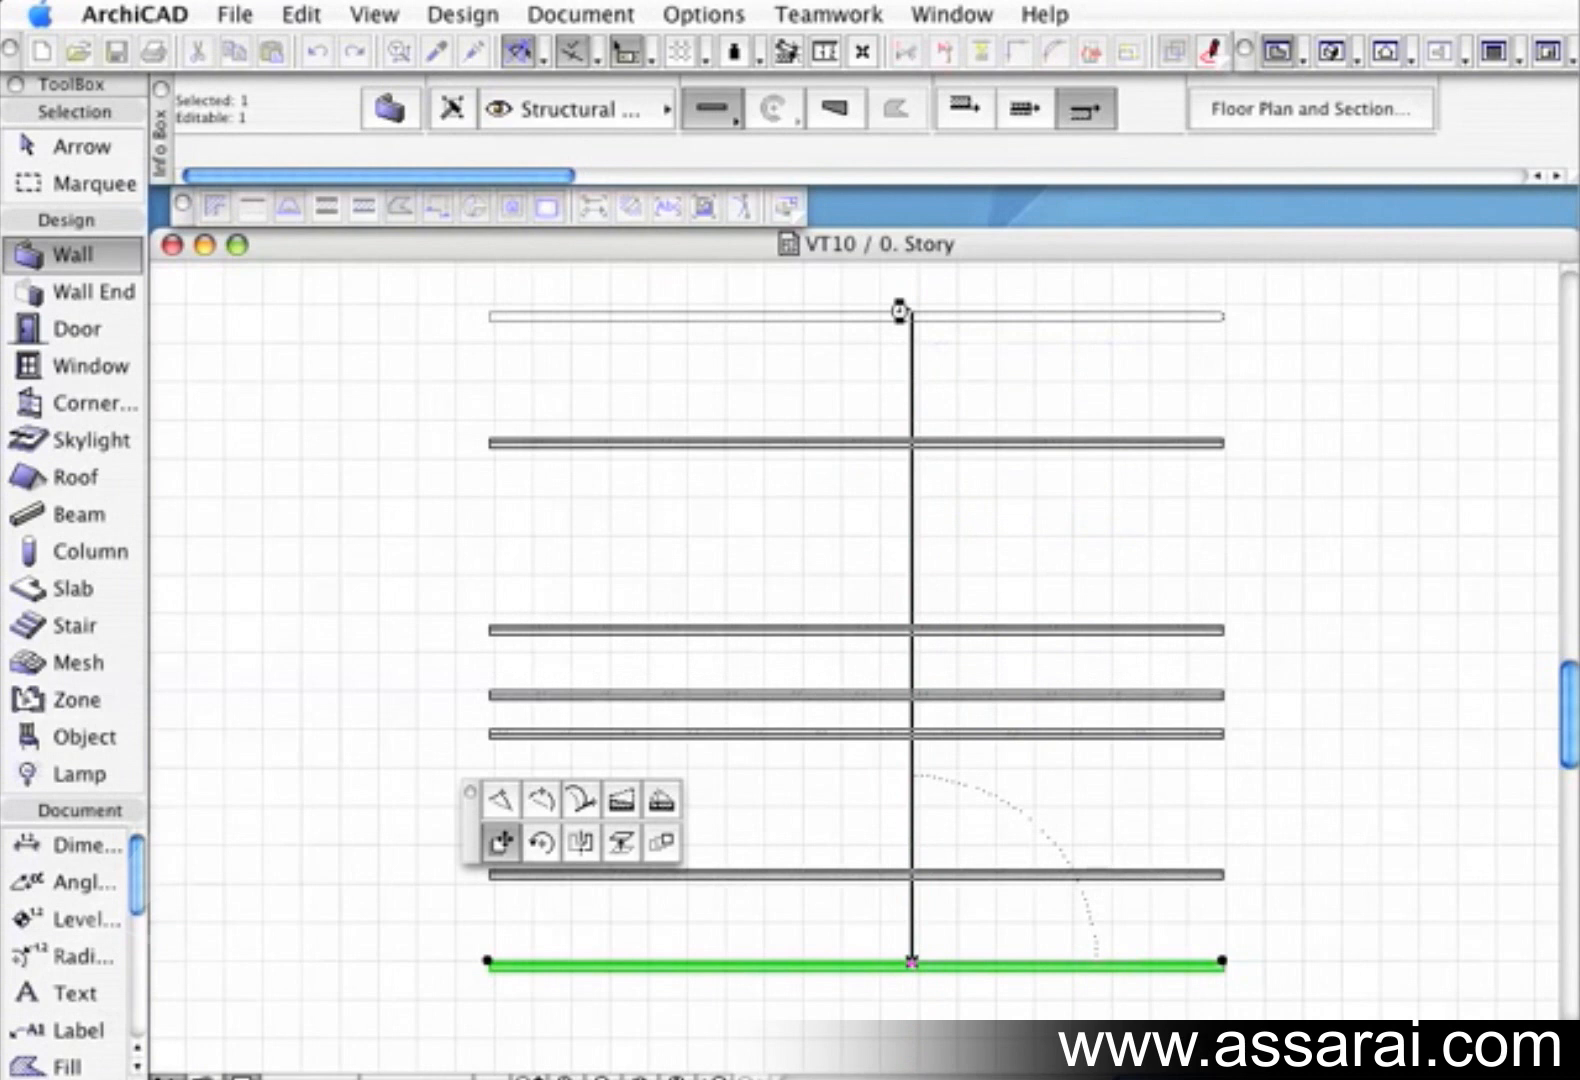
{"action": "key", "text": "Escape"}
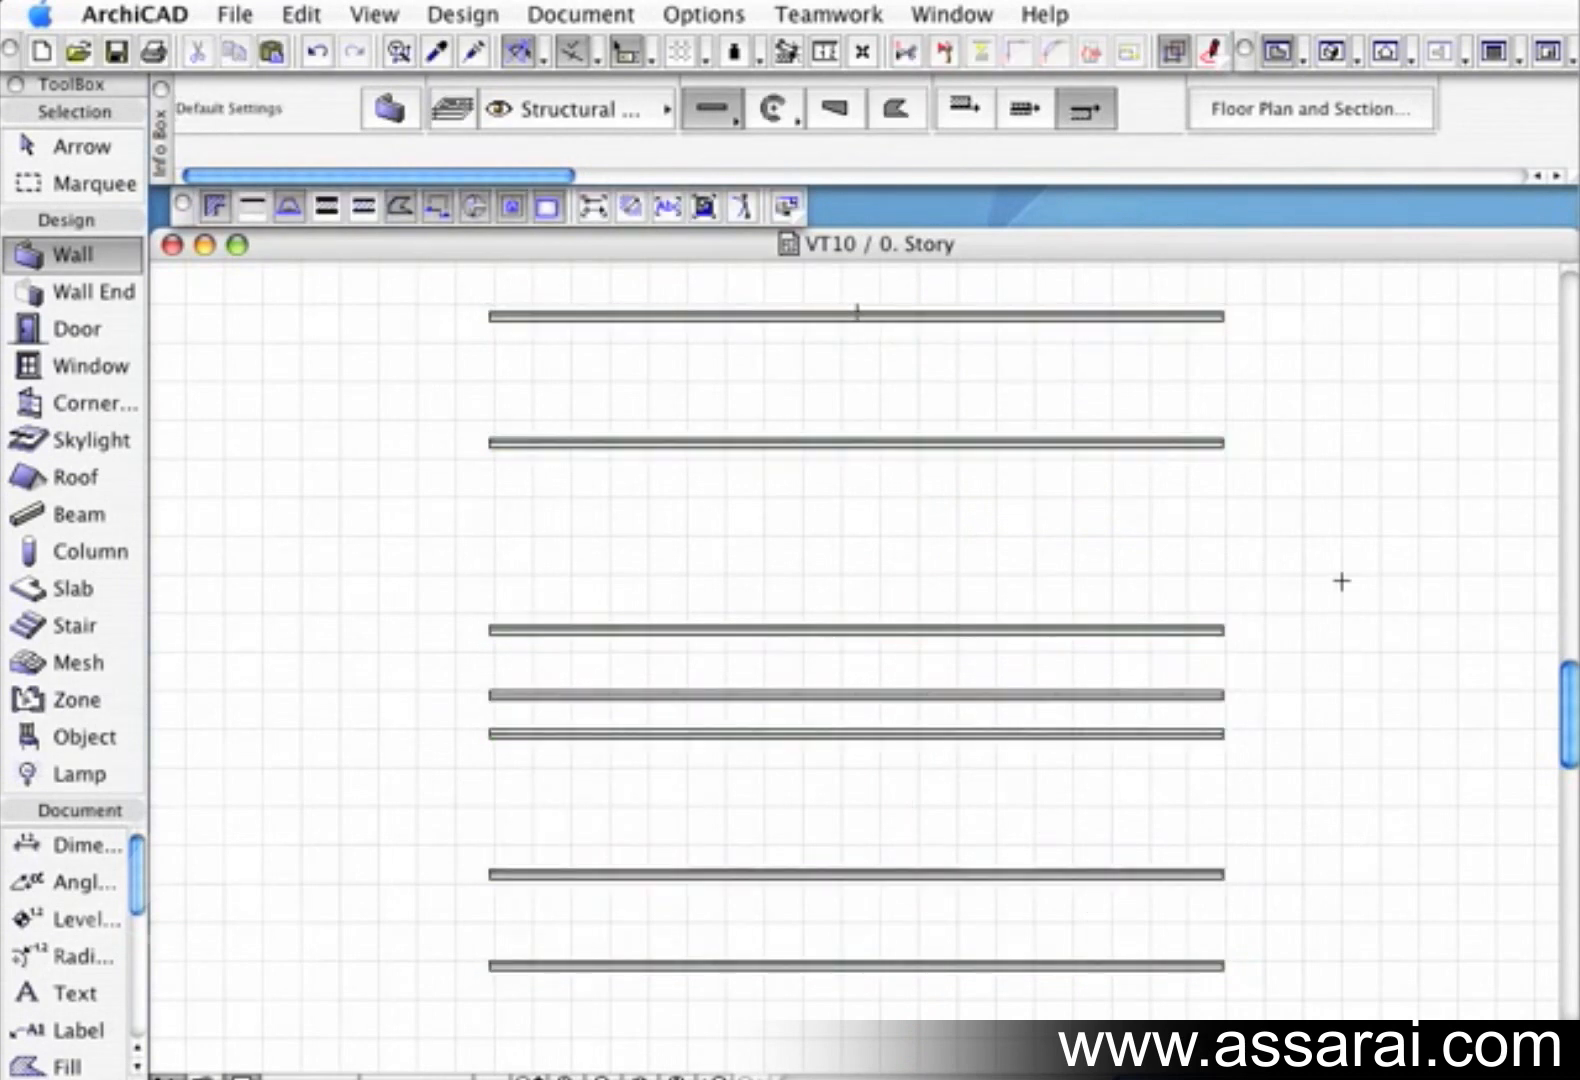
Draw four freehand slanted walls leaning left: one left of the horizontal walls, and three at about 105° crossing them
{"action": "left_click", "coordinate": [409, 1017]}
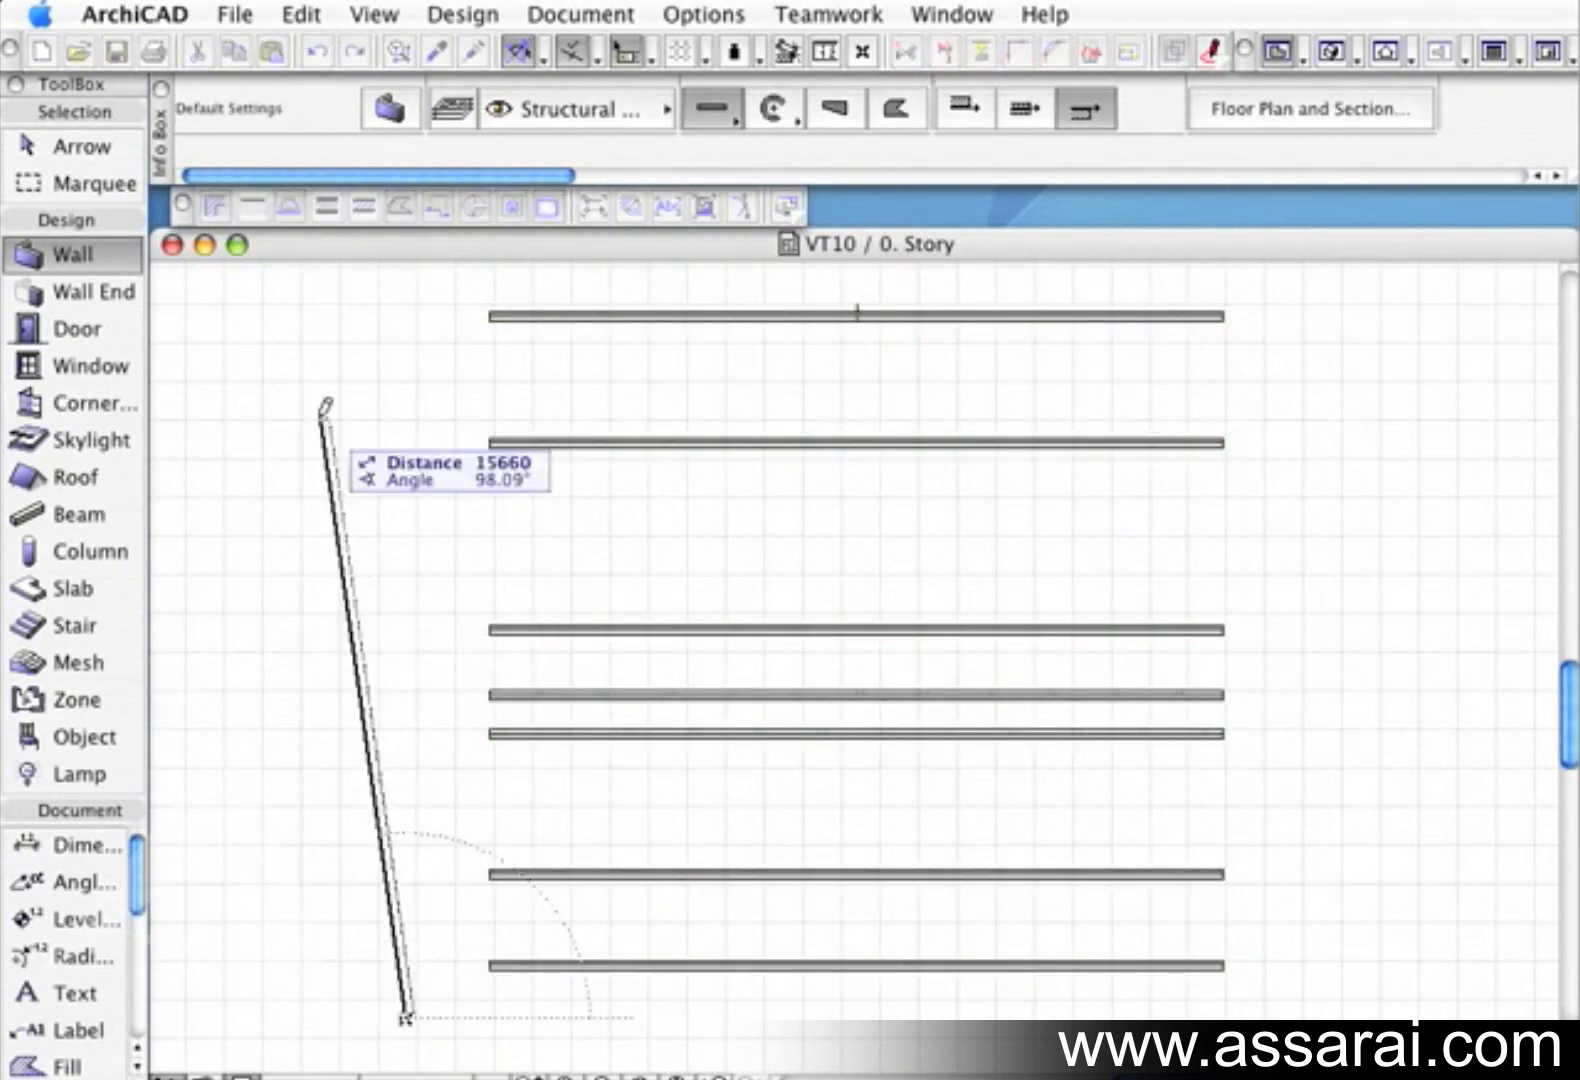
{"action": "left_click", "coordinate": [279, 287]}
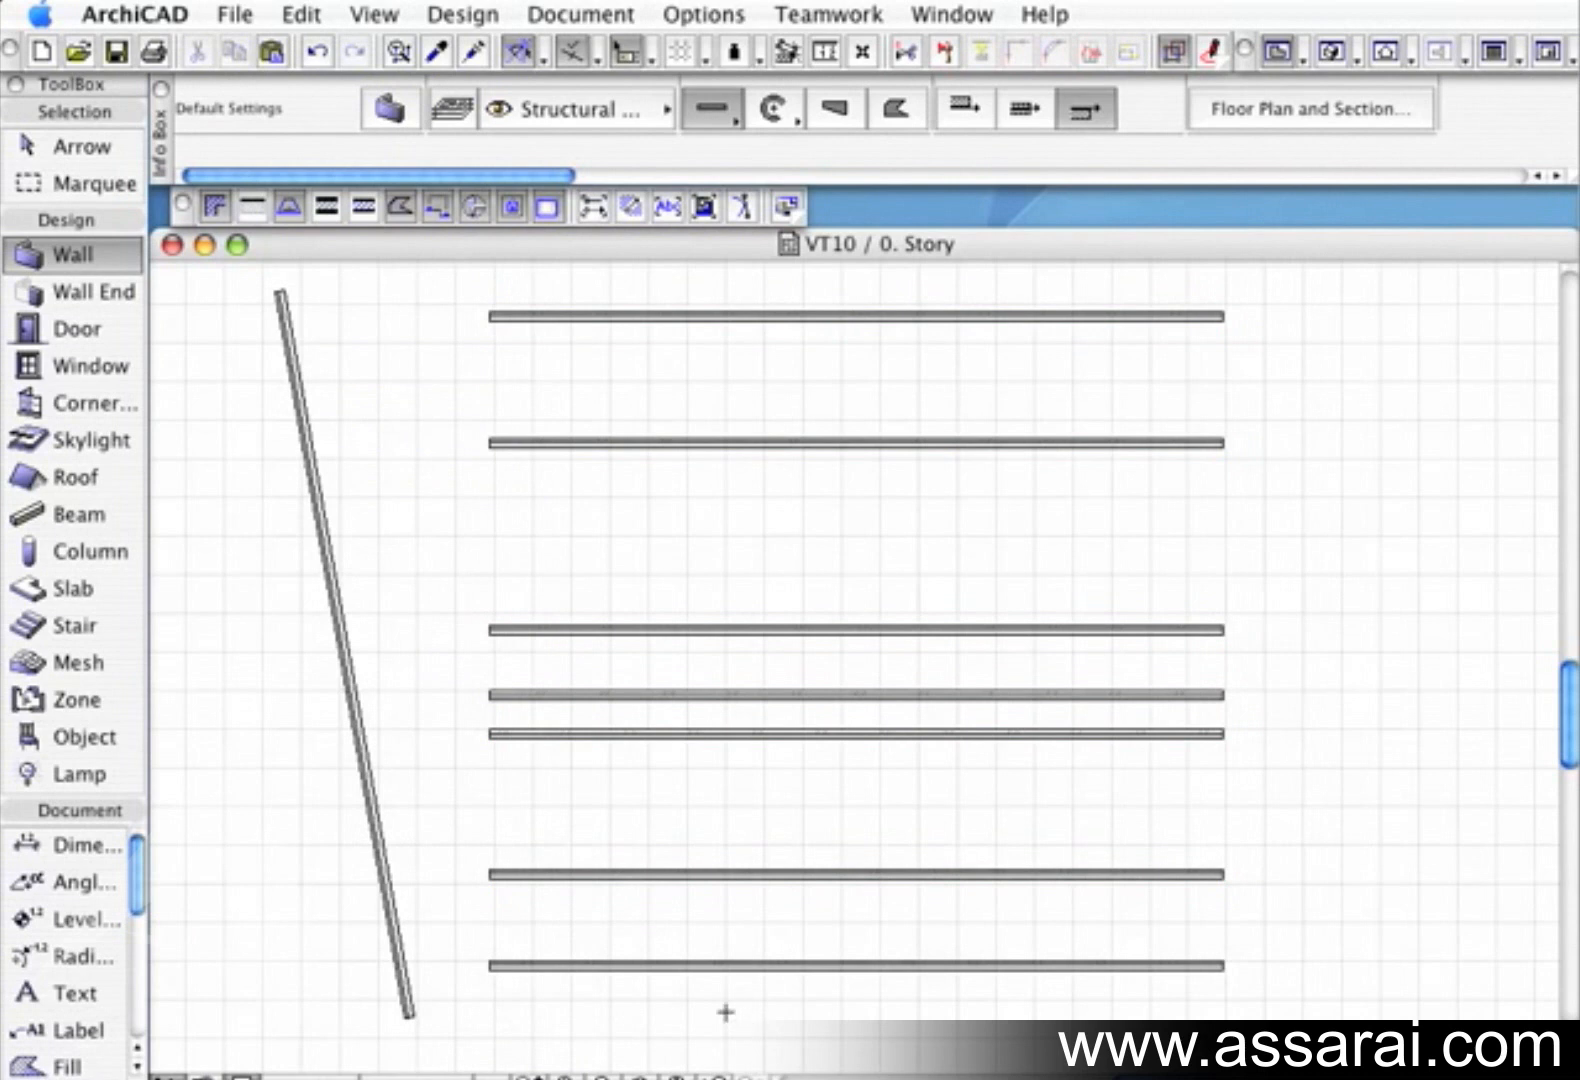
{"action": "left_click", "coordinate": [790, 1028]}
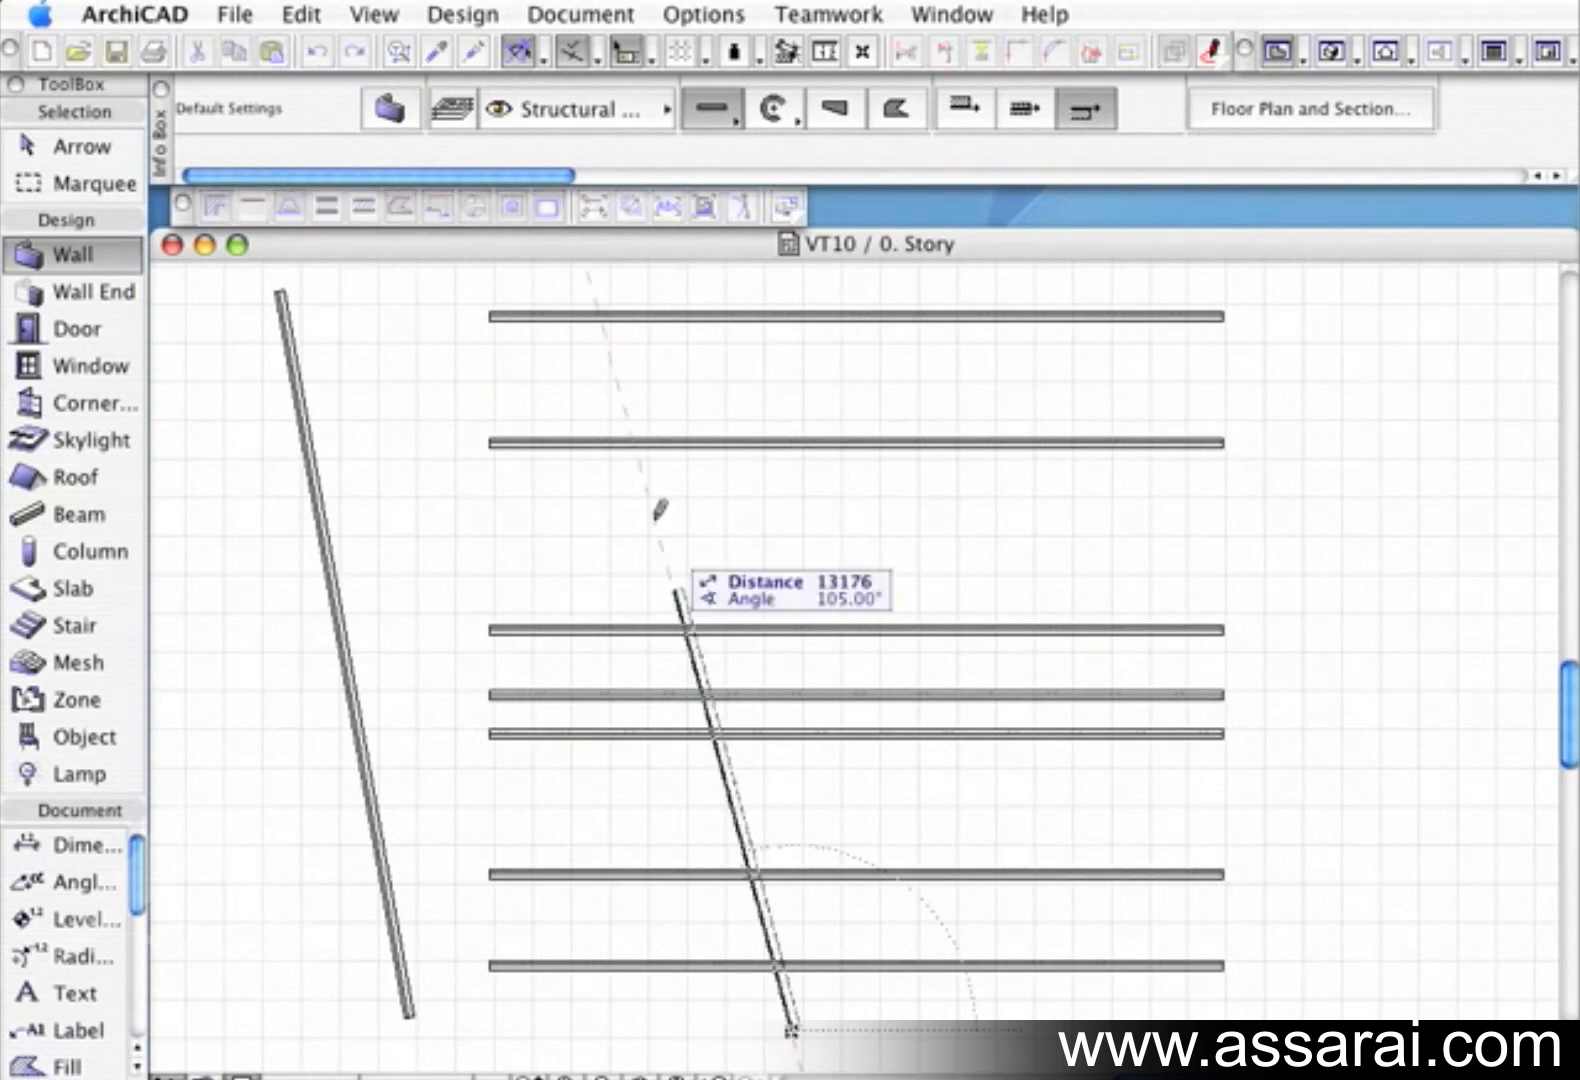
{"action": "left_click", "coordinate": [602, 322]}
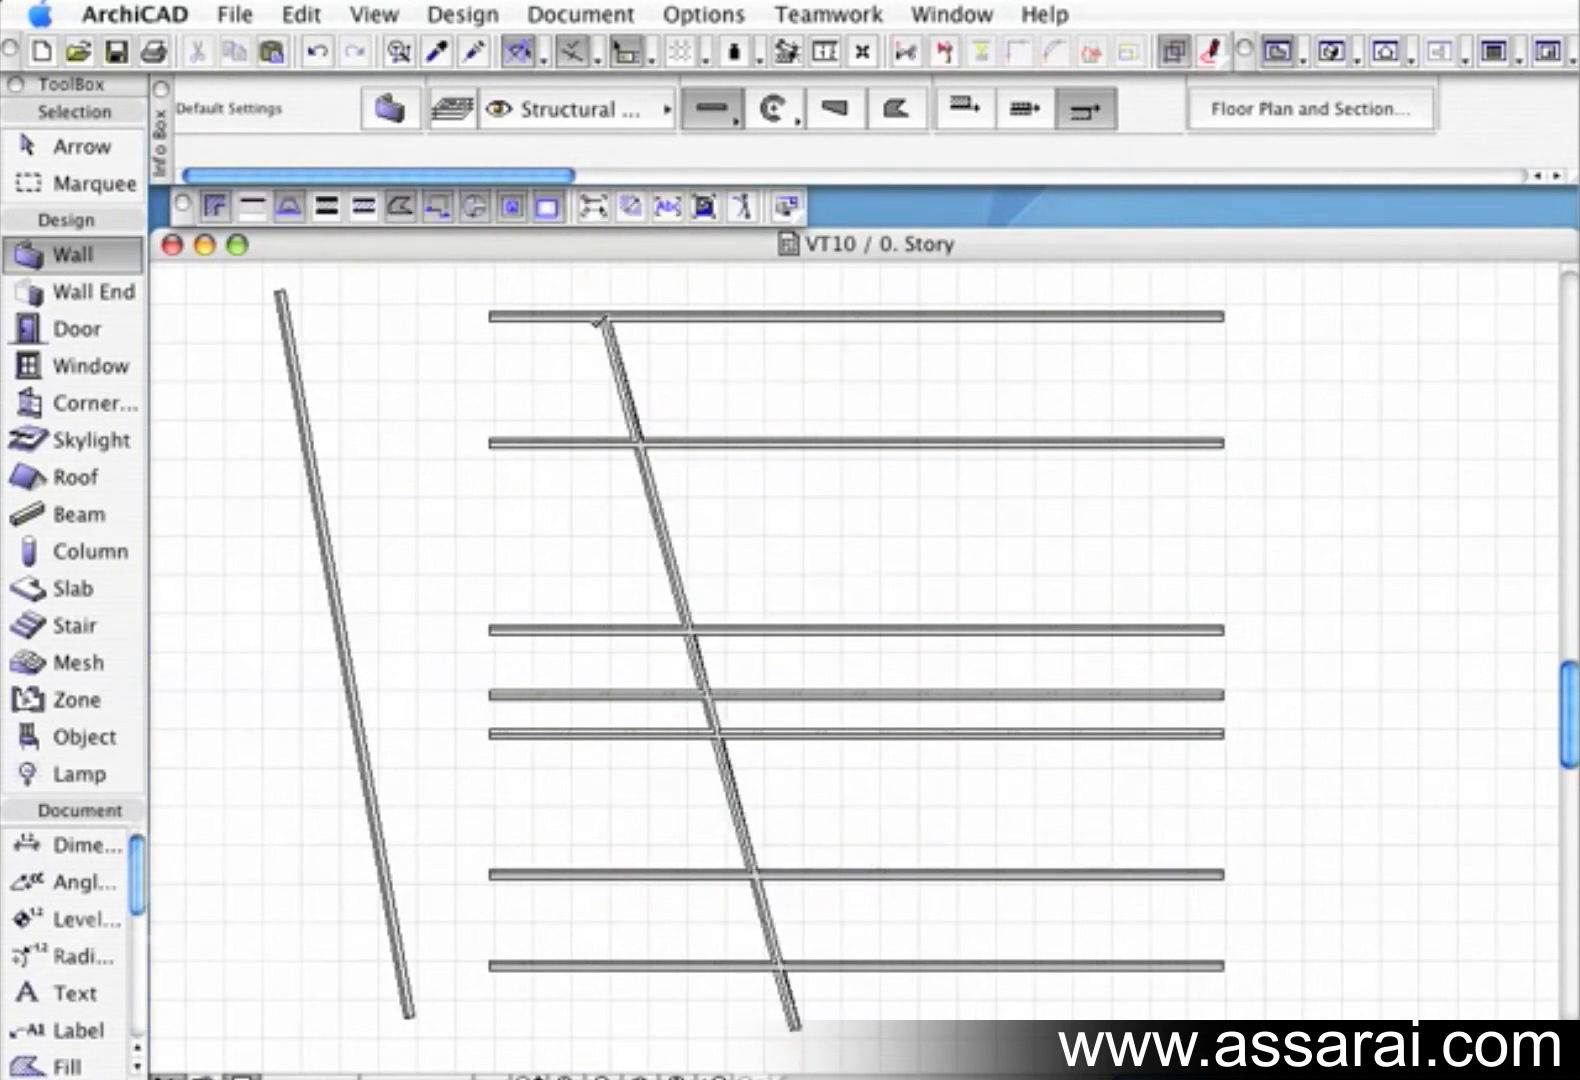
{"action": "left_click", "coordinate": [1045, 1015]}
{"action": "left_click", "coordinate": [853, 342]}
{"action": "left_click", "coordinate": [1188, 1018]}
{"action": "left_click", "coordinate": [1012, 356]}
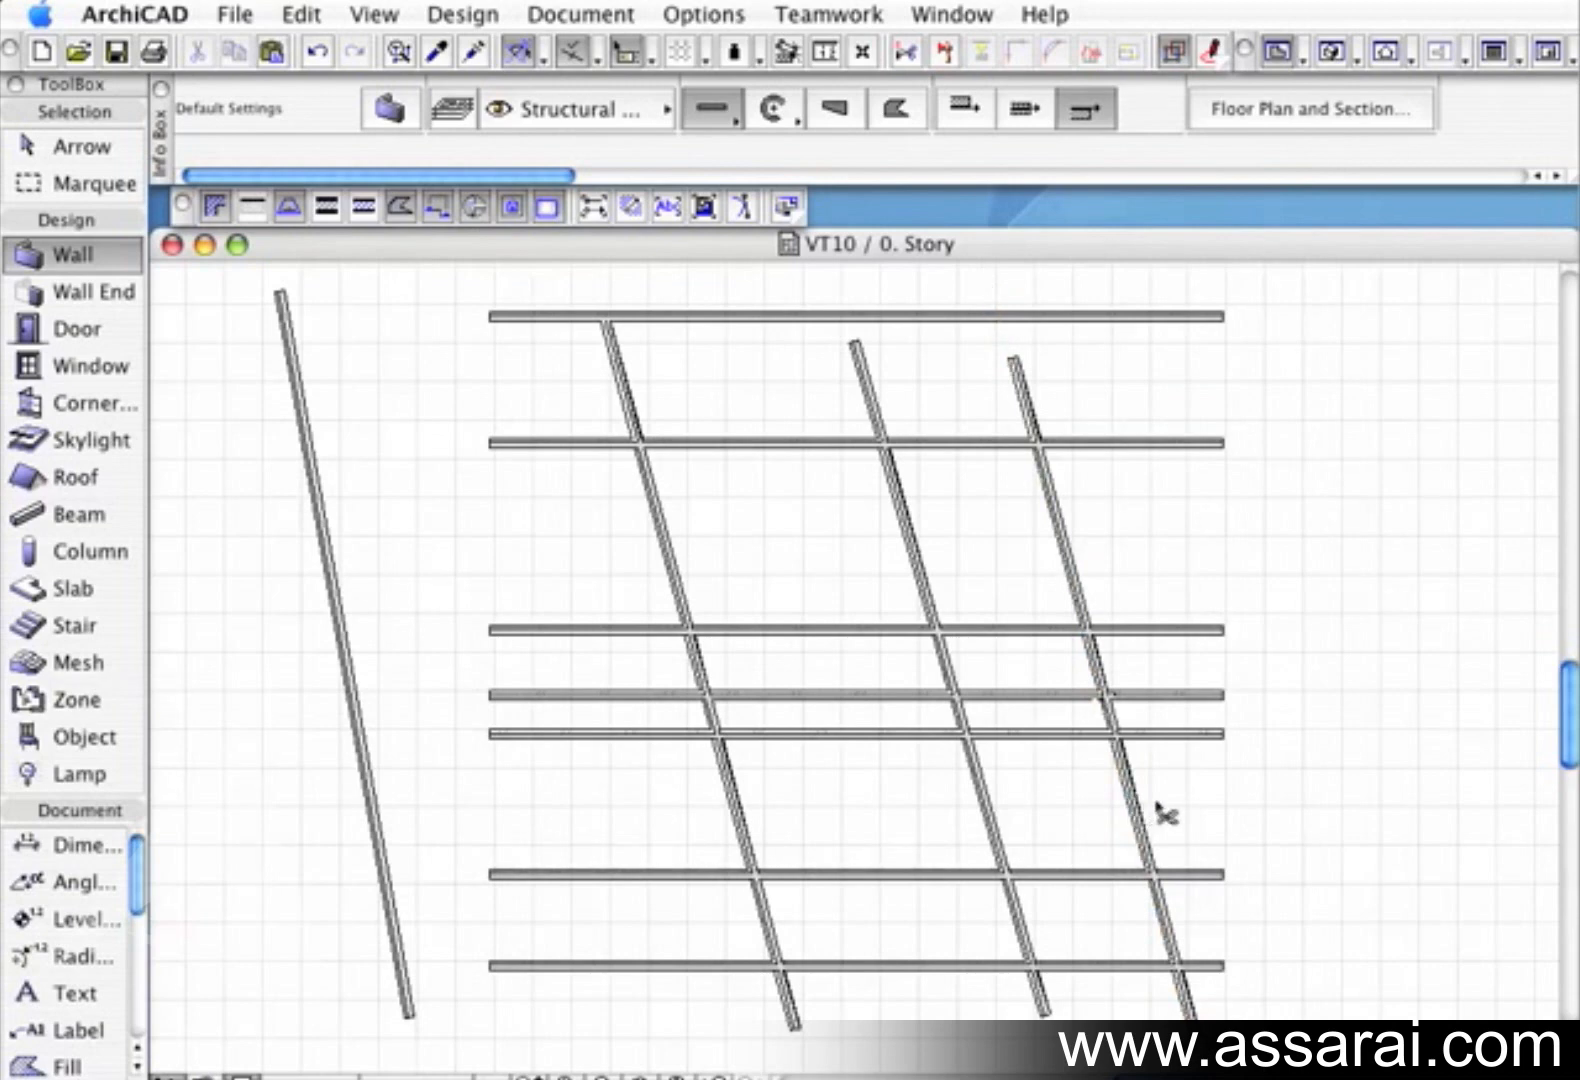
Display the wall reference lines to examine a wall intersection close up, and hide them again
{"action": "scroll", "coordinate": [1145, 805], "scroll_direction": "up", "scroll_amount": 10}
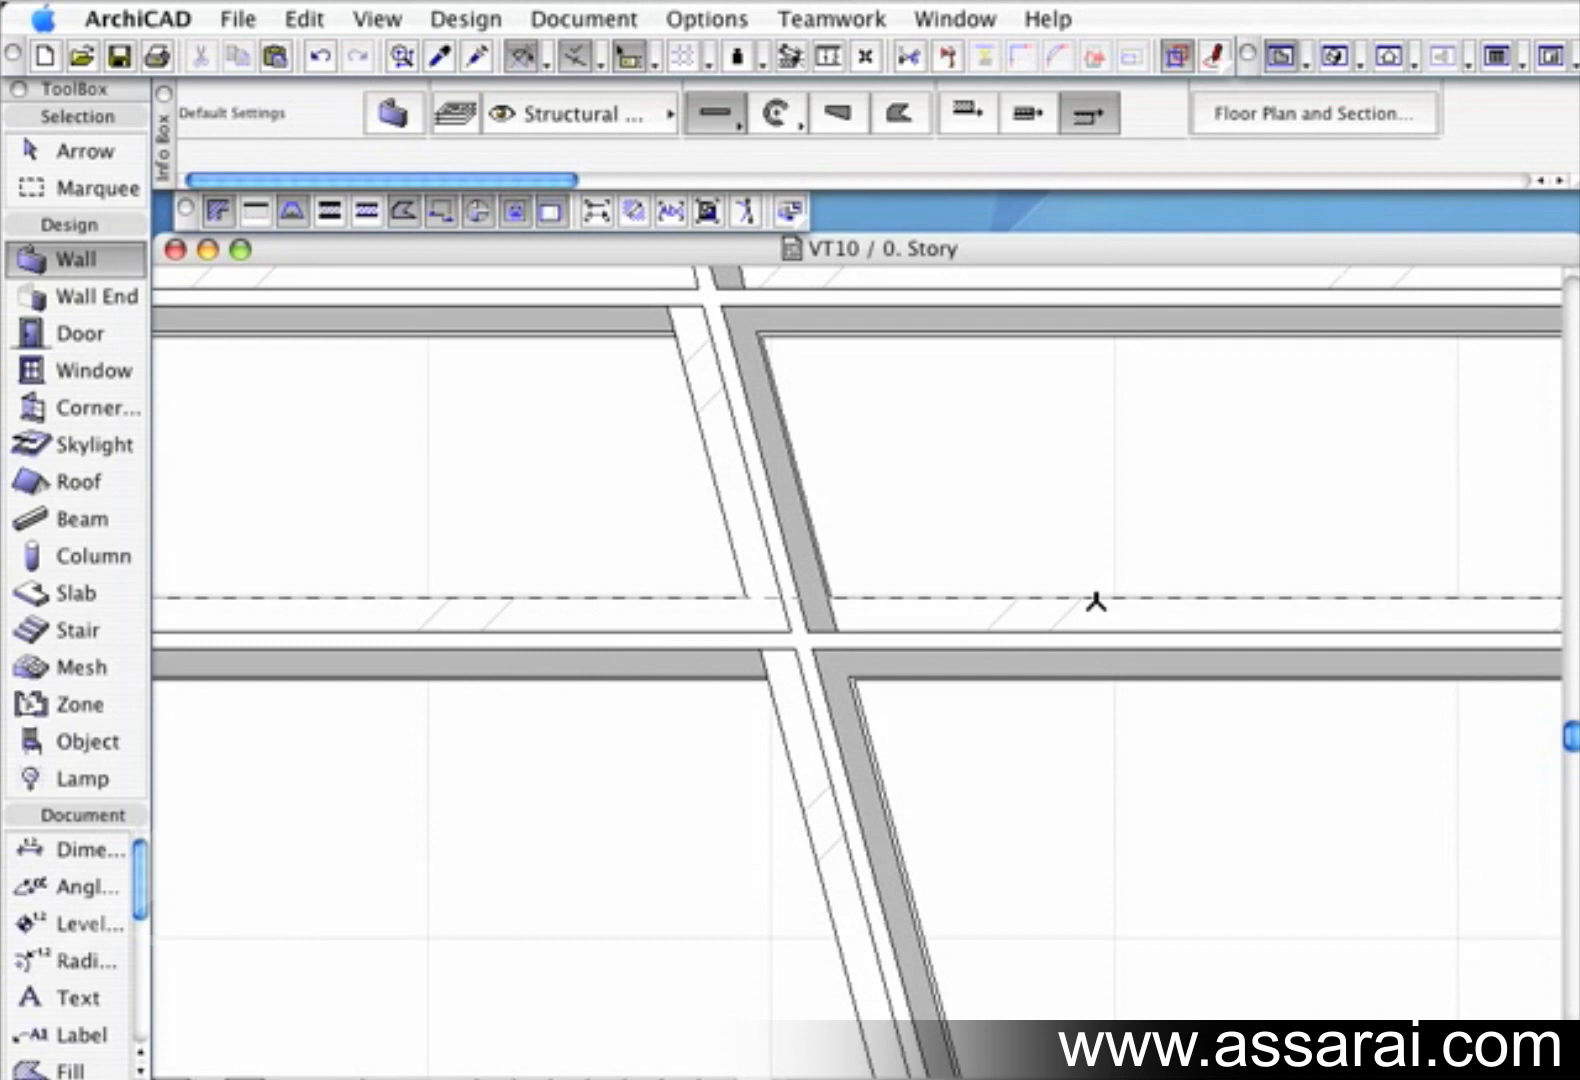
{"action": "left_click", "coordinate": [257, 215]}
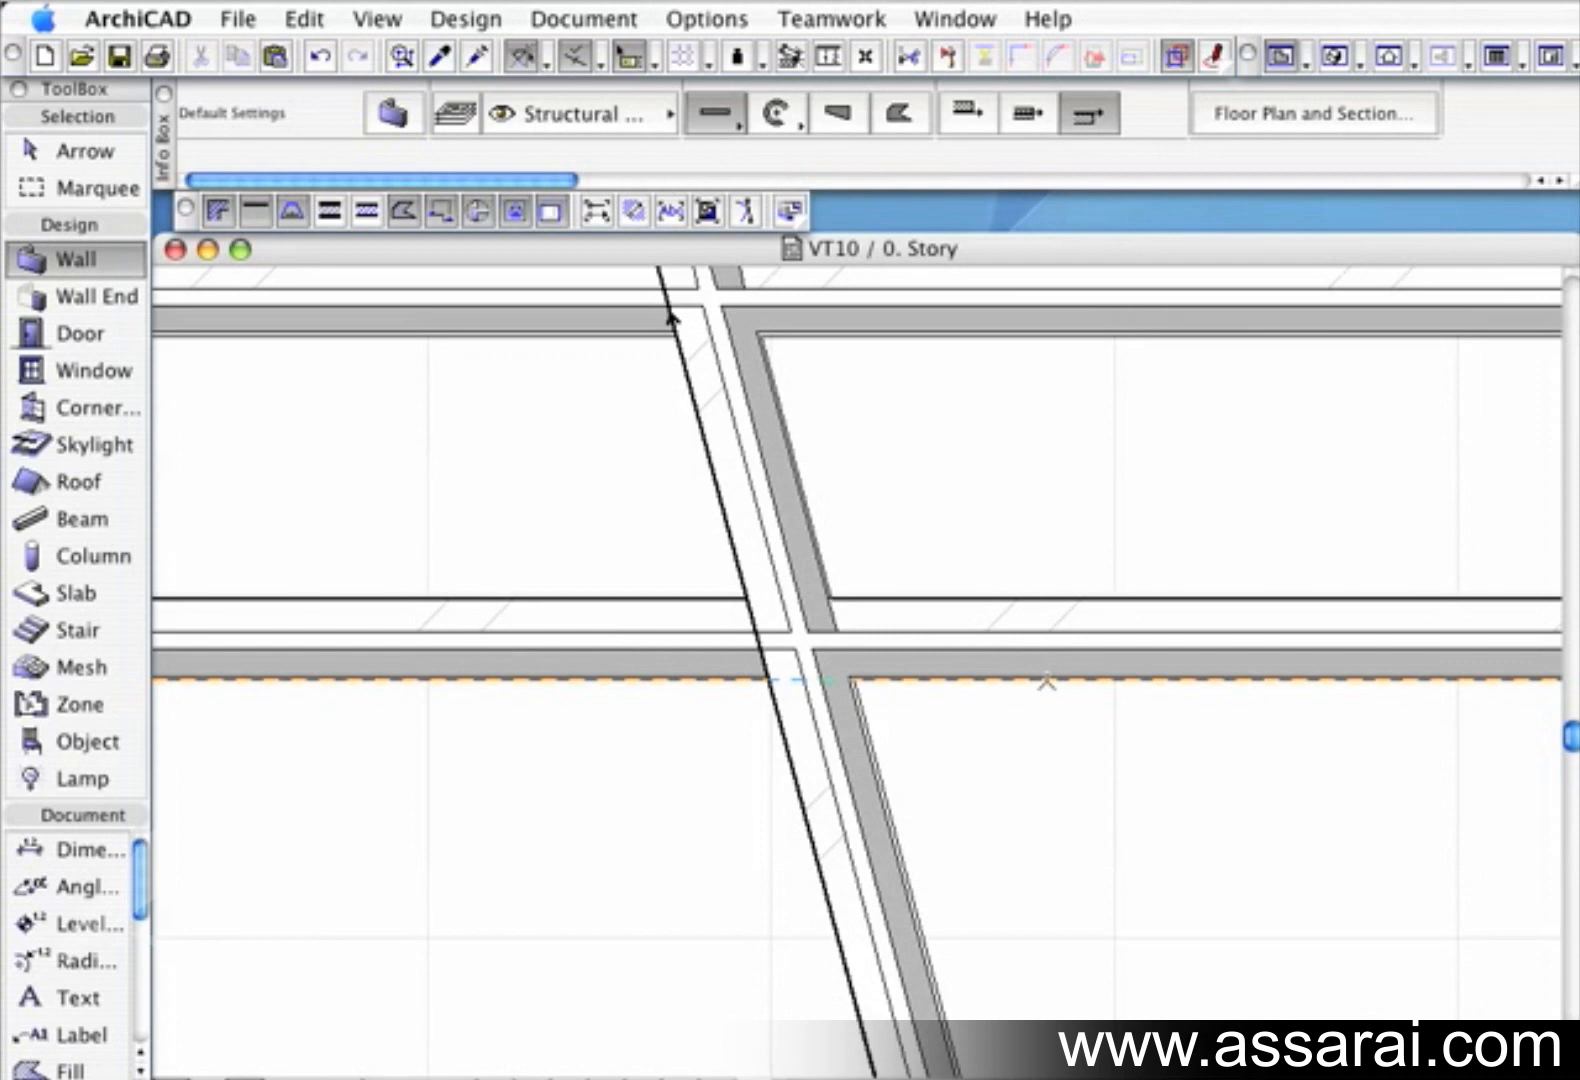
{"action": "left_click", "coordinate": [262, 212]}
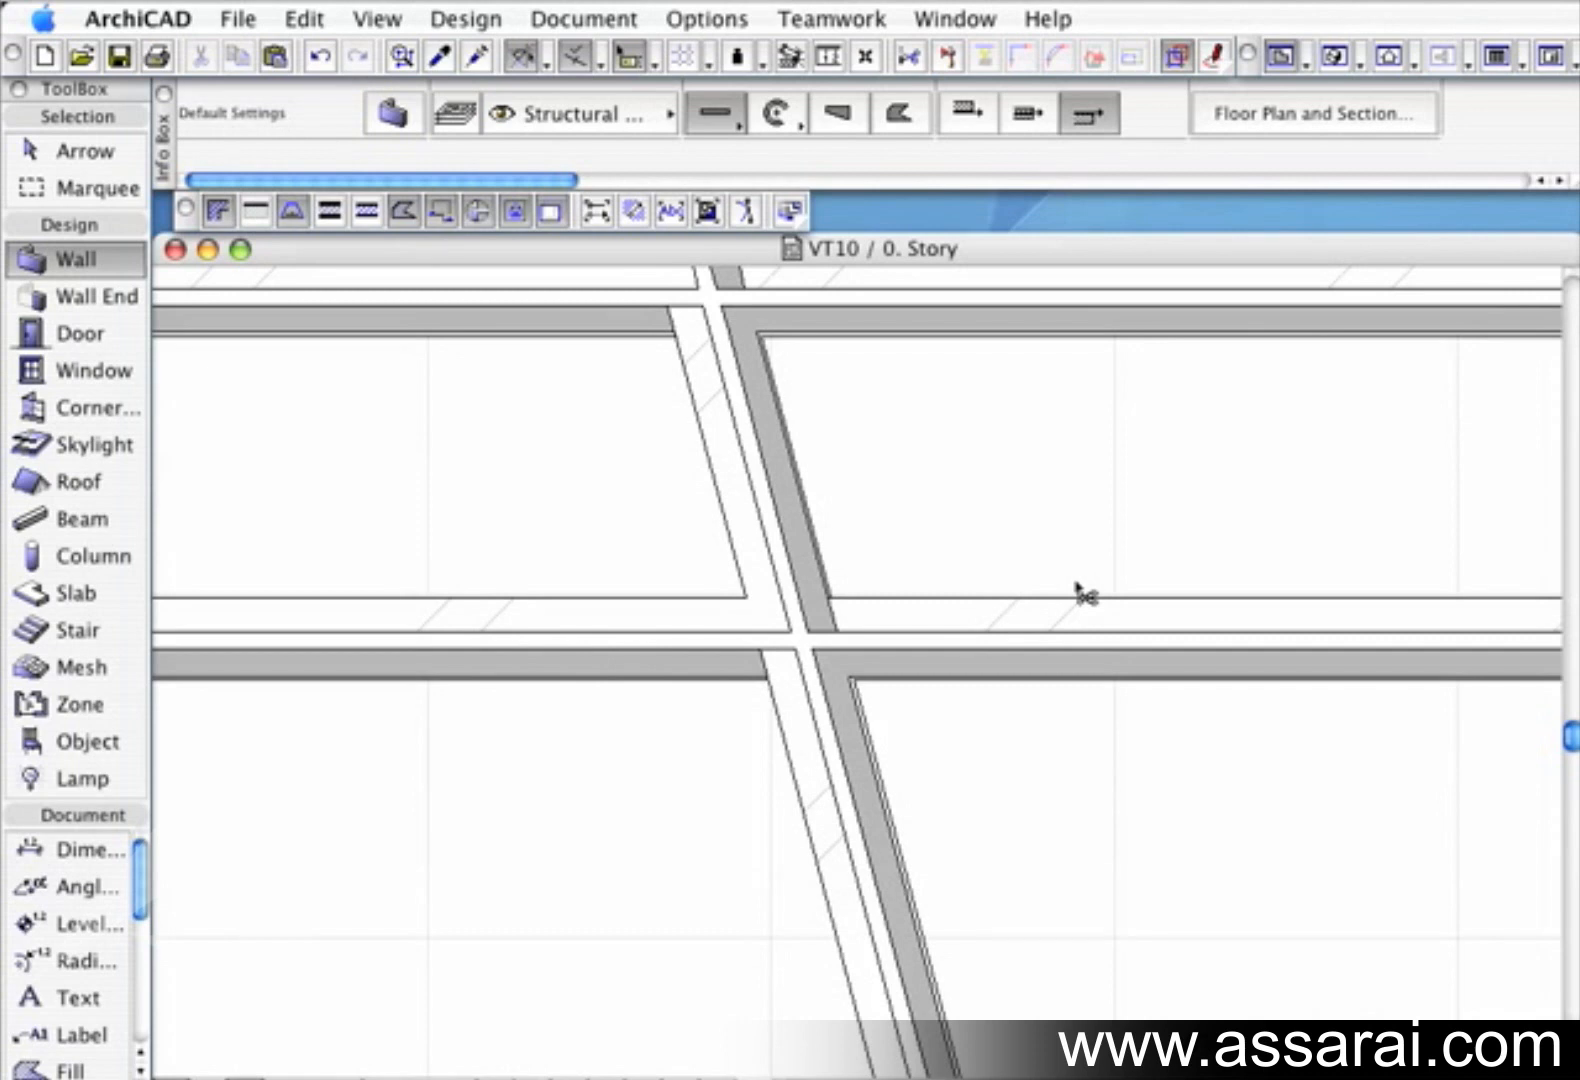
Trim the fifth horizontal wall from the top beyond the last slanted wall, and one bay each from the fourth and third walls
{"action": "scroll", "coordinate": [1097, 692], "scroll_direction": "down", "scroll_amount": 2}
{"action": "left_click", "coordinate": [1093, 690]}
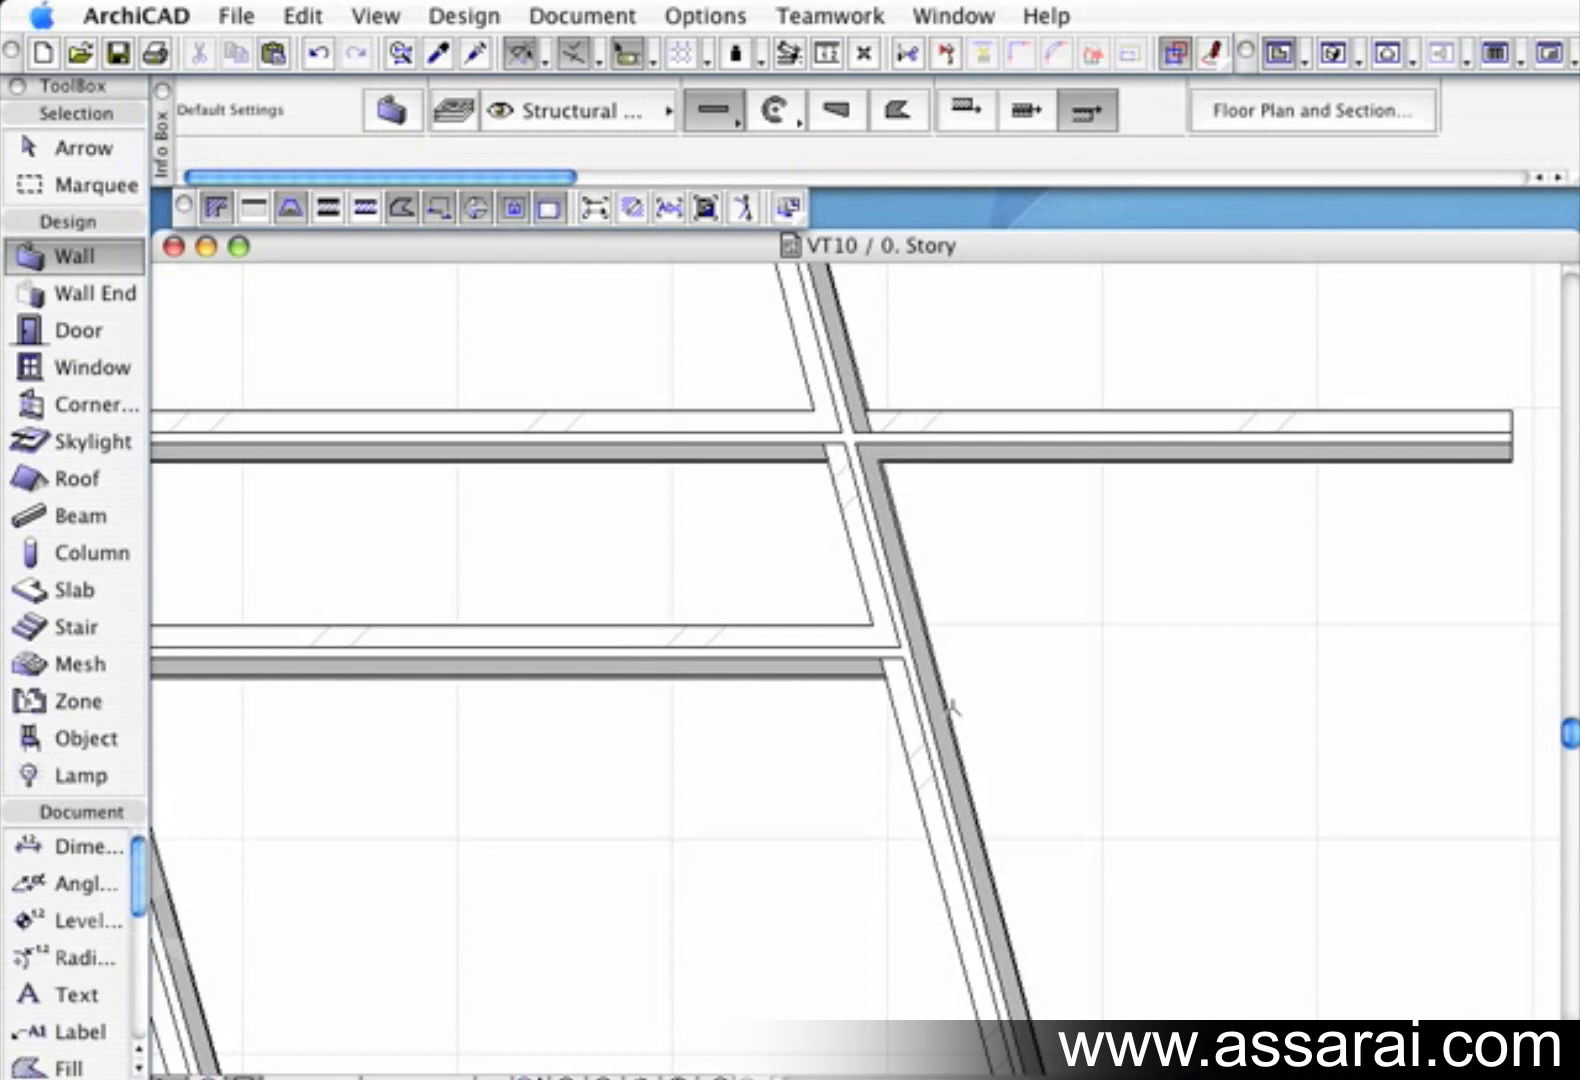
{"action": "scroll", "coordinate": [1054, 737], "scroll_direction": "down", "scroll_amount": 3}
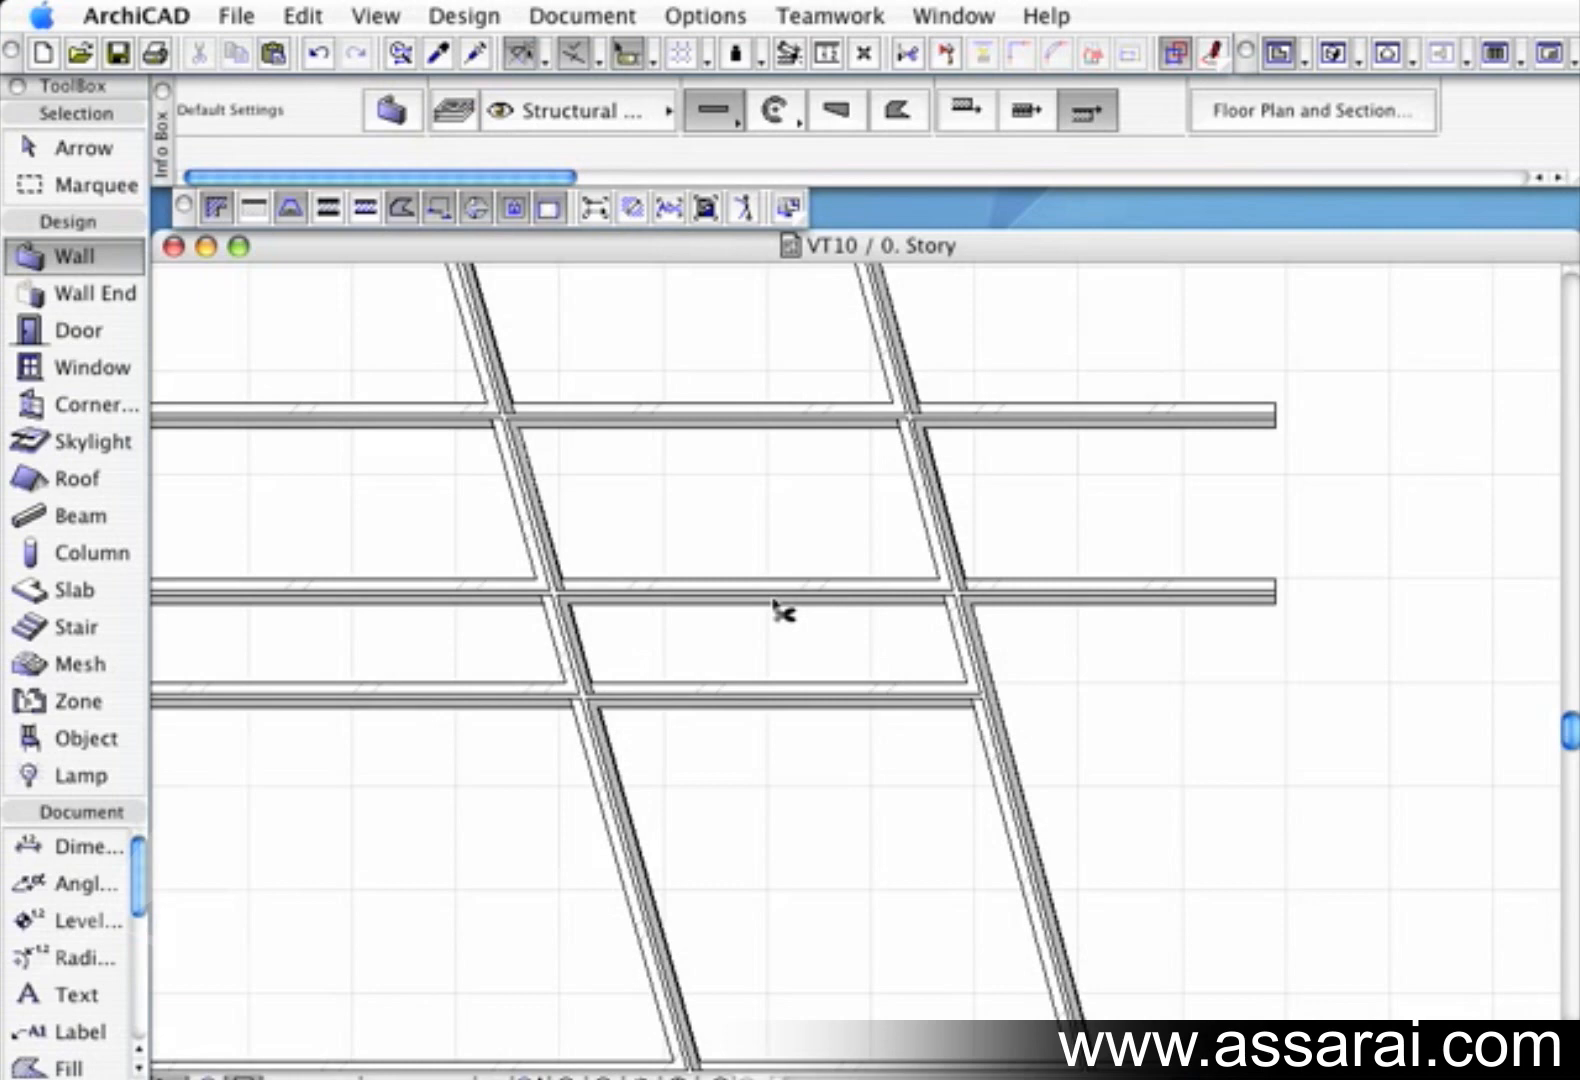
{"action": "scroll", "coordinate": [560, 590], "scroll_direction": "down", "scroll_amount": 2}
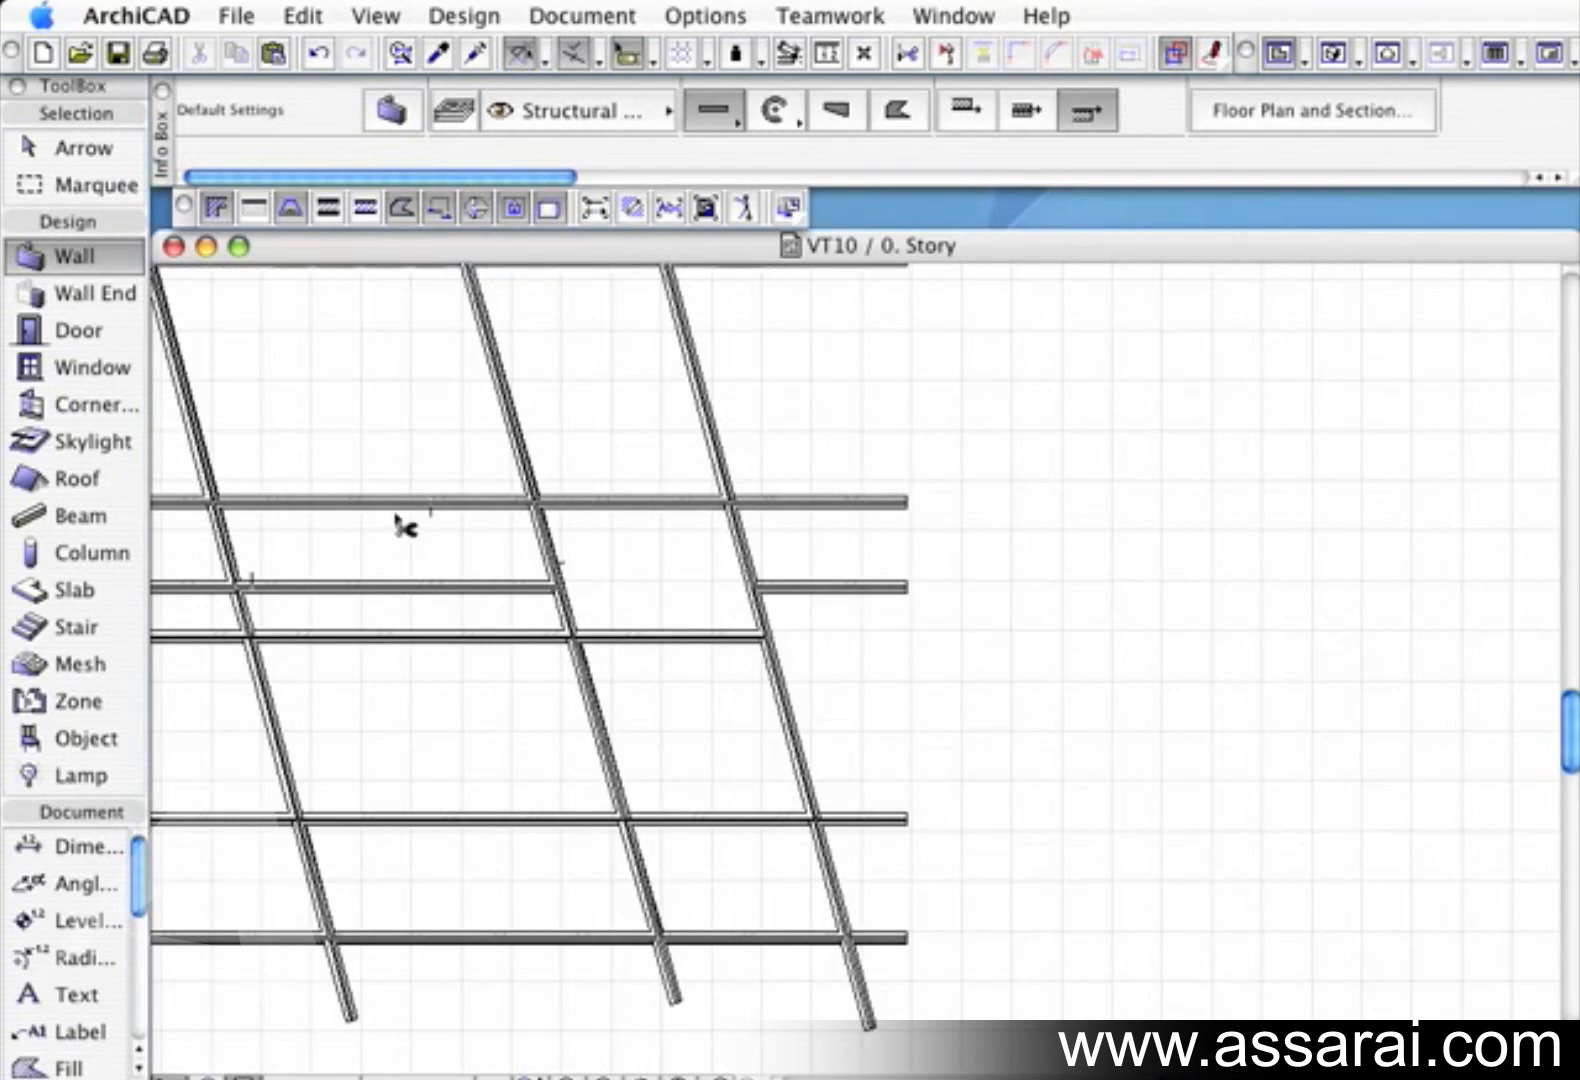
{"action": "middle_click_drag", "start_coordinate": [395, 497], "coordinate": [822, 543]}
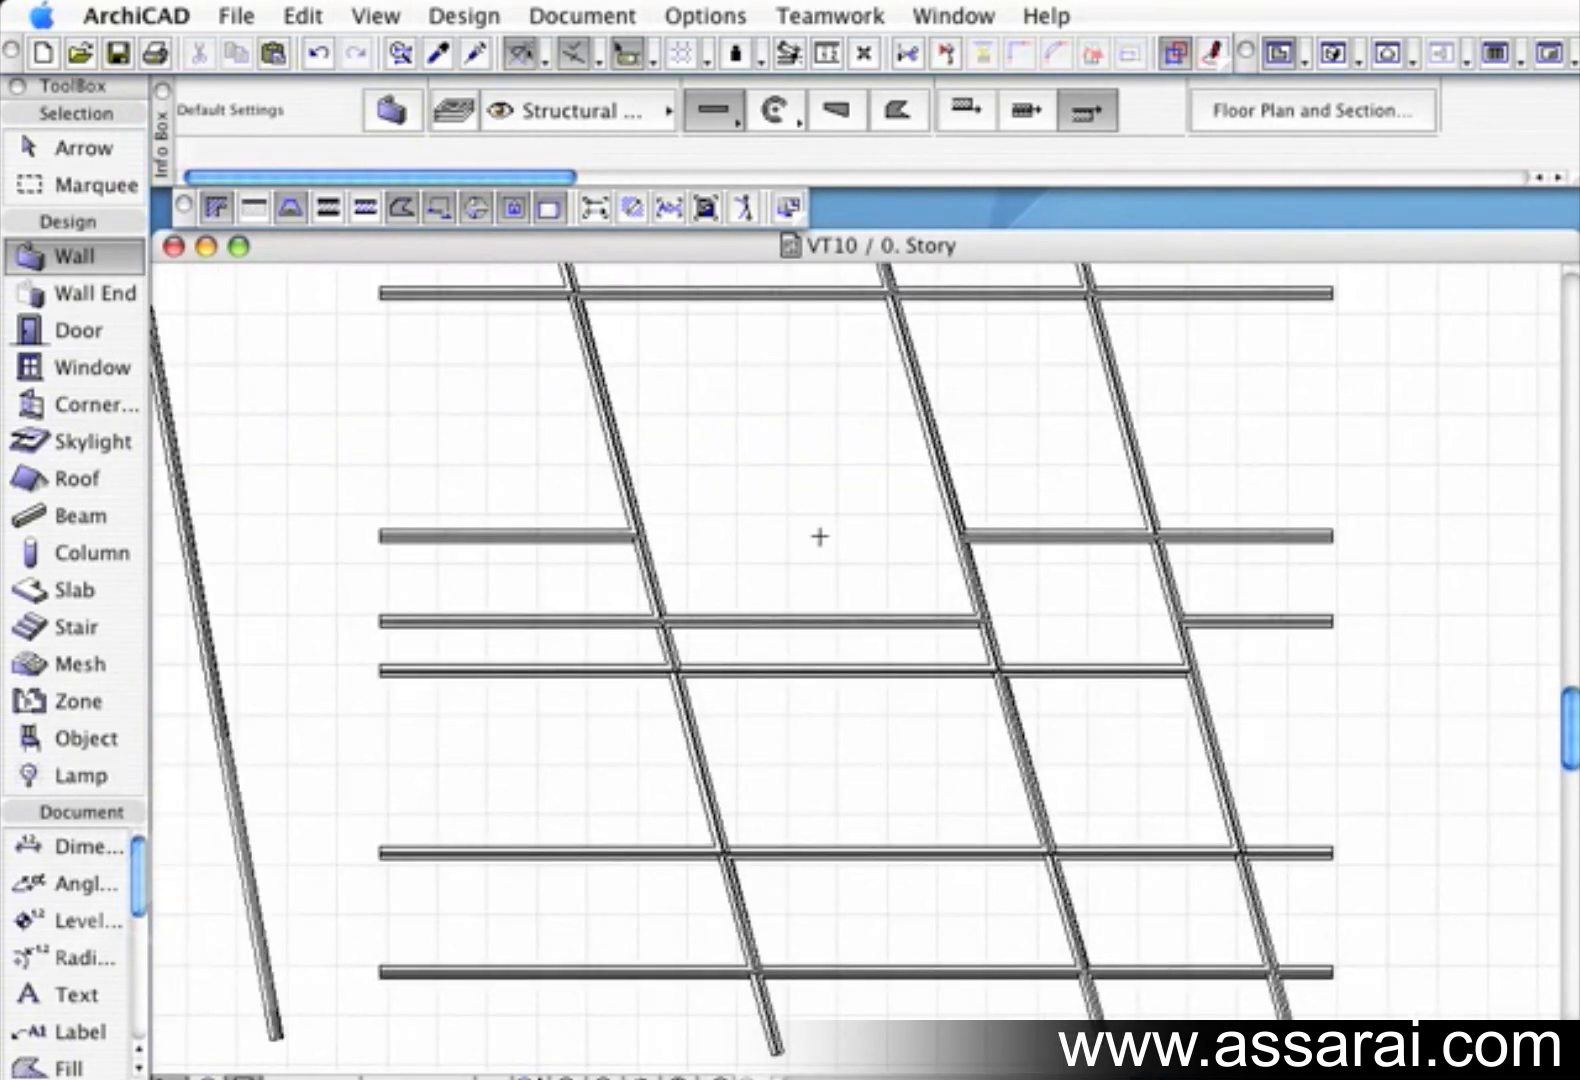
Trim the fourth and fifth horizontal walls between the first two crossing slanted walls, and remove the third wall's left stub
{"action": "scroll", "coordinate": [691, 522], "scroll_direction": "down", "scroll_amount": 3}
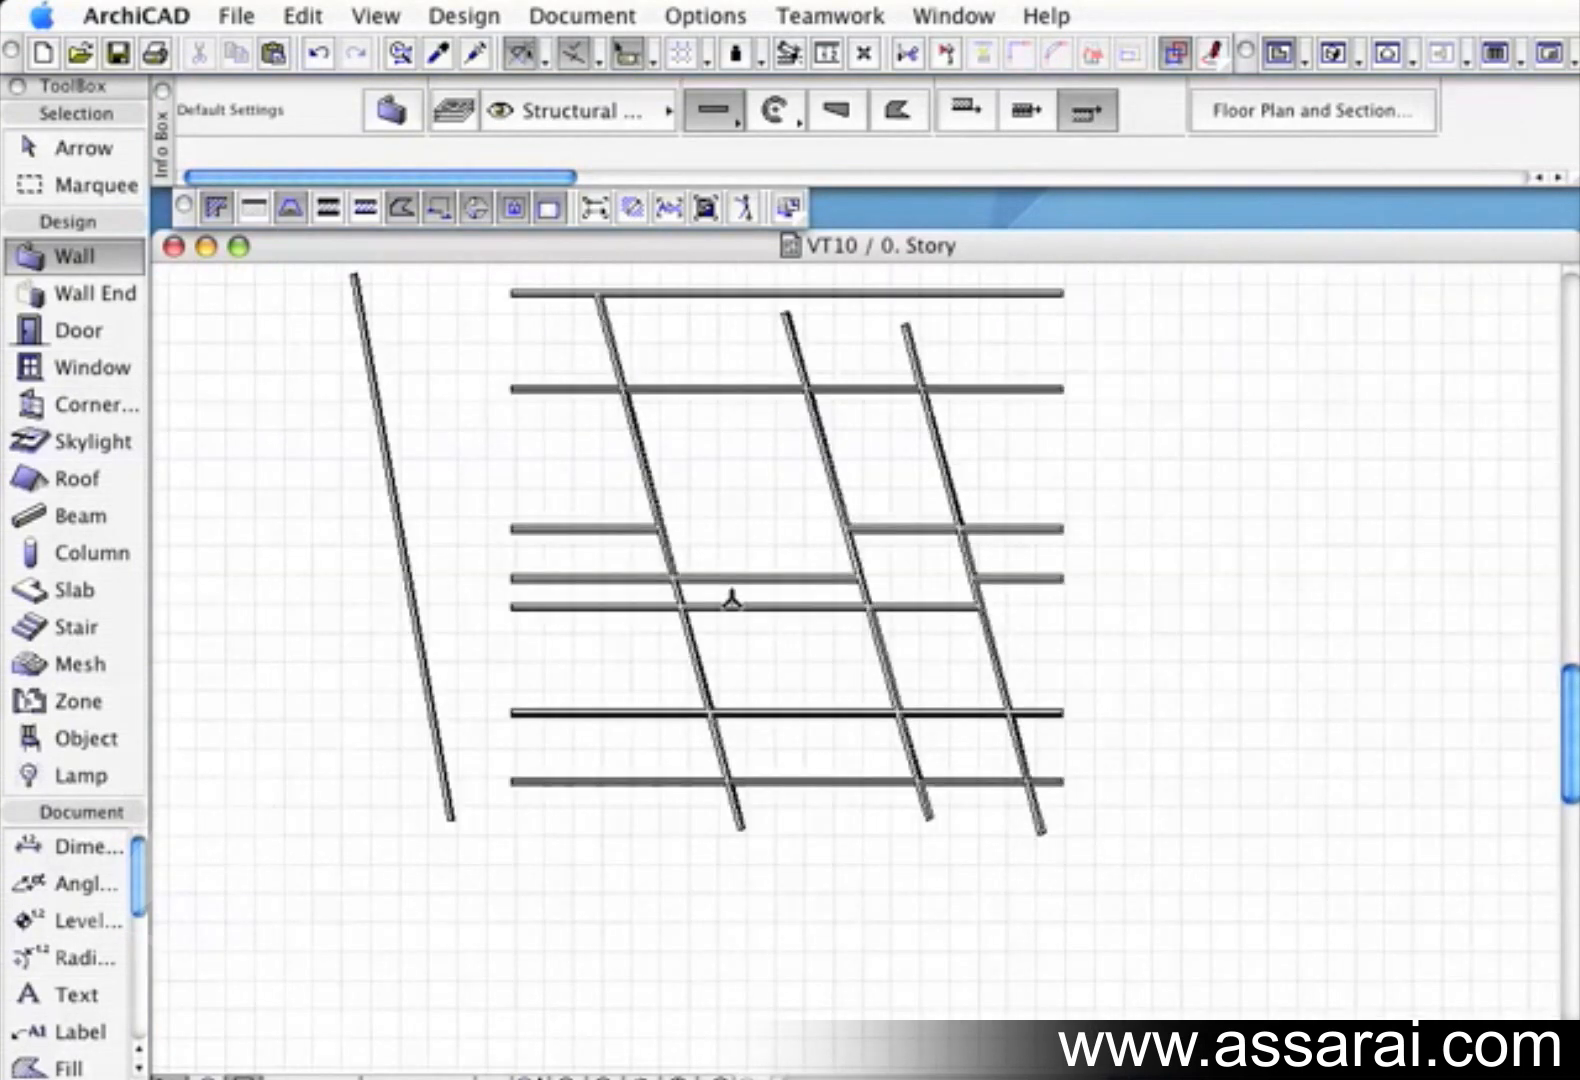
{"action": "left_click", "coordinate": [758, 579], "text": "super"}
{"action": "left_click", "coordinate": [780, 606], "text": "super"}
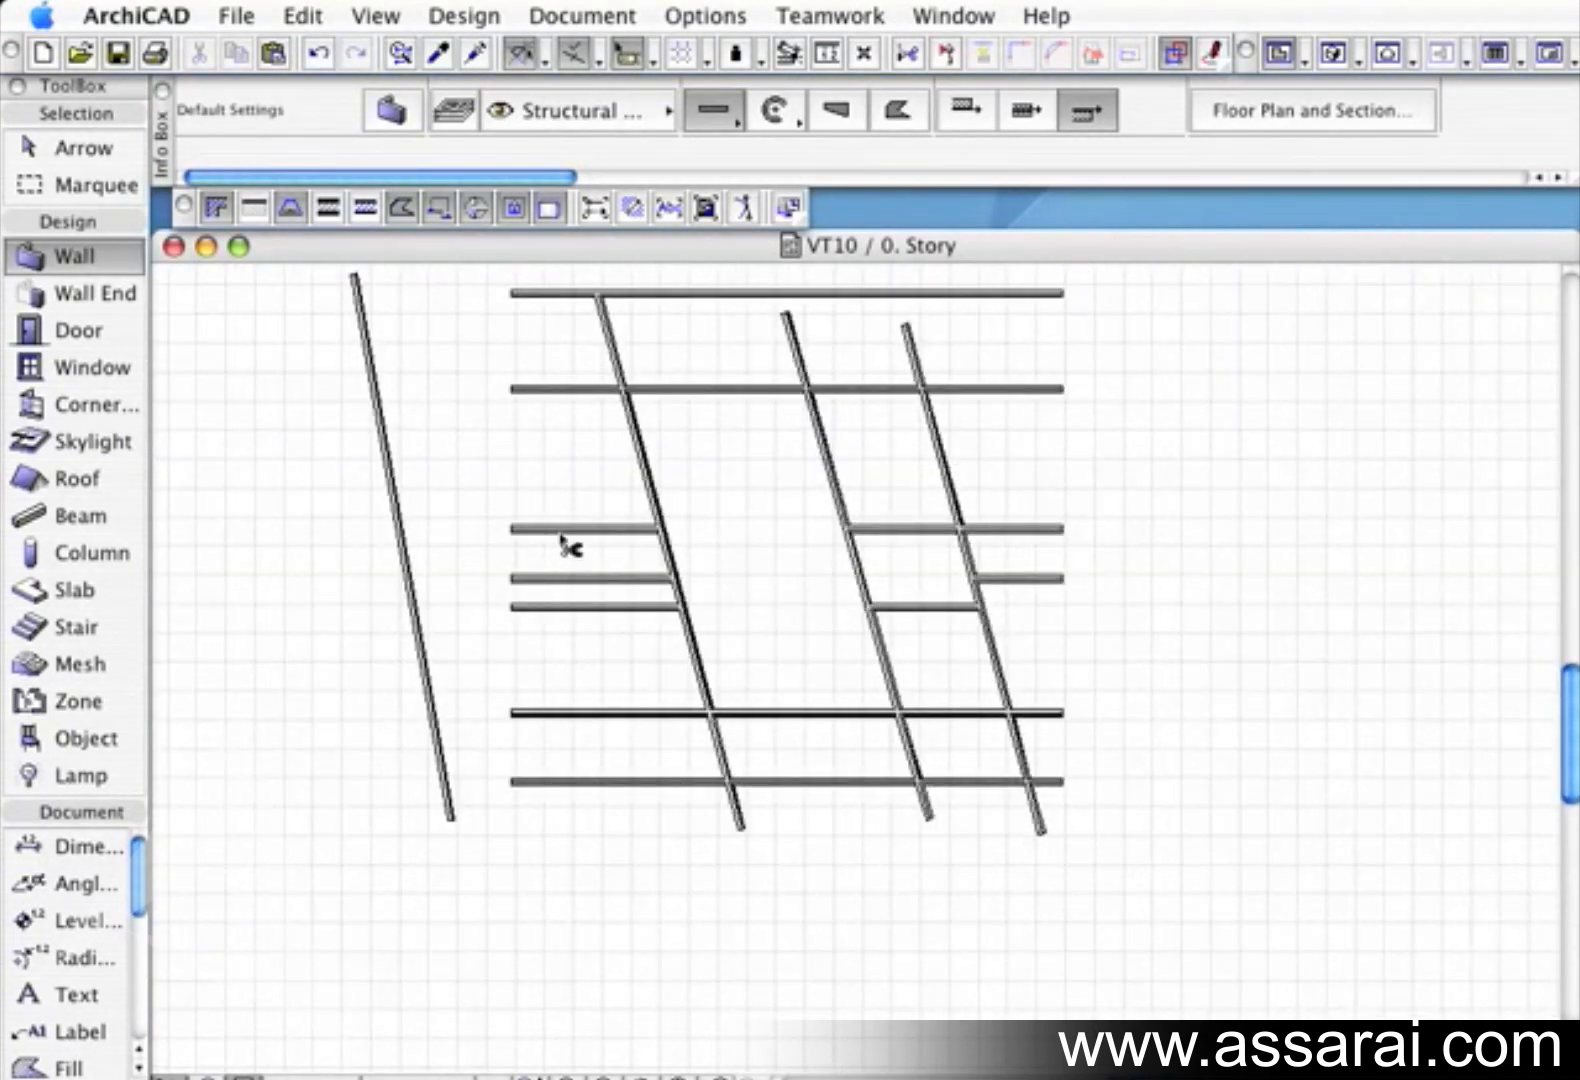
{"action": "left_click", "coordinate": [563, 530], "text": "super"}
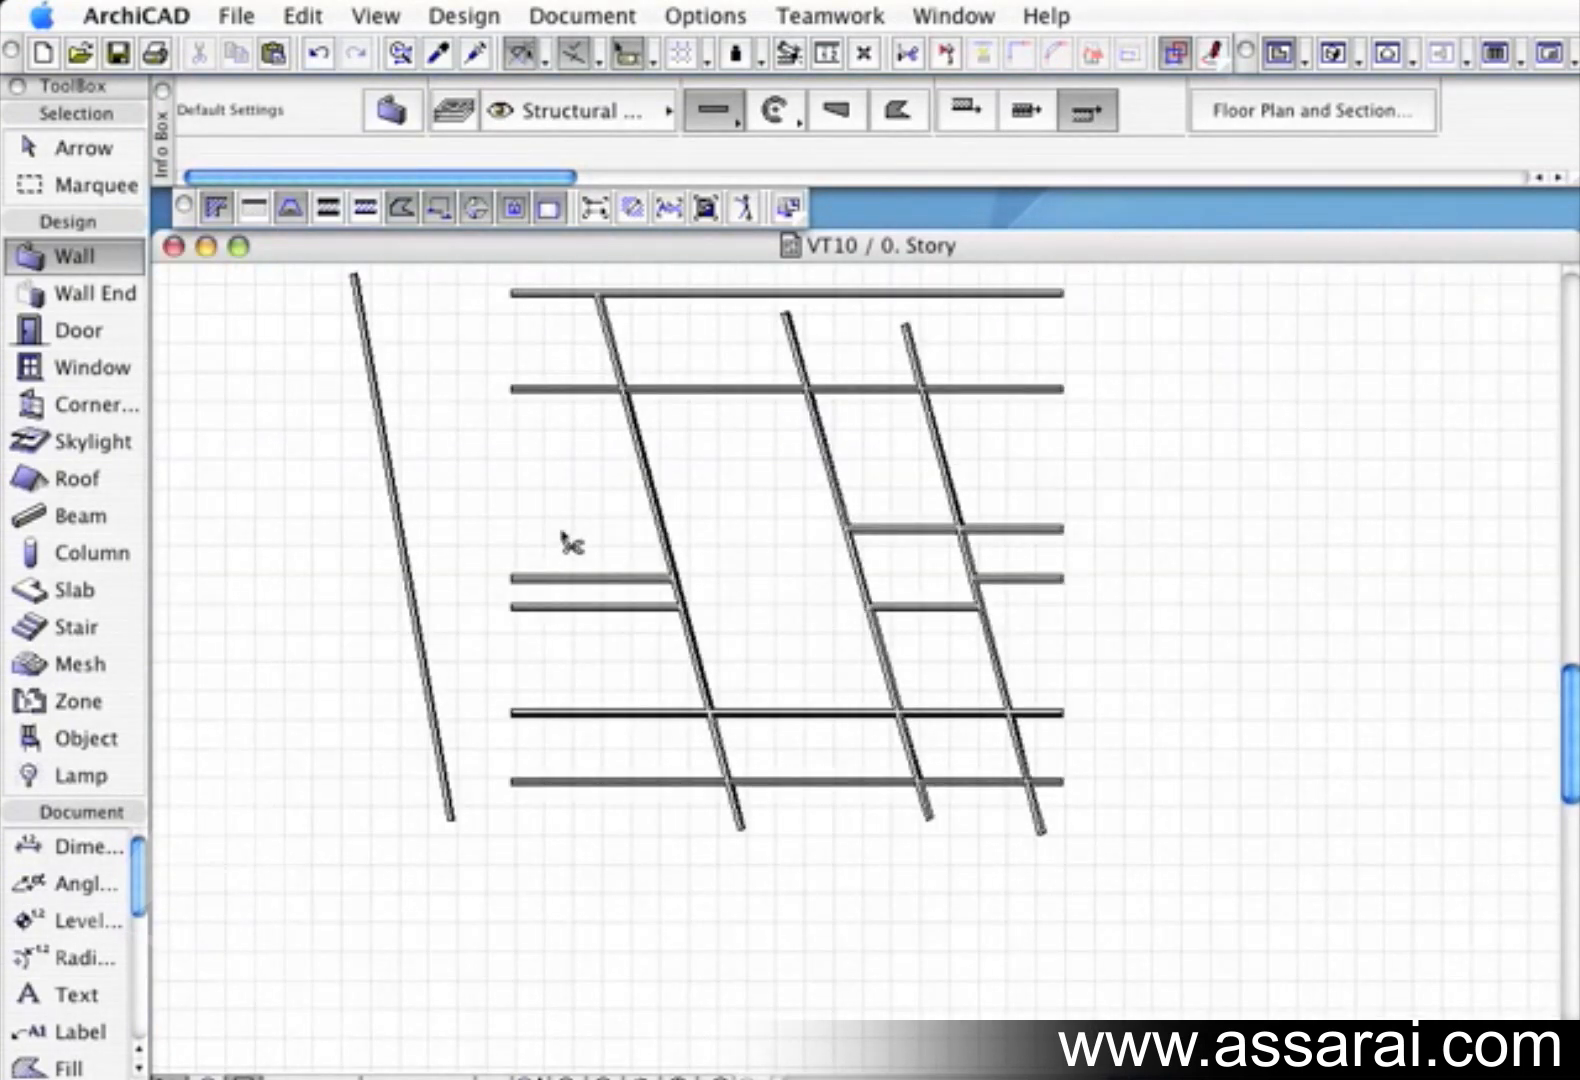
Extend the third and second horizontal walls from the top leftward to meet the leftmost slanted wall
{"action": "left_click", "coordinate": [889, 531], "text": "shift"}
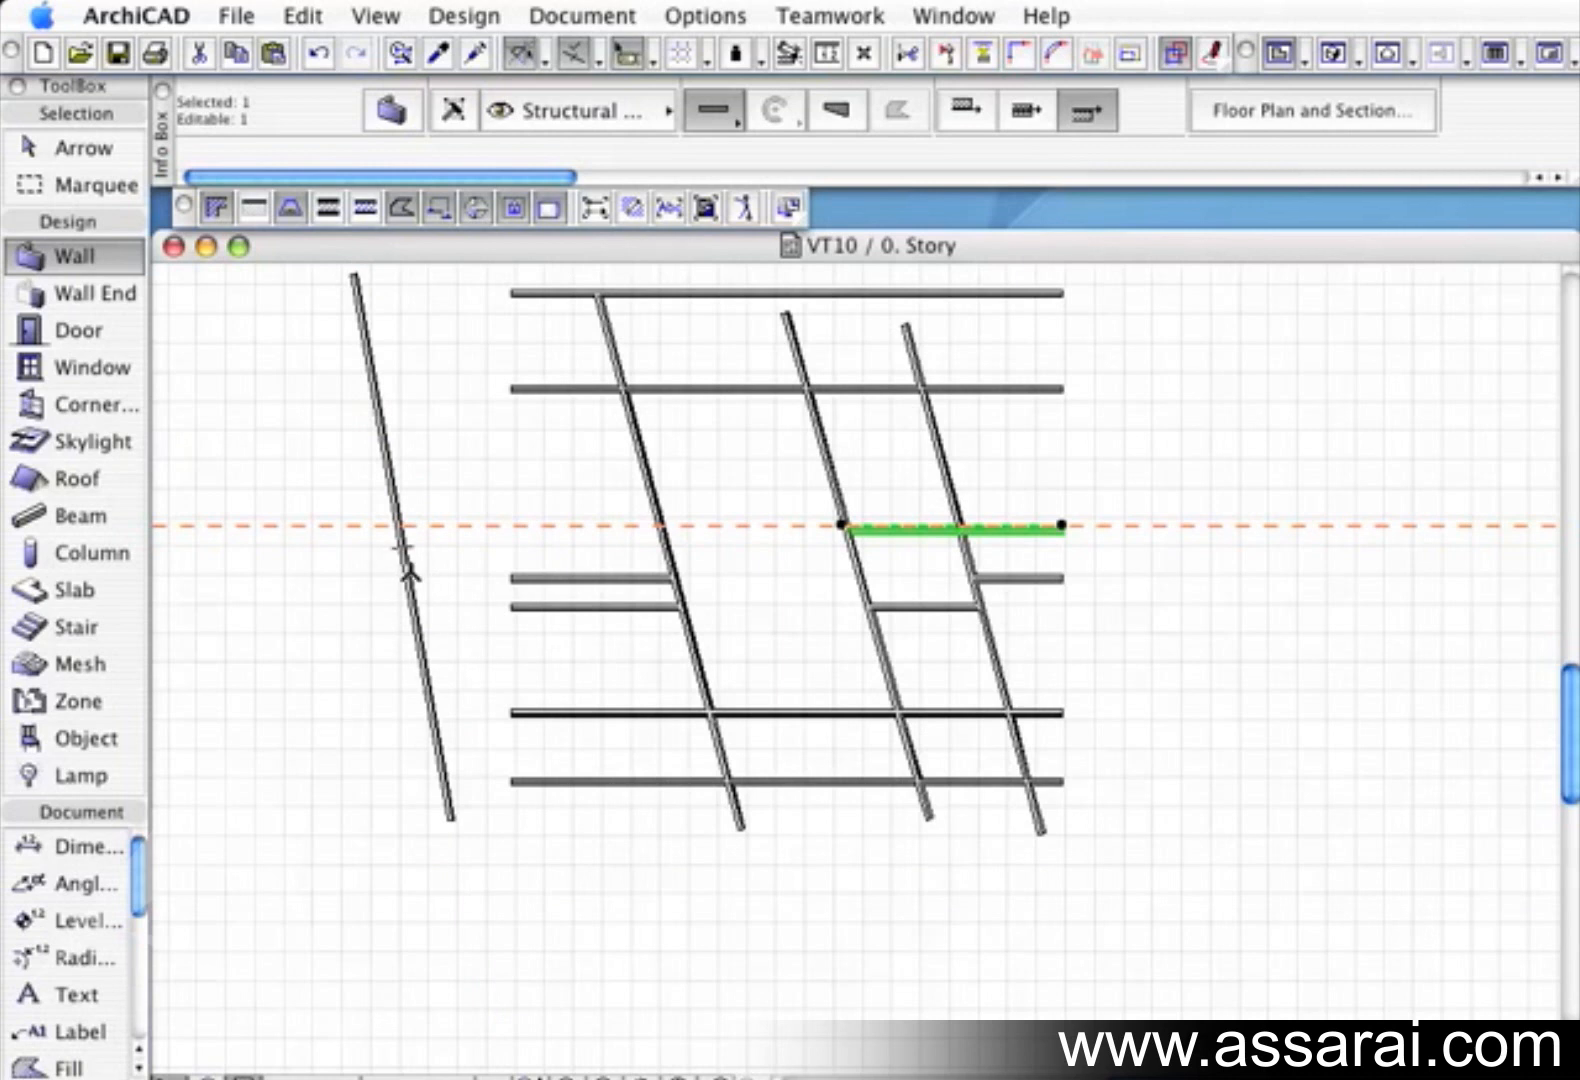
{"action": "left_click", "coordinate": [408, 568]}
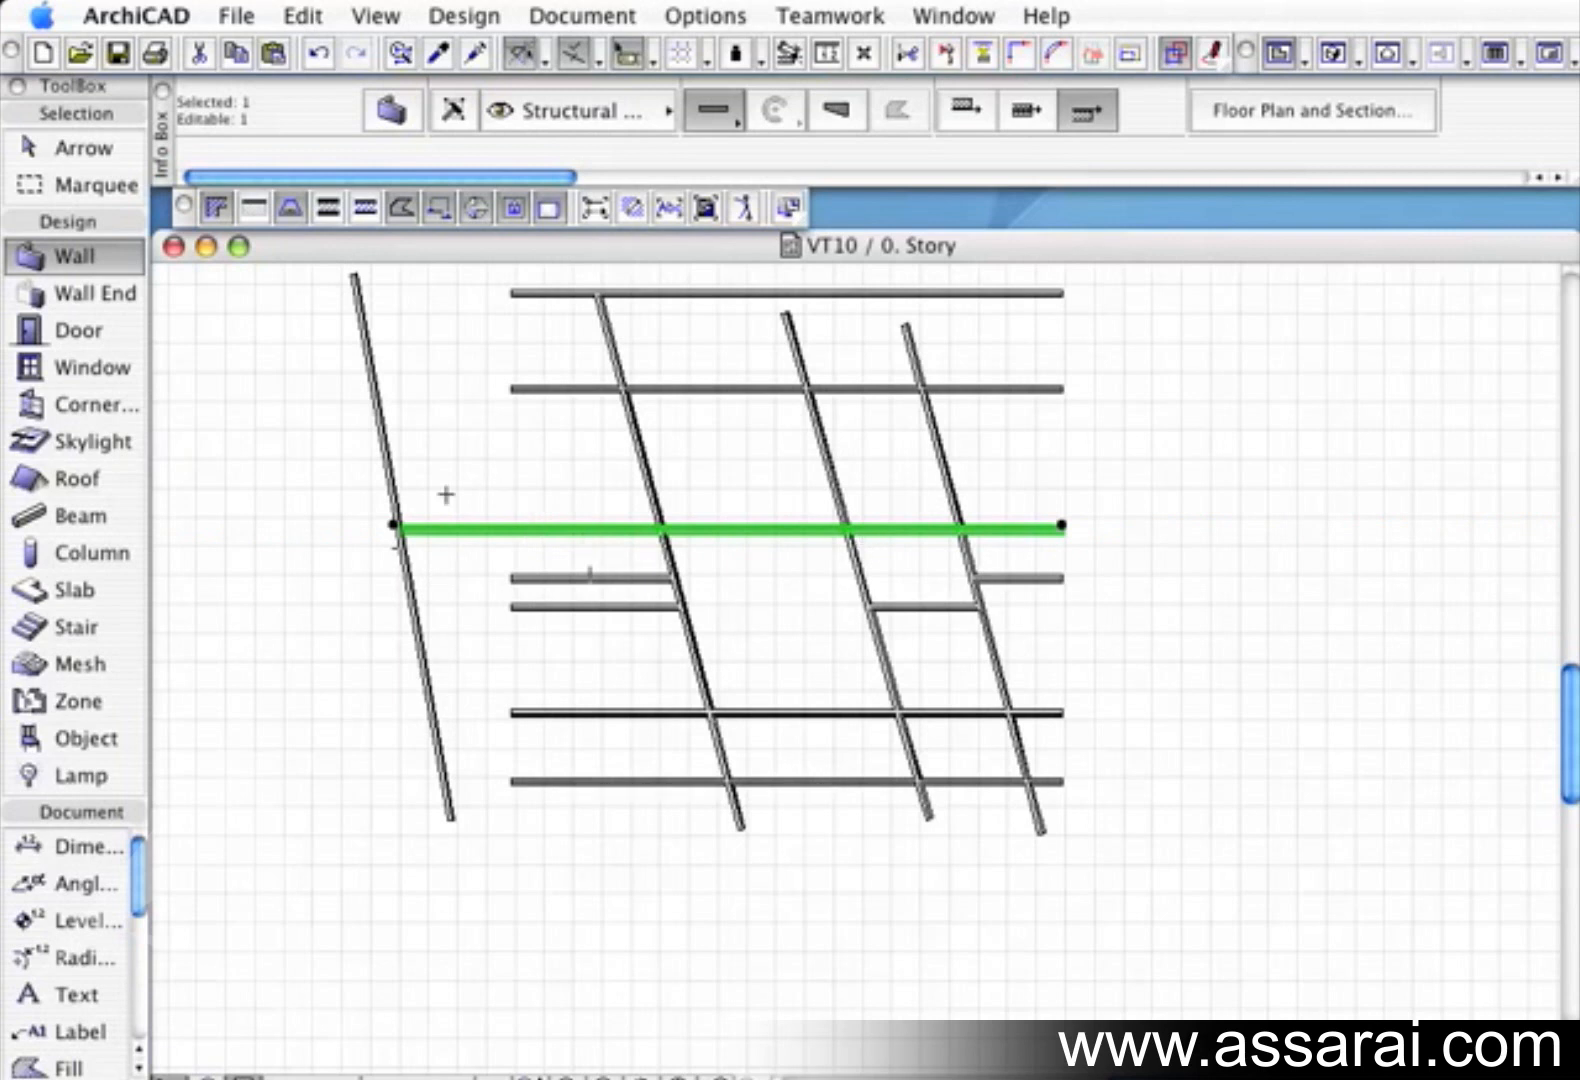
{"action": "key", "text": "Escape"}
{"action": "left_click", "coordinate": [533, 390], "text": "shift"}
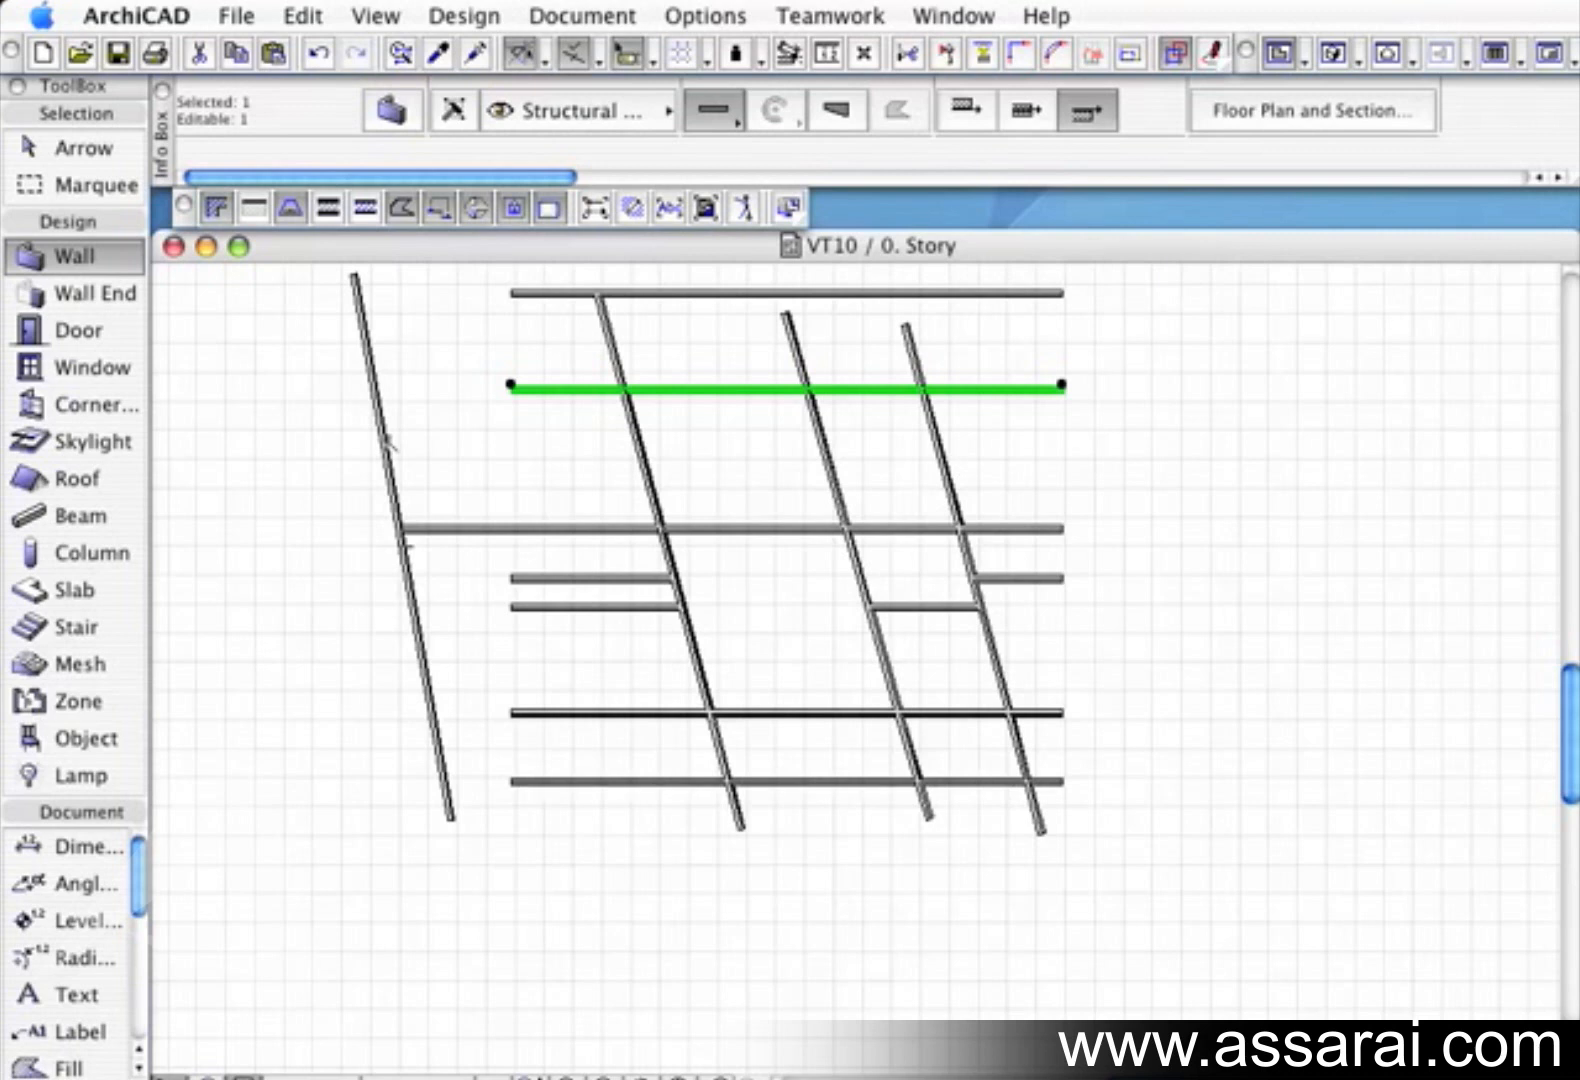
{"action": "left_click", "coordinate": [388, 441]}
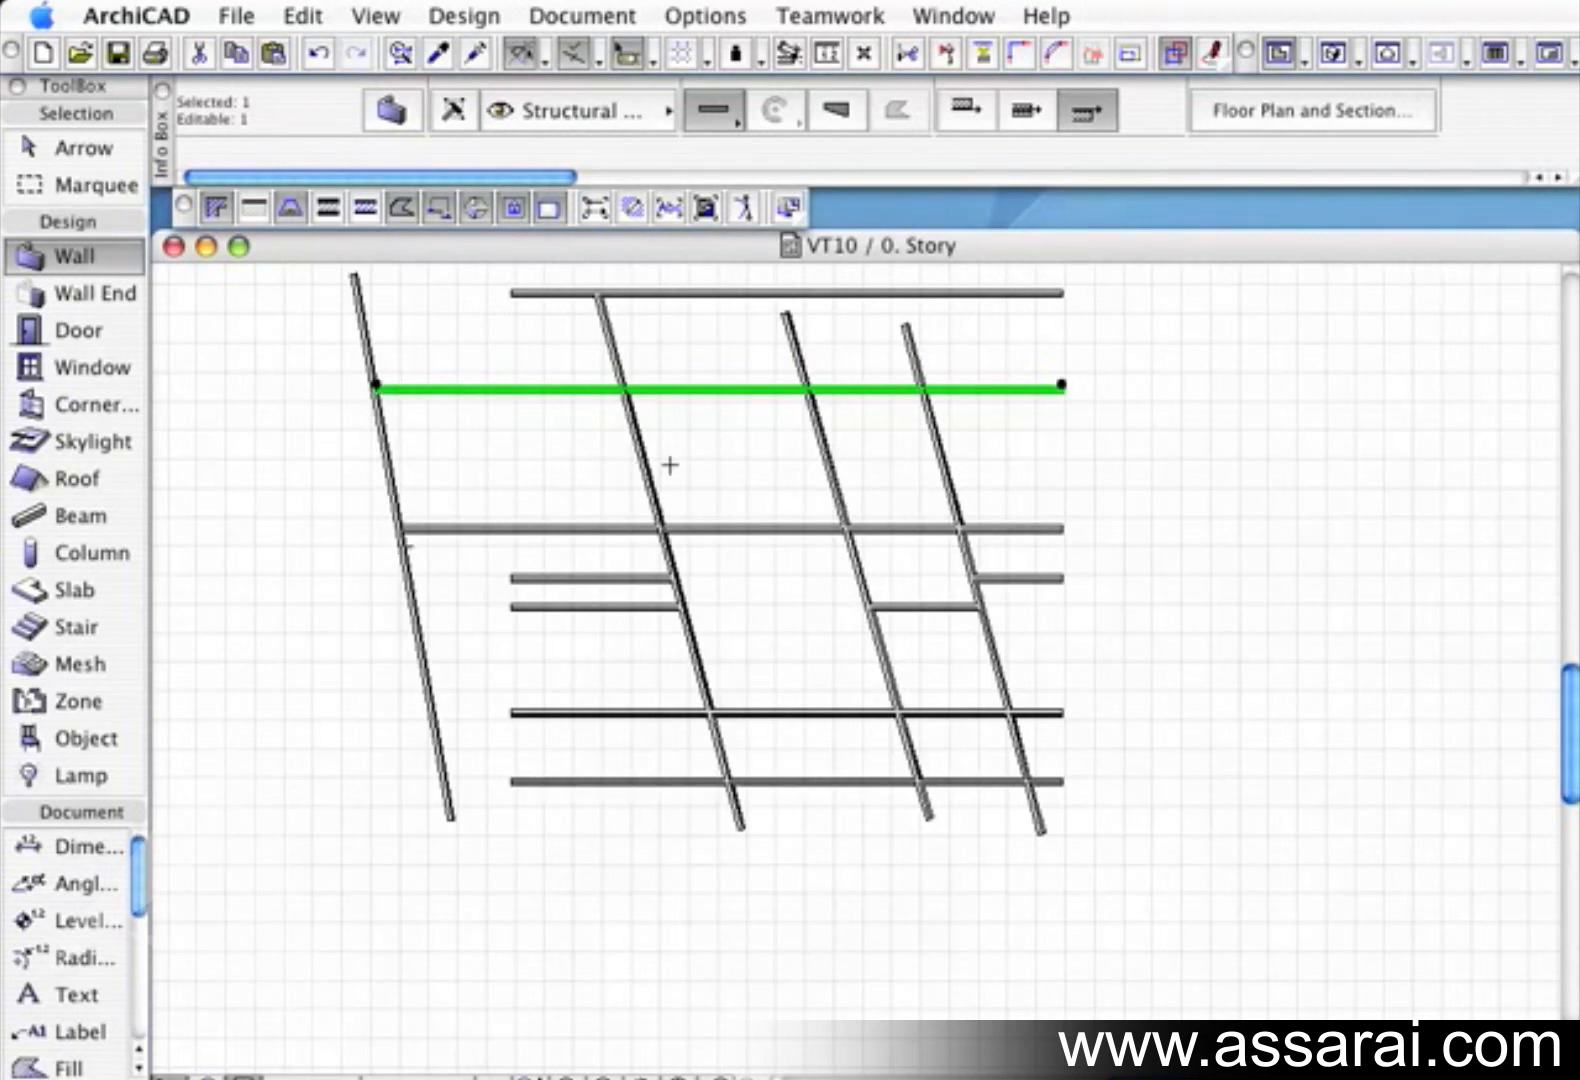
{"action": "key", "text": "Escape"}
Trim the two right slanted walls at their upper ends: one to the second horizontal wall, the rightmost to the third
{"action": "left_click", "coordinate": [809, 358], "text": "super"}
{"action": "left_click", "coordinate": [920, 372], "text": "super"}
{"action": "left_click", "coordinate": [946, 480], "text": "super"}
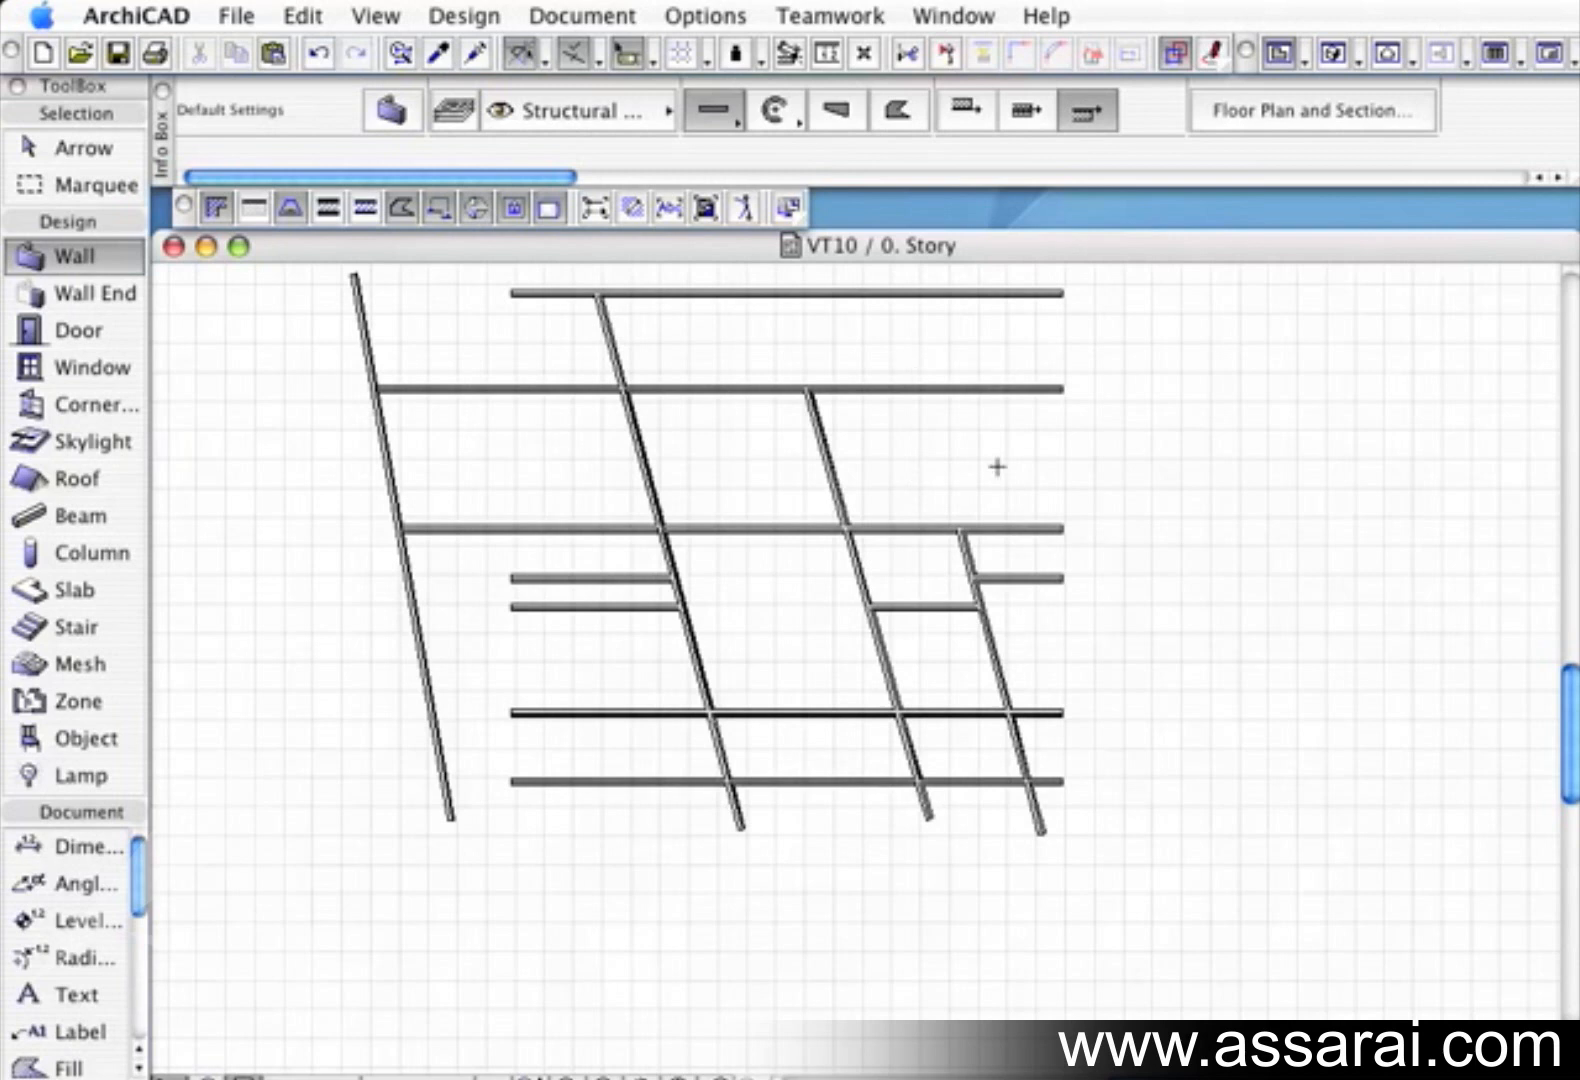
Extend the rightmost slanted wall up to the topmost horizontal wall, and trim it back to the third horizontal wall
{"action": "left_click", "coordinate": [1002, 645]}
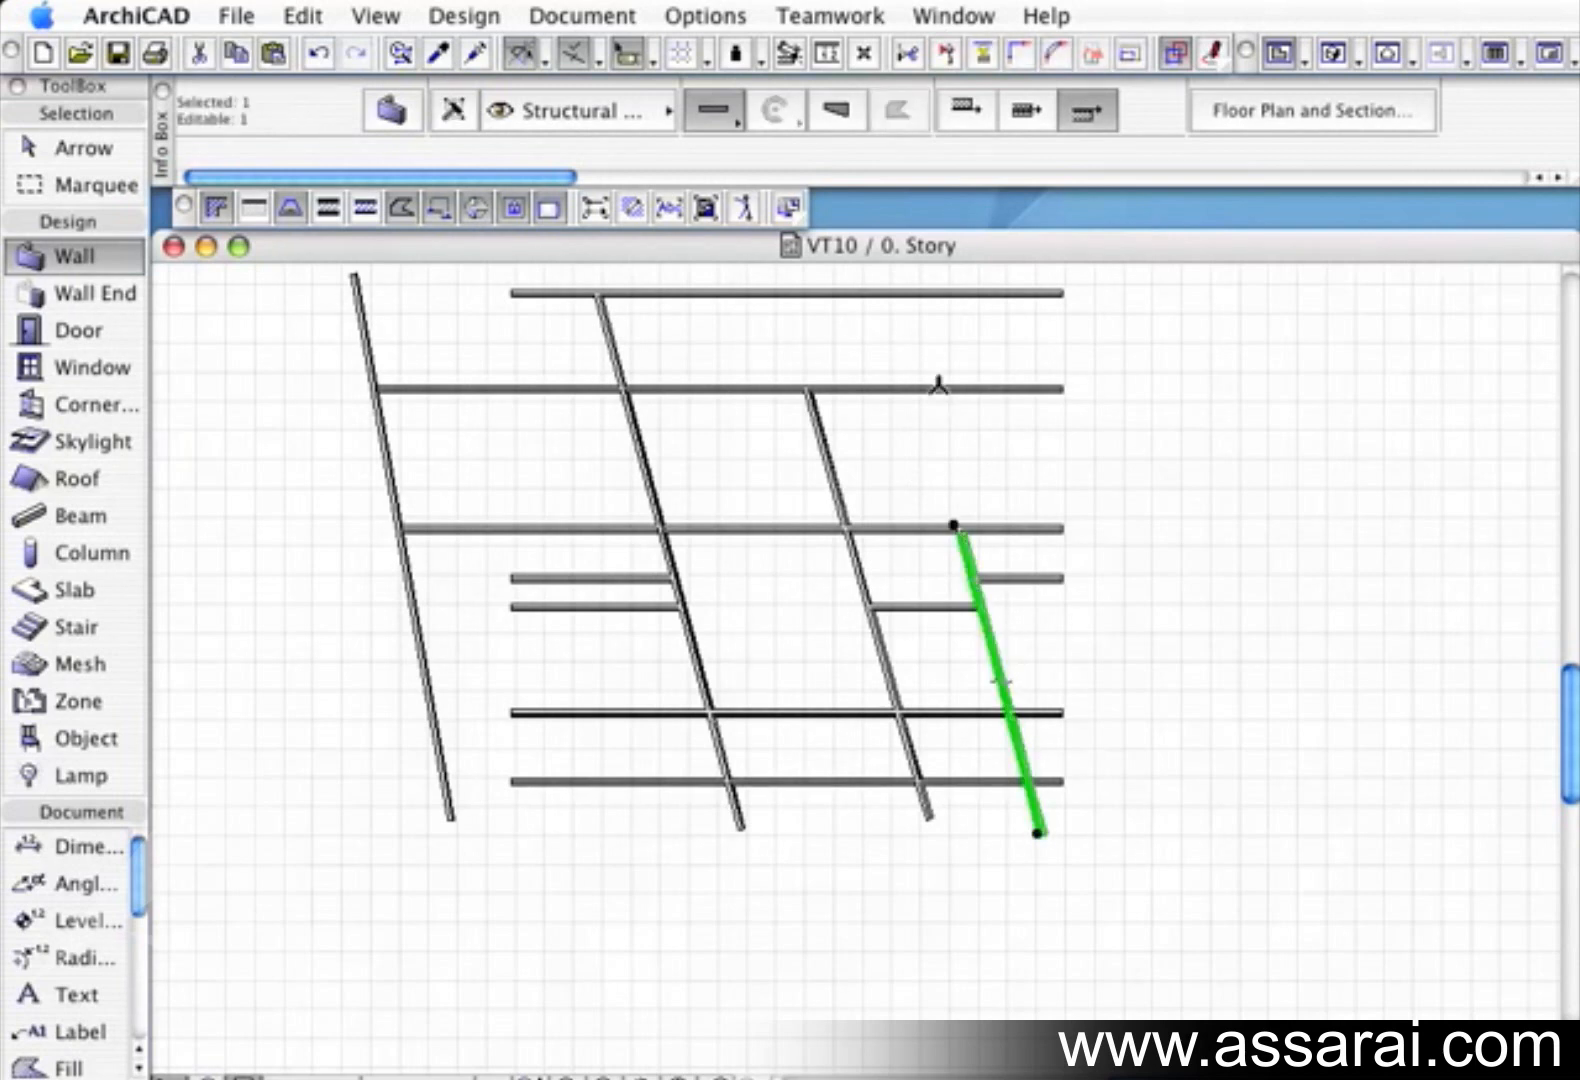
{"action": "left_click", "coordinate": [935, 385], "text": "super"}
{"action": "left_click", "coordinate": [938, 296], "text": "super"}
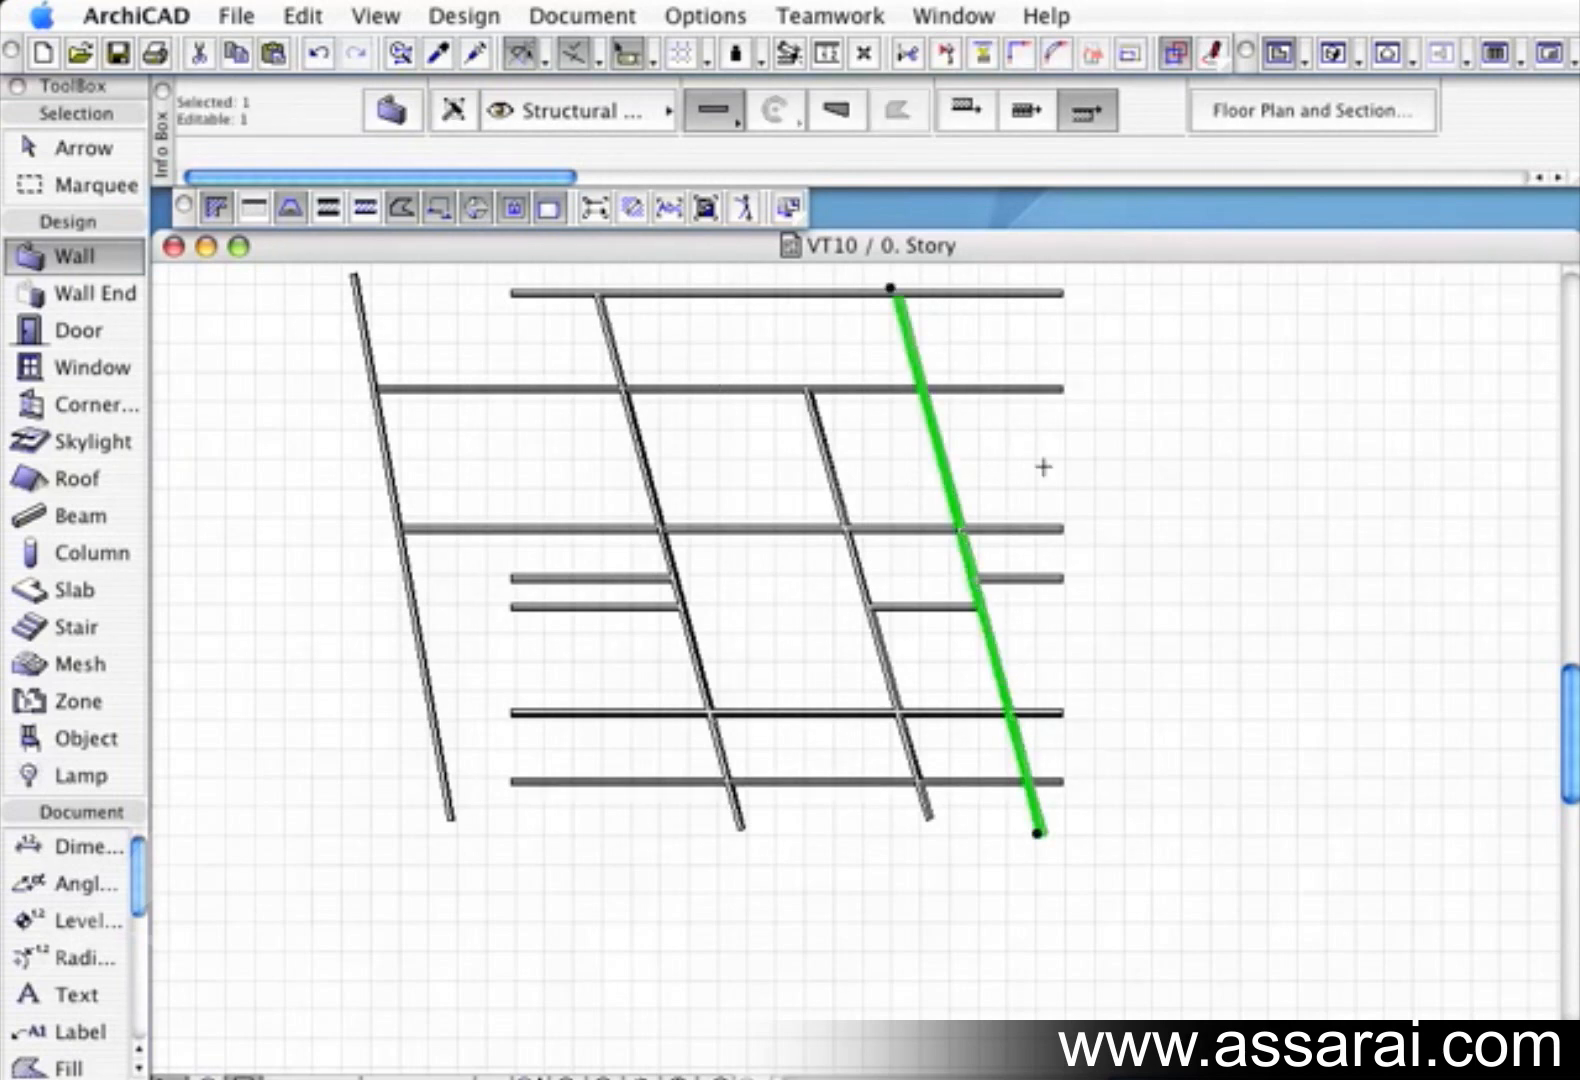
{"action": "key", "text": "Escape"}
{"action": "left_click", "coordinate": [958, 470], "text": "super"}
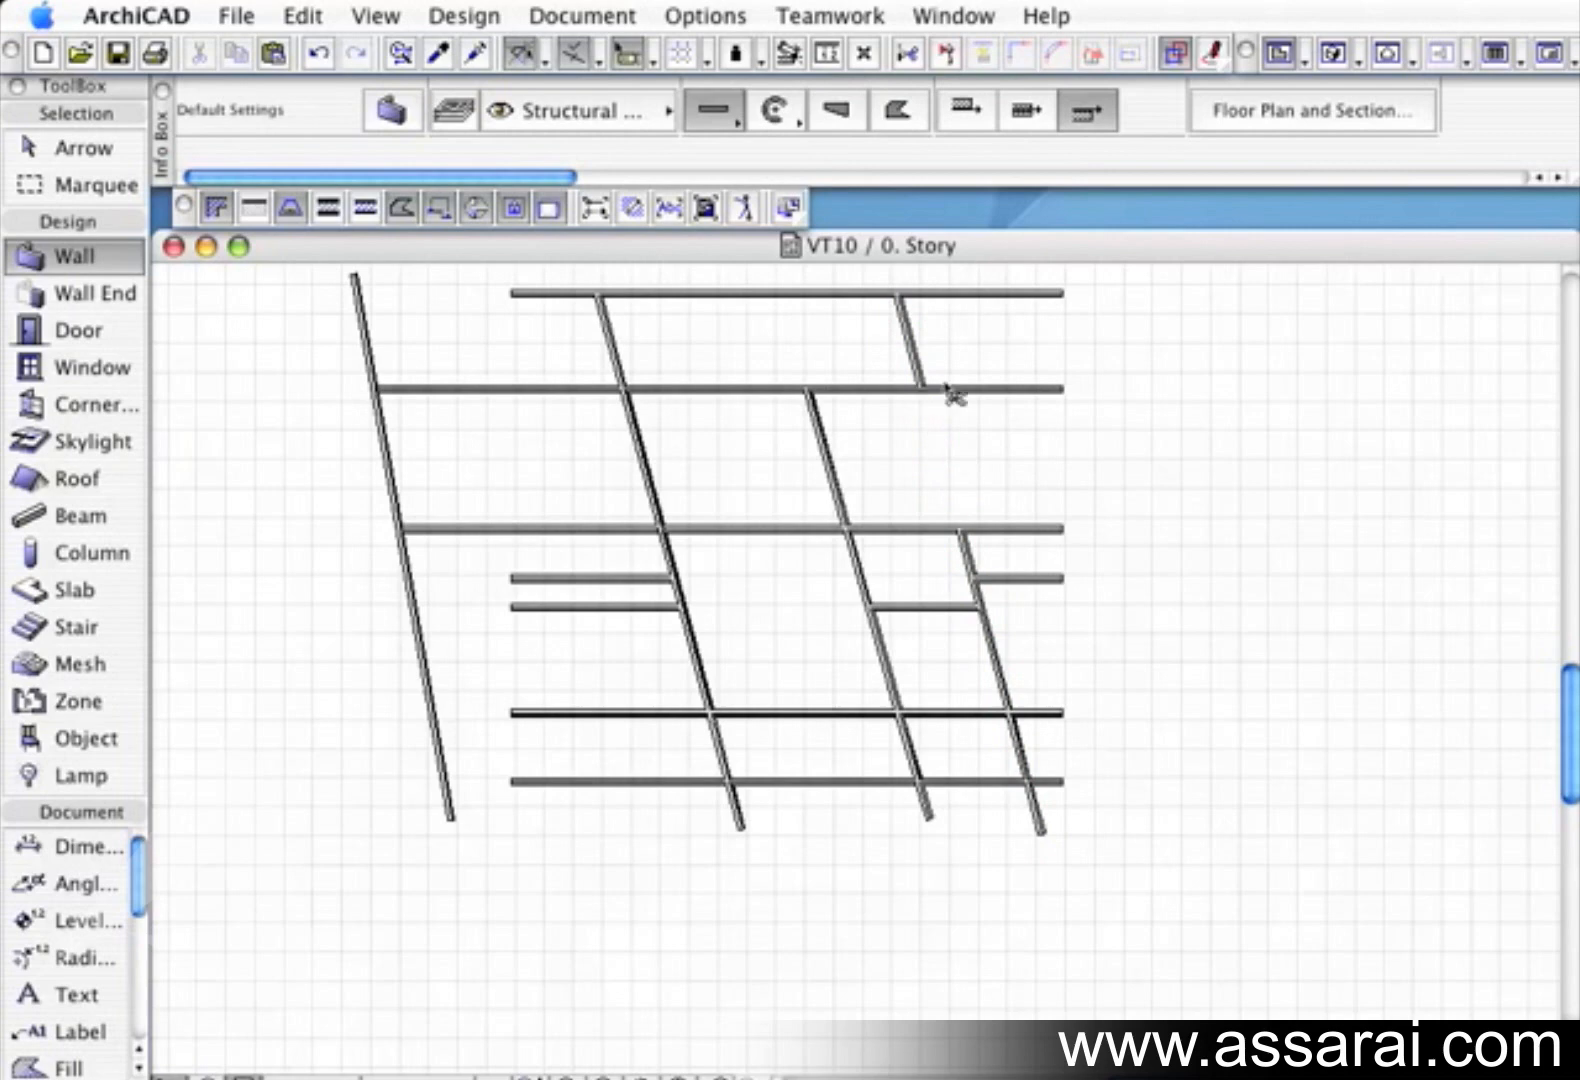
{"action": "left_click", "coordinate": [925, 343], "text": "super"}
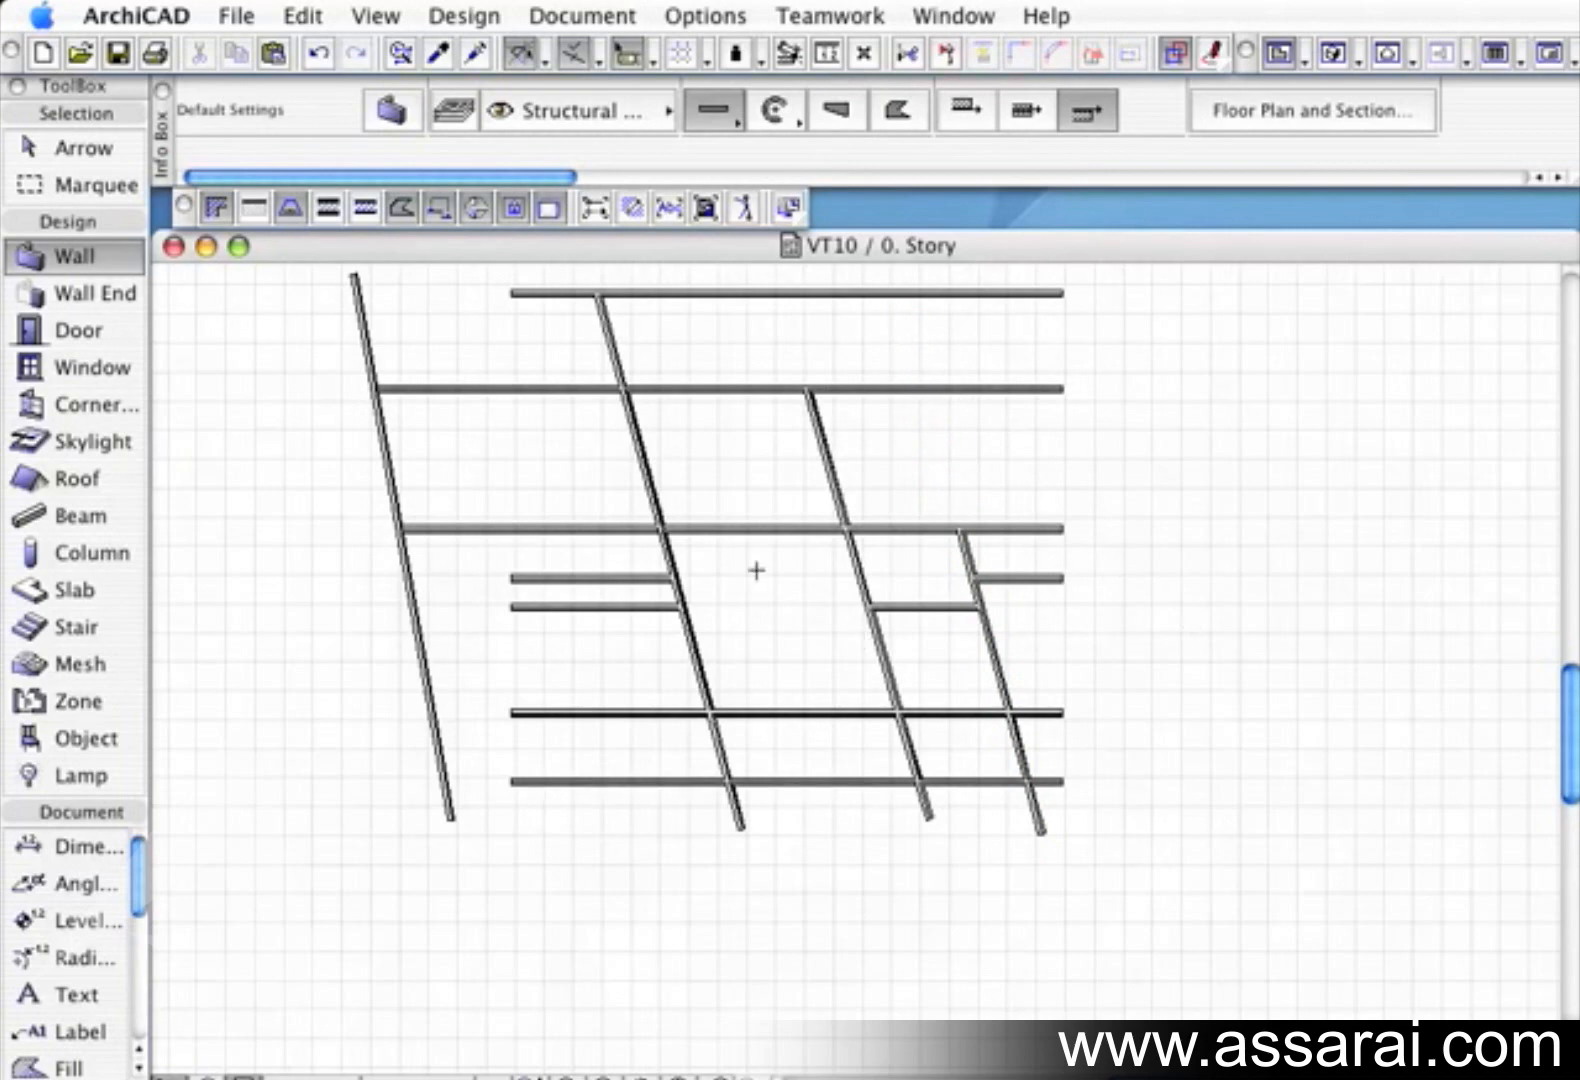
Set the composite structure for new walls to 240 EXT
{"action": "middle_click_drag", "start_coordinate": [755, 568], "coordinate": [871, 727]}
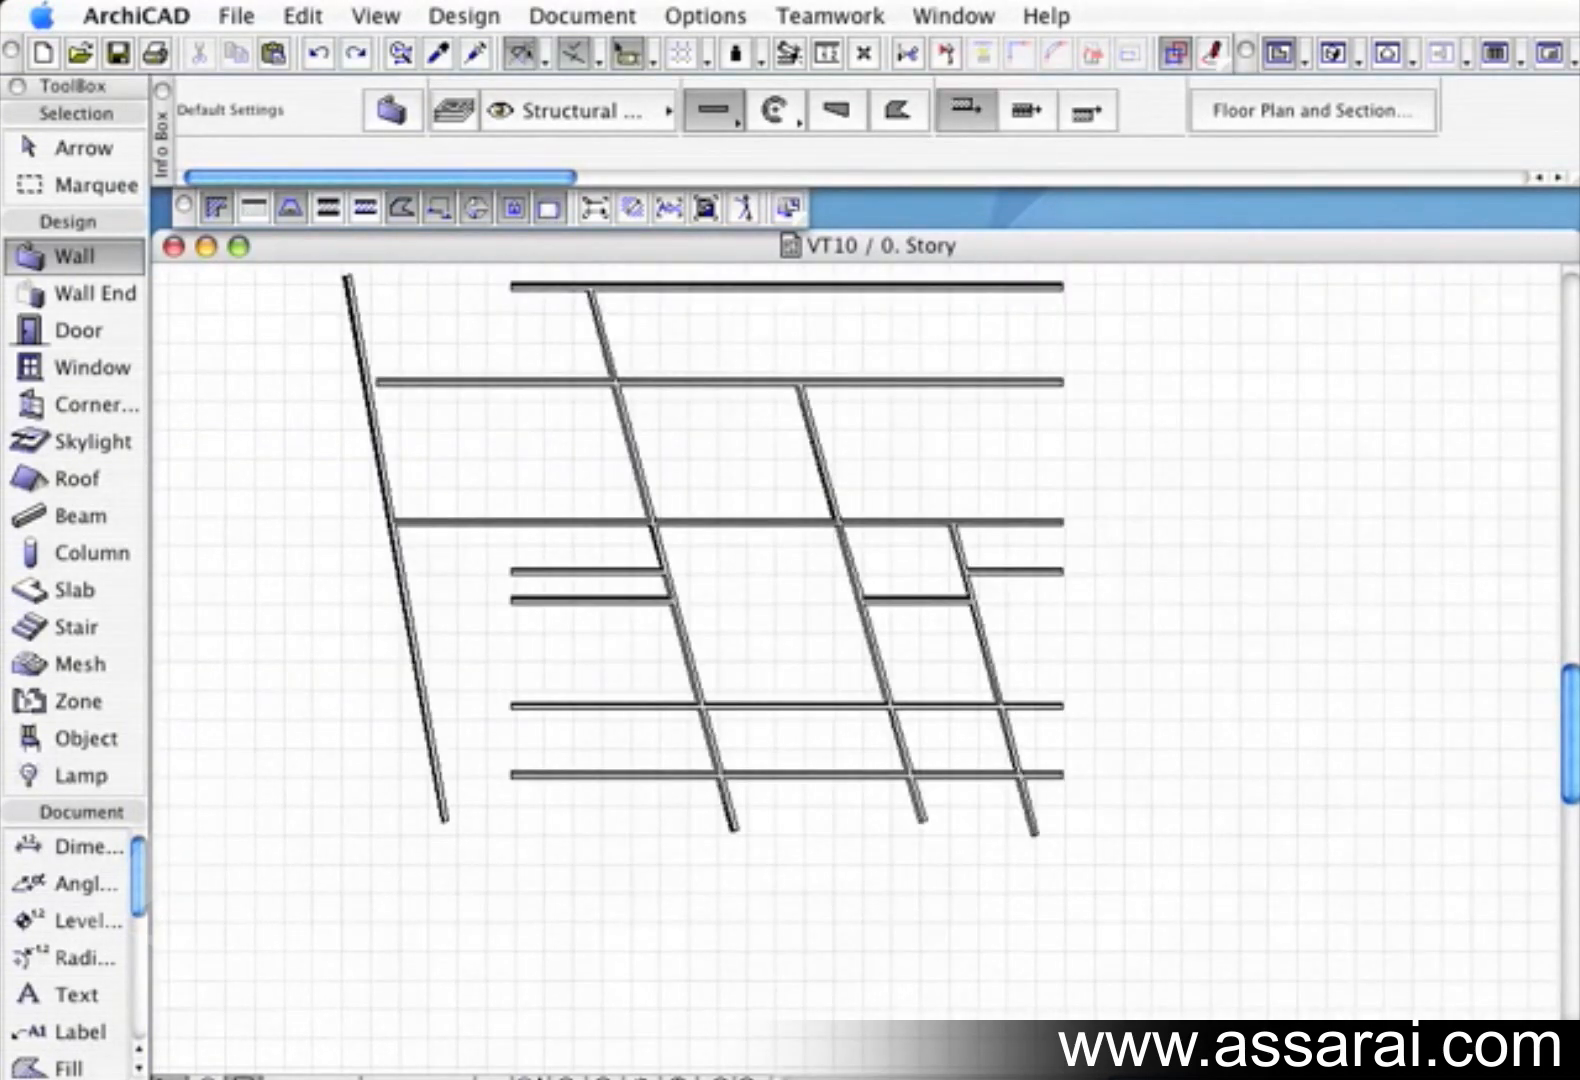
{"action": "middle_click_drag", "start_coordinate": [1270, 530], "coordinate": [716, 603]}
{"action": "middle_click_drag", "start_coordinate": [1342, 581], "coordinate": [913, 684]}
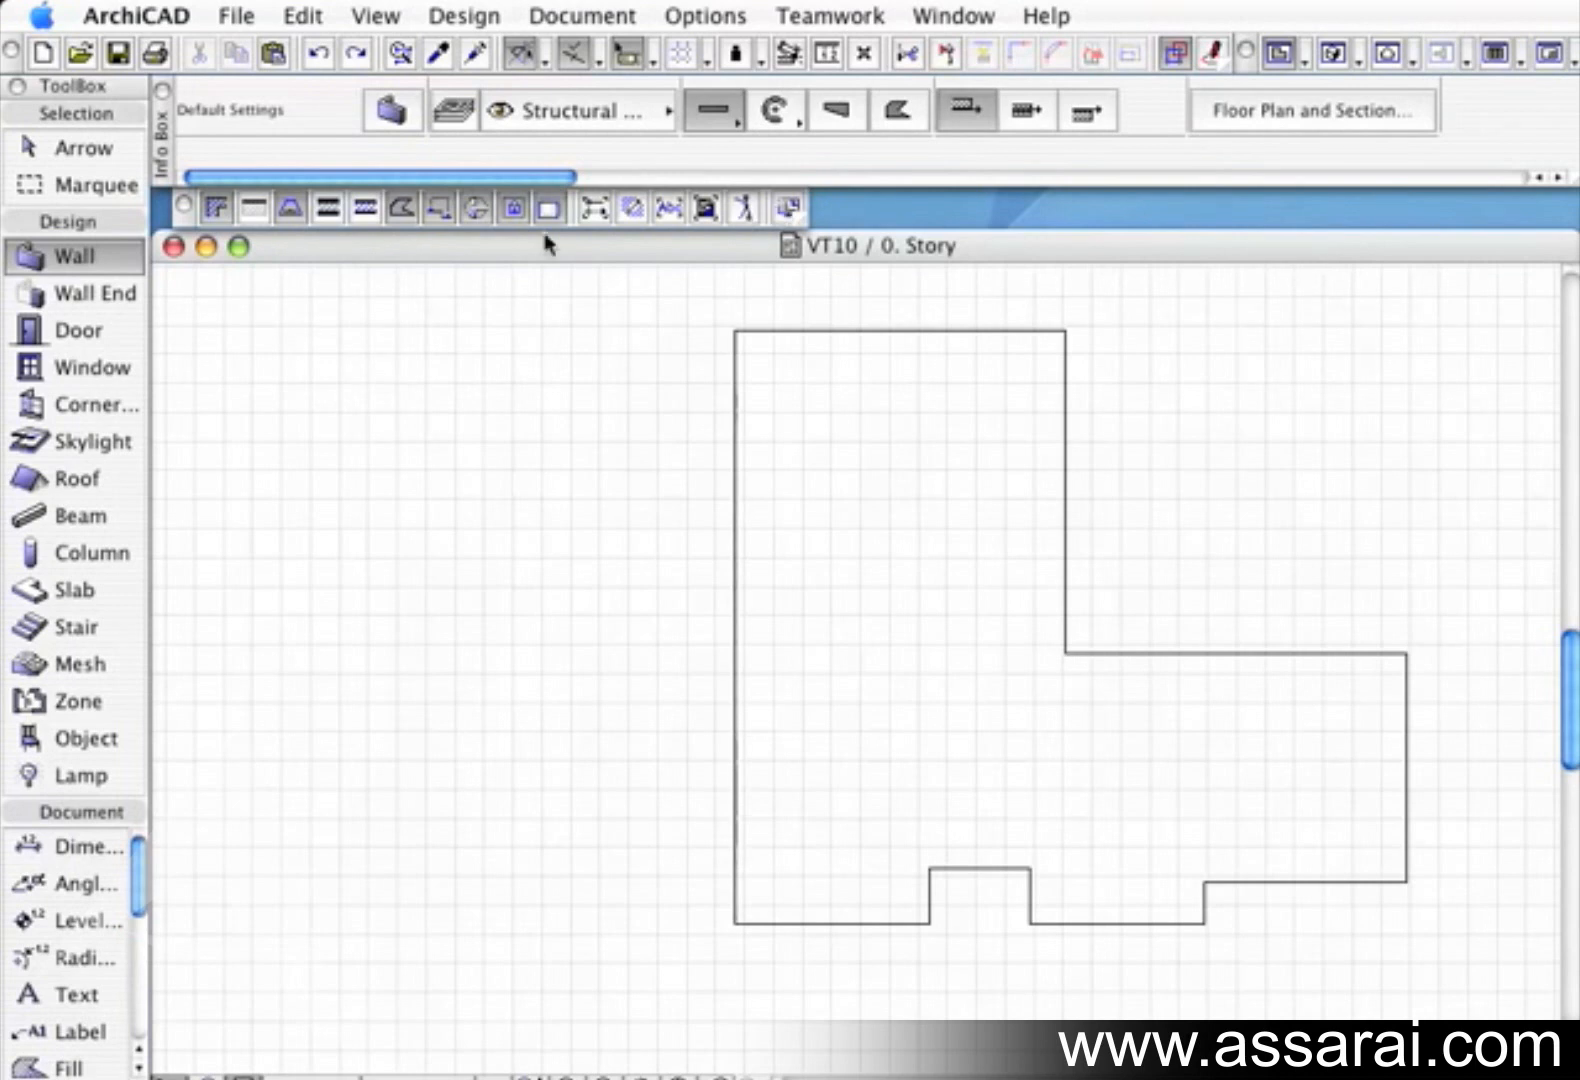
{"action": "scroll", "coordinate": [952, 142], "scroll_direction": "down", "scroll_amount": 2}
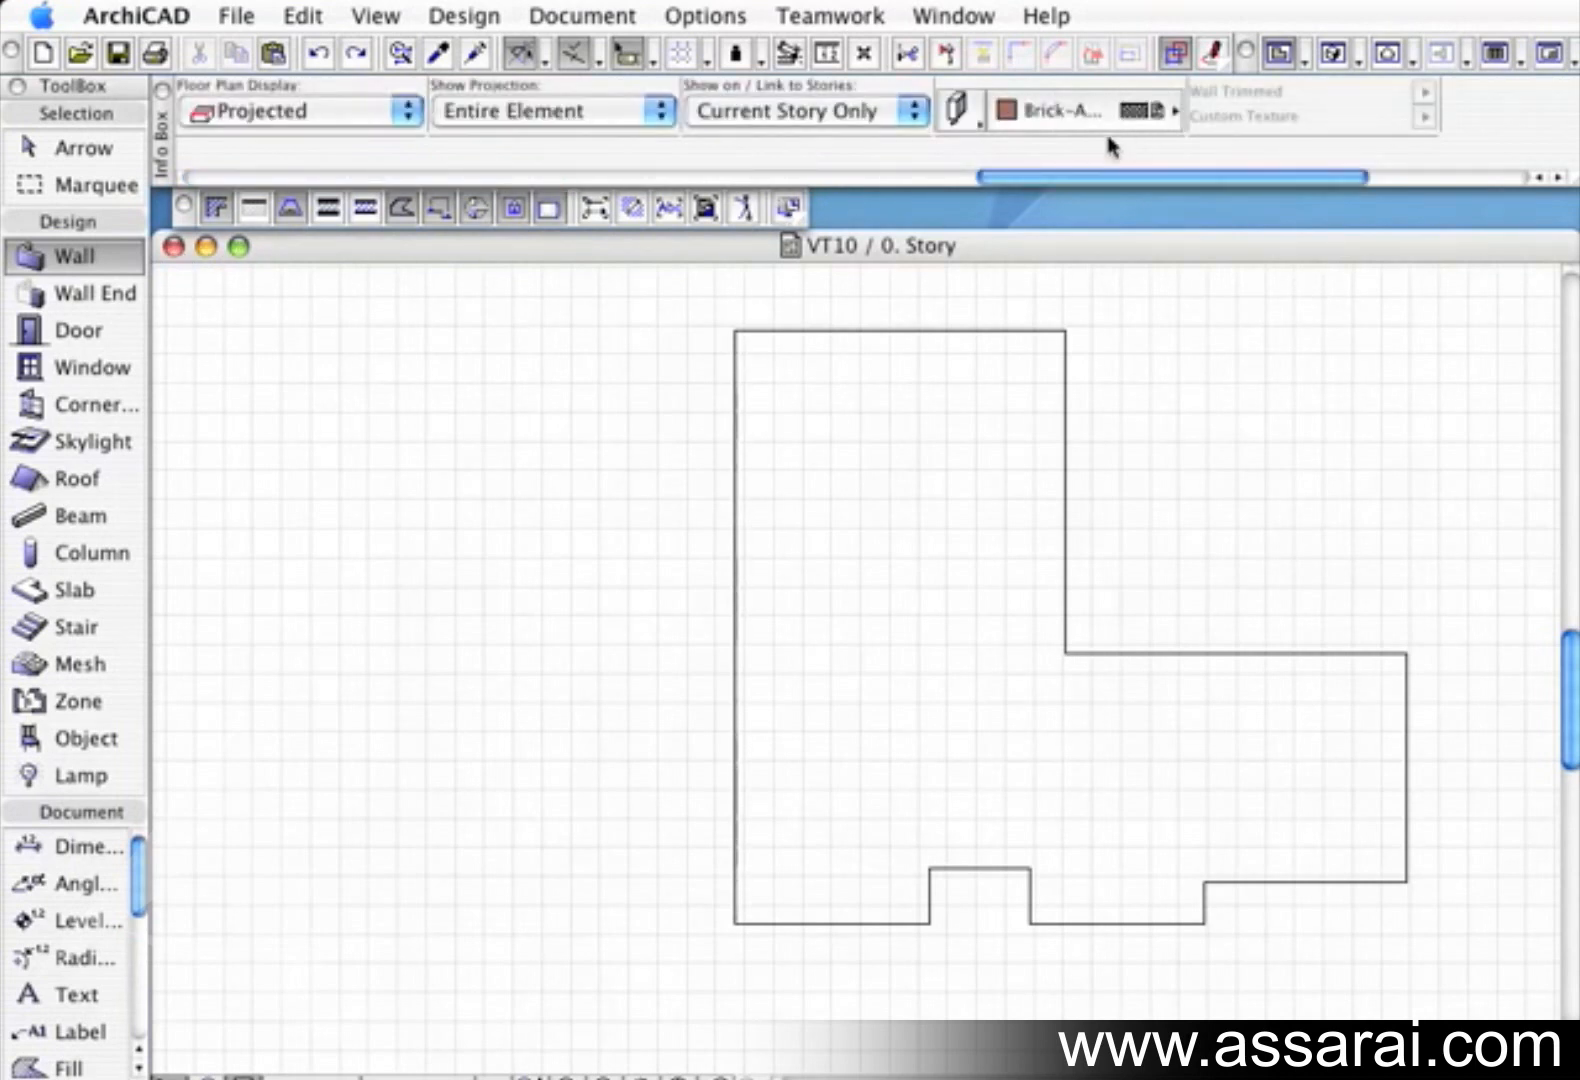
{"action": "scroll", "coordinate": [890, 136], "scroll_direction": "down", "scroll_amount": 2}
{"action": "scroll", "coordinate": [948, 136], "scroll_direction": "up", "scroll_amount": 5}
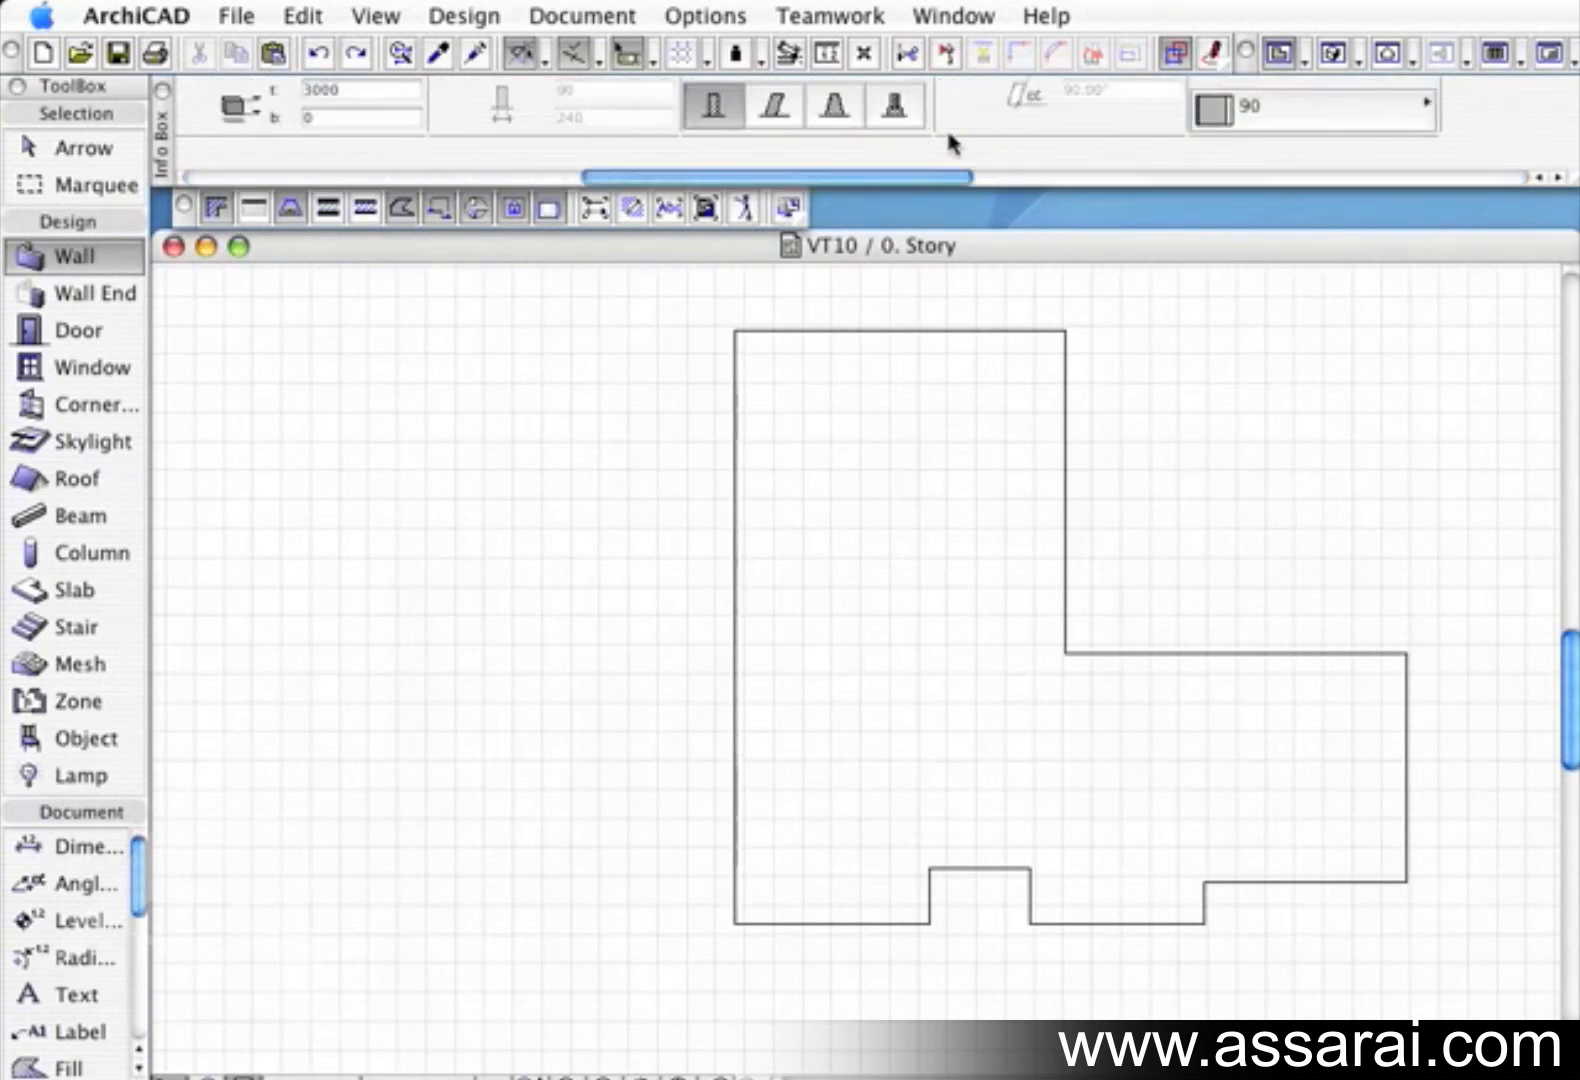
{"action": "scroll", "coordinate": [958, 140], "scroll_direction": "down", "scroll_amount": 3}
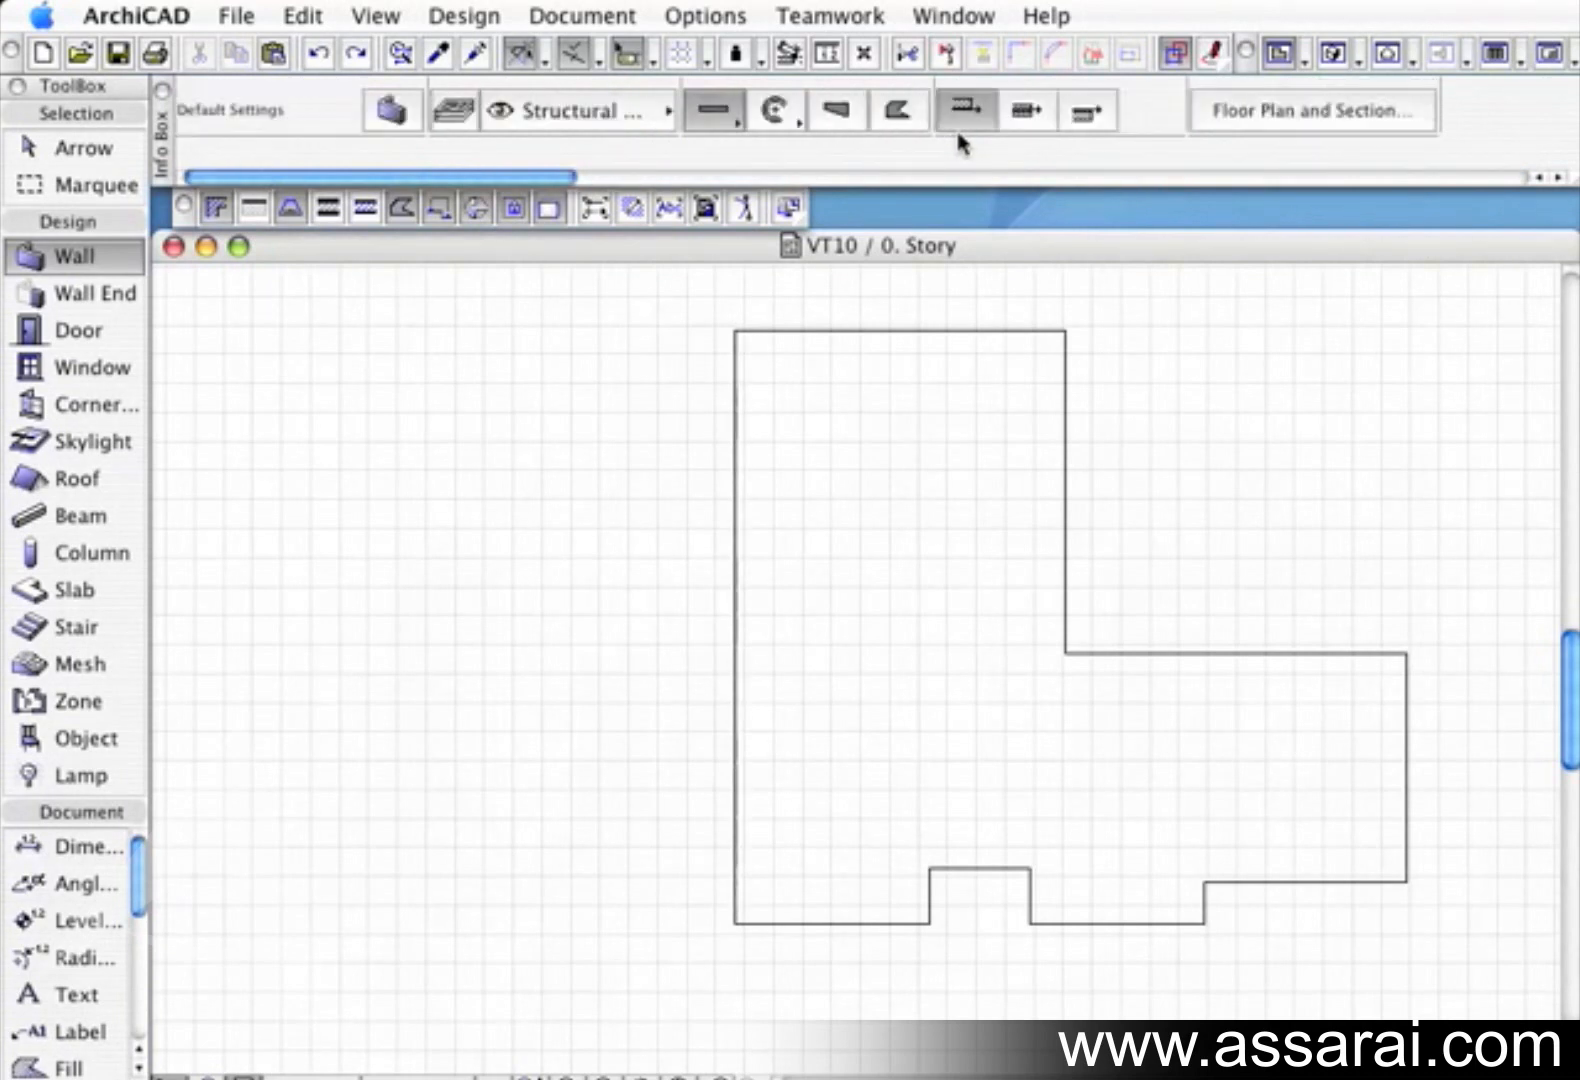
{"action": "scroll", "coordinate": [955, 126], "scroll_direction": "down", "scroll_amount": 2}
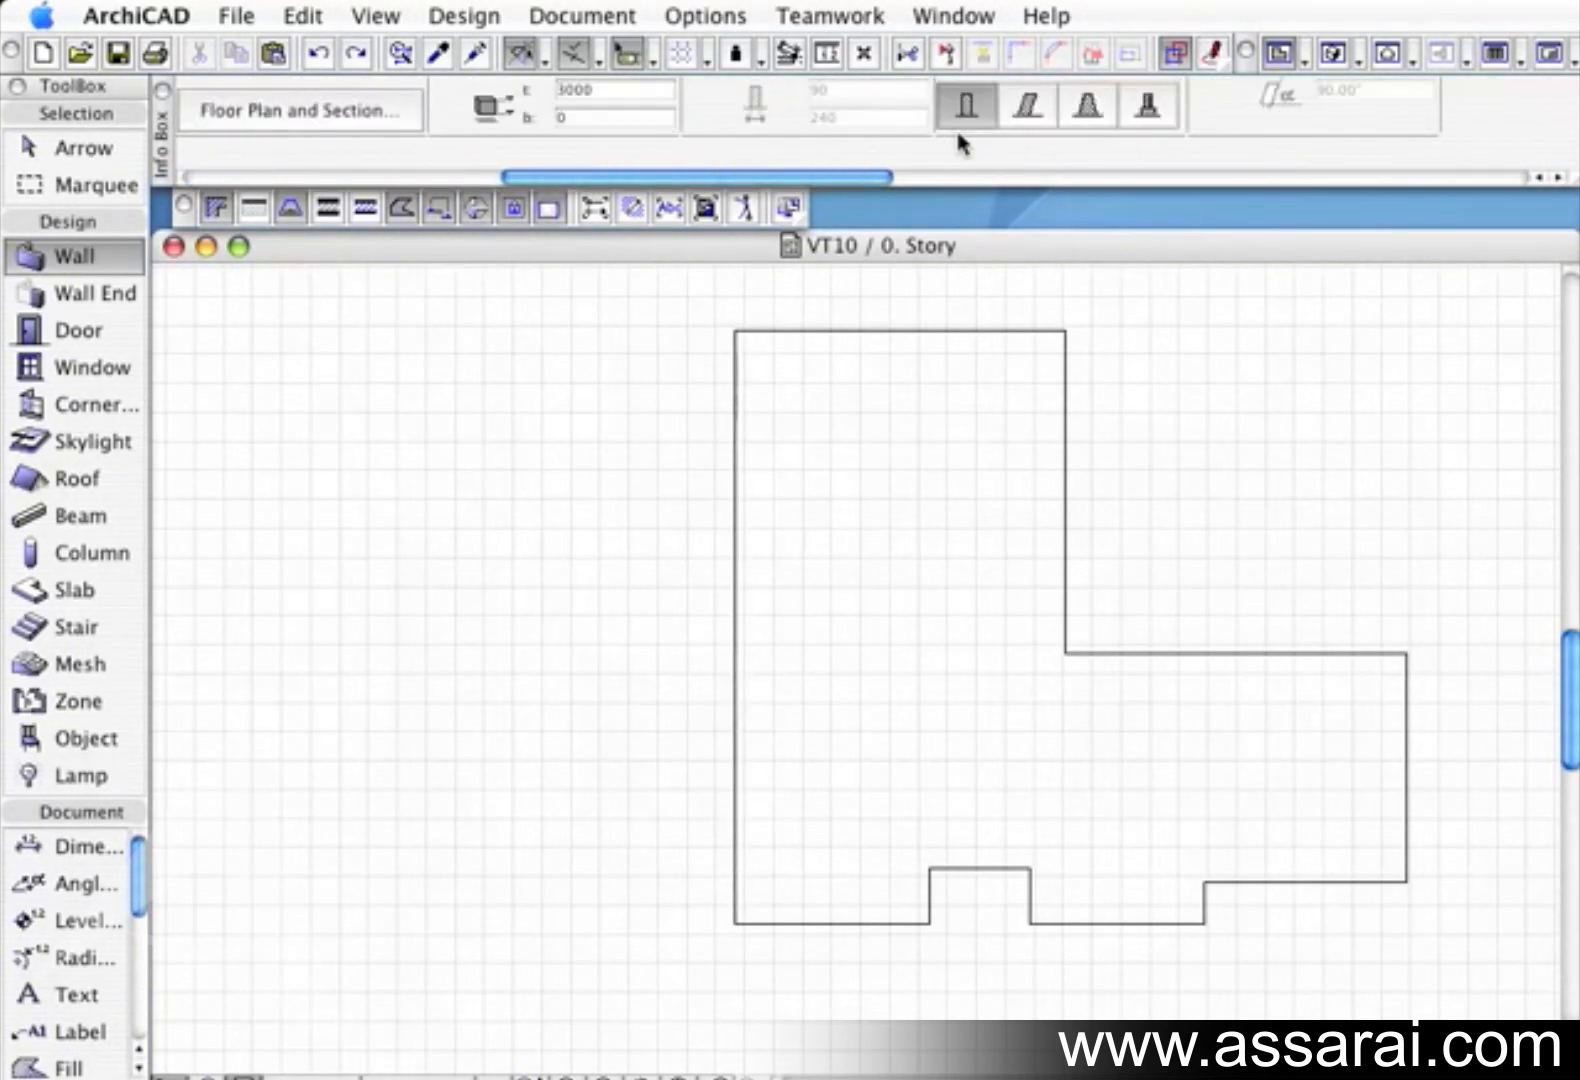
{"action": "left_click", "coordinate": [1113, 127]}
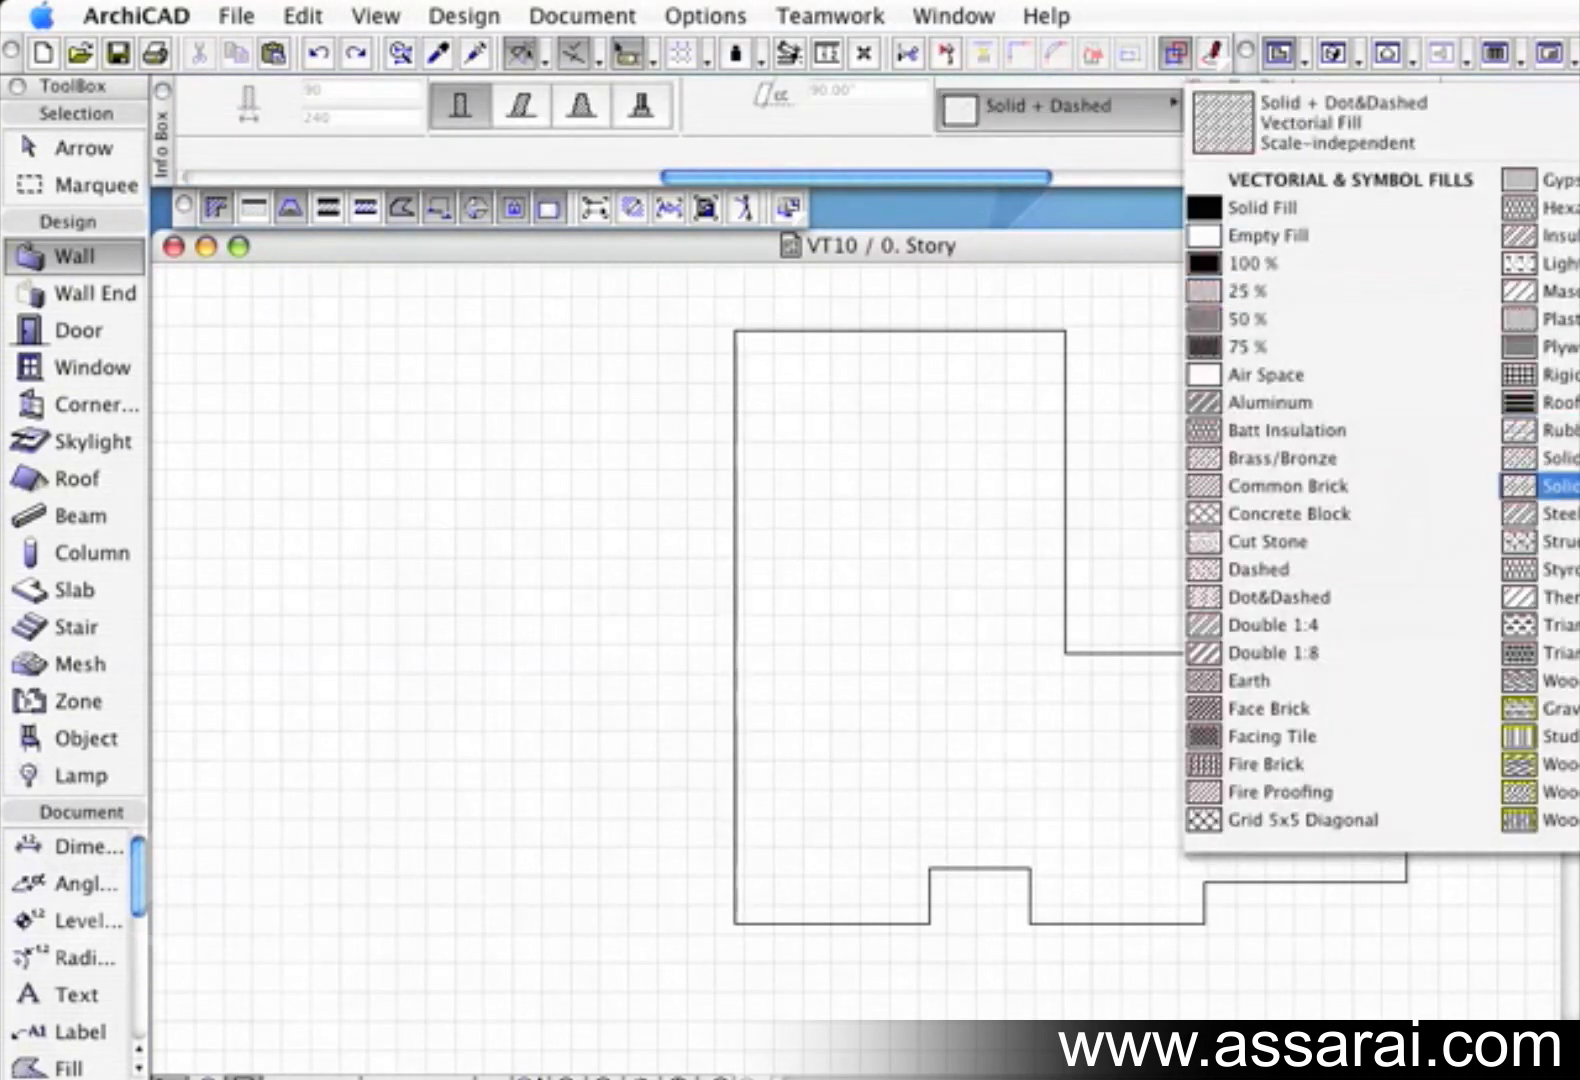
{"action": "left_click", "coordinate": [1575, 570]}
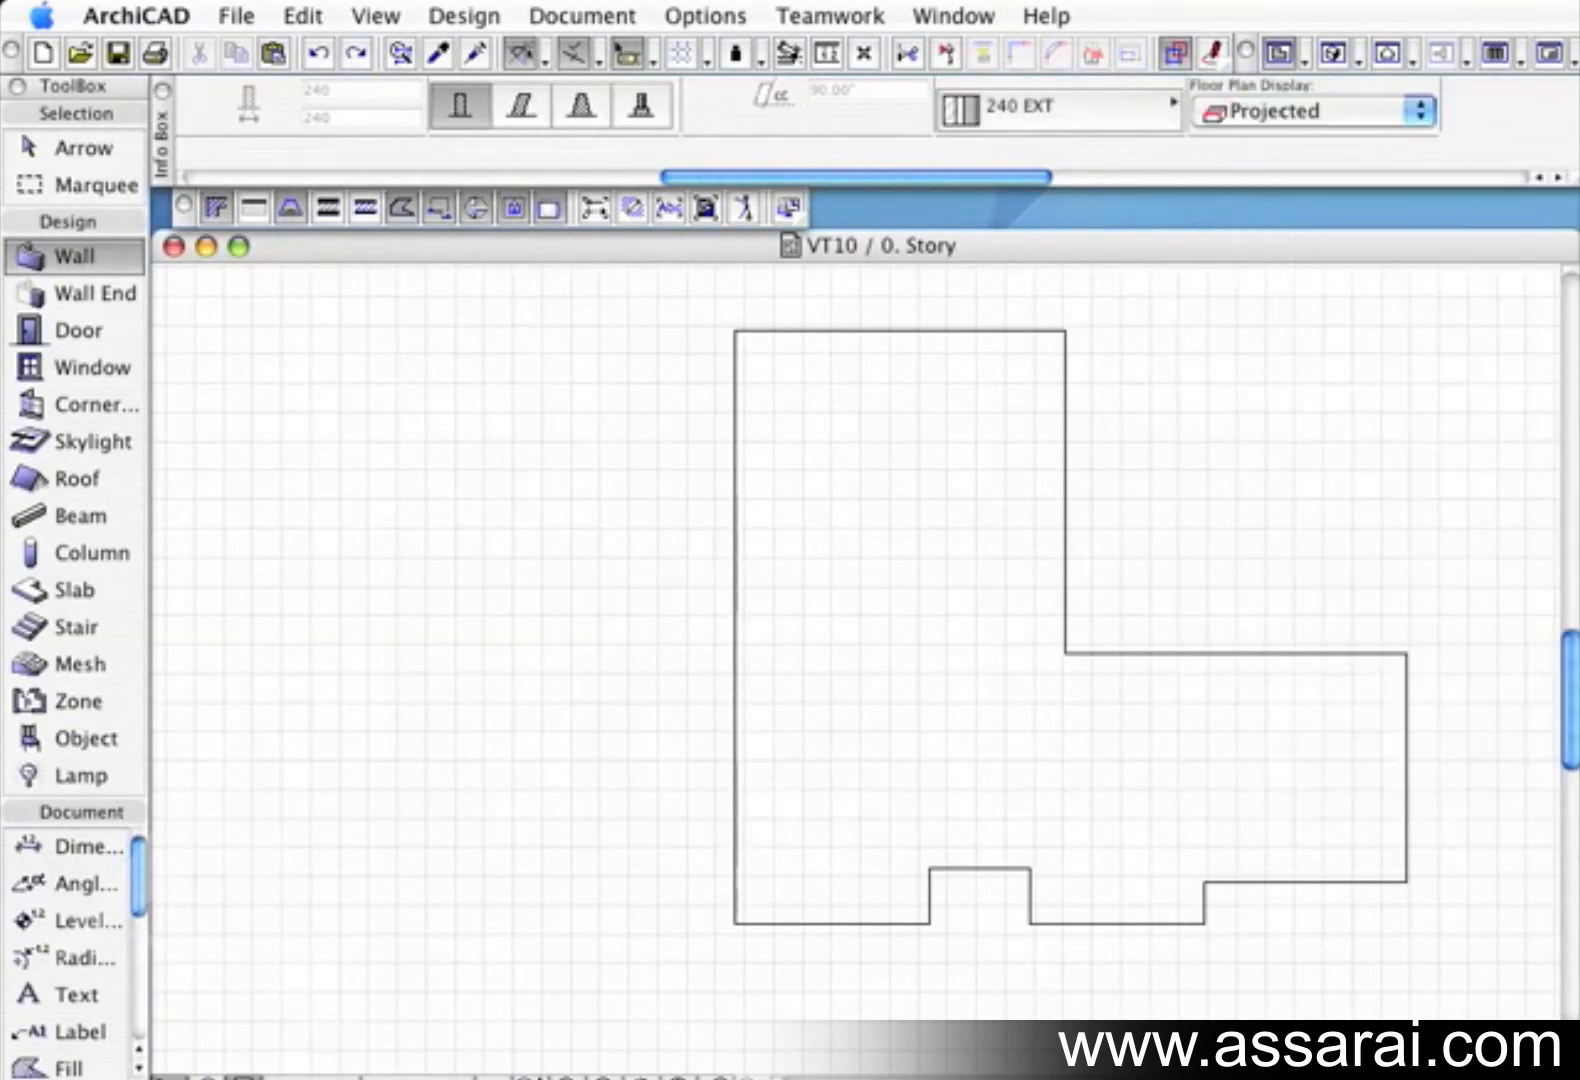
Trace the whole L-shaped outline with 240 EXT walls using the Magic Wand
{"action": "key", "text": "space"}
{"action": "left_click", "coordinate": [930, 402]}
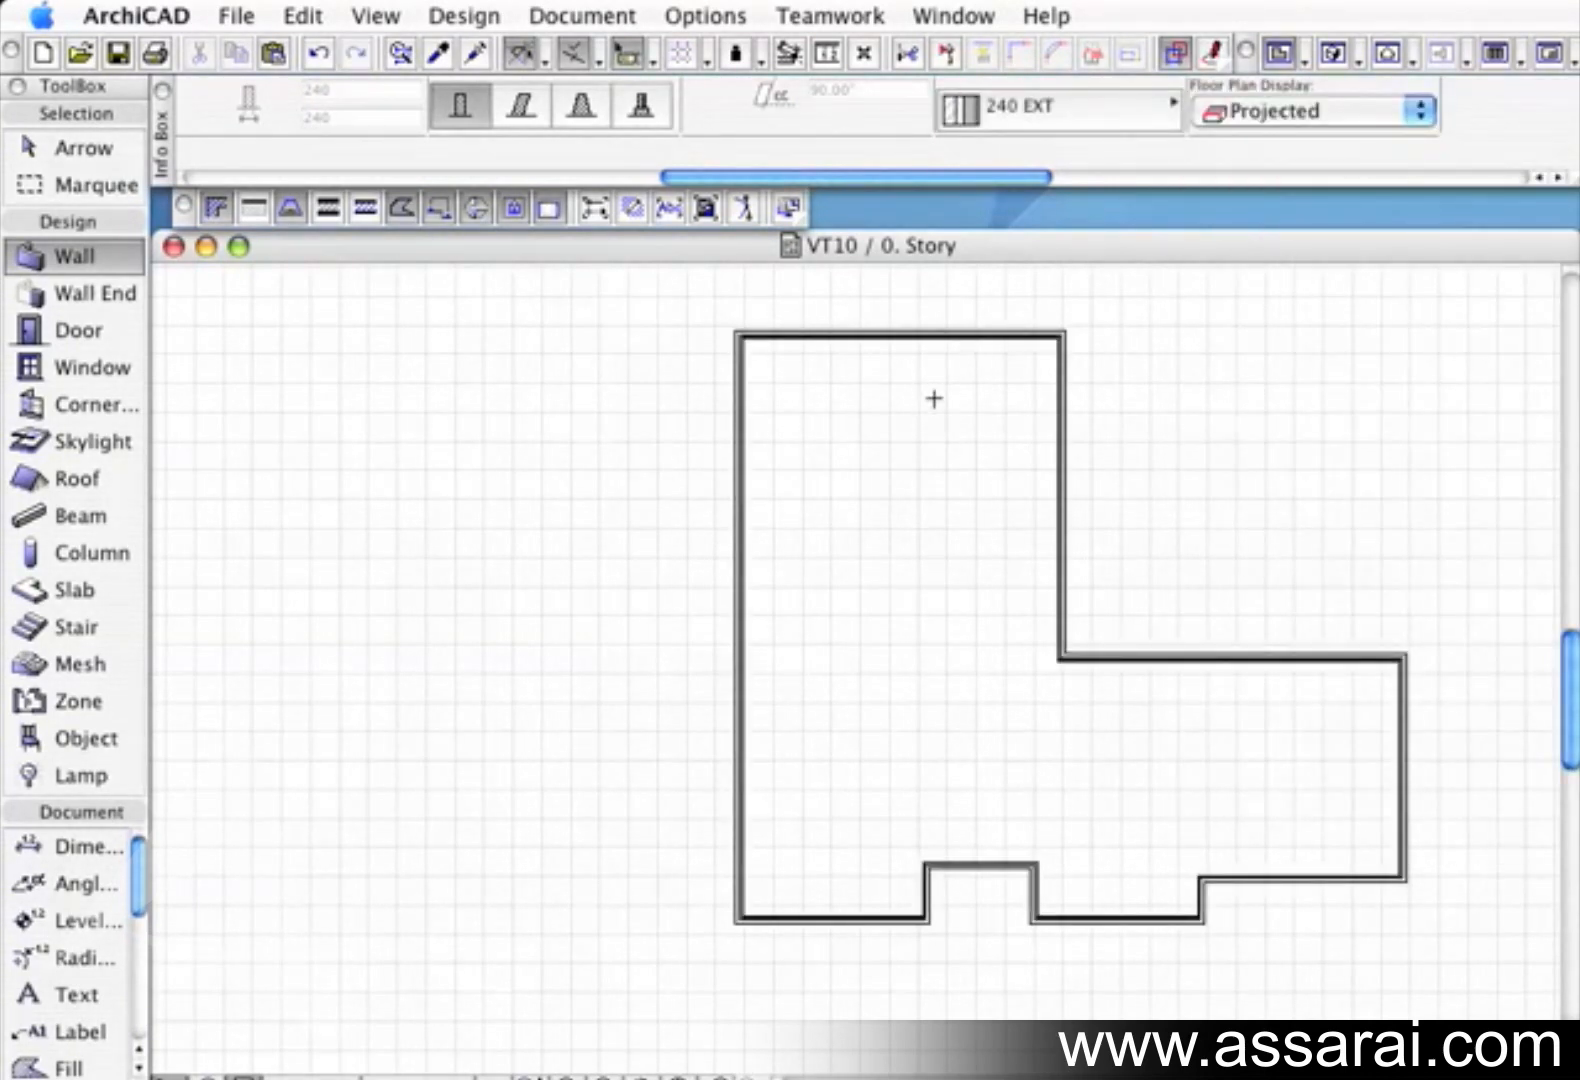
{"action": "scroll", "coordinate": [994, 368], "scroll_direction": "up", "scroll_amount": 5}
{"action": "scroll", "coordinate": [994, 369], "scroll_direction": "down", "scroll_amount": 5}
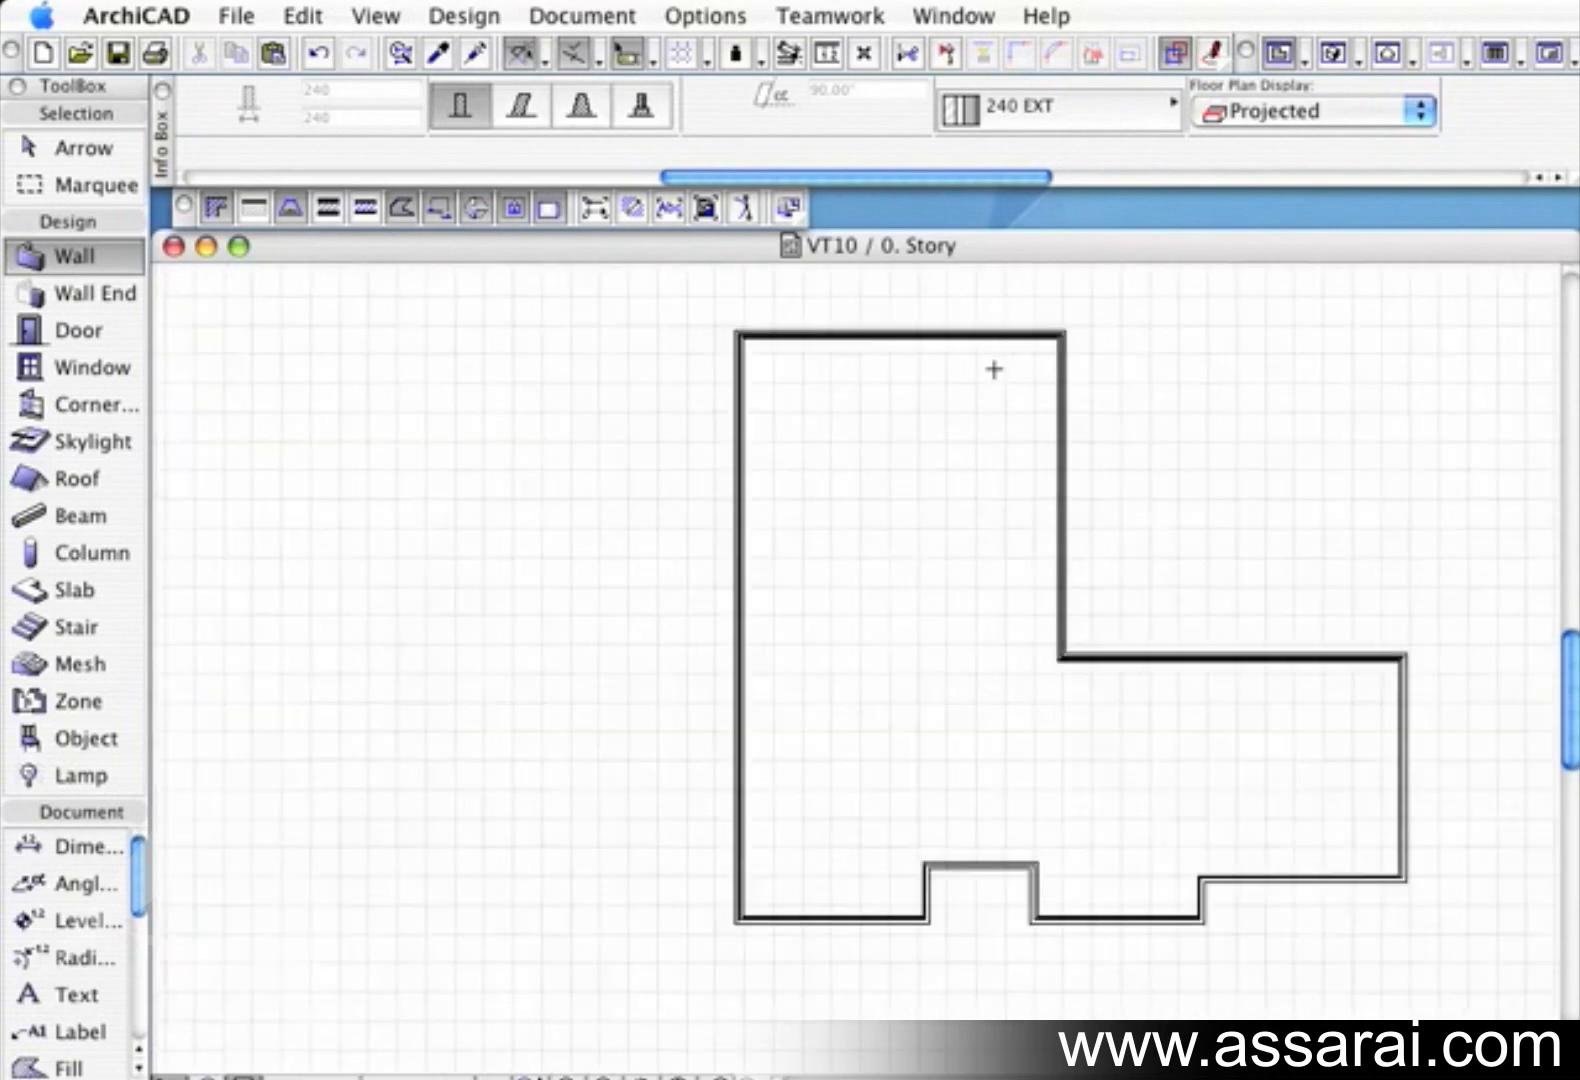
Set the wall structure to 90 and draw a horizontal partition across the upper wing, from its right wall to its left wall
{"action": "middle_click_drag", "start_coordinate": [966, 413], "coordinate": [785, 376]}
{"action": "left_click", "coordinate": [1098, 122]}
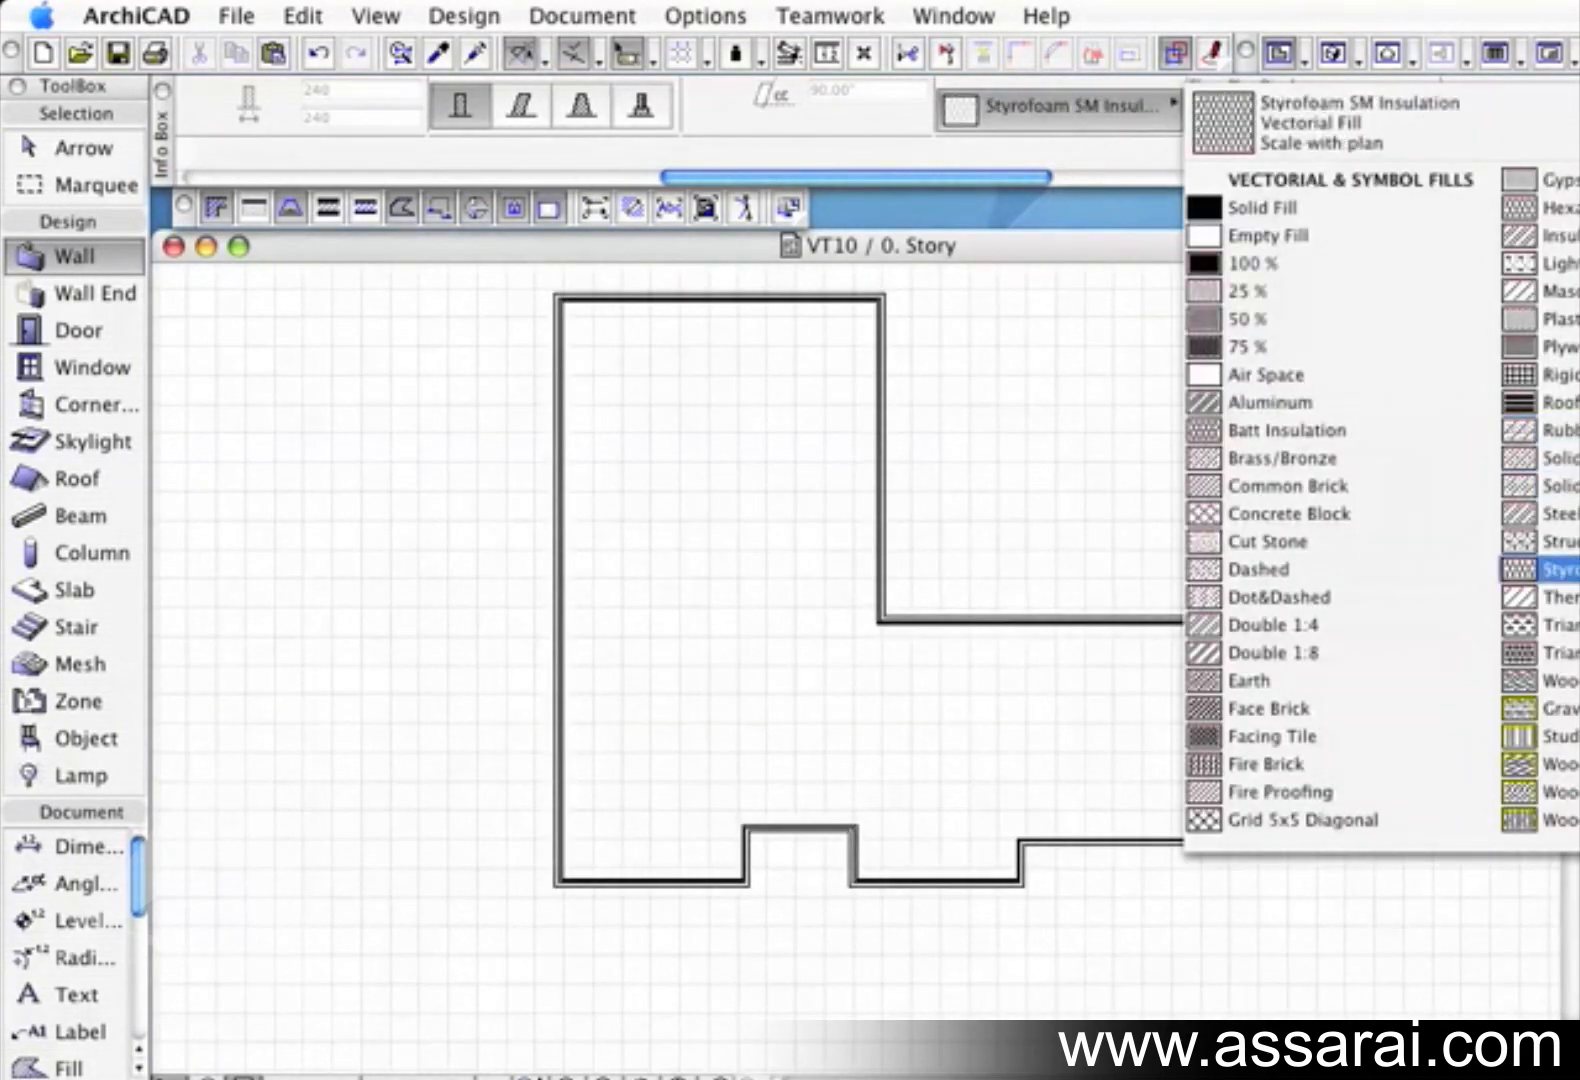
{"action": "left_click", "coordinate": [1578, 598]}
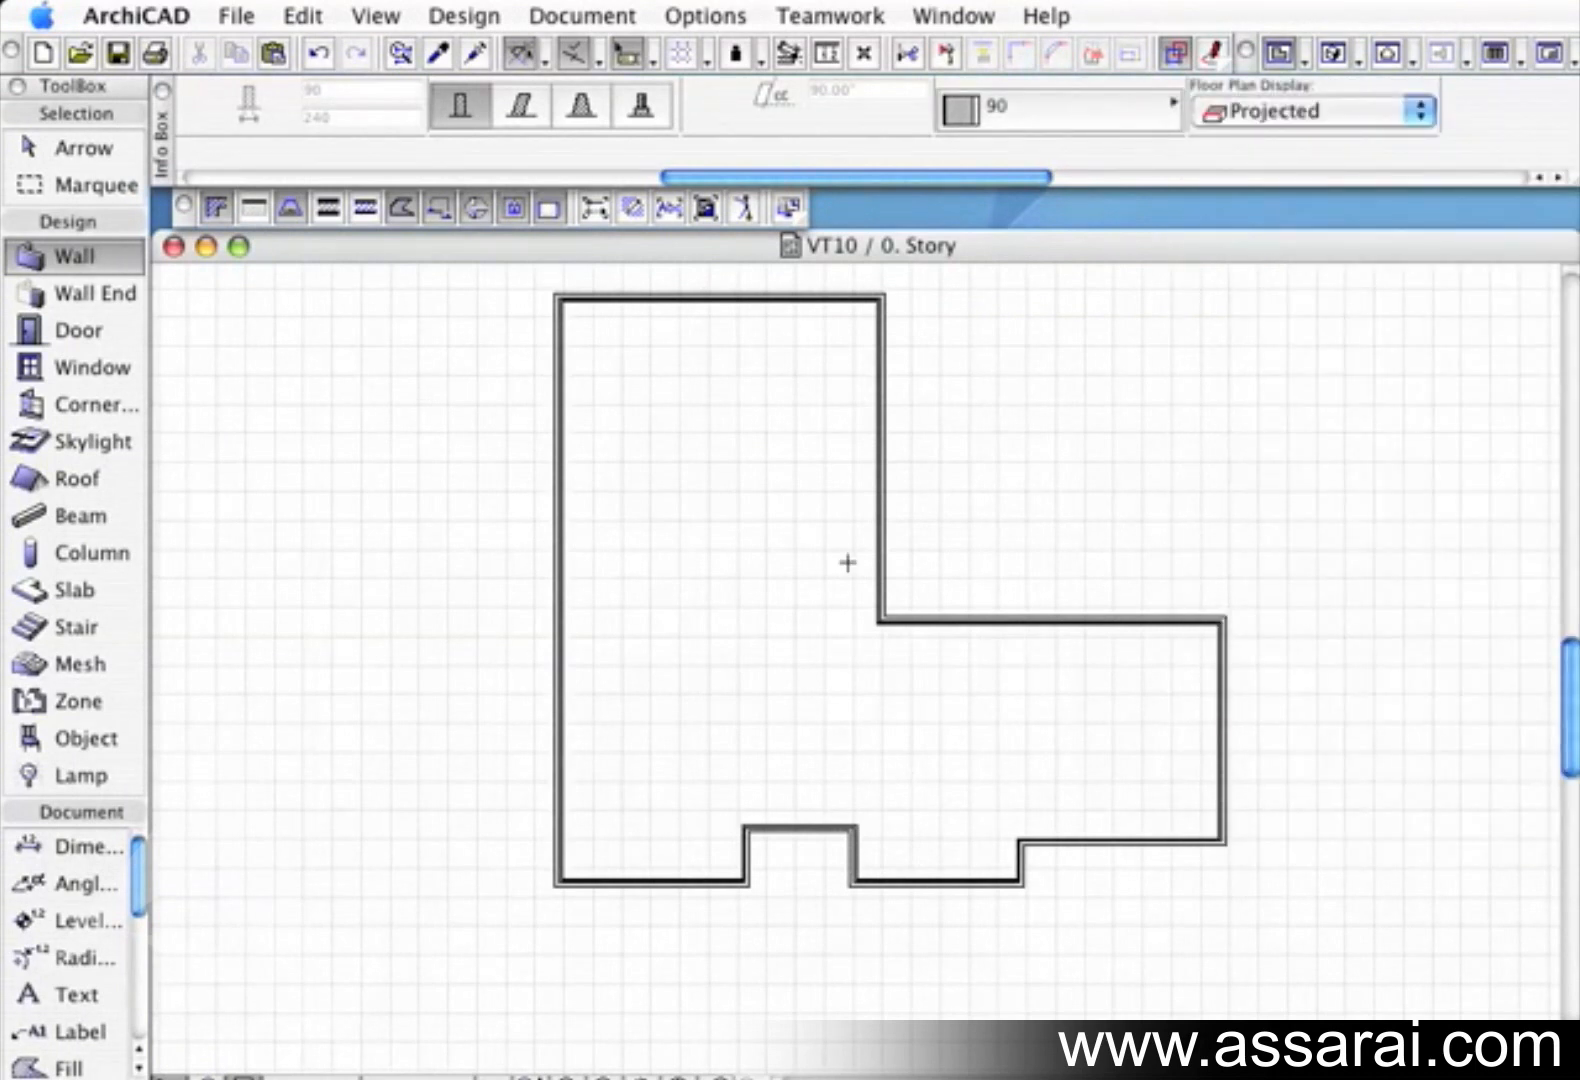
{"action": "left_click", "coordinate": [879, 426]}
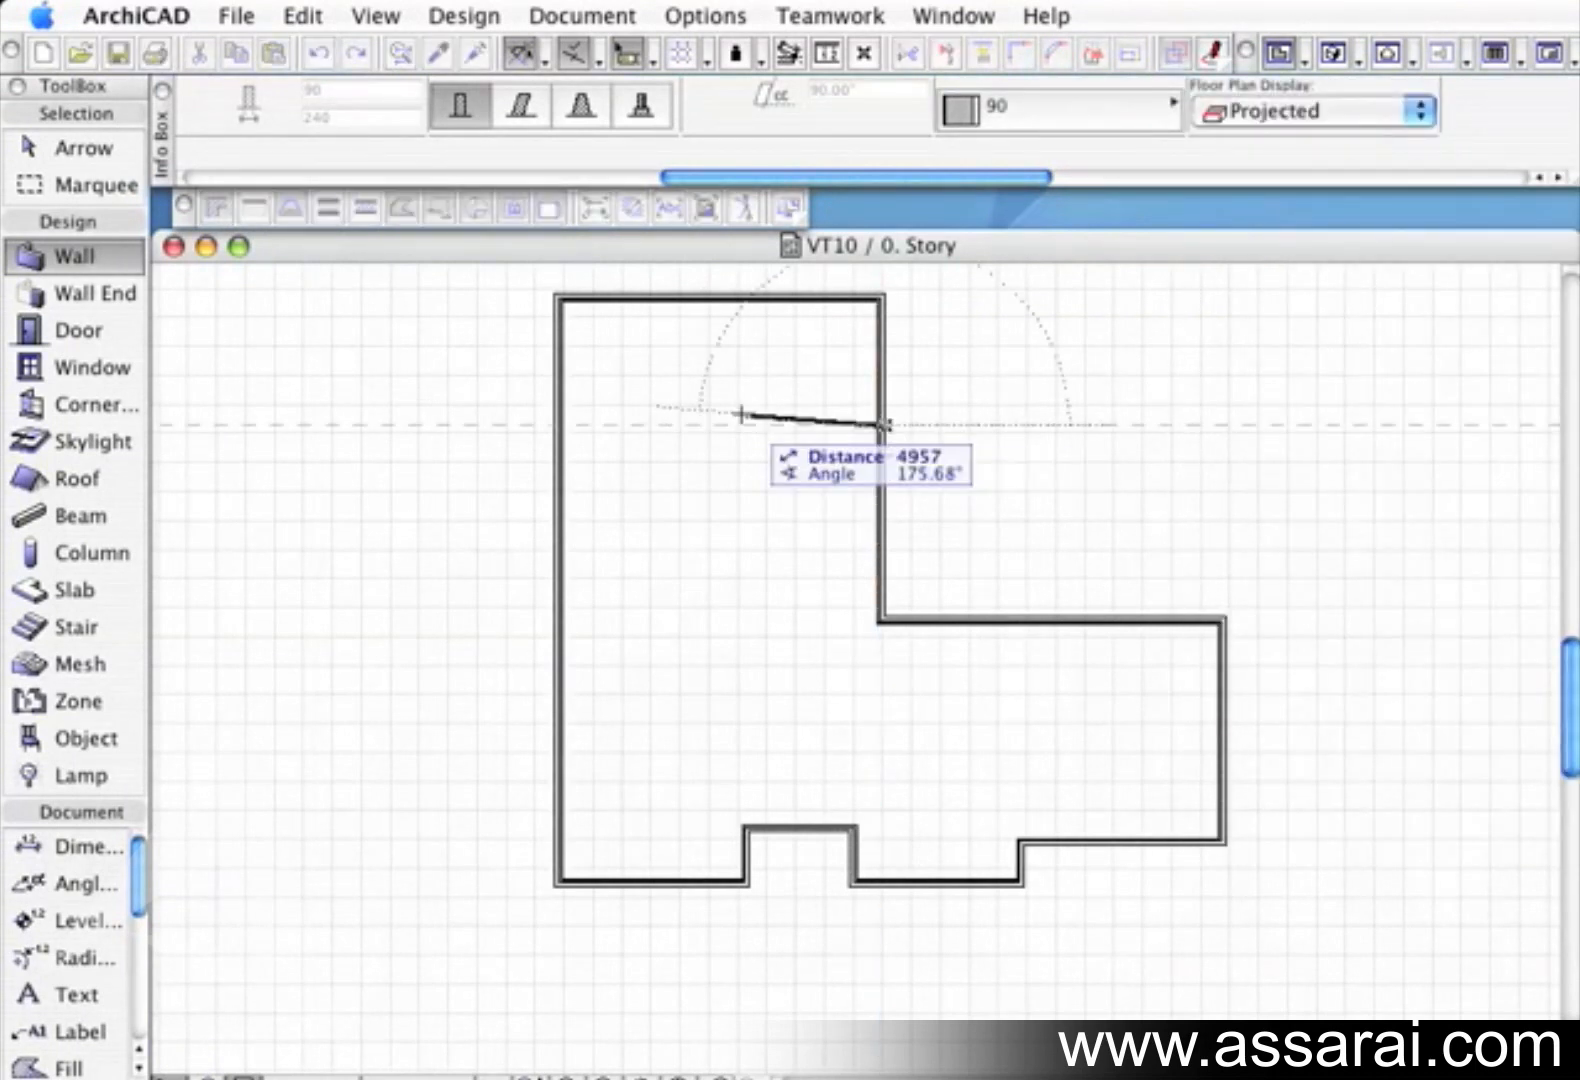
{"action": "left_click", "coordinate": [563, 426]}
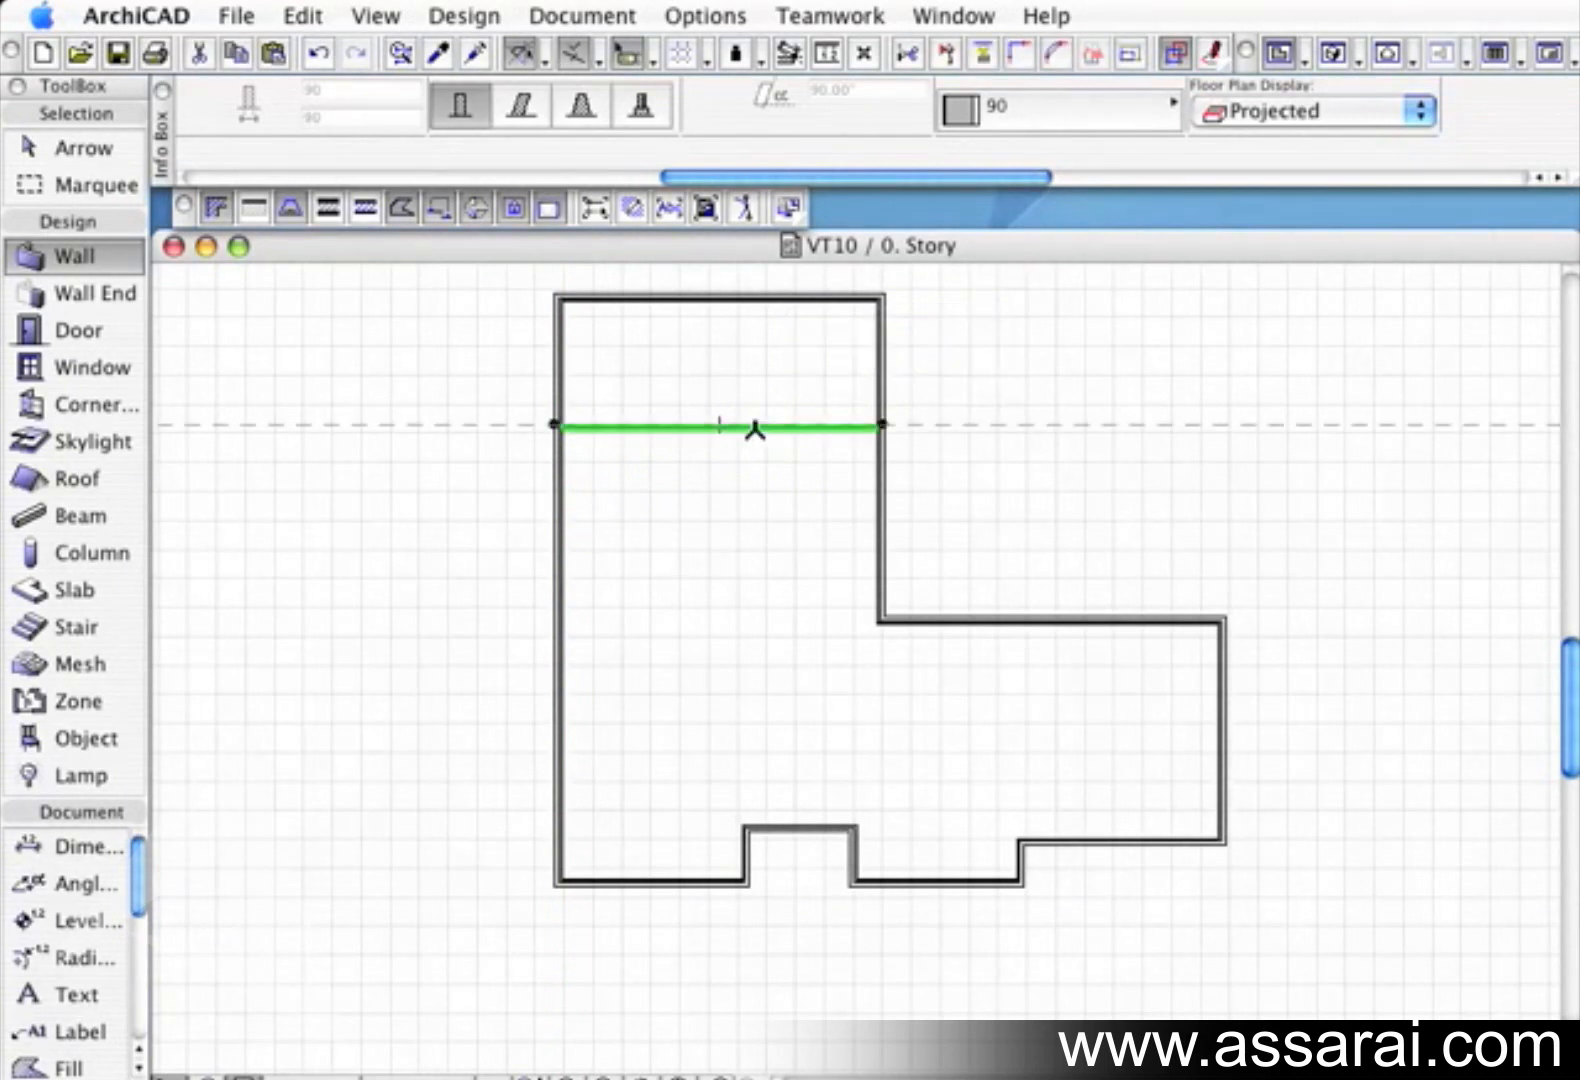
Place three copies of the horizontal partition straight below it, spaced down the left wing
{"action": "left_click", "coordinate": [755, 428]}
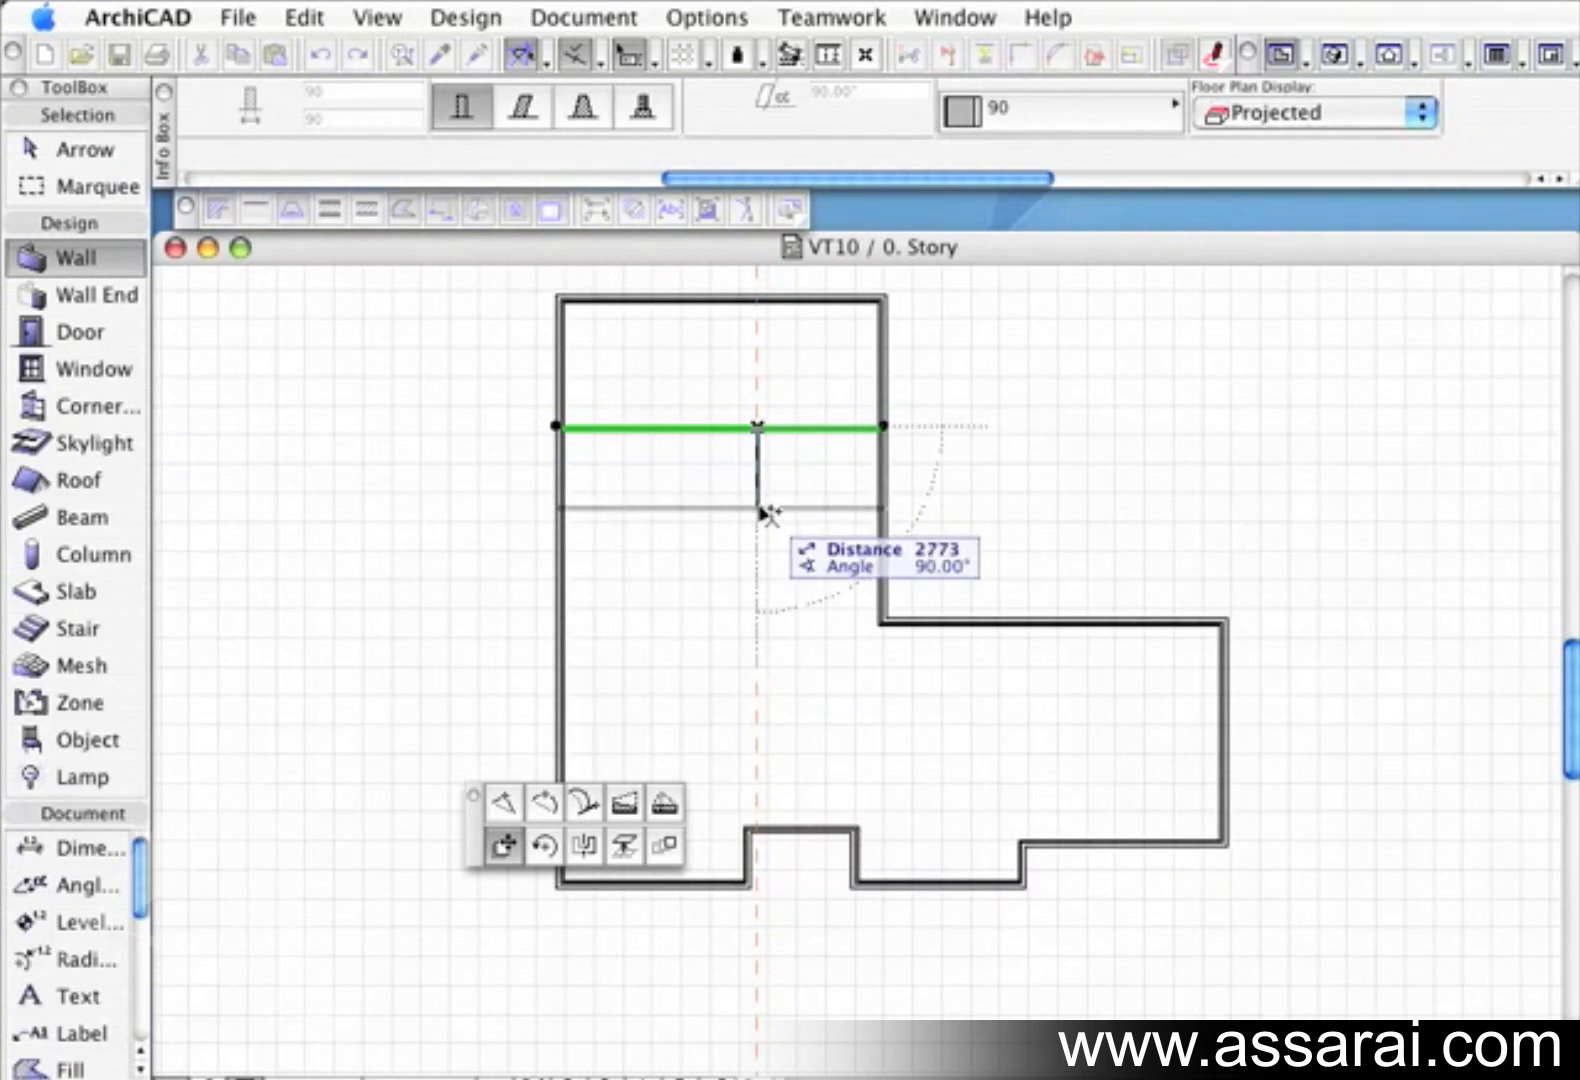
{"action": "left_click", "coordinate": [757, 528]}
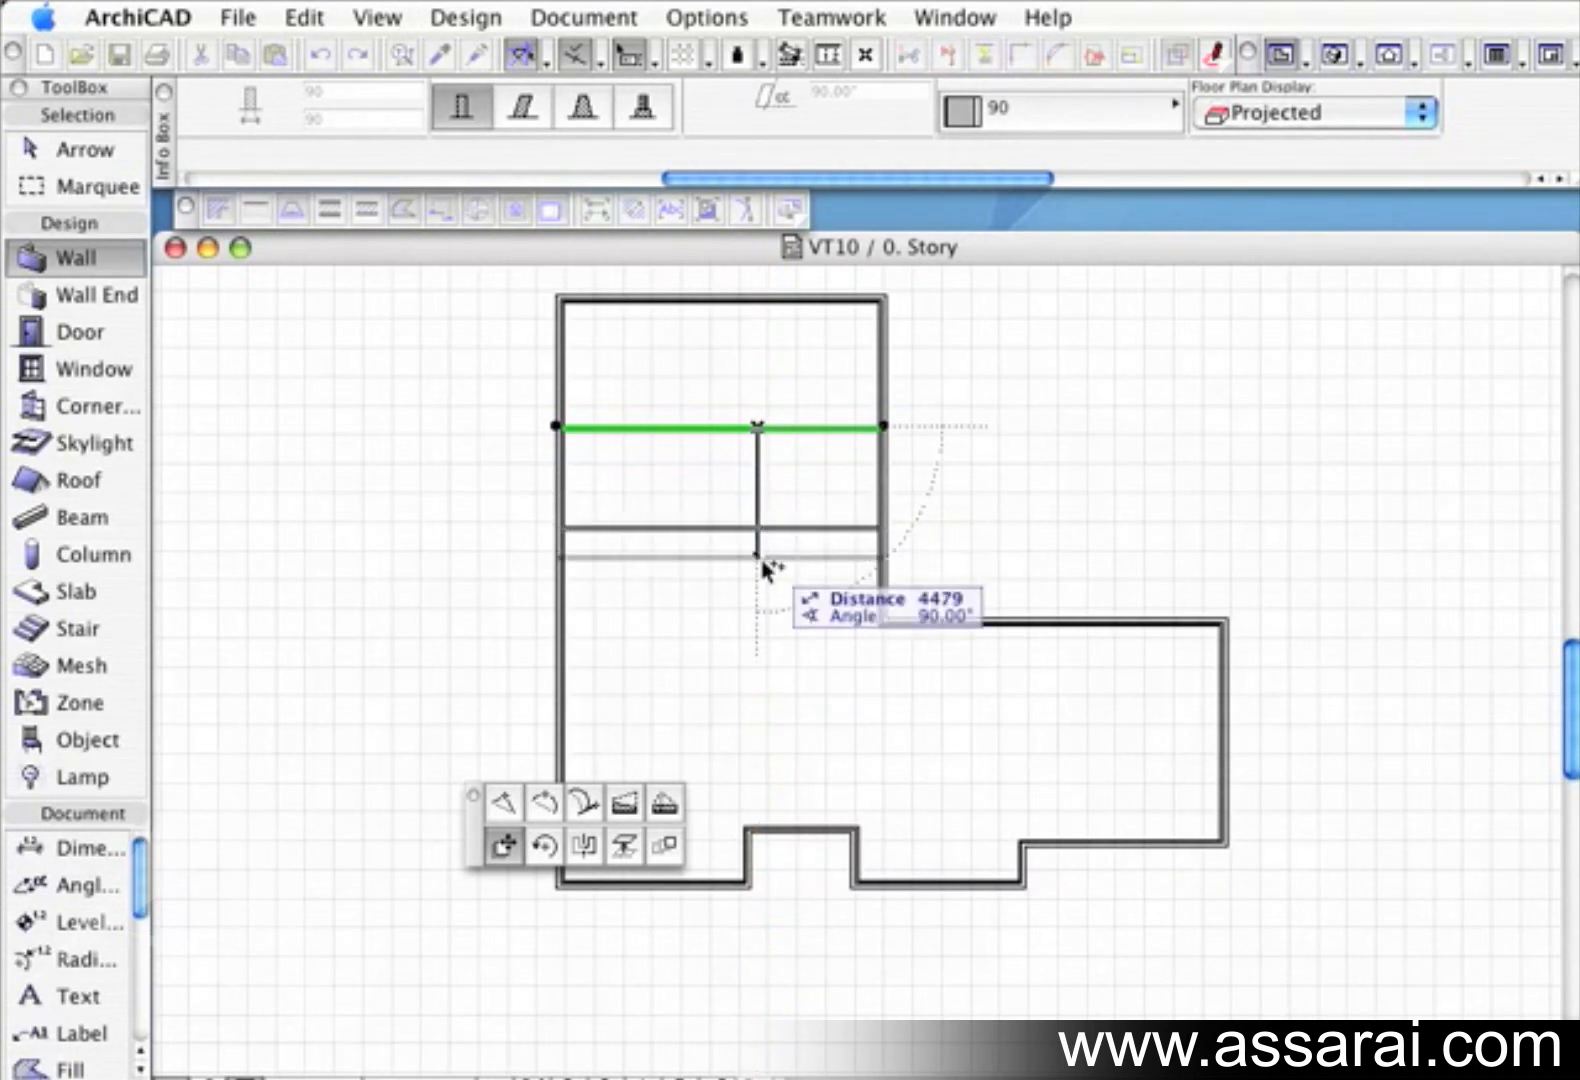
{"action": "left_click", "coordinate": [757, 636]}
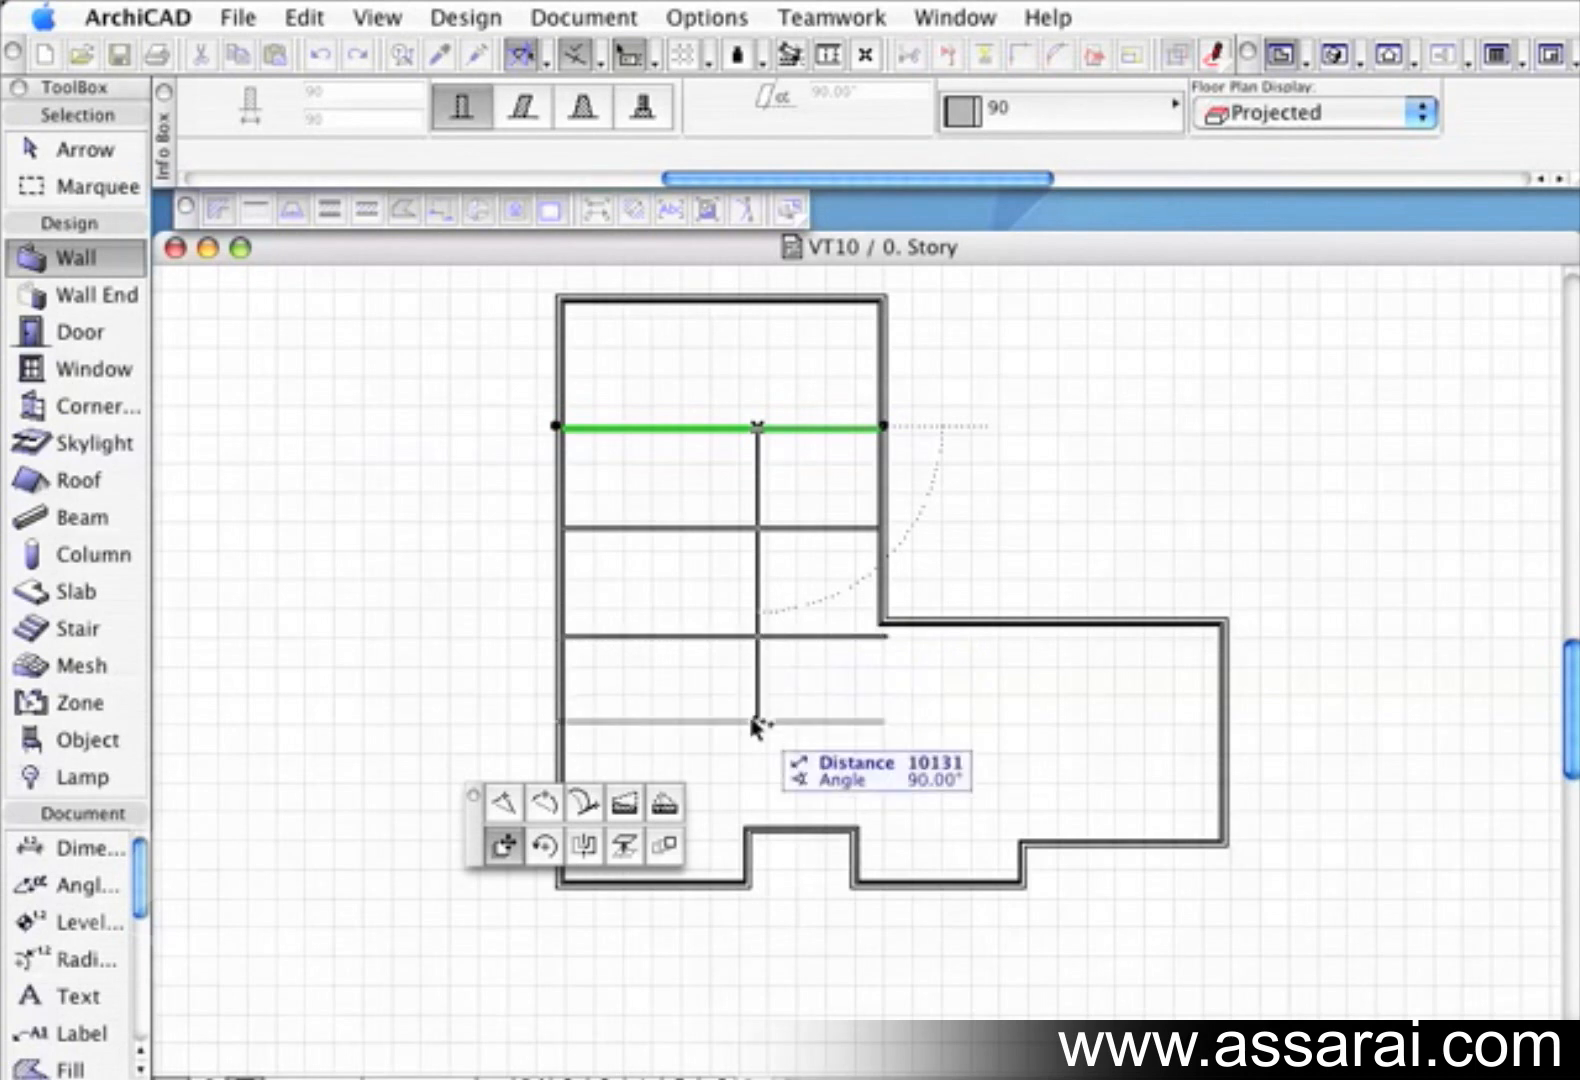
{"action": "double_click", "coordinate": [757, 770]}
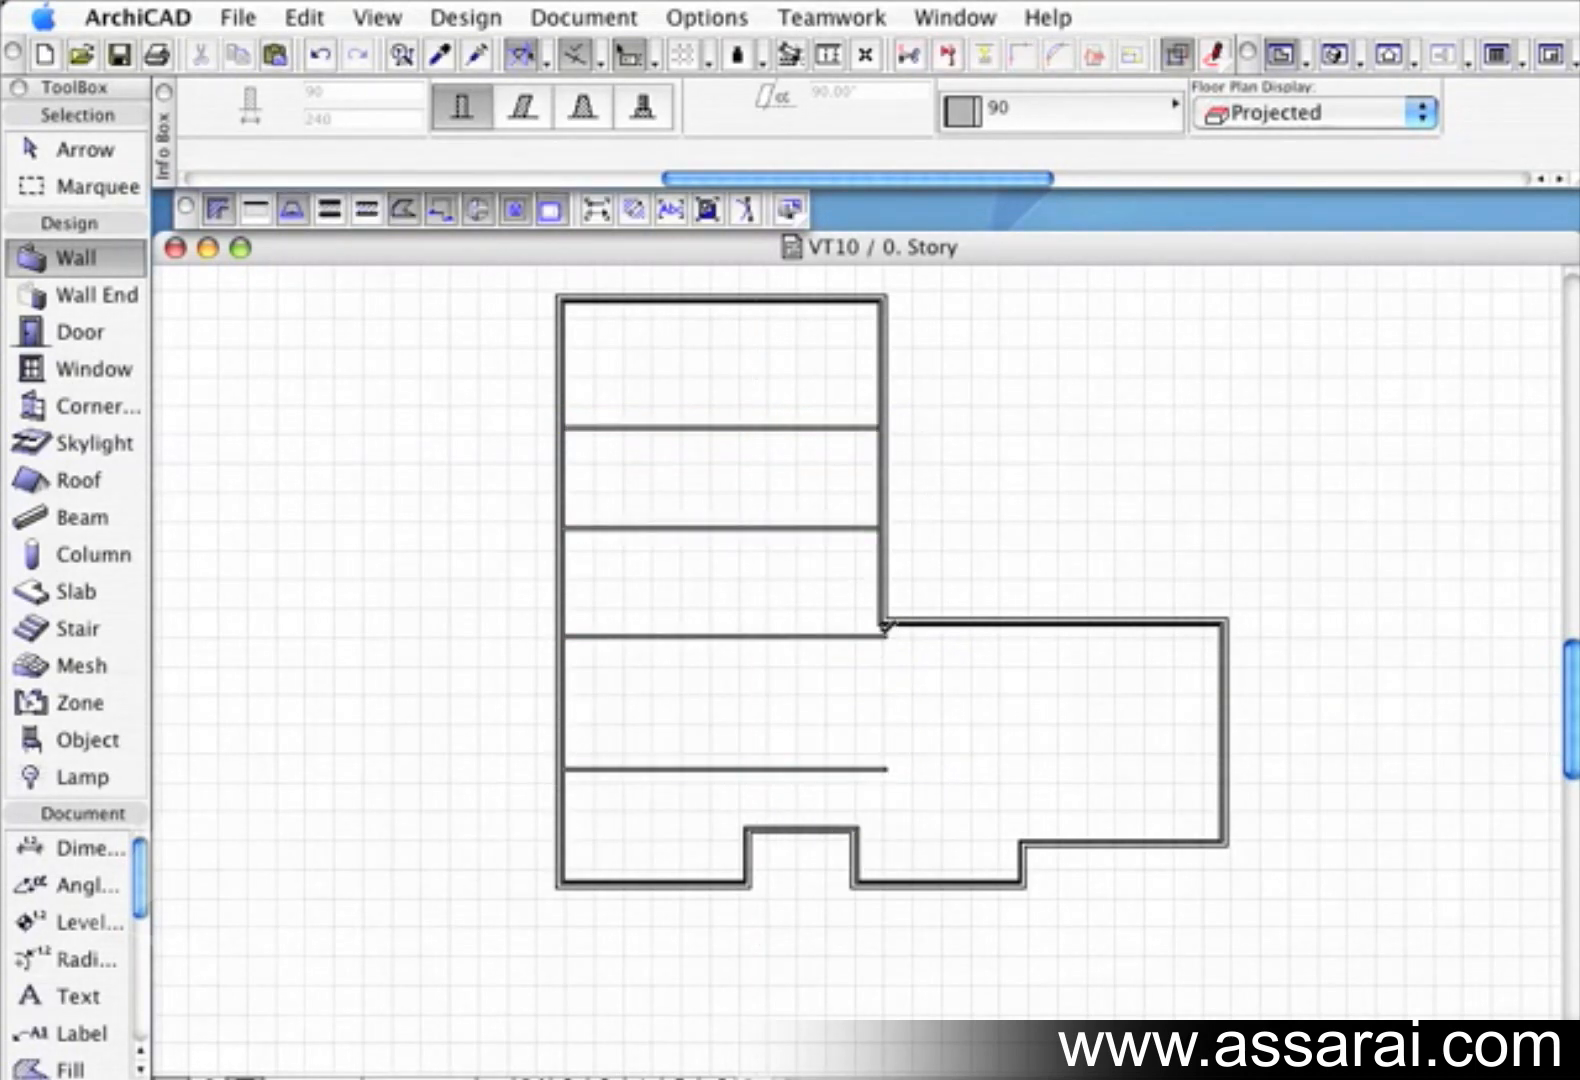
Draw a vertical wall from the inner corner of the L-shaped outline down to just past the lowest partition
{"action": "scroll", "coordinate": [884, 621], "scroll_direction": "up", "scroll_amount": 3}
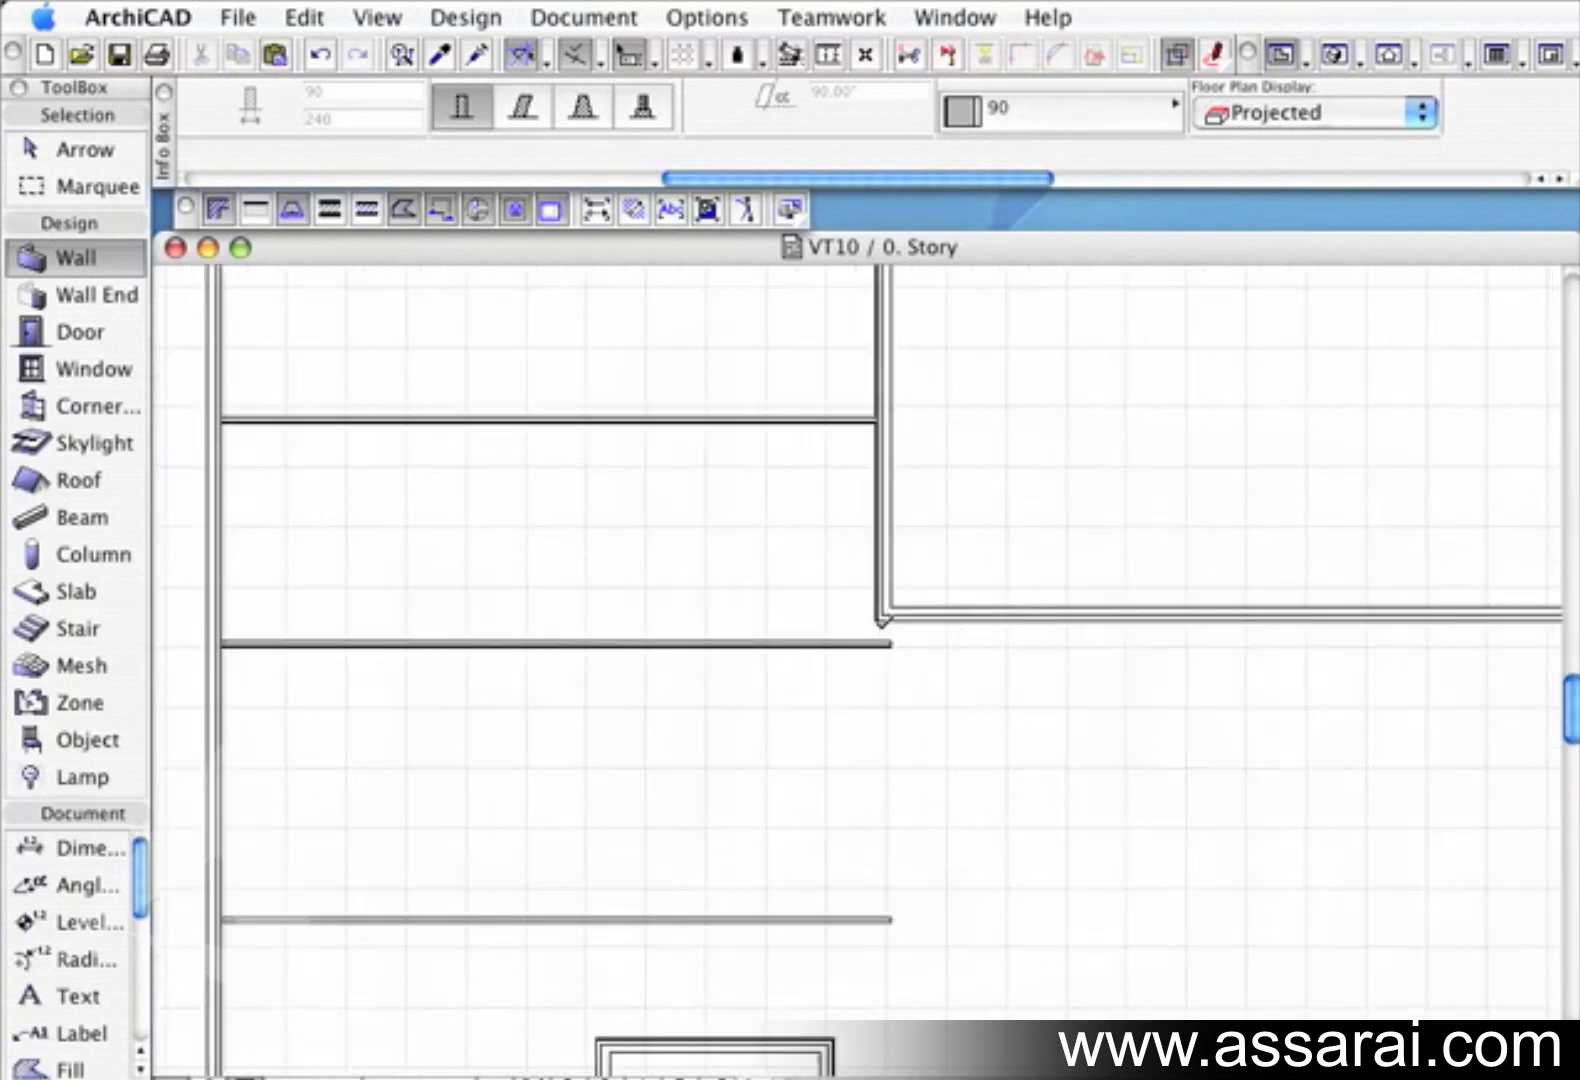
{"action": "left_click", "coordinate": [880, 620]}
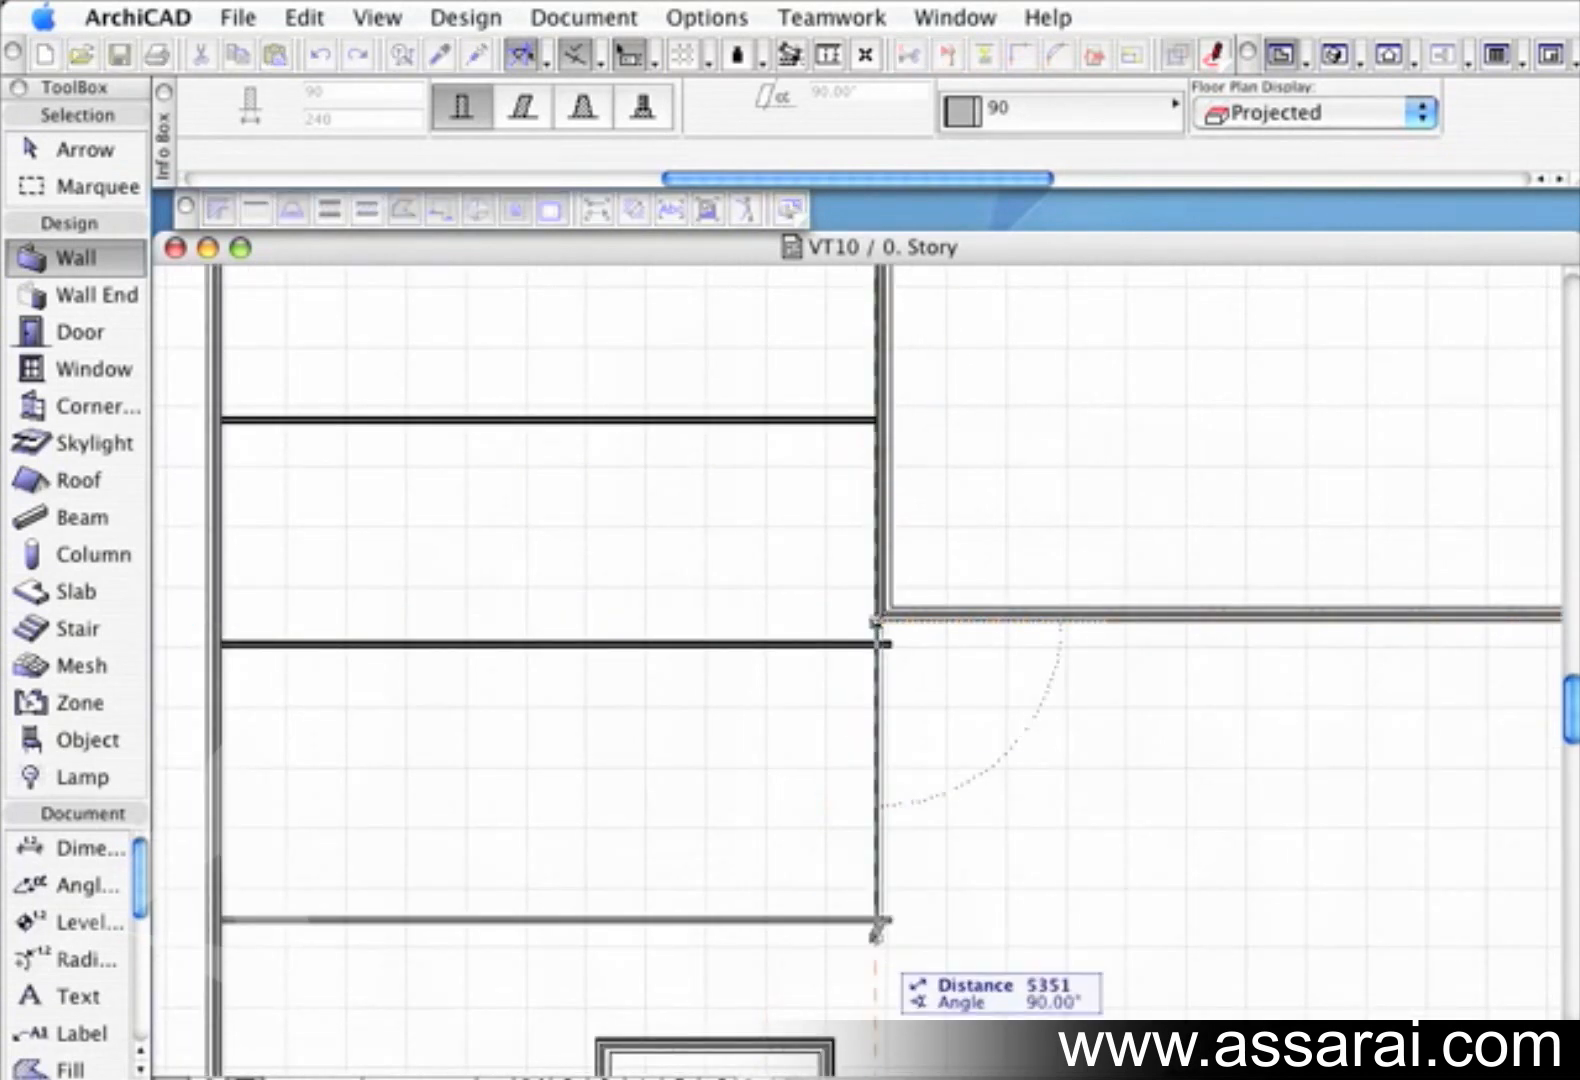
{"action": "right_click", "coordinate": [878, 970]}
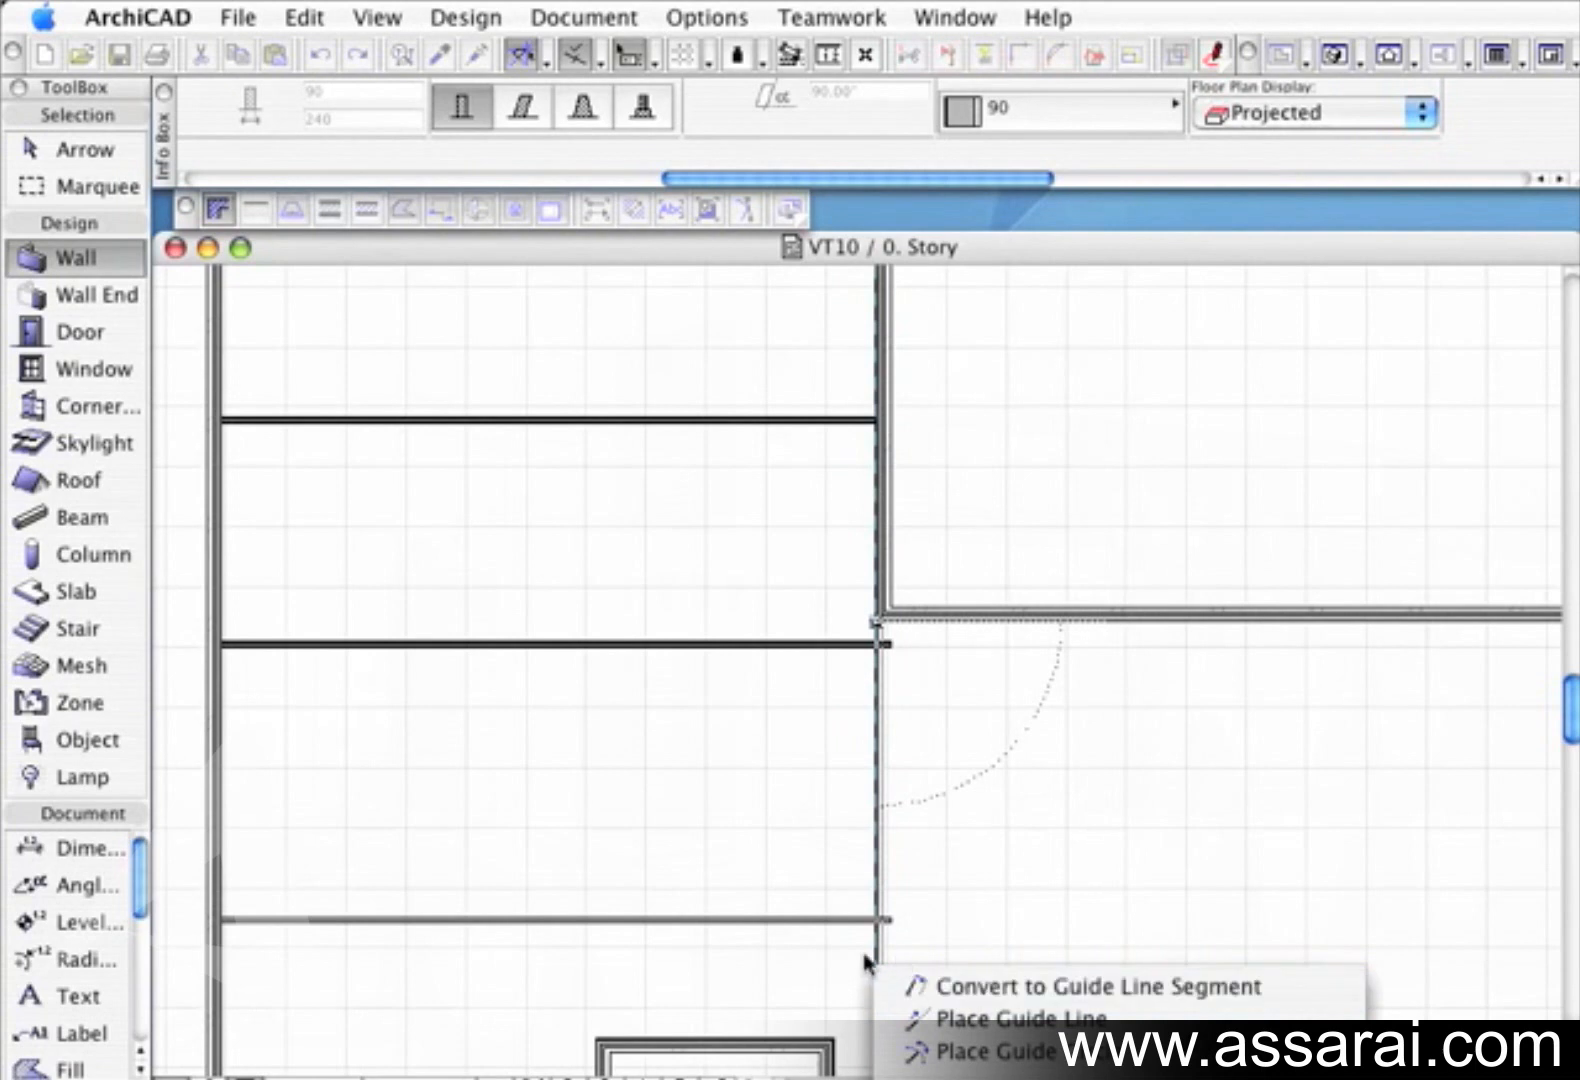
{"action": "left_click", "coordinate": [876, 954]}
{"action": "left_click", "coordinate": [880, 935]}
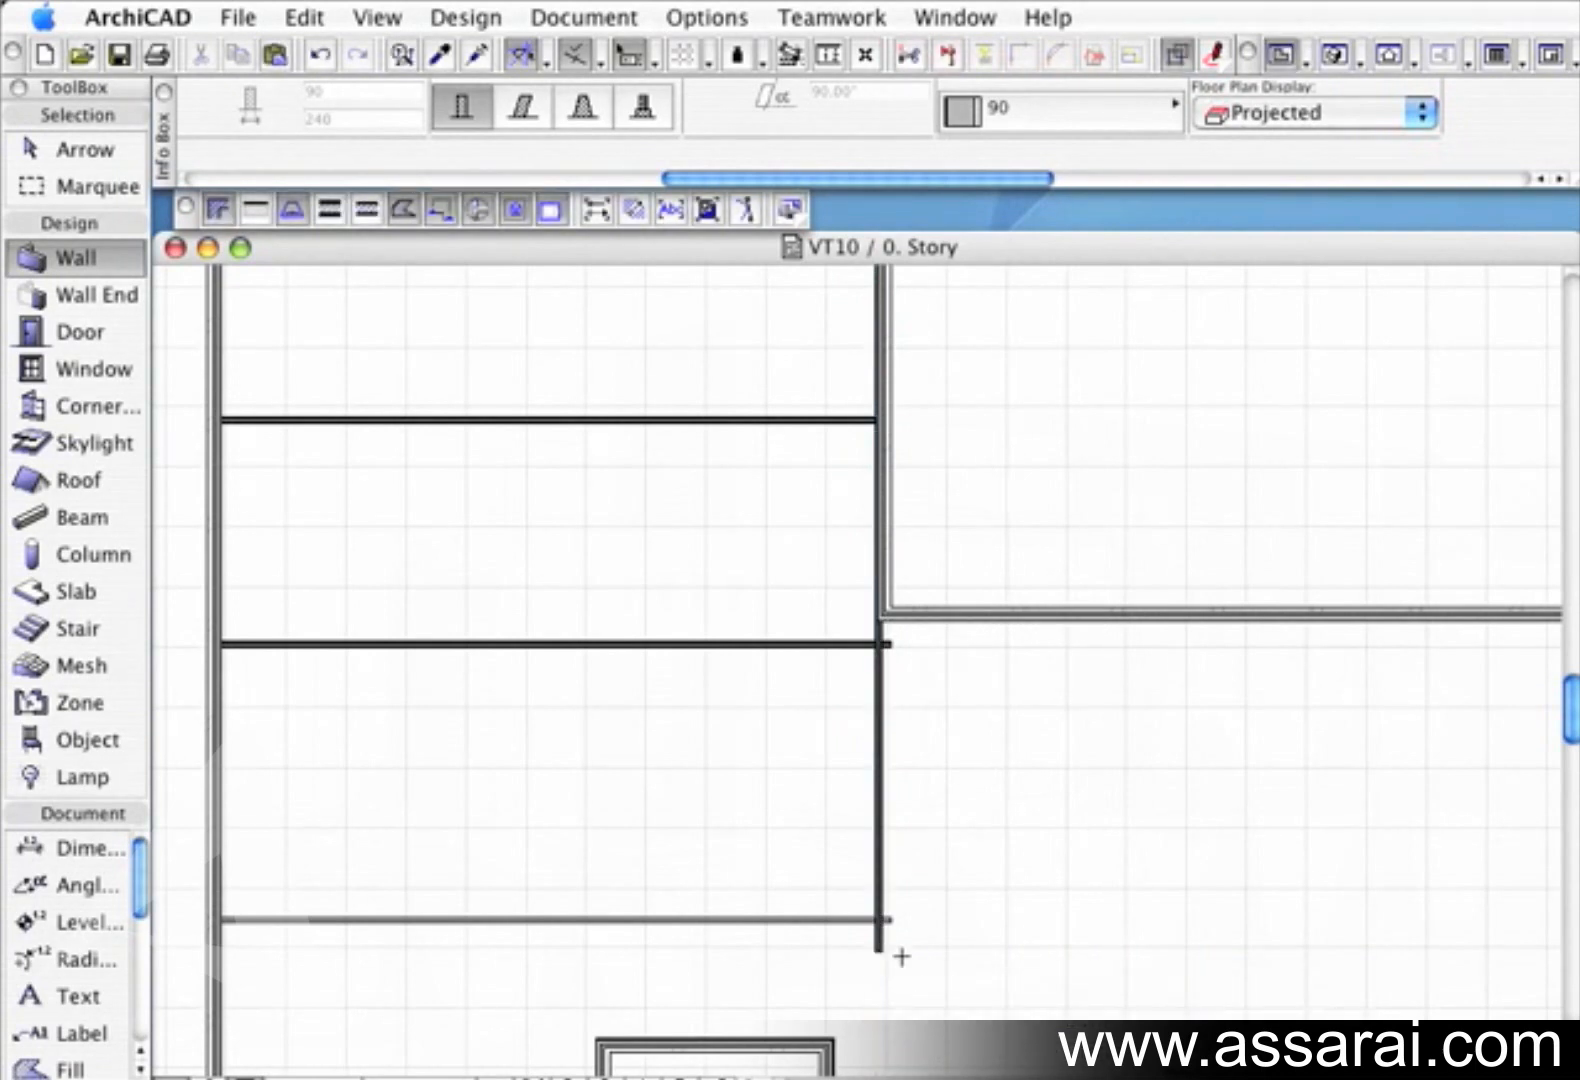
Trim the overhanging ends where the new vertical wall crosses the two lower horizontal partitions
{"action": "scroll", "coordinate": [894, 950], "scroll_direction": "up", "scroll_amount": 3}
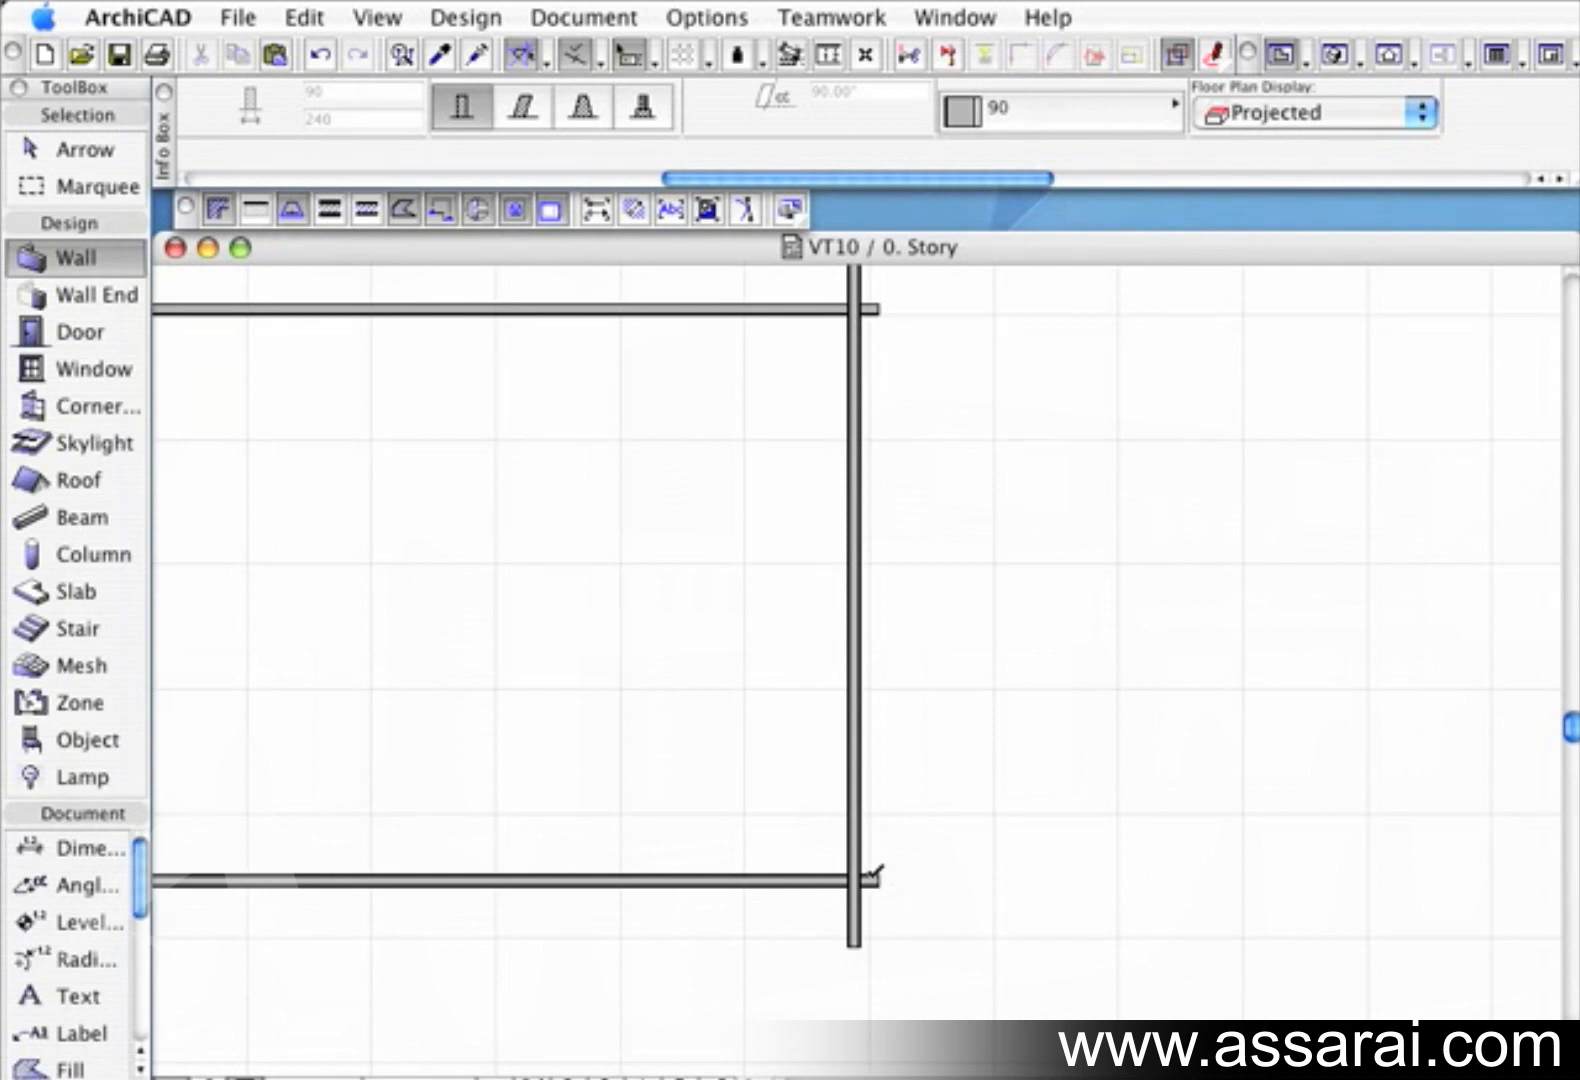
{"action": "scroll", "coordinate": [876, 895], "scroll_direction": "up", "scroll_amount": 2}
{"action": "left_click", "coordinate": [877, 887]}
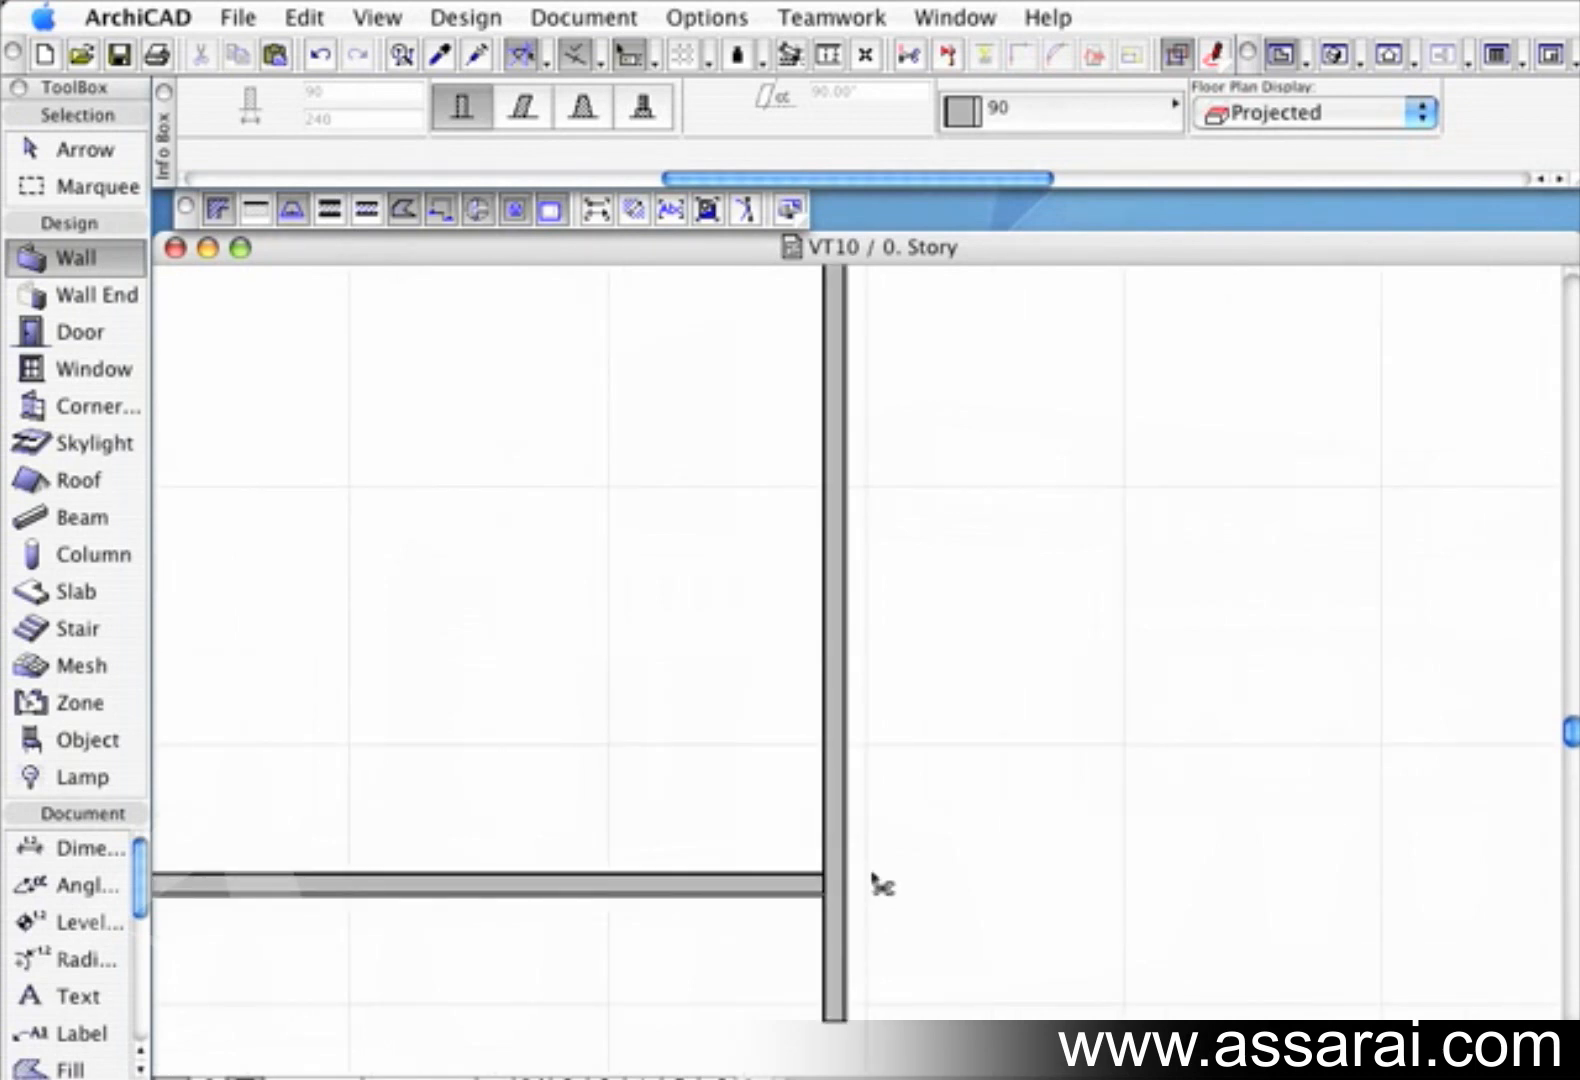
{"action": "left_click", "coordinate": [850, 938]}
{"action": "scroll", "coordinate": [930, 879], "scroll_direction": "down", "scroll_amount": 2}
{"action": "scroll", "coordinate": [930, 879], "scroll_direction": "down", "scroll_amount": 3}
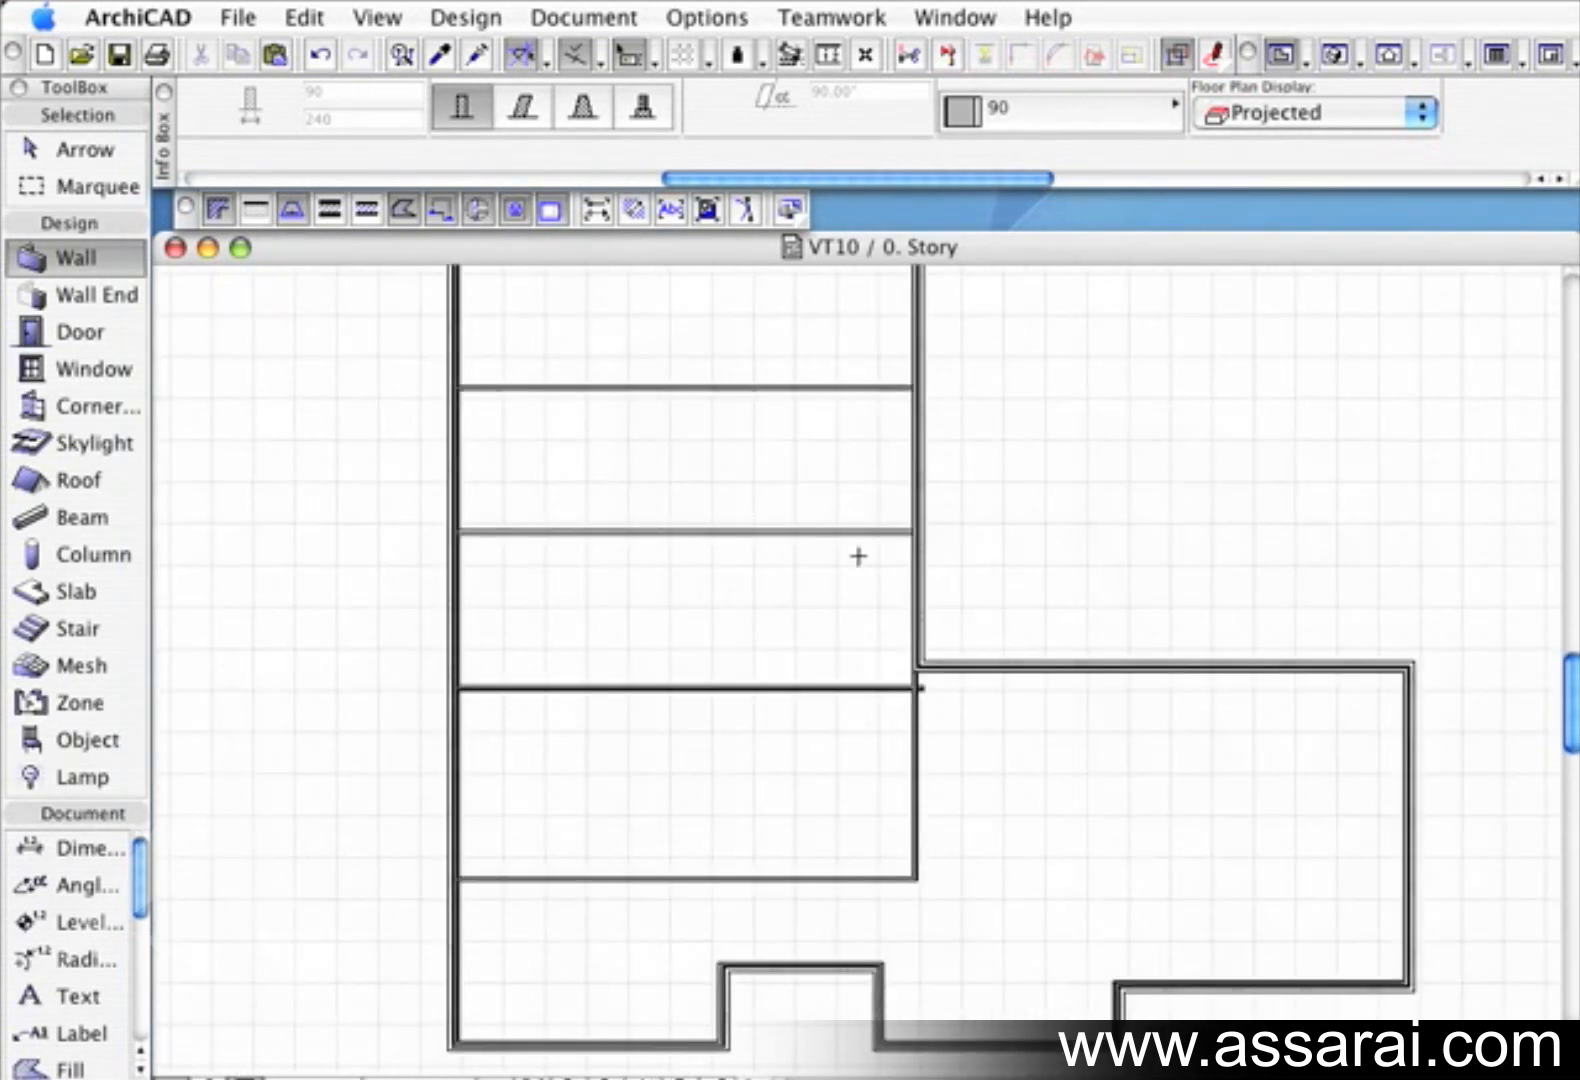
{"action": "scroll", "coordinate": [940, 727], "scroll_direction": "up", "scroll_amount": 3}
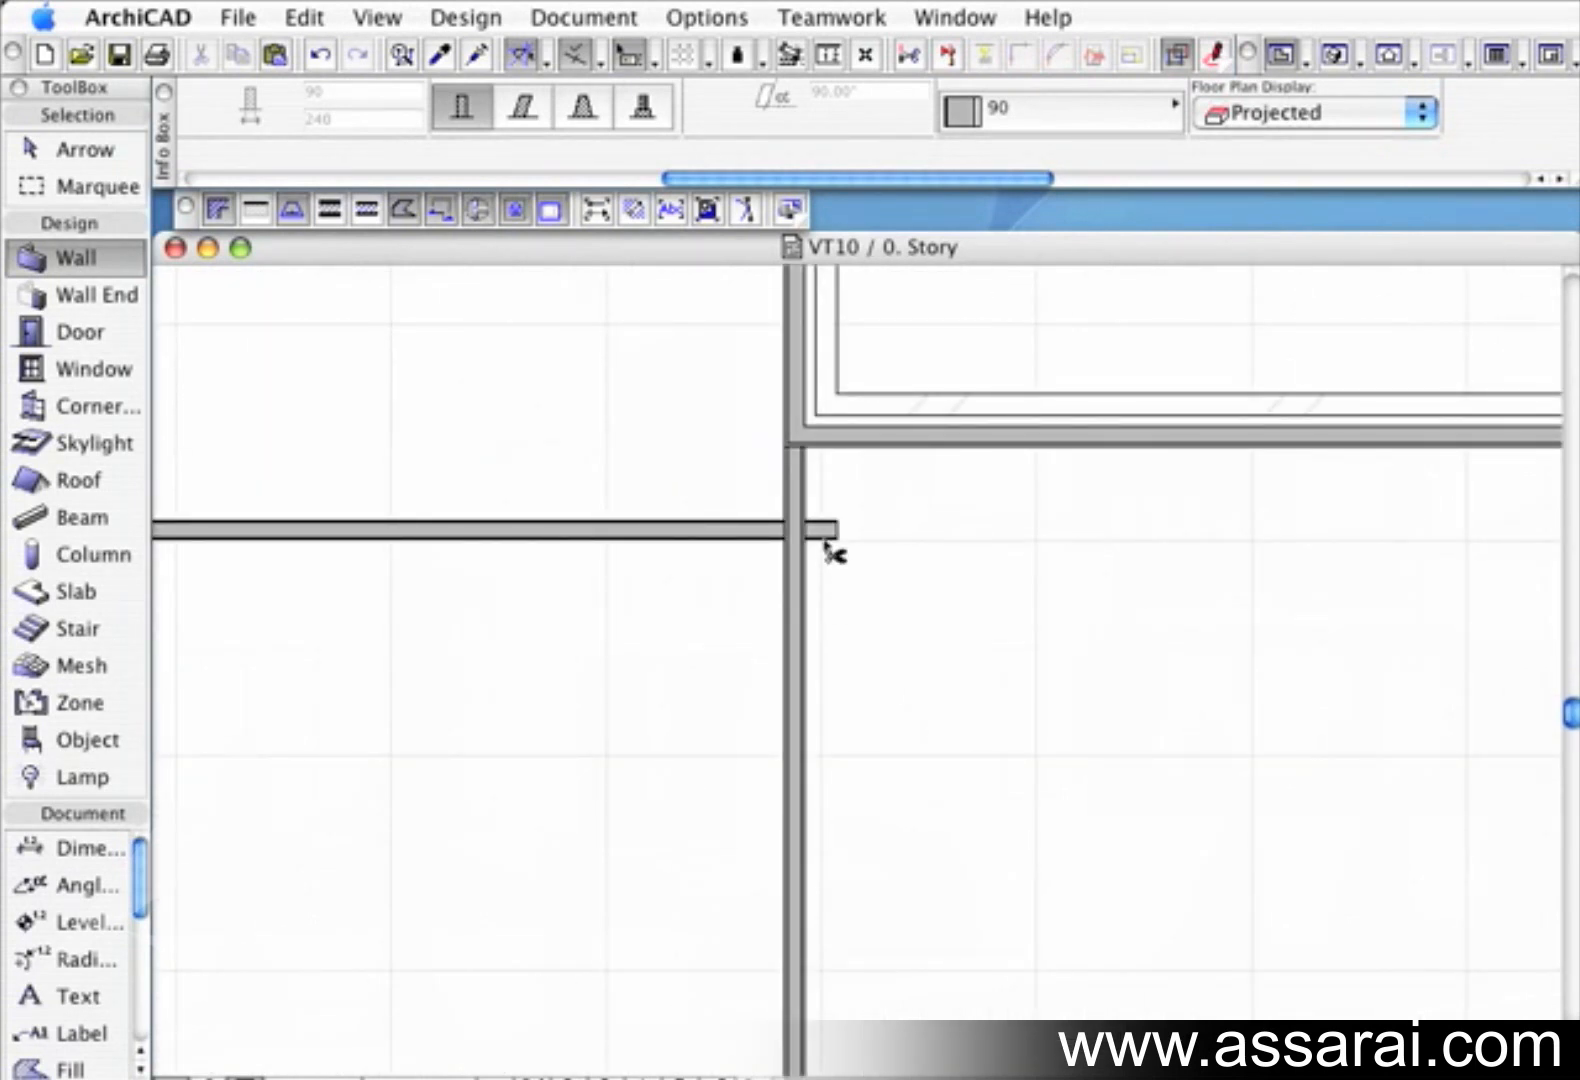
{"action": "left_click", "coordinate": [825, 542], "text": "super"}
Draw a vertical partition about 4290 mm long from the middle of the top exterior wall down to the first horizontal partition
{"action": "scroll", "coordinate": [543, 614], "scroll_direction": "down", "scroll_amount": 3}
{"action": "middle_click_drag", "start_coordinate": [490, 578], "coordinate": [938, 783]}
{"action": "scroll", "coordinate": [871, 698], "scroll_direction": "down", "scroll_amount": 2}
{"action": "middle_click_drag", "start_coordinate": [808, 356], "coordinate": [913, 642]}
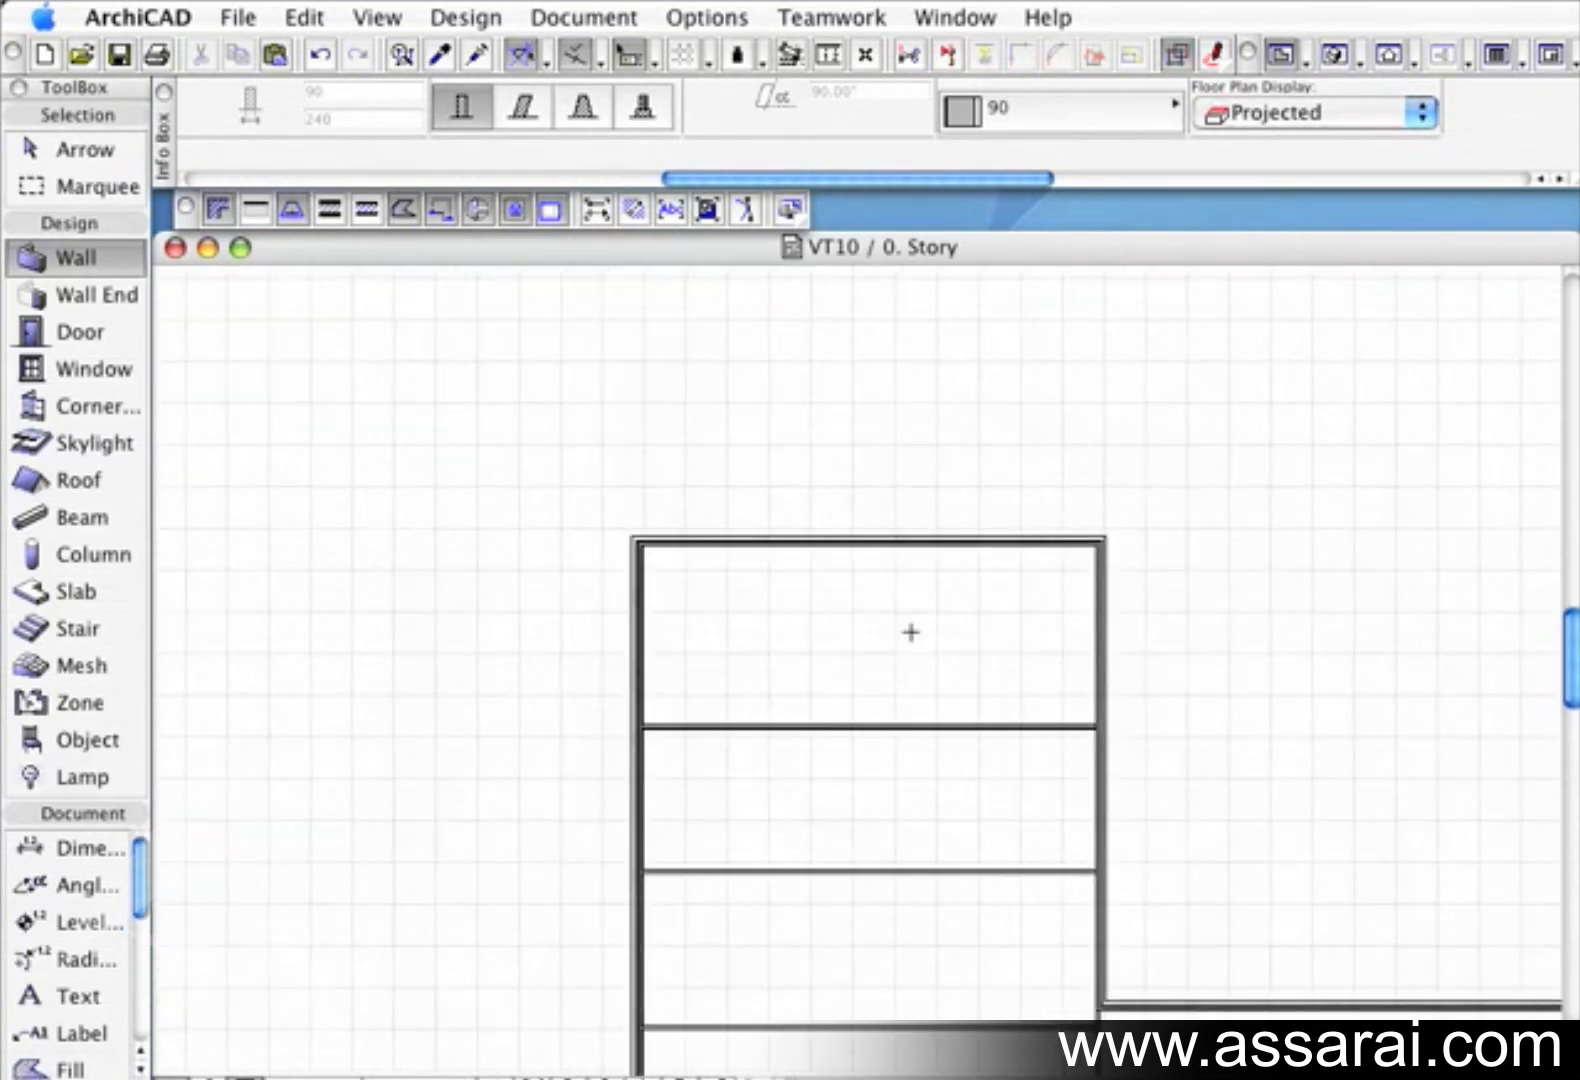
{"action": "left_click", "coordinate": [870, 543]}
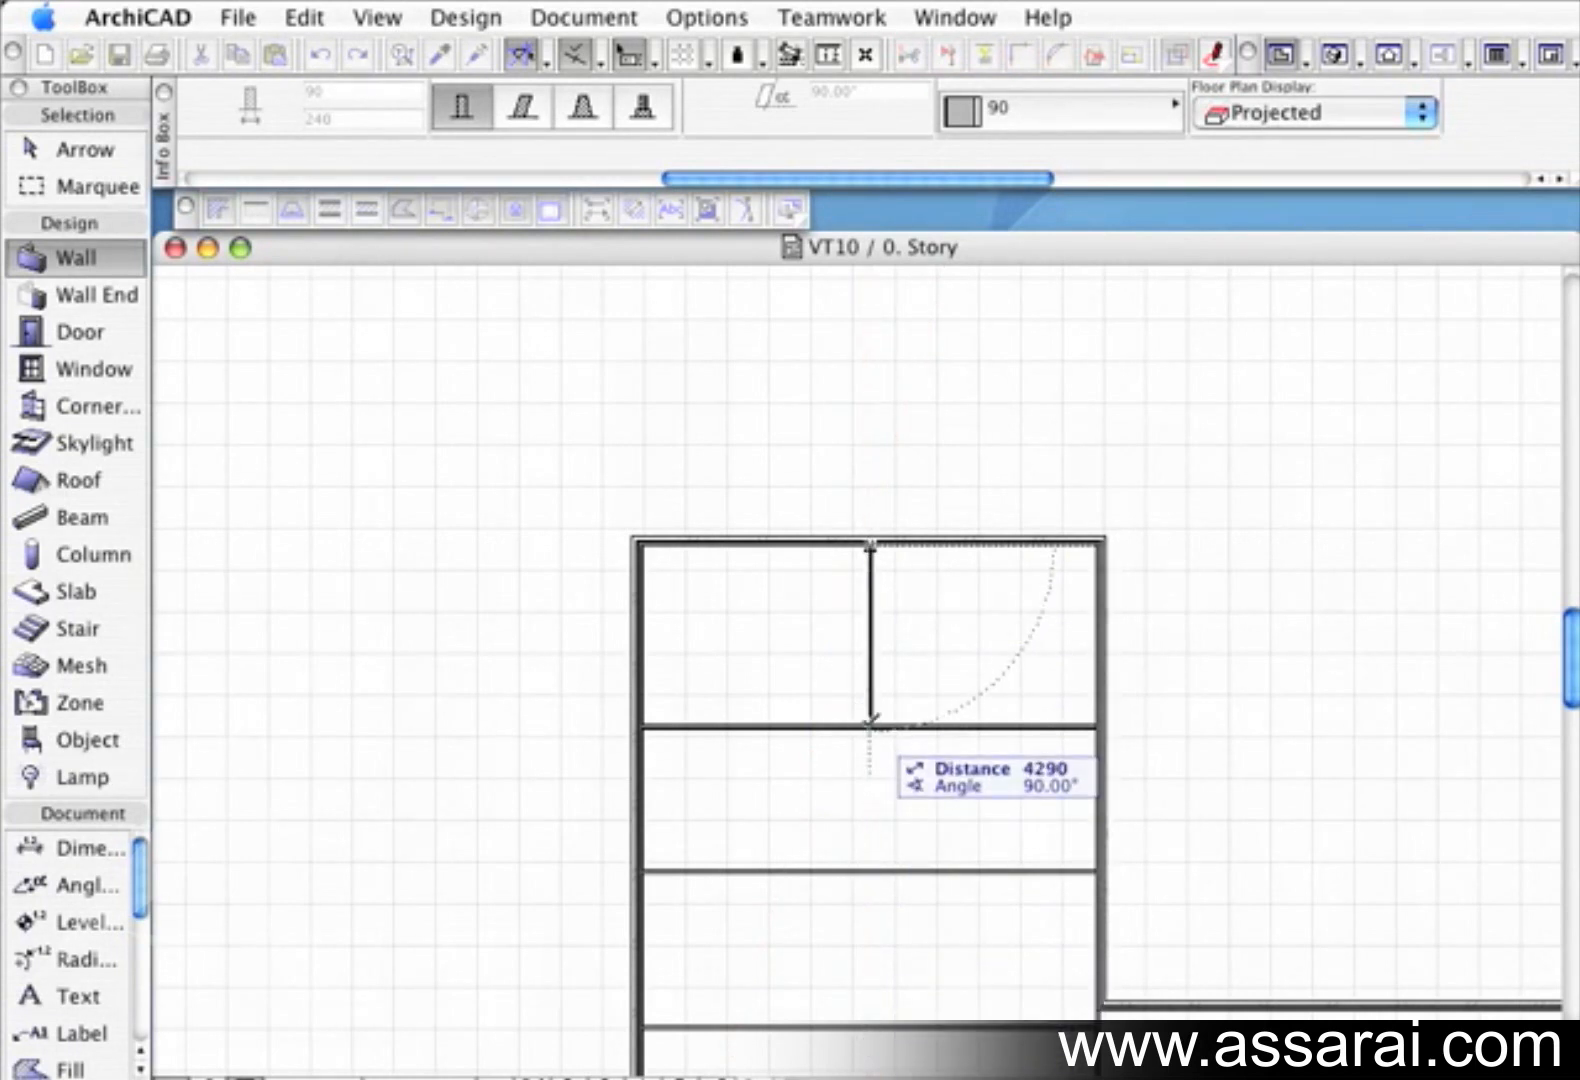
{"action": "left_click", "coordinate": [871, 727]}
Draw a vertical partition down from the first horizontal partition, right of the upper divider, and extend it to the lowest partition
{"action": "left_click", "coordinate": [893, 727]}
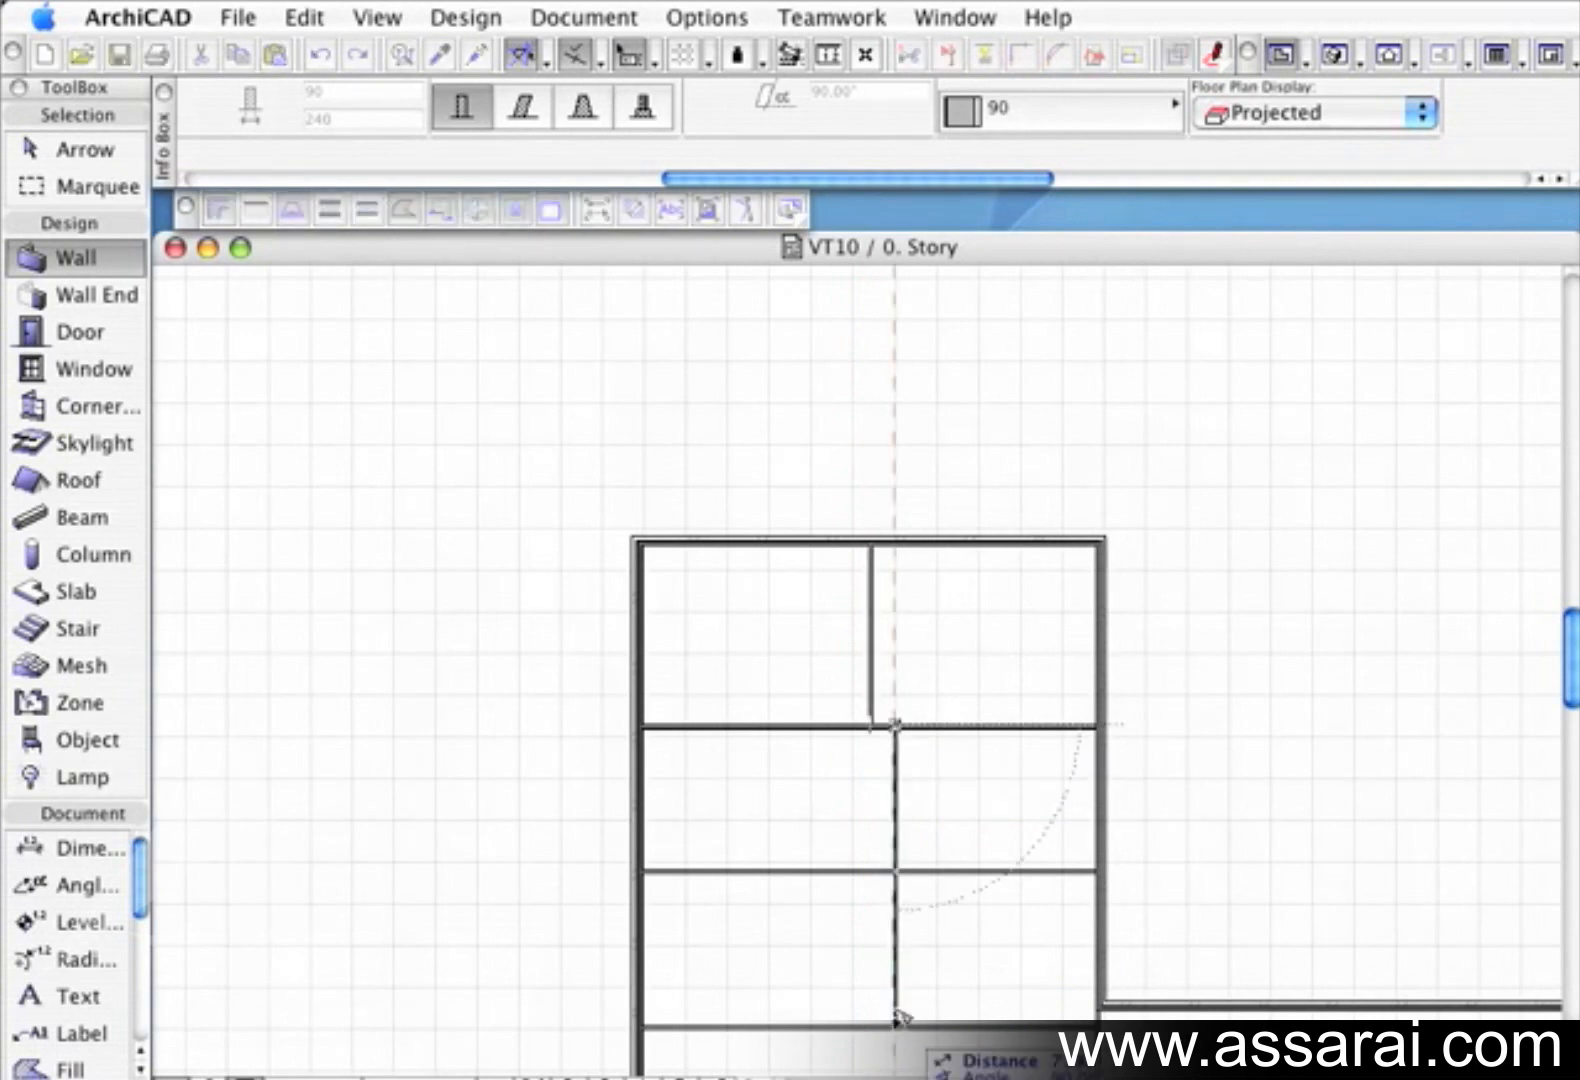
{"action": "middle_click_drag", "start_coordinate": [897, 1018], "coordinate": [910, 721]}
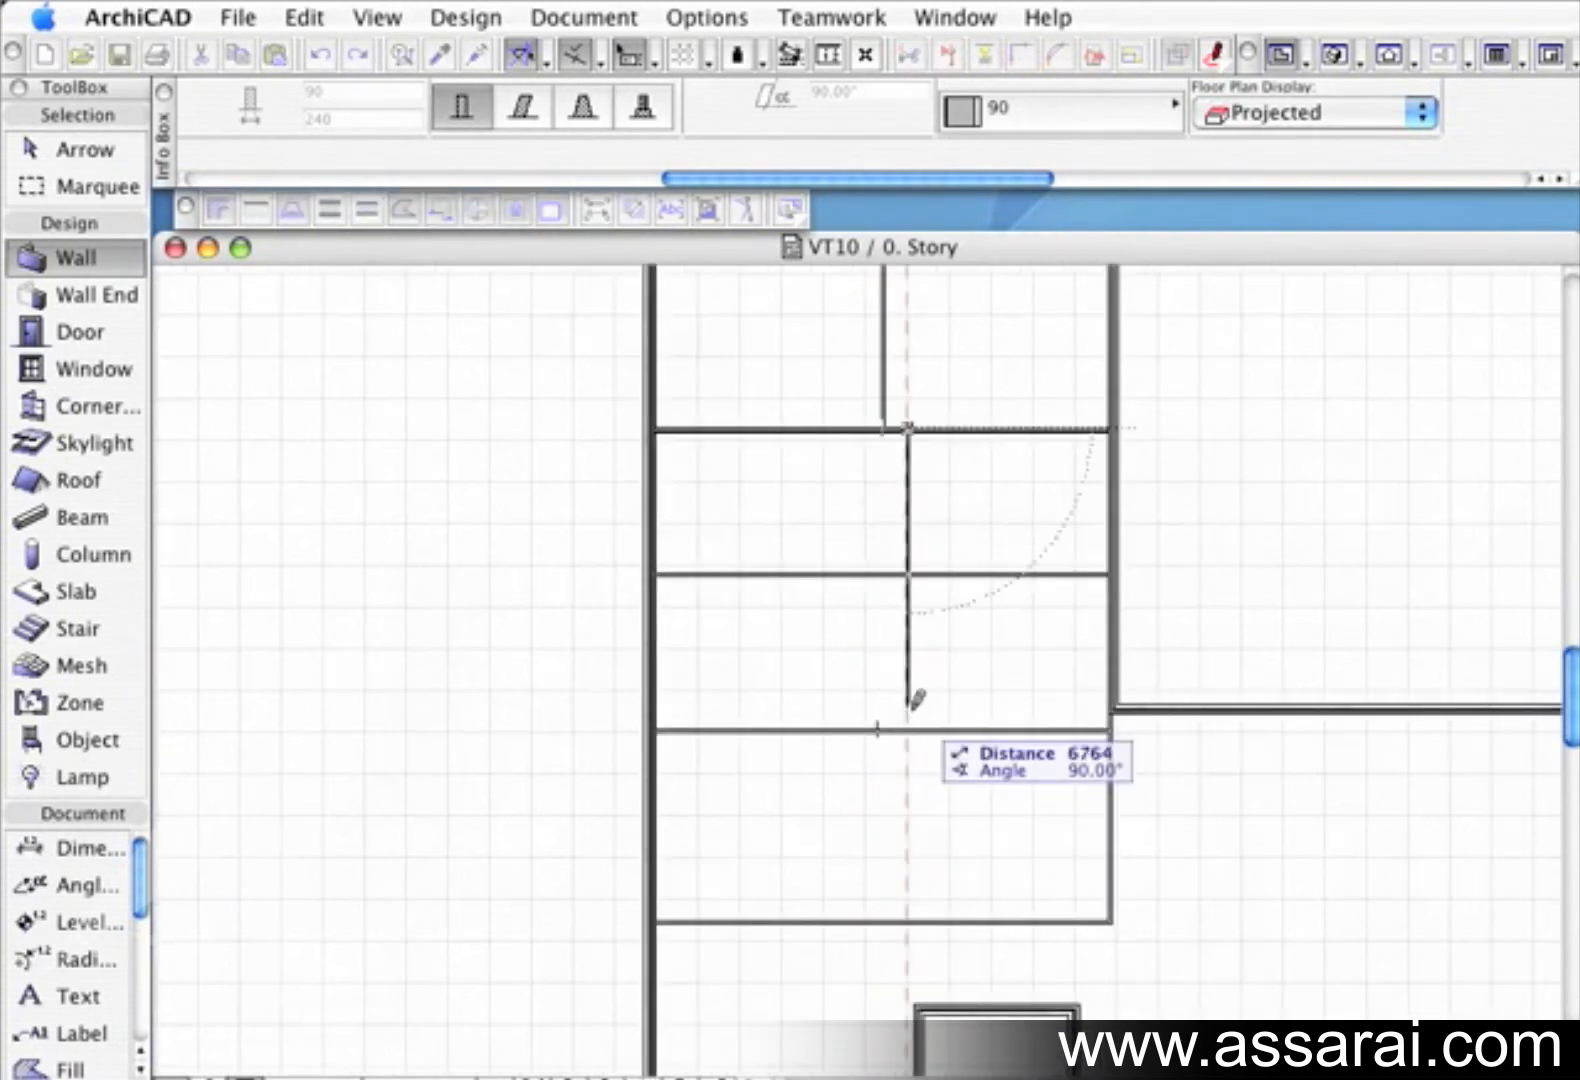
{"action": "left_click", "coordinate": [907, 690]}
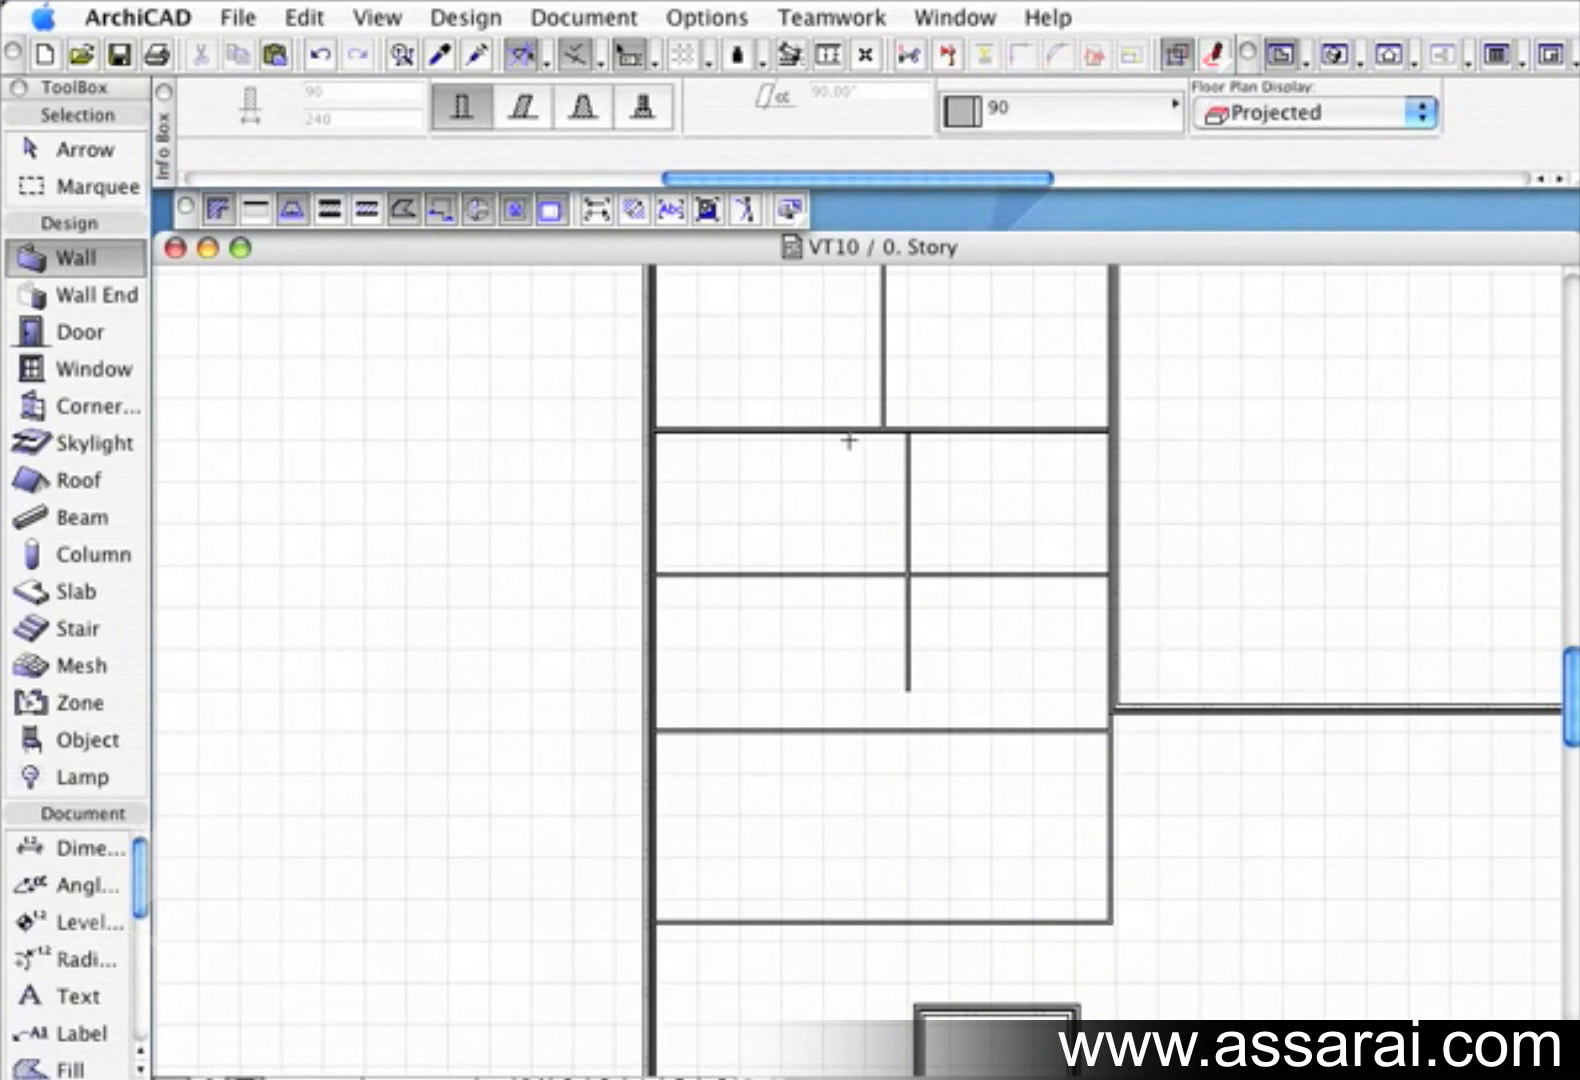
{"action": "left_click", "coordinate": [910, 447], "text": "shift"}
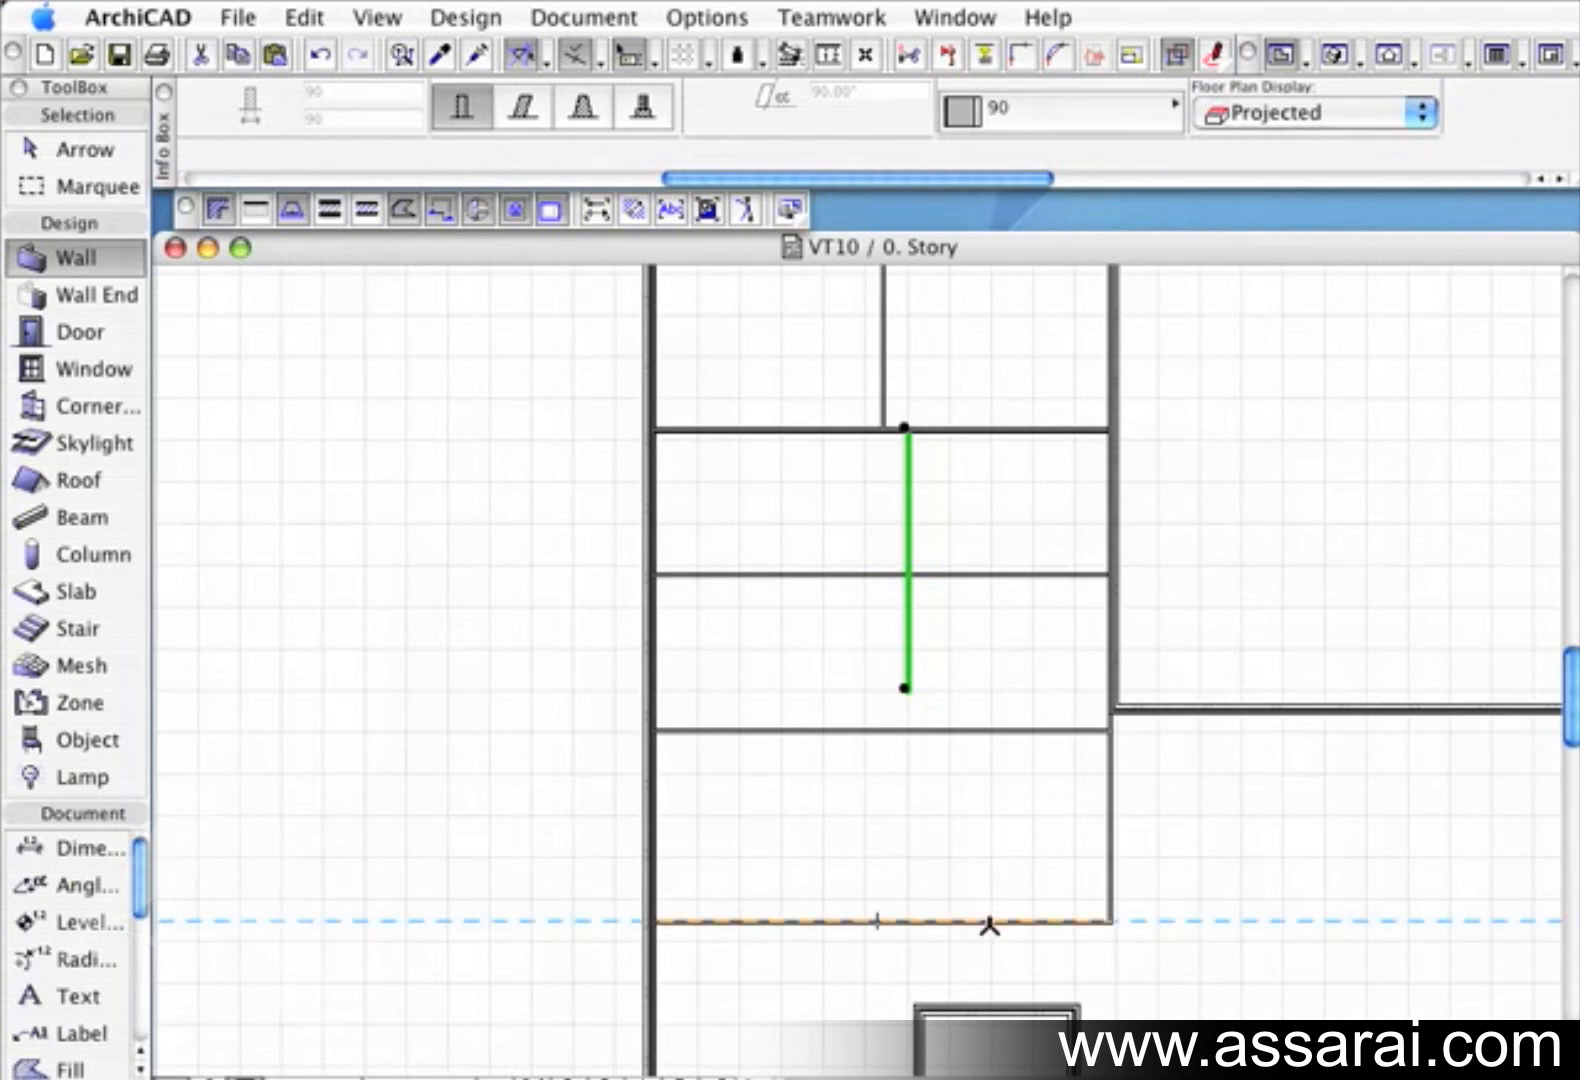
{"action": "left_click", "coordinate": [990, 920]}
{"action": "key", "text": "Escape"}
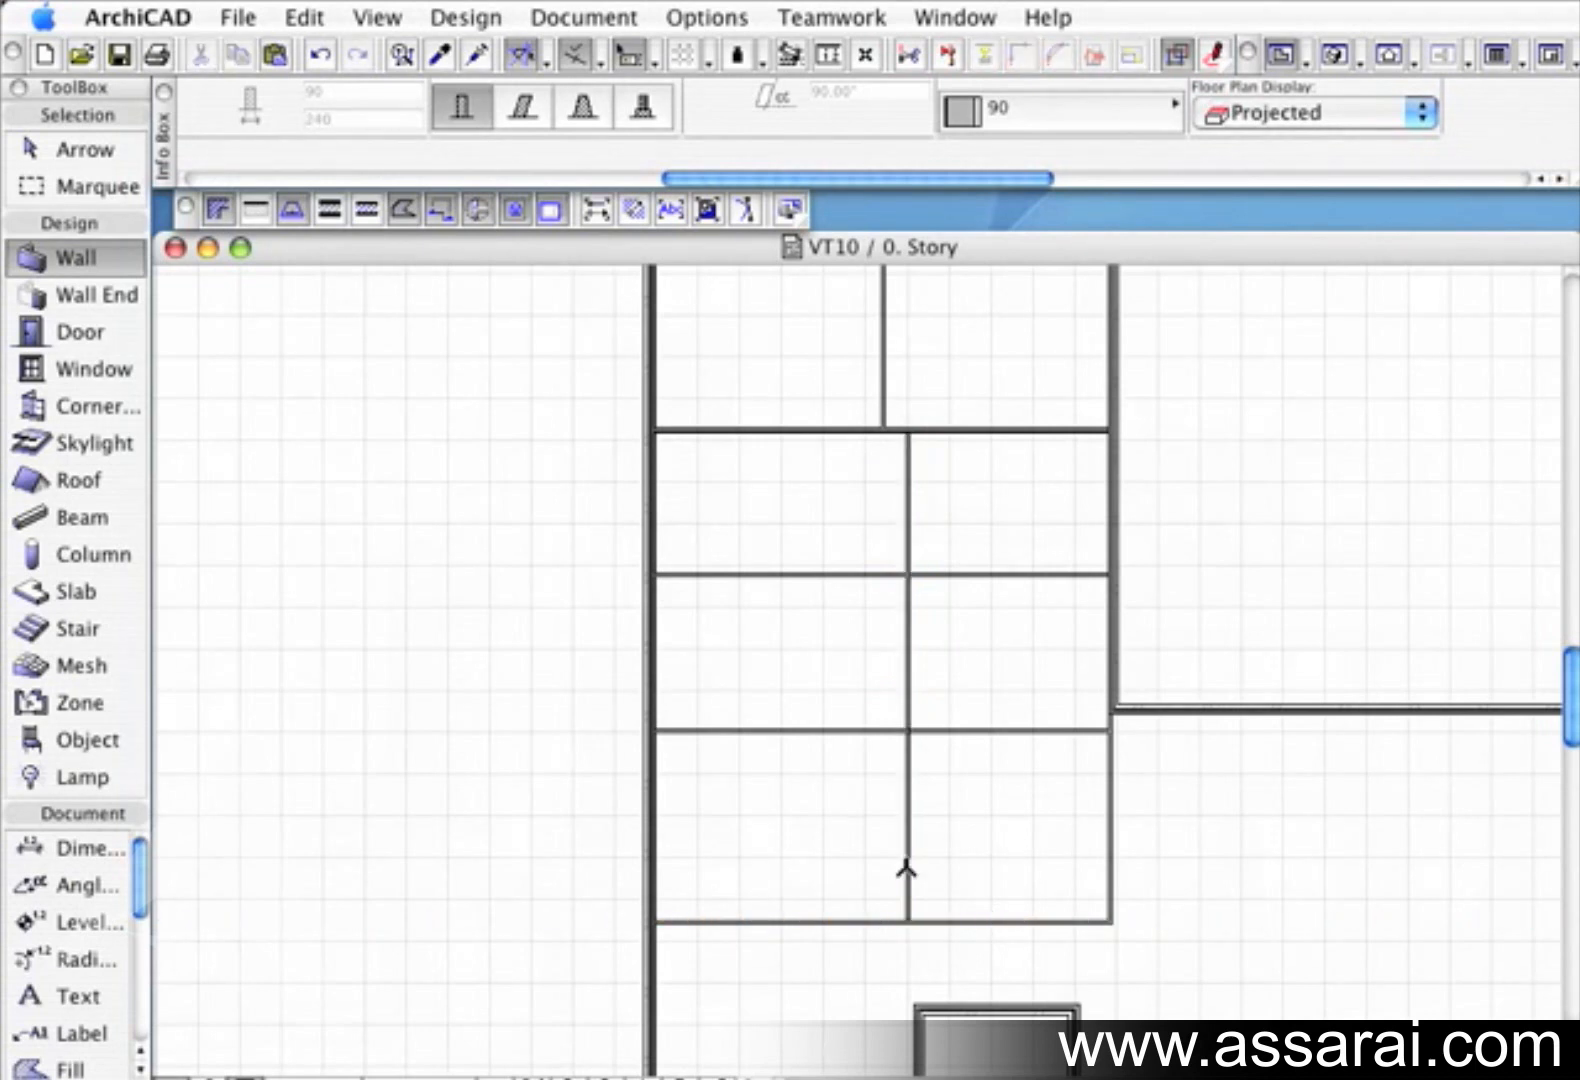
Copy the long vertical partition a short distance to its left to form the second side of a corridor
{"action": "left_click", "coordinate": [906, 864], "text": "shift"}
{"action": "left_click", "coordinate": [907, 872]}
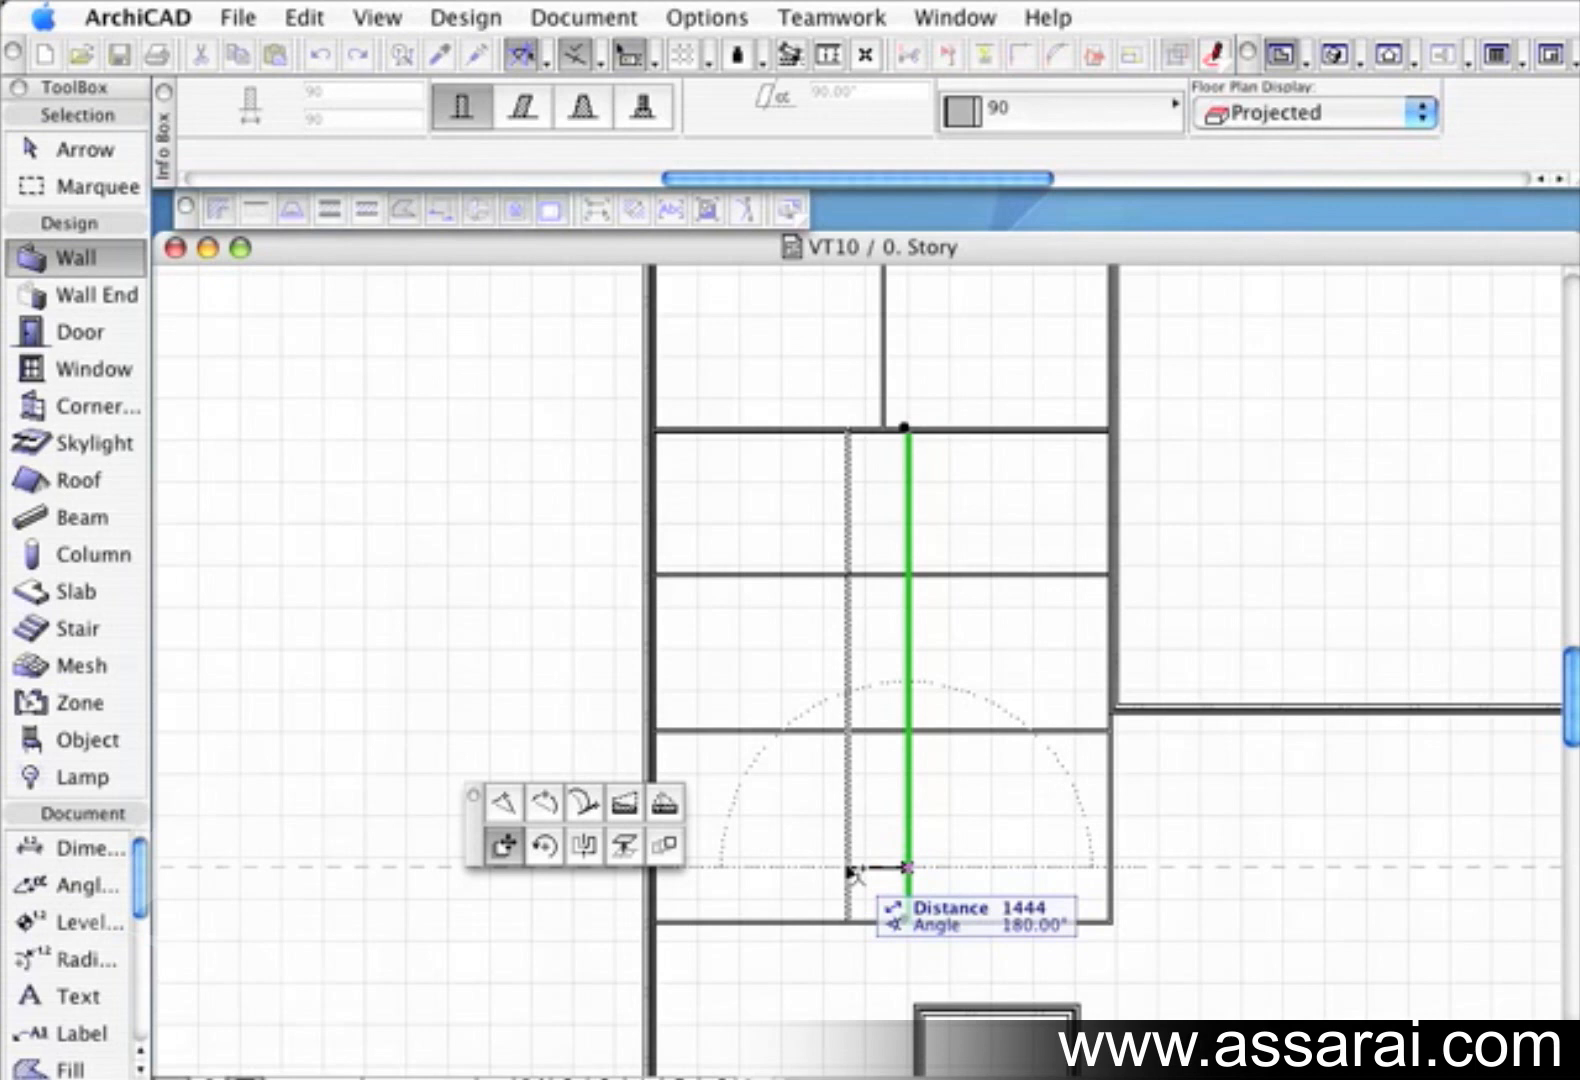
{"action": "left_click", "coordinate": [852, 868]}
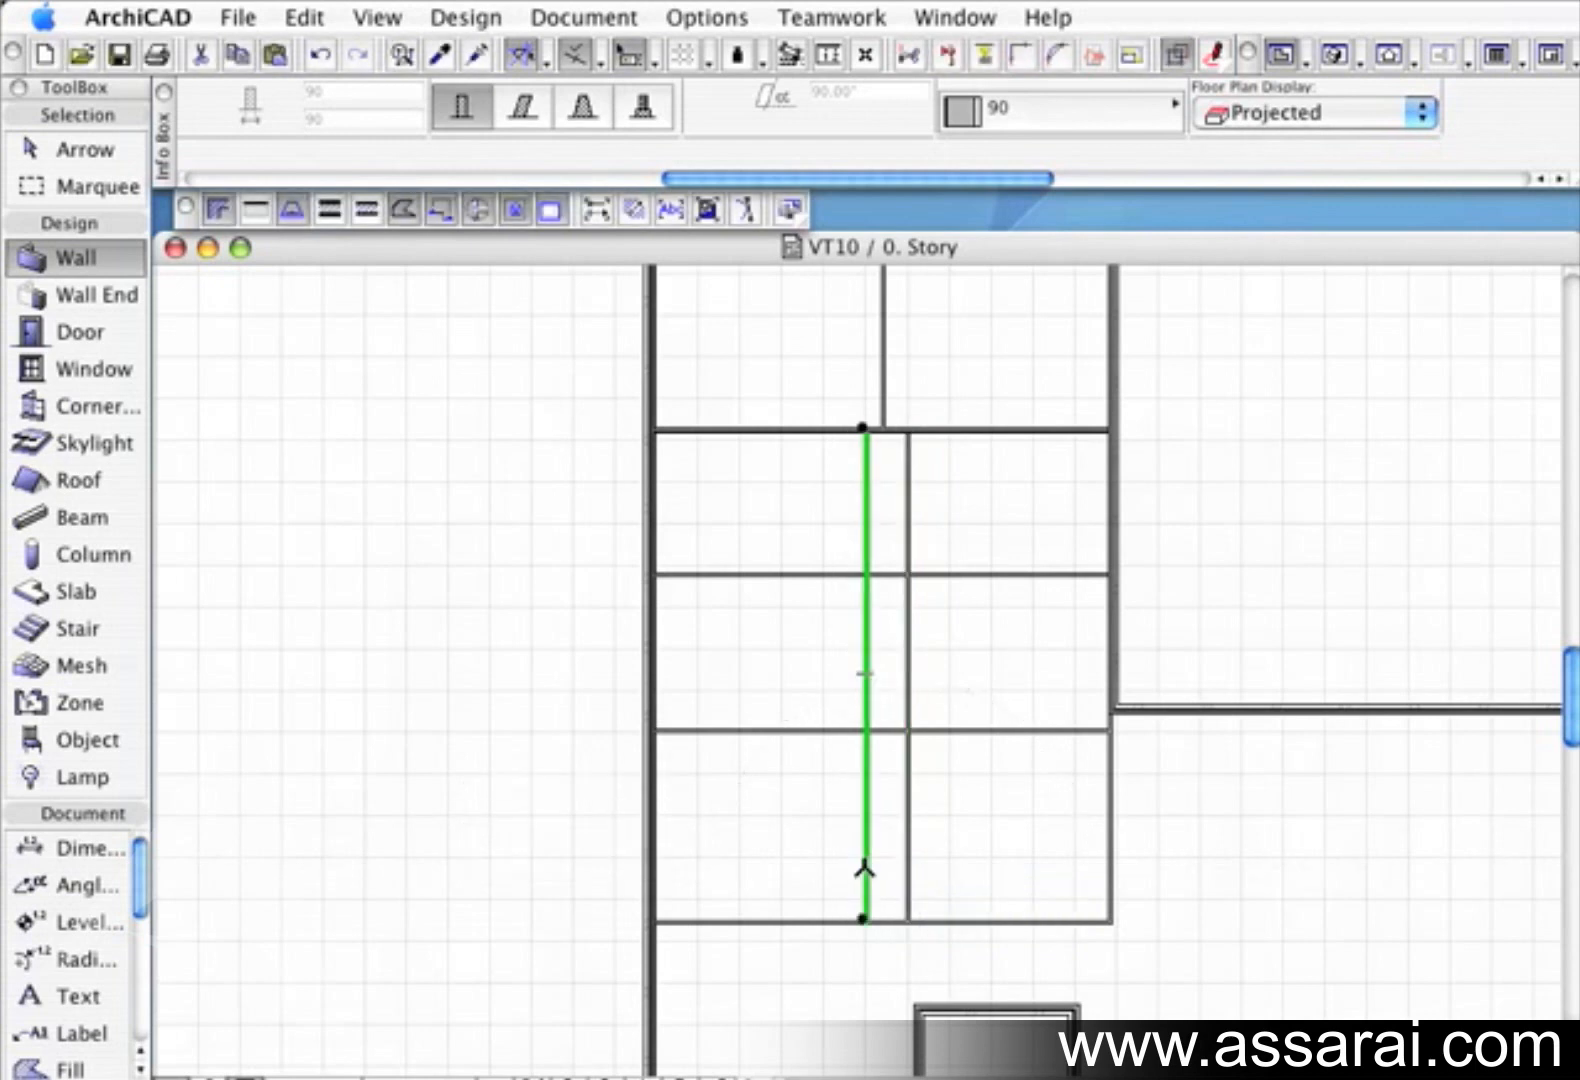
{"action": "key", "text": "Escape"}
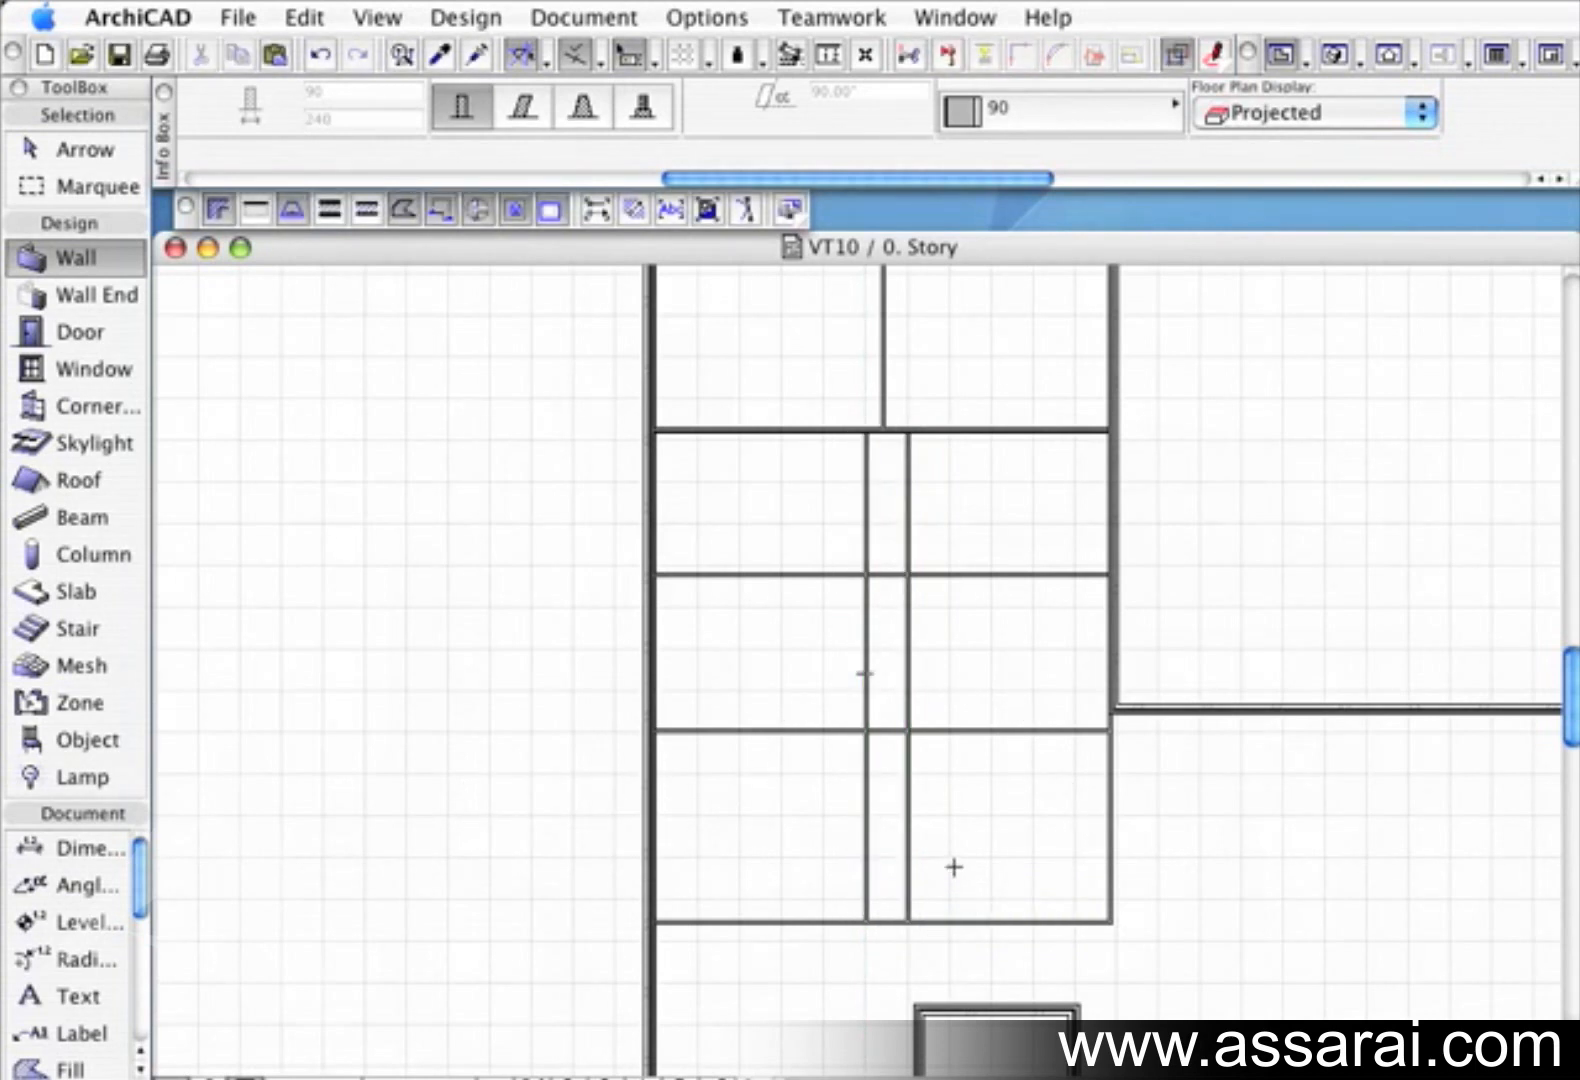
Trim away the three horizontal partition pieces between the two corridor walls
{"action": "left_click", "coordinate": [879, 738], "text": "super"}
{"action": "left_click", "coordinate": [884, 585], "text": "super"}
{"action": "left_click", "coordinate": [881, 922], "text": "super"}
Draw a vertical partition across the right wing, from the stepped corner in its lower wall up to its upper exterior wall
{"action": "scroll", "coordinate": [1365, 748], "scroll_direction": "down", "scroll_amount": 3}
{"action": "middle_click_drag", "start_coordinate": [1334, 751], "coordinate": [1088, 740]}
{"action": "left_click", "coordinate": [1097, 899]}
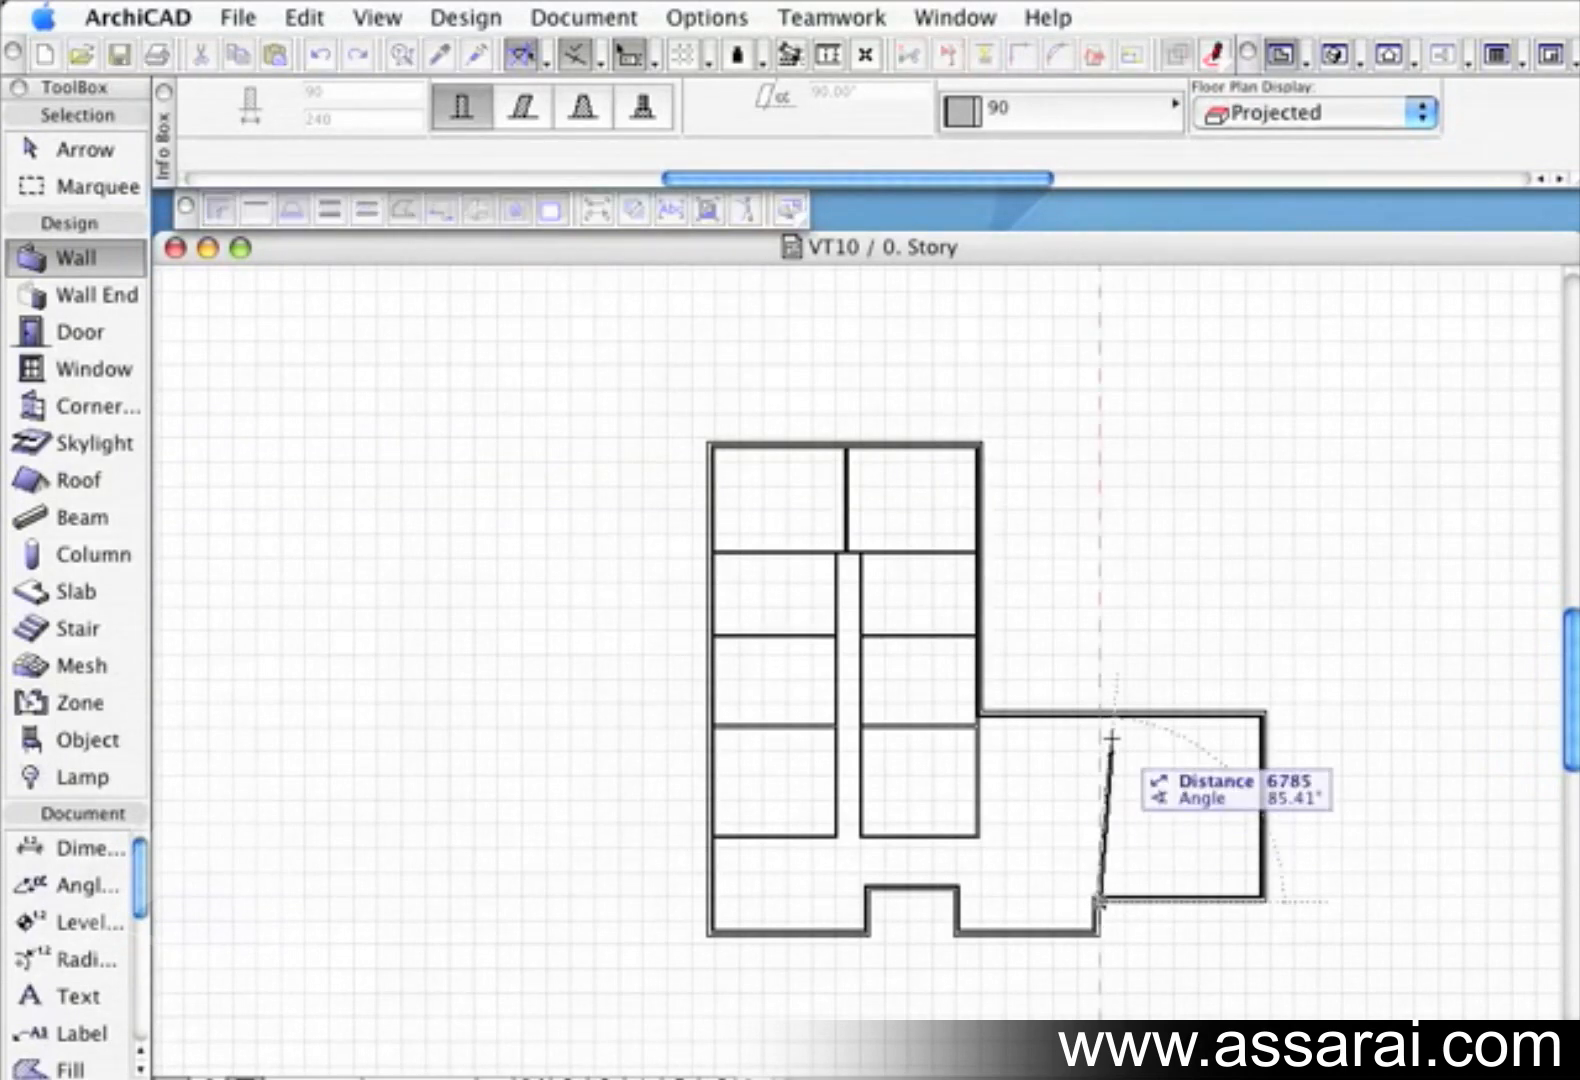
{"action": "left_click", "coordinate": [1098, 713]}
Split the right wing's upper exterior wall where the new partition meets it, keeping the right-hand segment selected
{"action": "scroll", "coordinate": [1097, 790], "scroll_direction": "up", "scroll_amount": 3}
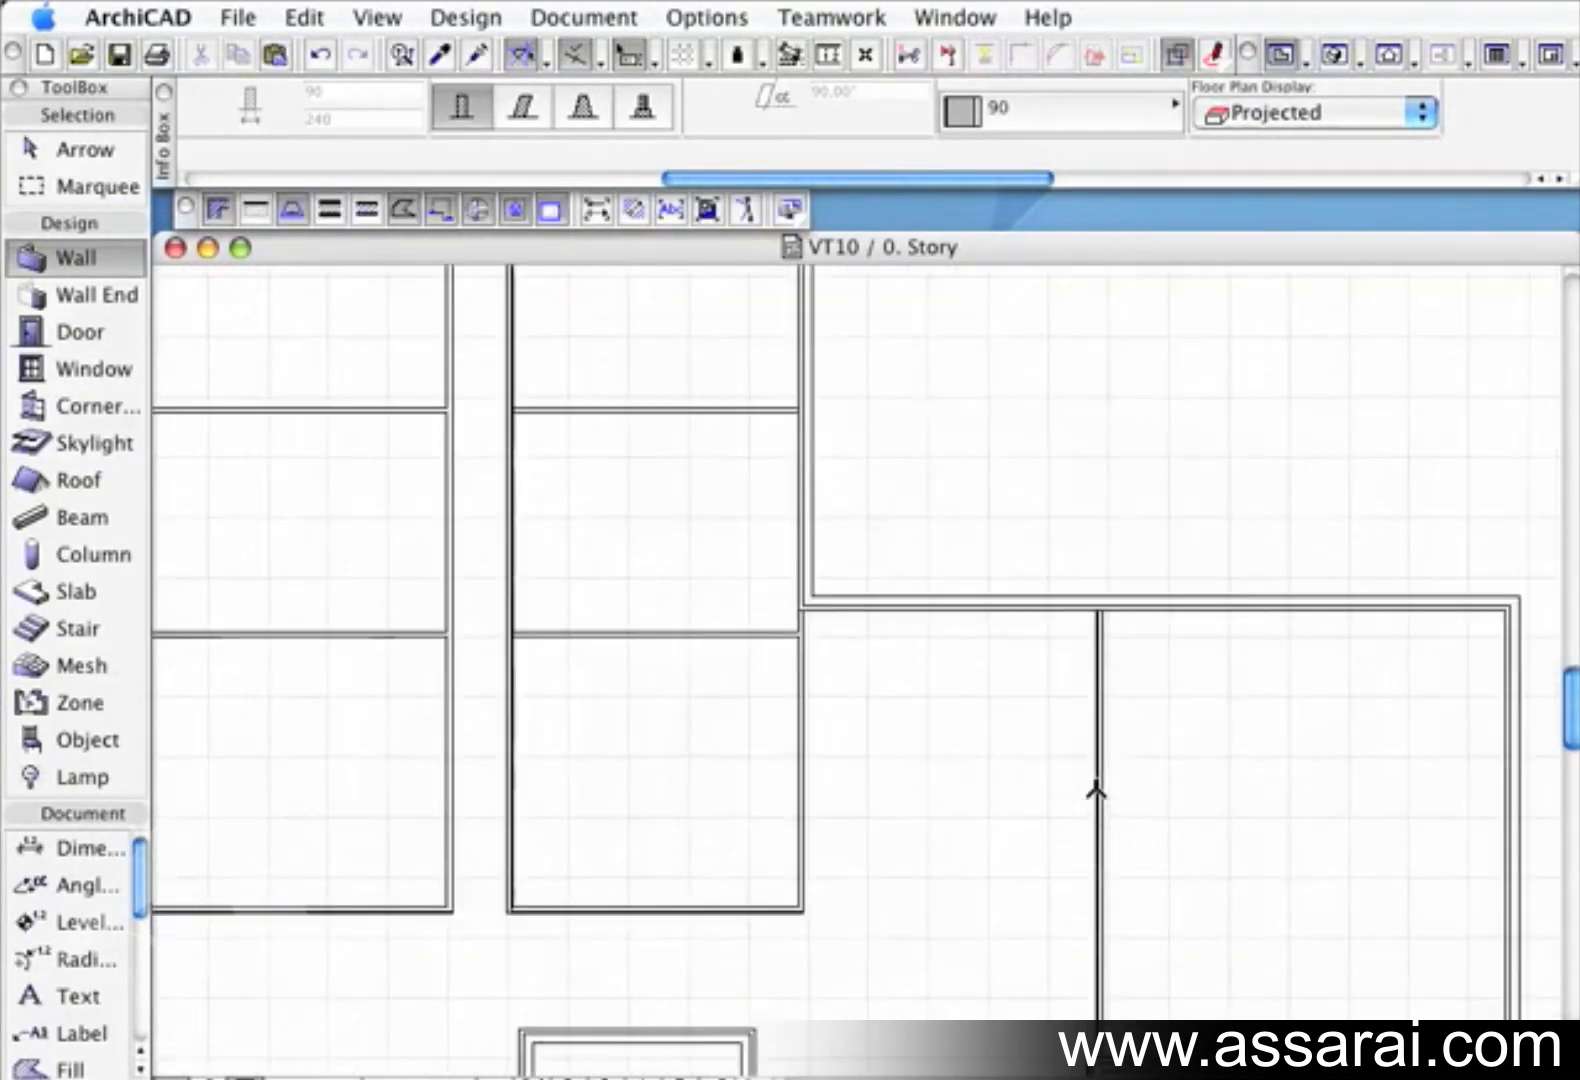
{"action": "scroll", "coordinate": [1097, 790], "scroll_direction": "down", "scroll_amount": 1}
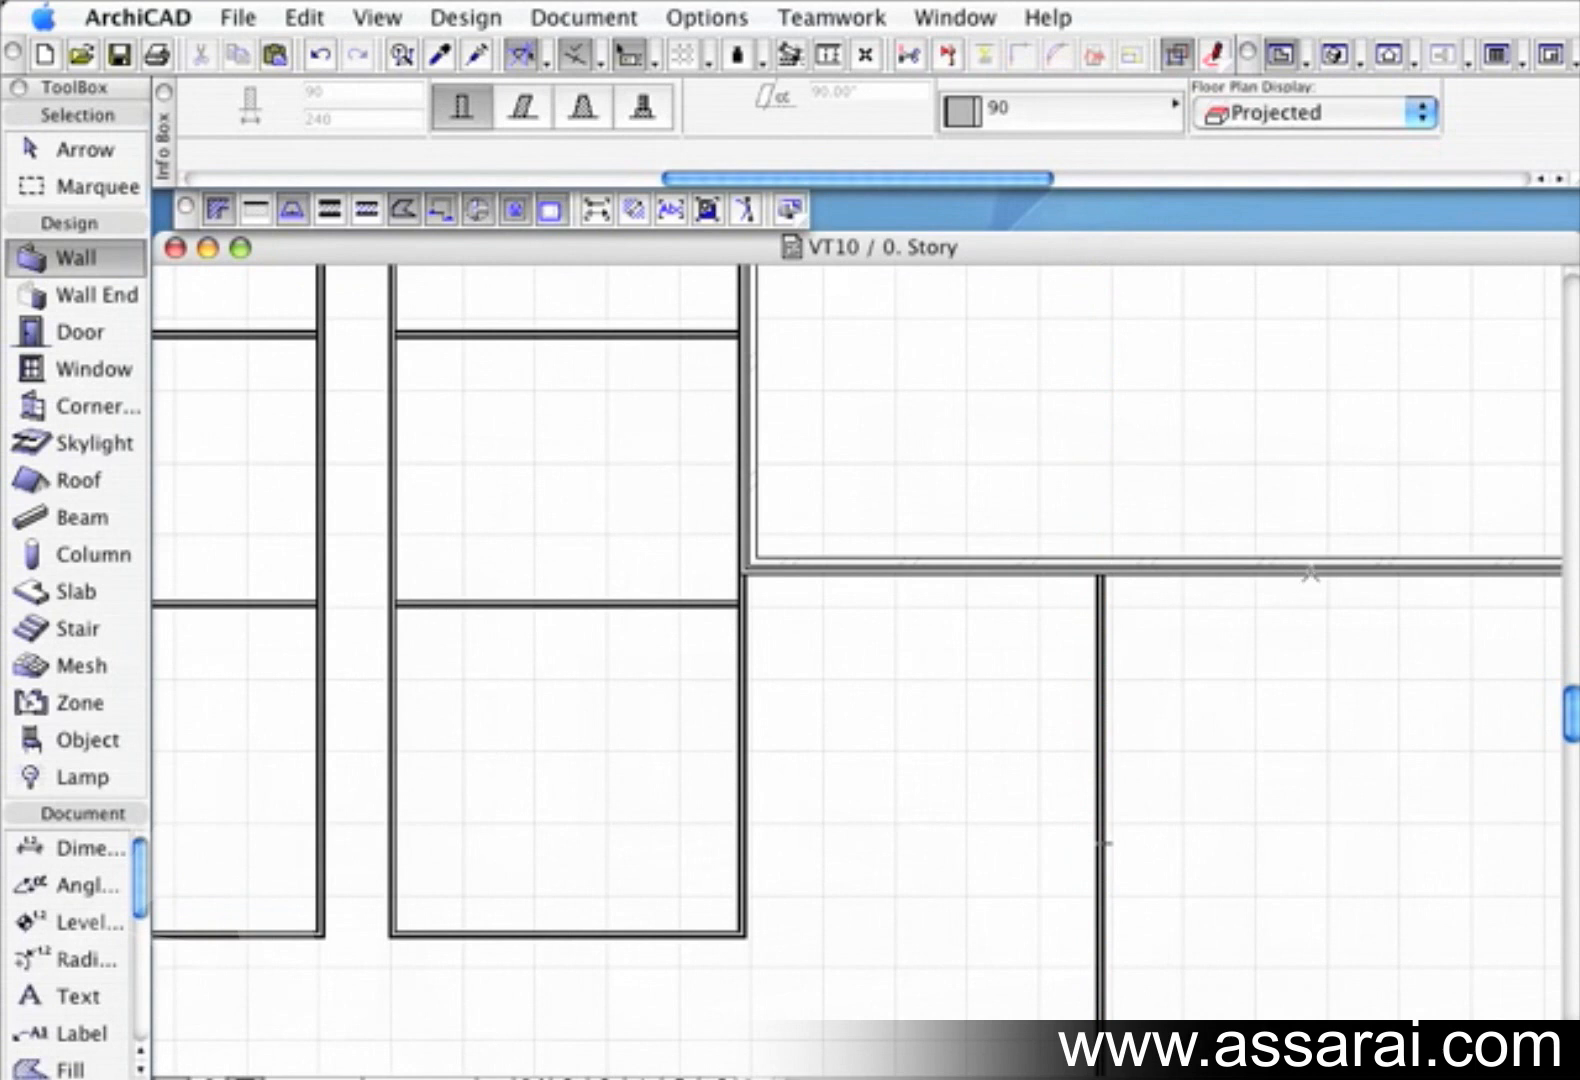
{"action": "middle_click_drag", "start_coordinate": [1311, 573], "coordinate": [1046, 569]}
{"action": "left_click", "coordinate": [1118, 574], "text": "shift"}
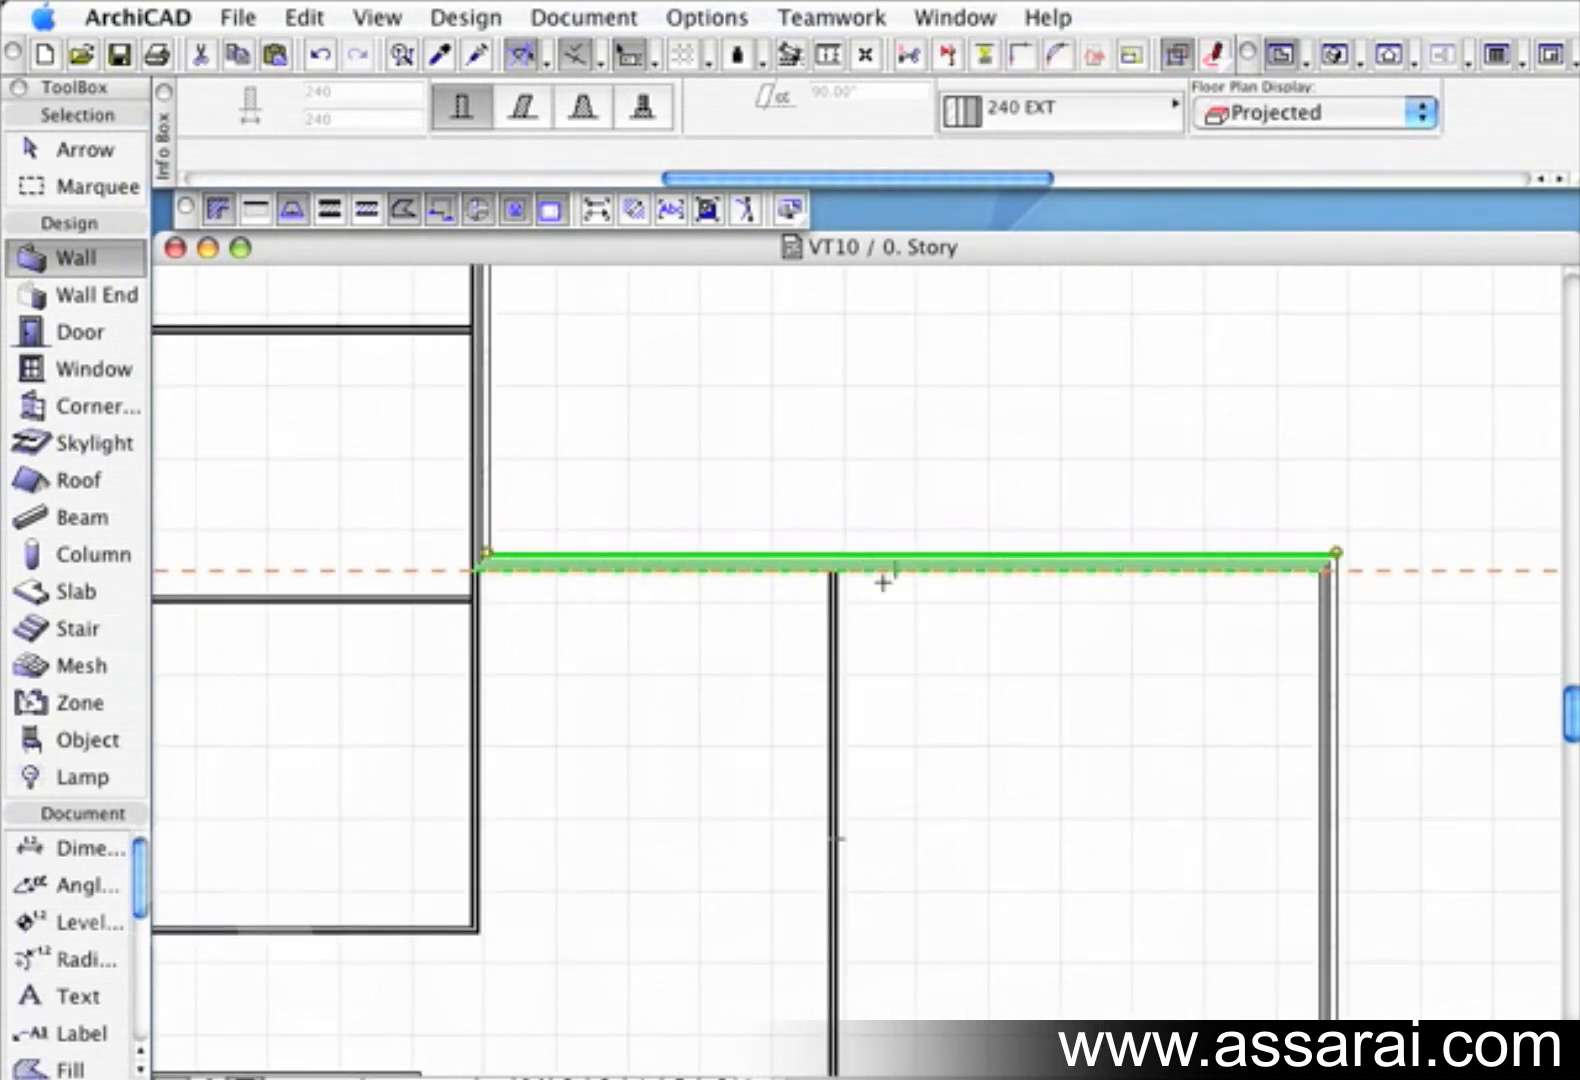
{"action": "left_click", "coordinate": [948, 55]}
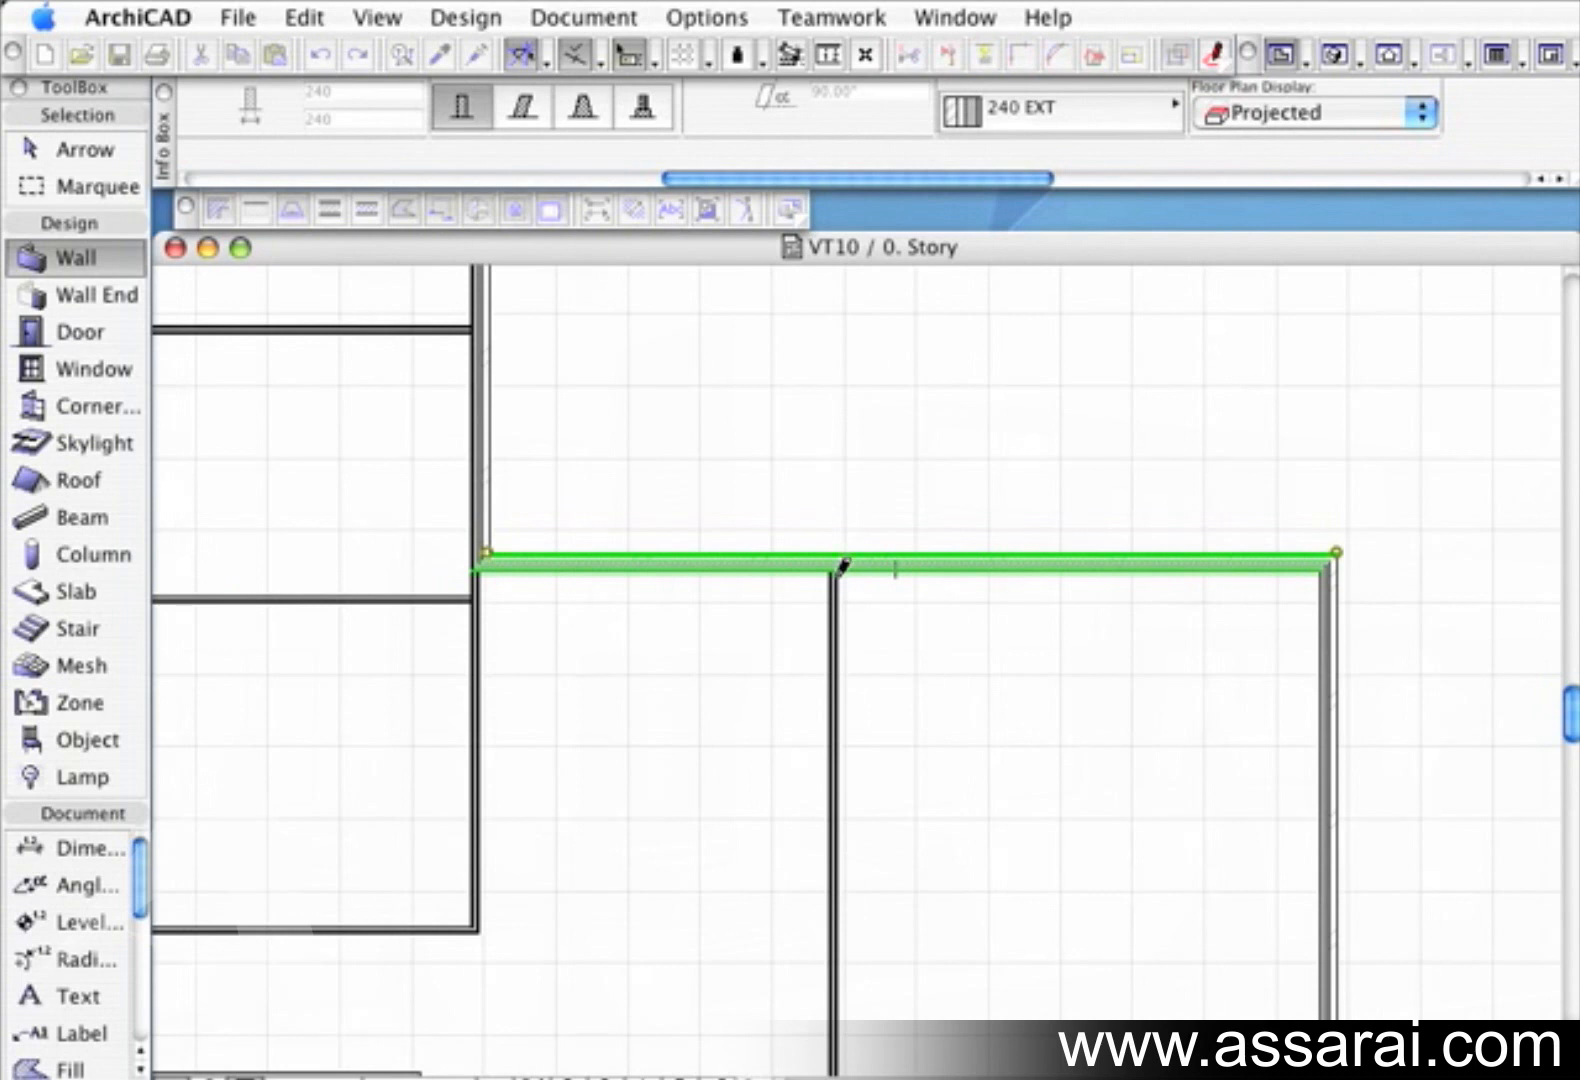
{"action": "left_click", "coordinate": [841, 566]}
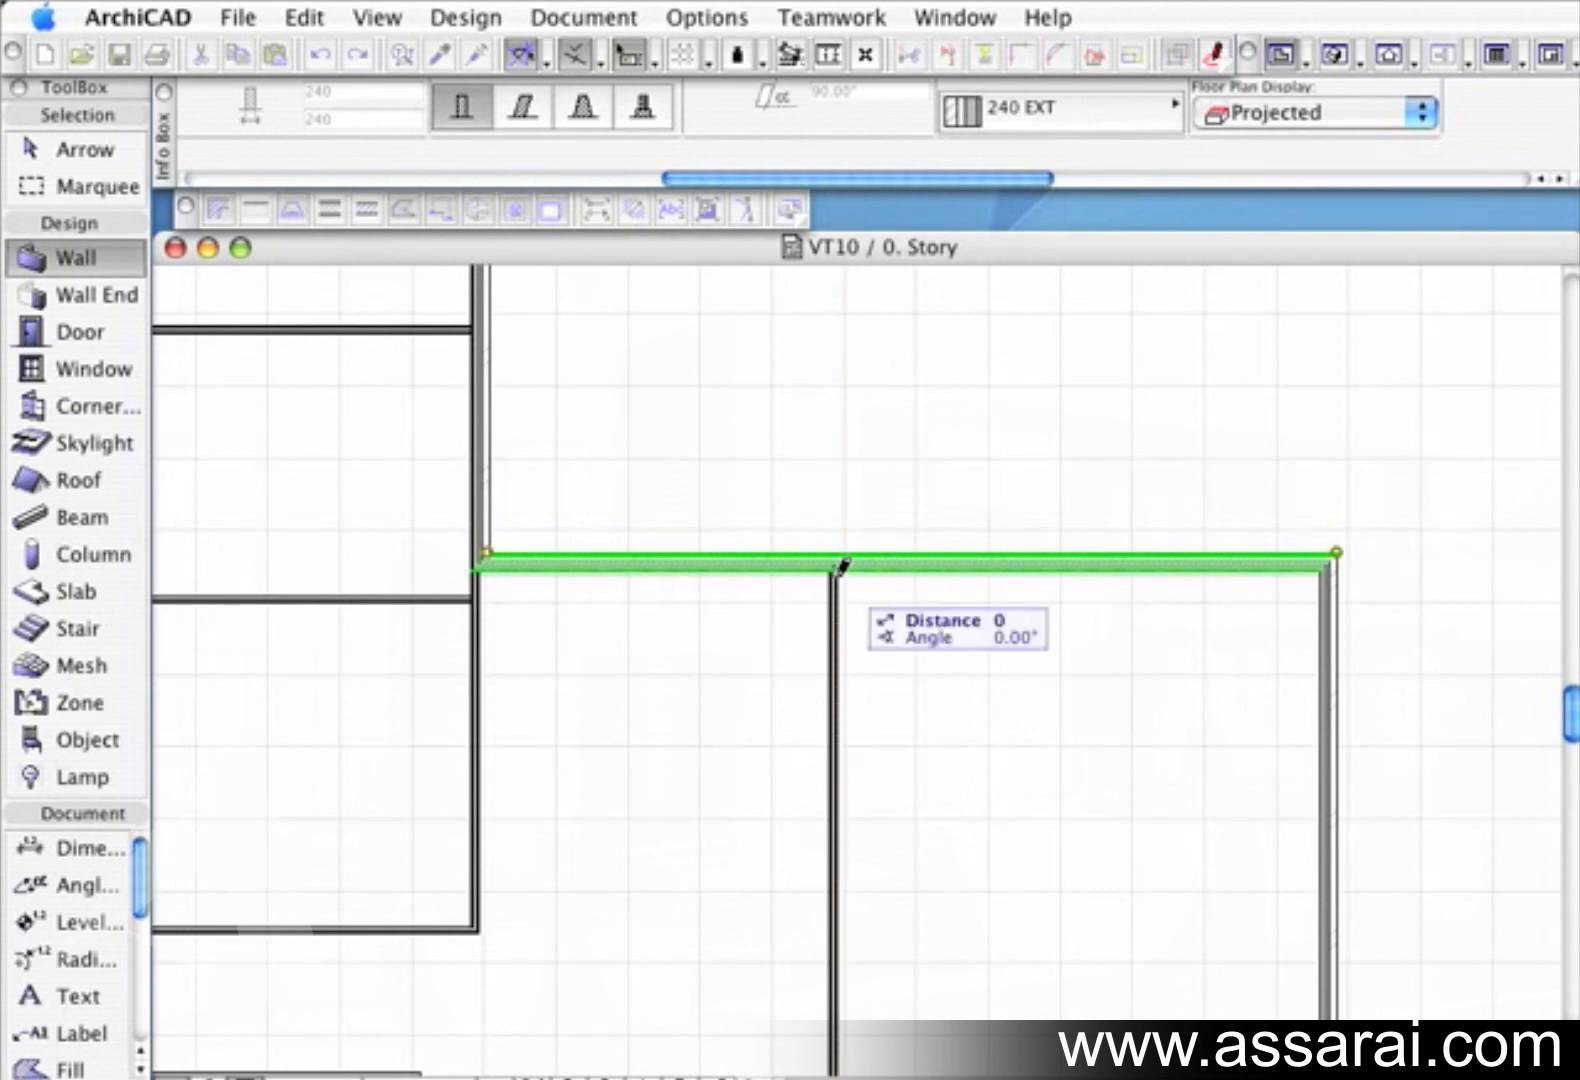
{"action": "left_click", "coordinate": [838, 525]}
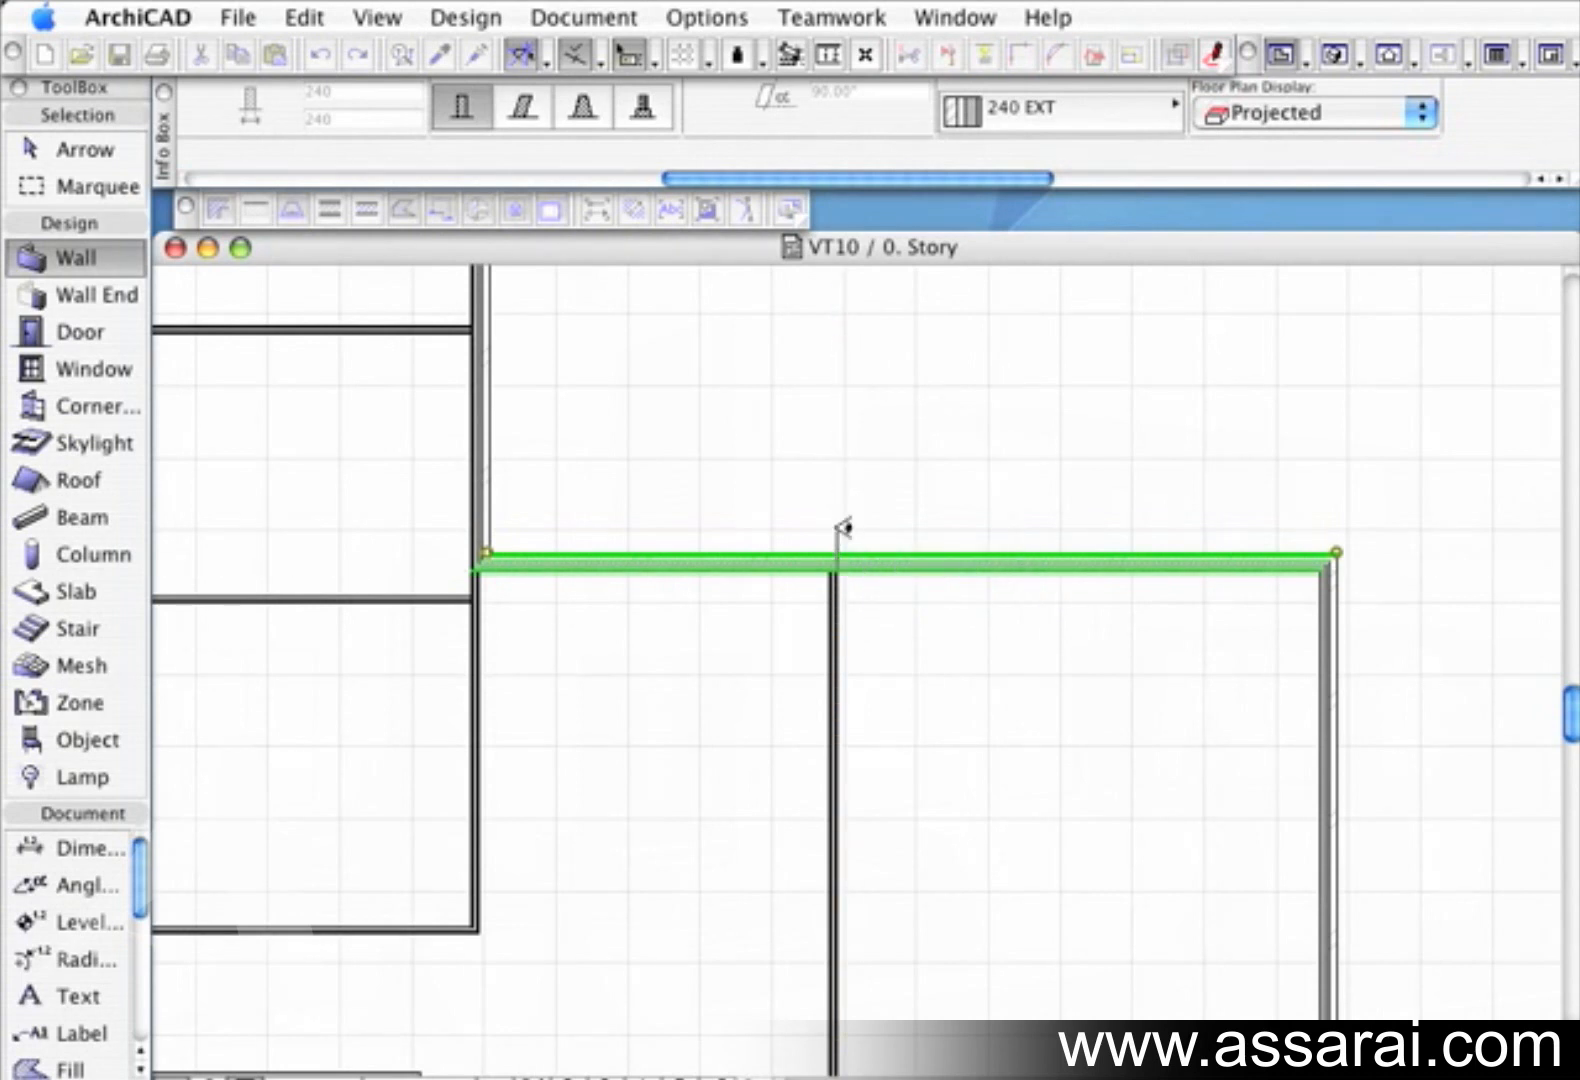
{"action": "left_click", "coordinate": [958, 522]}
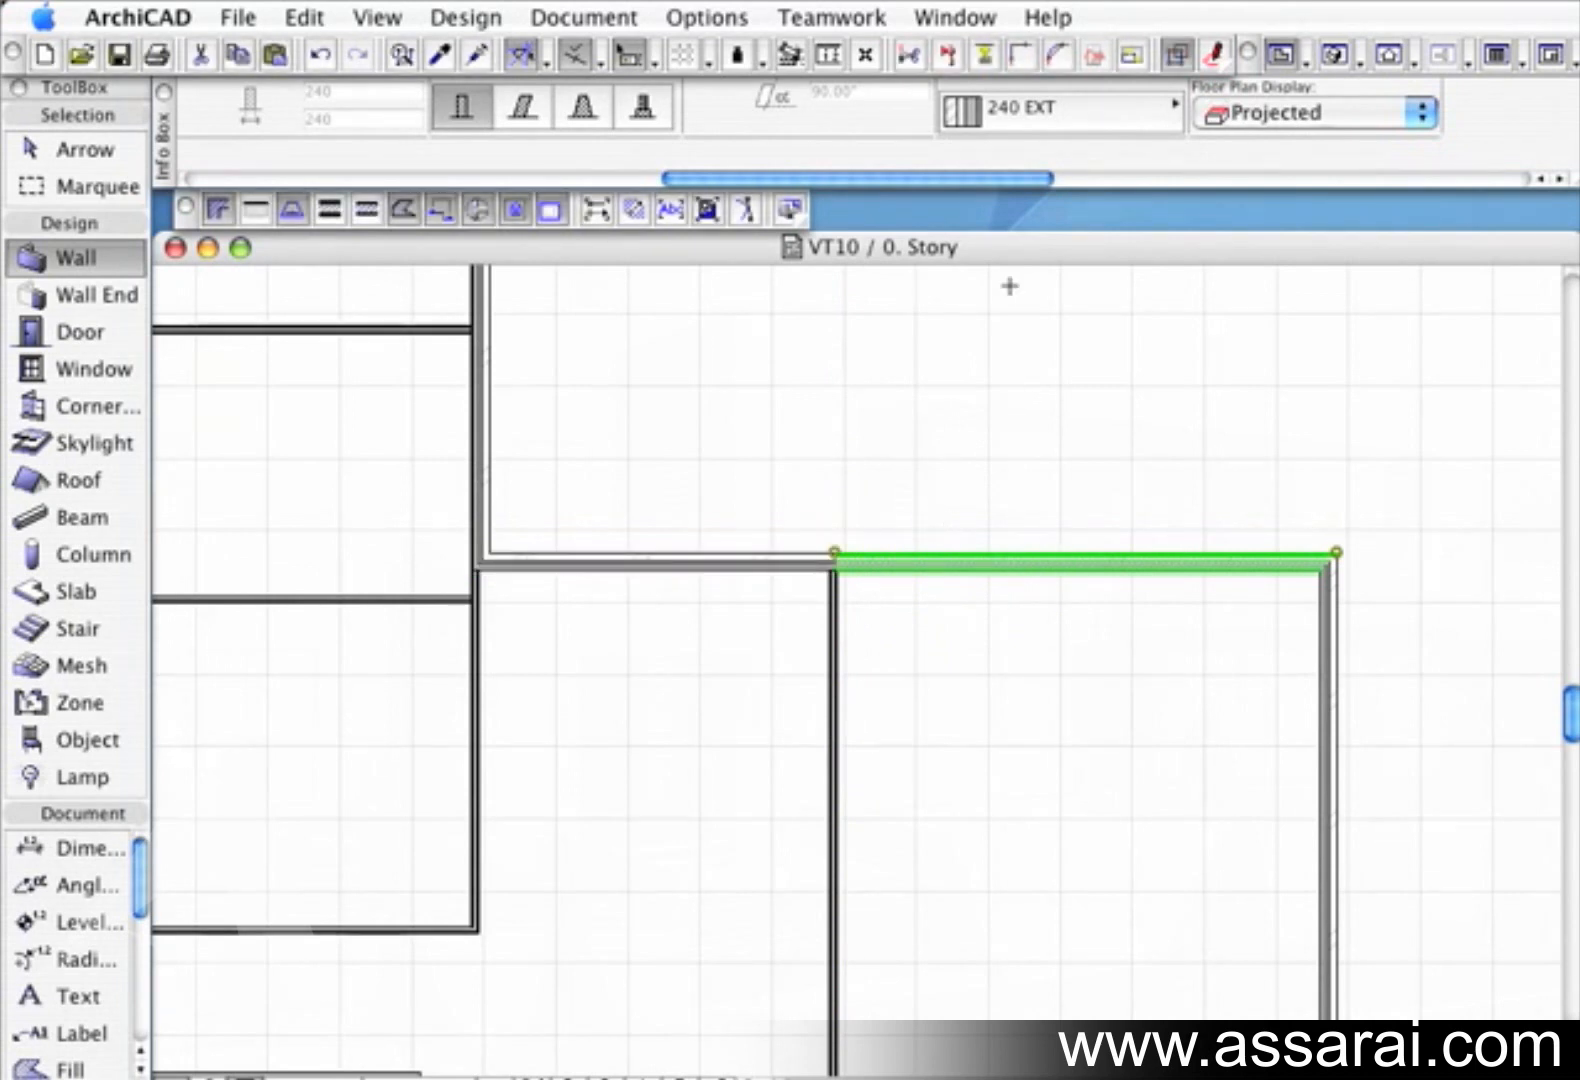
Change the selected upper wall segment of the right wing to the Double 1:8 fill with a thickness of 110
{"action": "left_click", "coordinate": [1122, 110]}
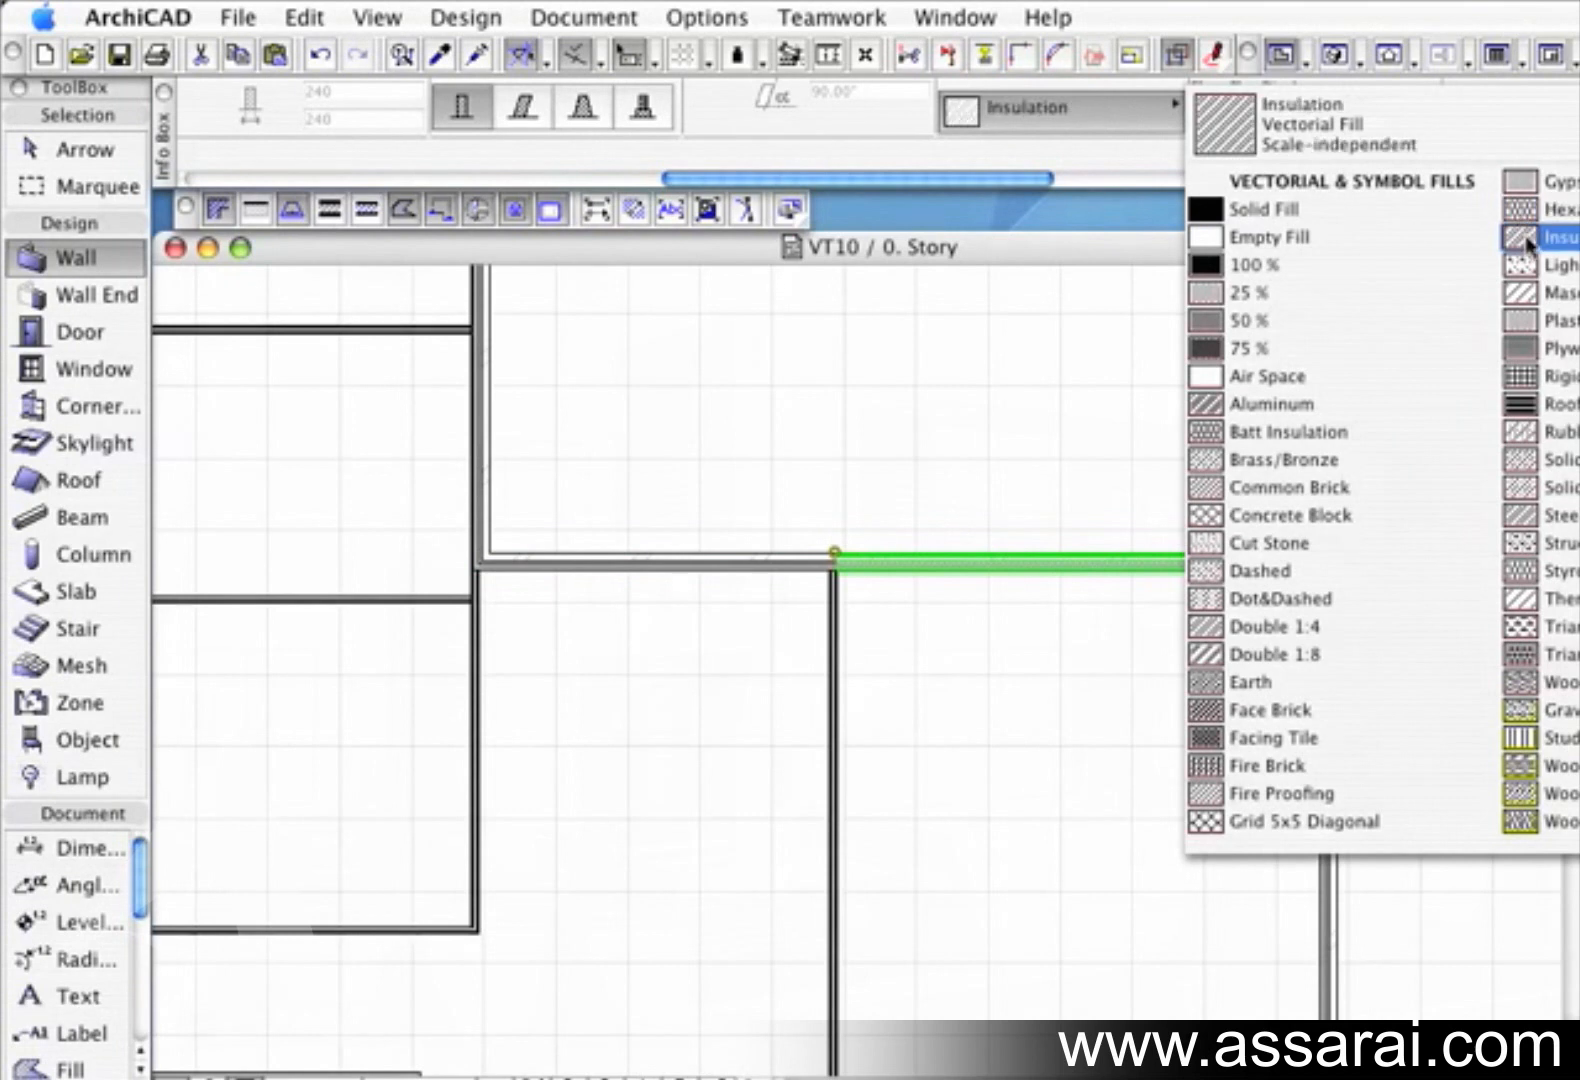
{"action": "left_click", "coordinate": [1245, 654]}
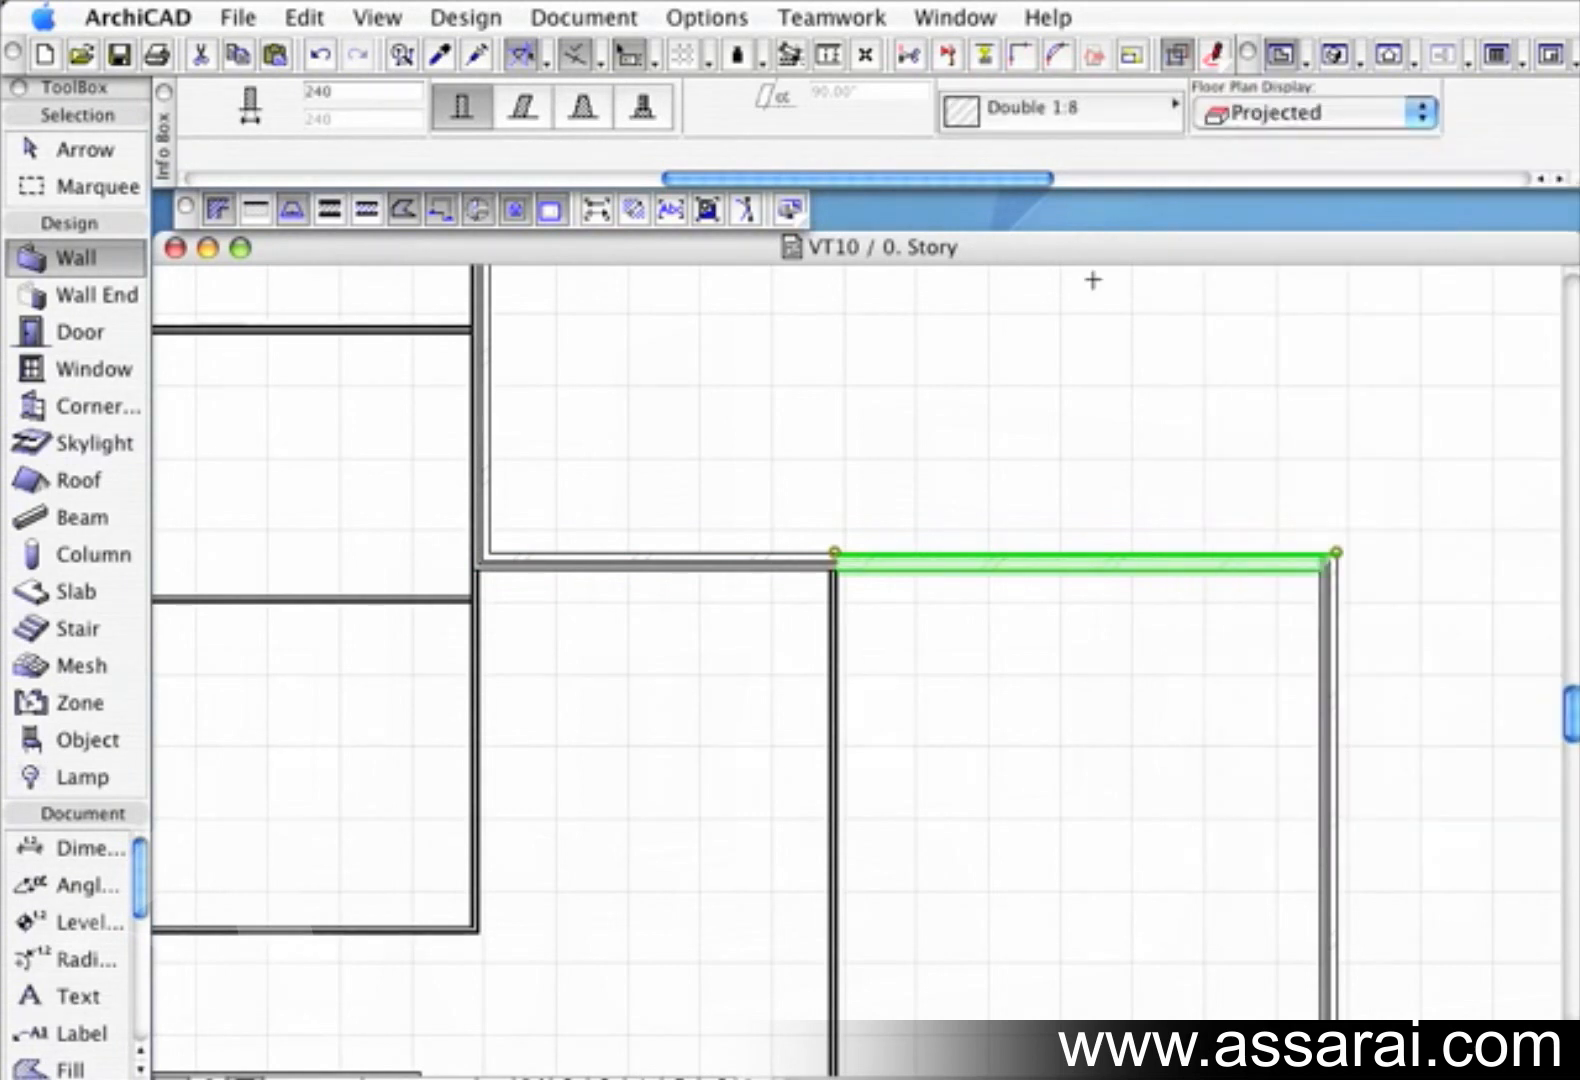
{"action": "scroll", "coordinate": [867, 106], "scroll_direction": "left", "scroll_amount": 10}
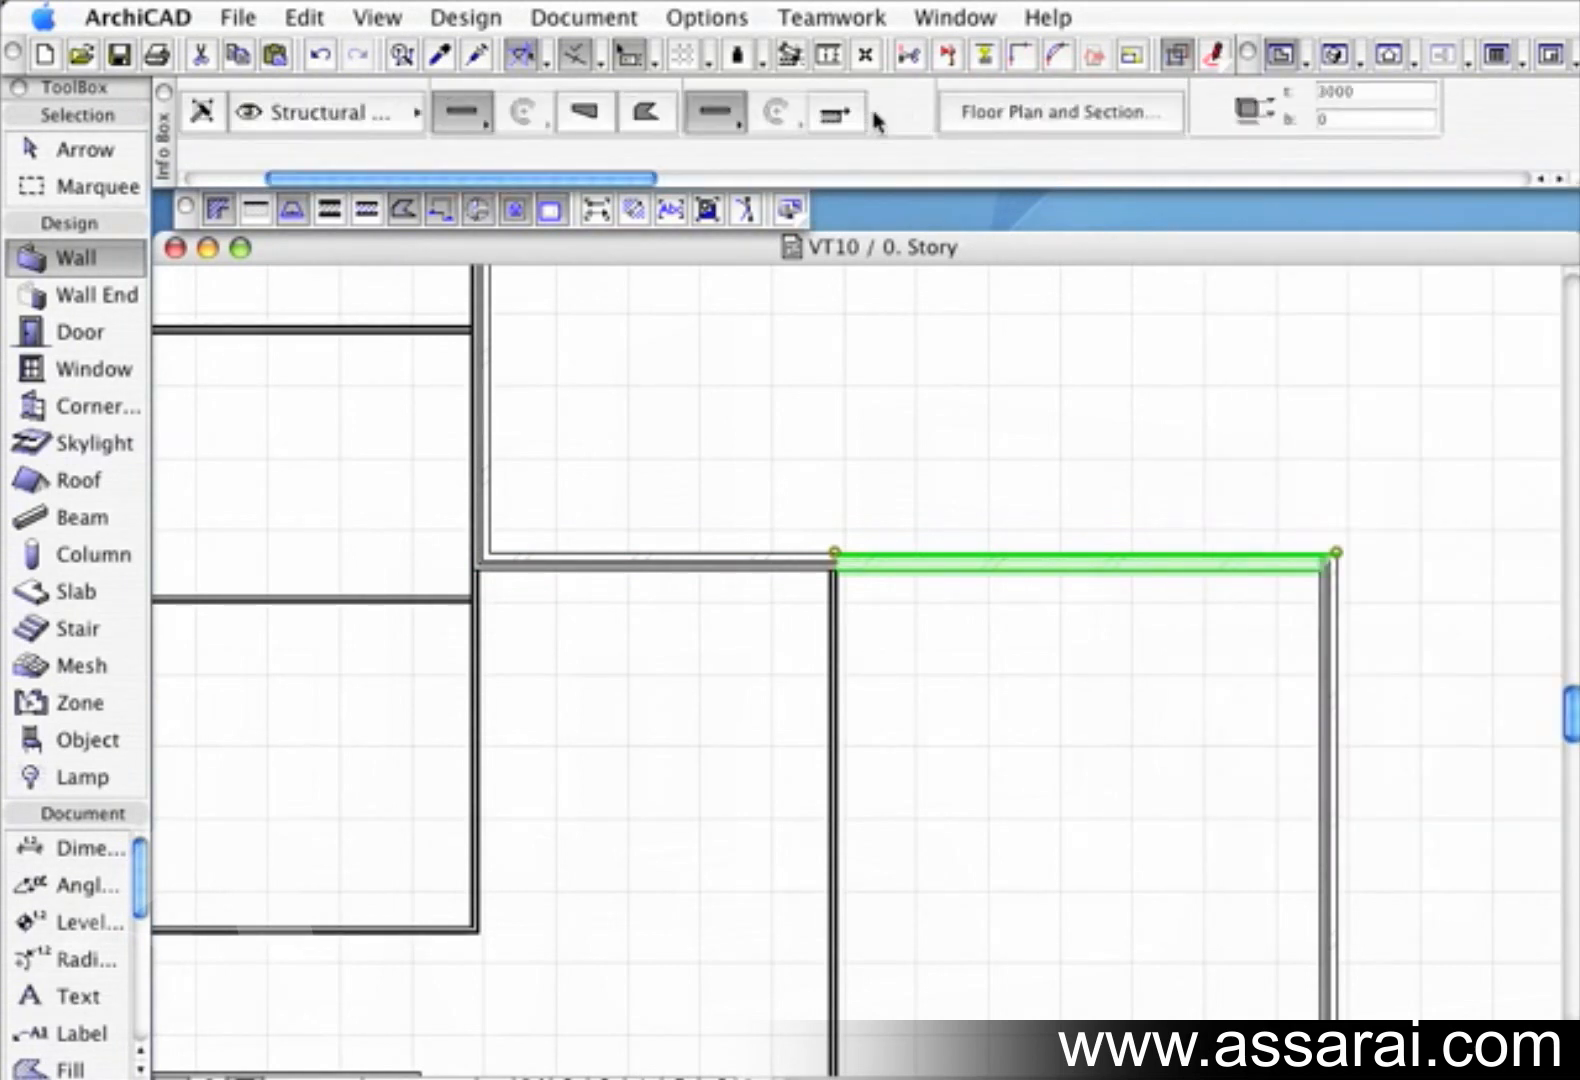
{"action": "scroll", "coordinate": [873, 114], "scroll_direction": "right", "scroll_amount": 10}
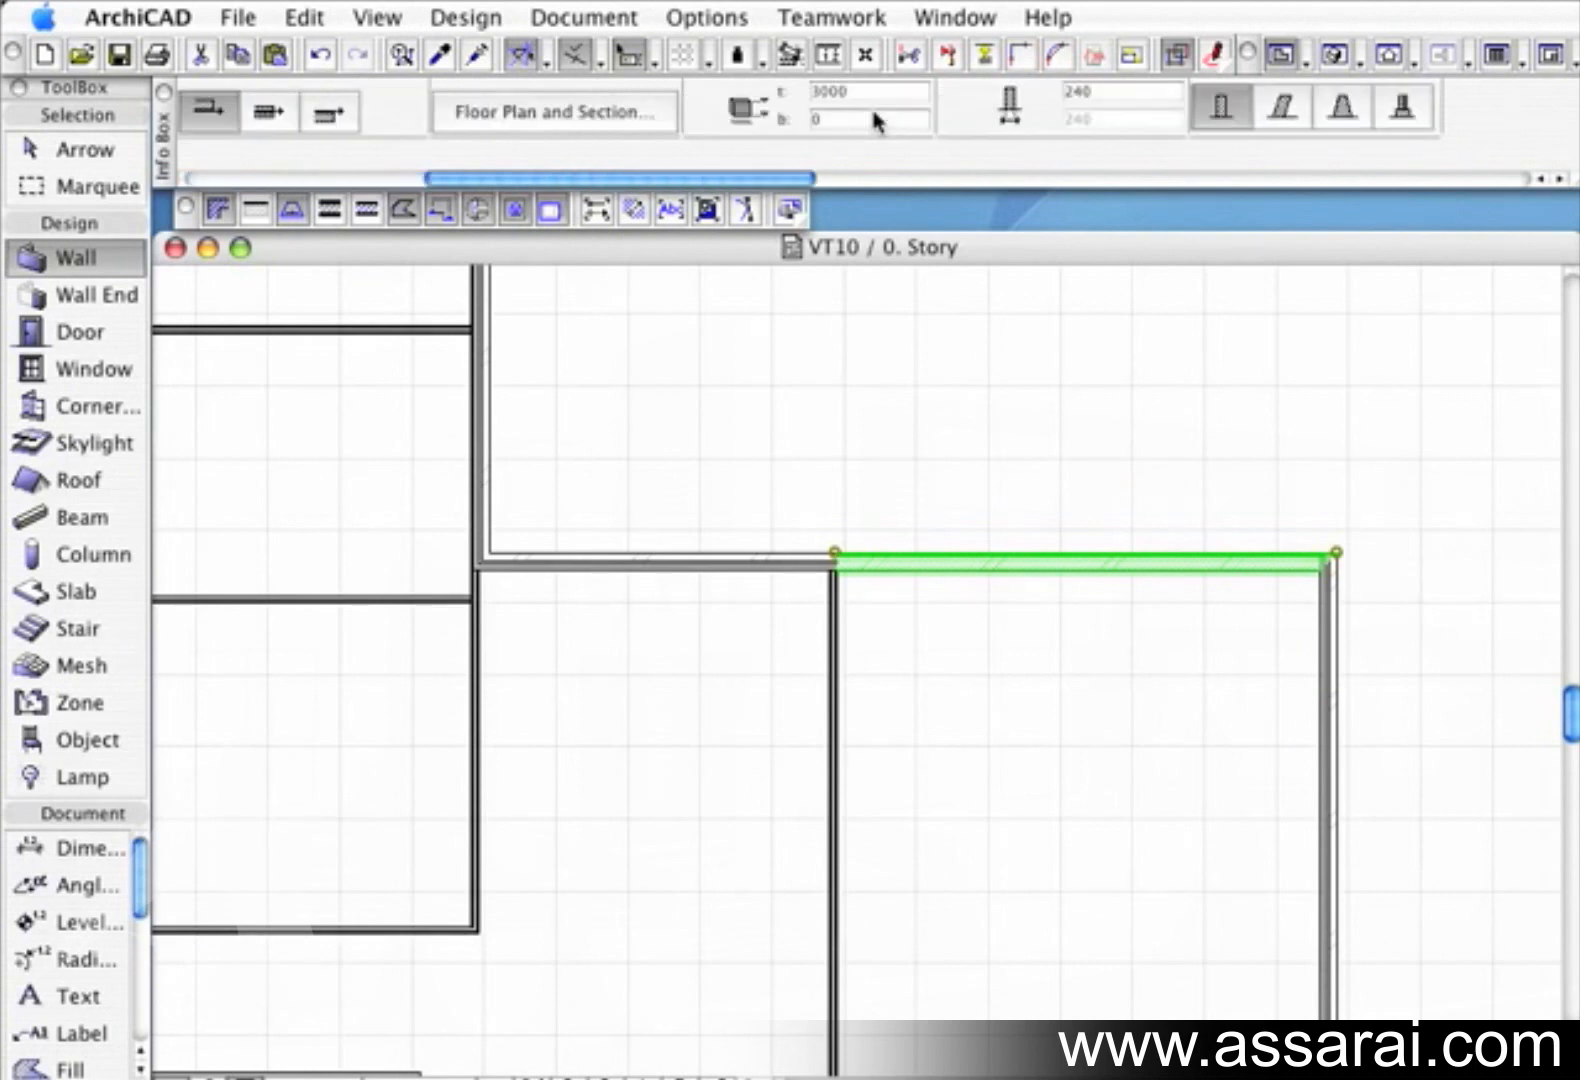
{"action": "double_click", "coordinate": [1099, 95]}
{"action": "type", "text": "110"}
{"action": "key", "text": "Return"}
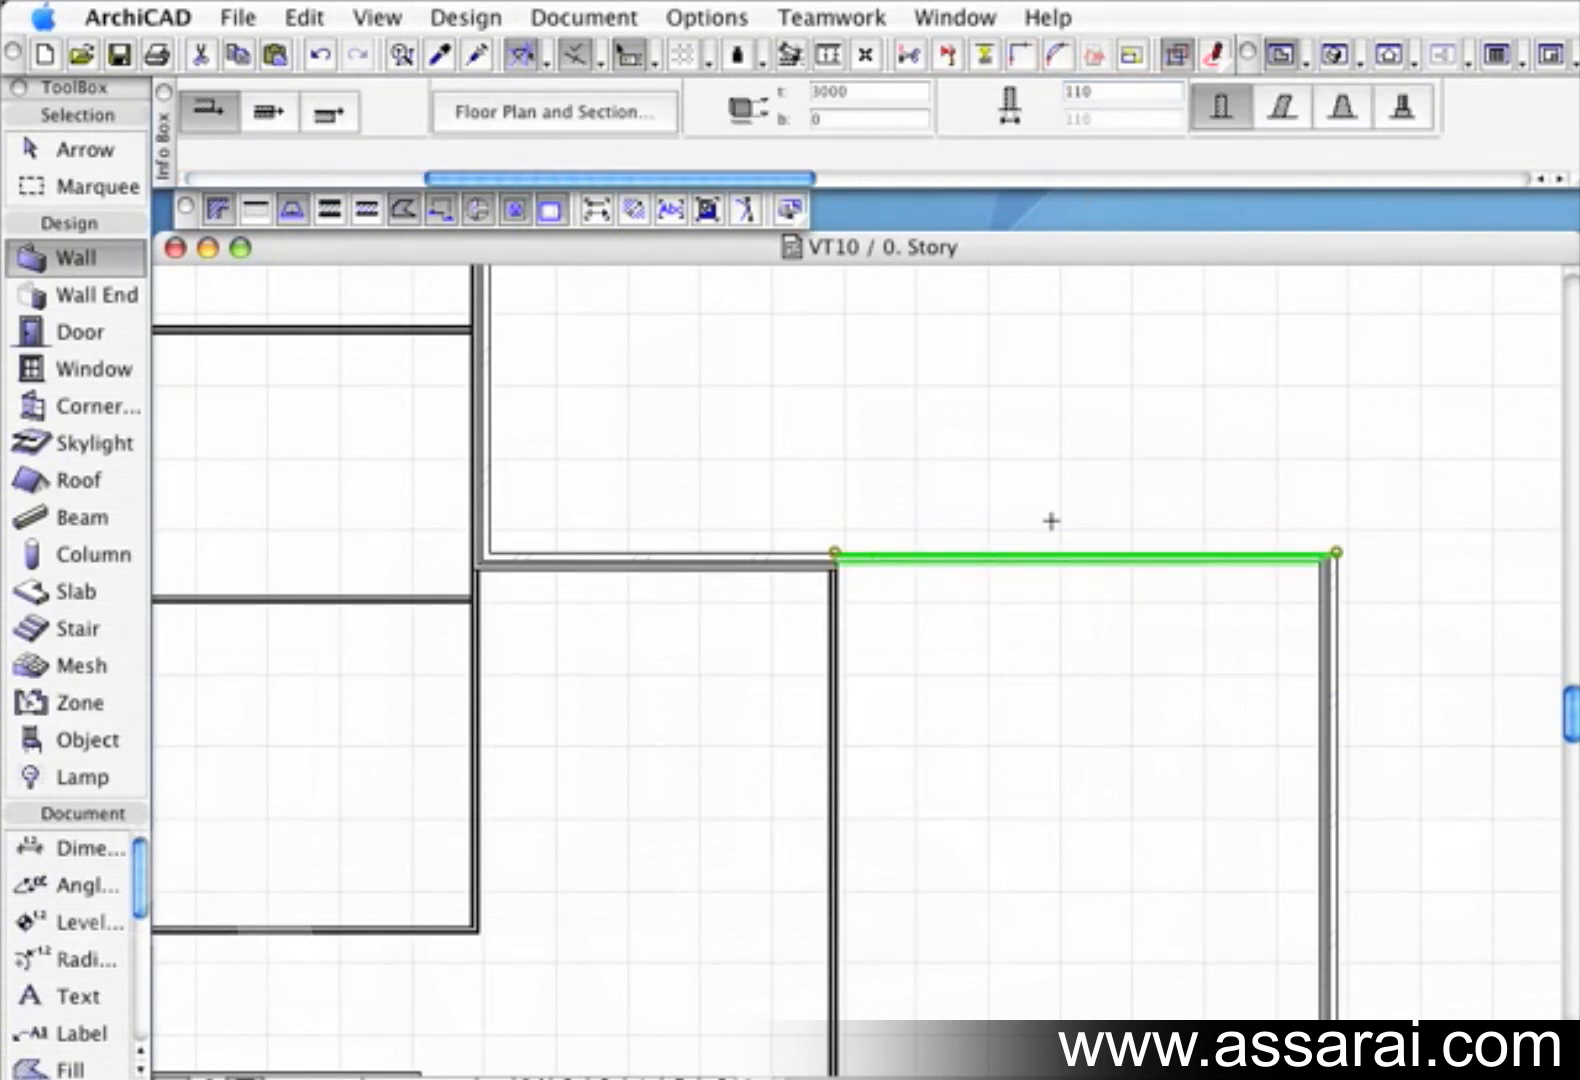
{"action": "key", "text": "Escape"}
Pick up the settings of the modified upper wall segment and transfer them to the right wing's outer end wall
{"action": "middle_click_drag", "start_coordinate": [1351, 620], "coordinate": [1024, 607]}
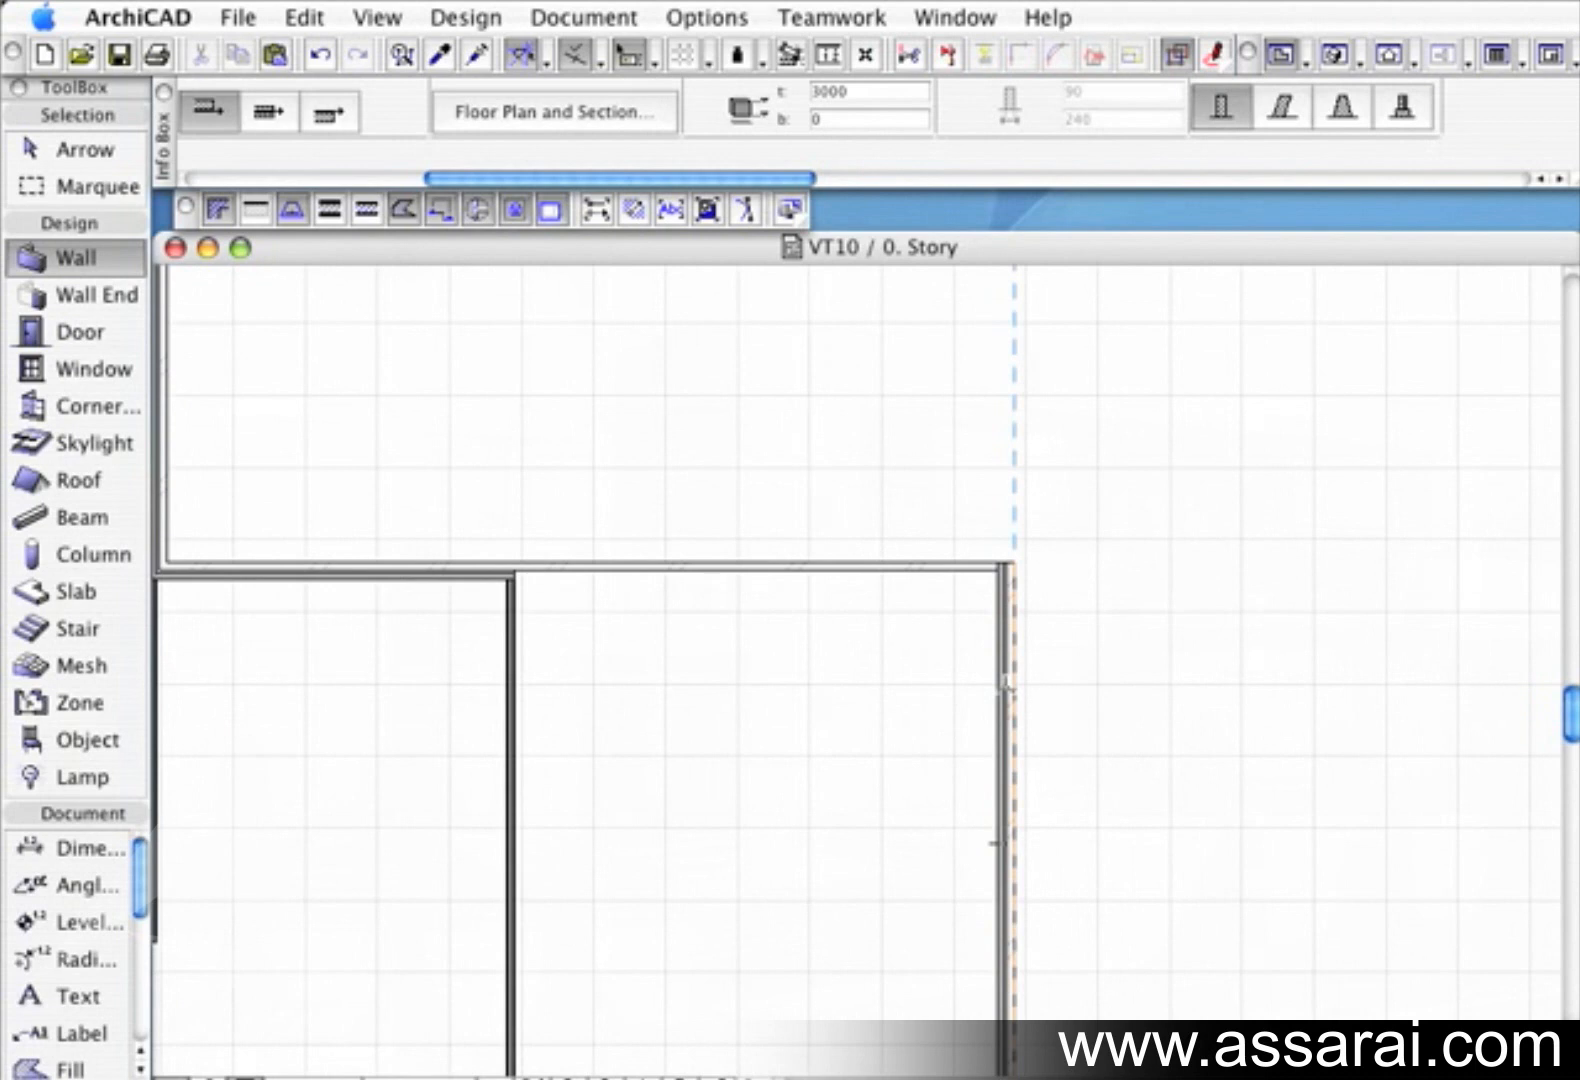
{"action": "left_click", "coordinate": [950, 562], "text": "alt"}
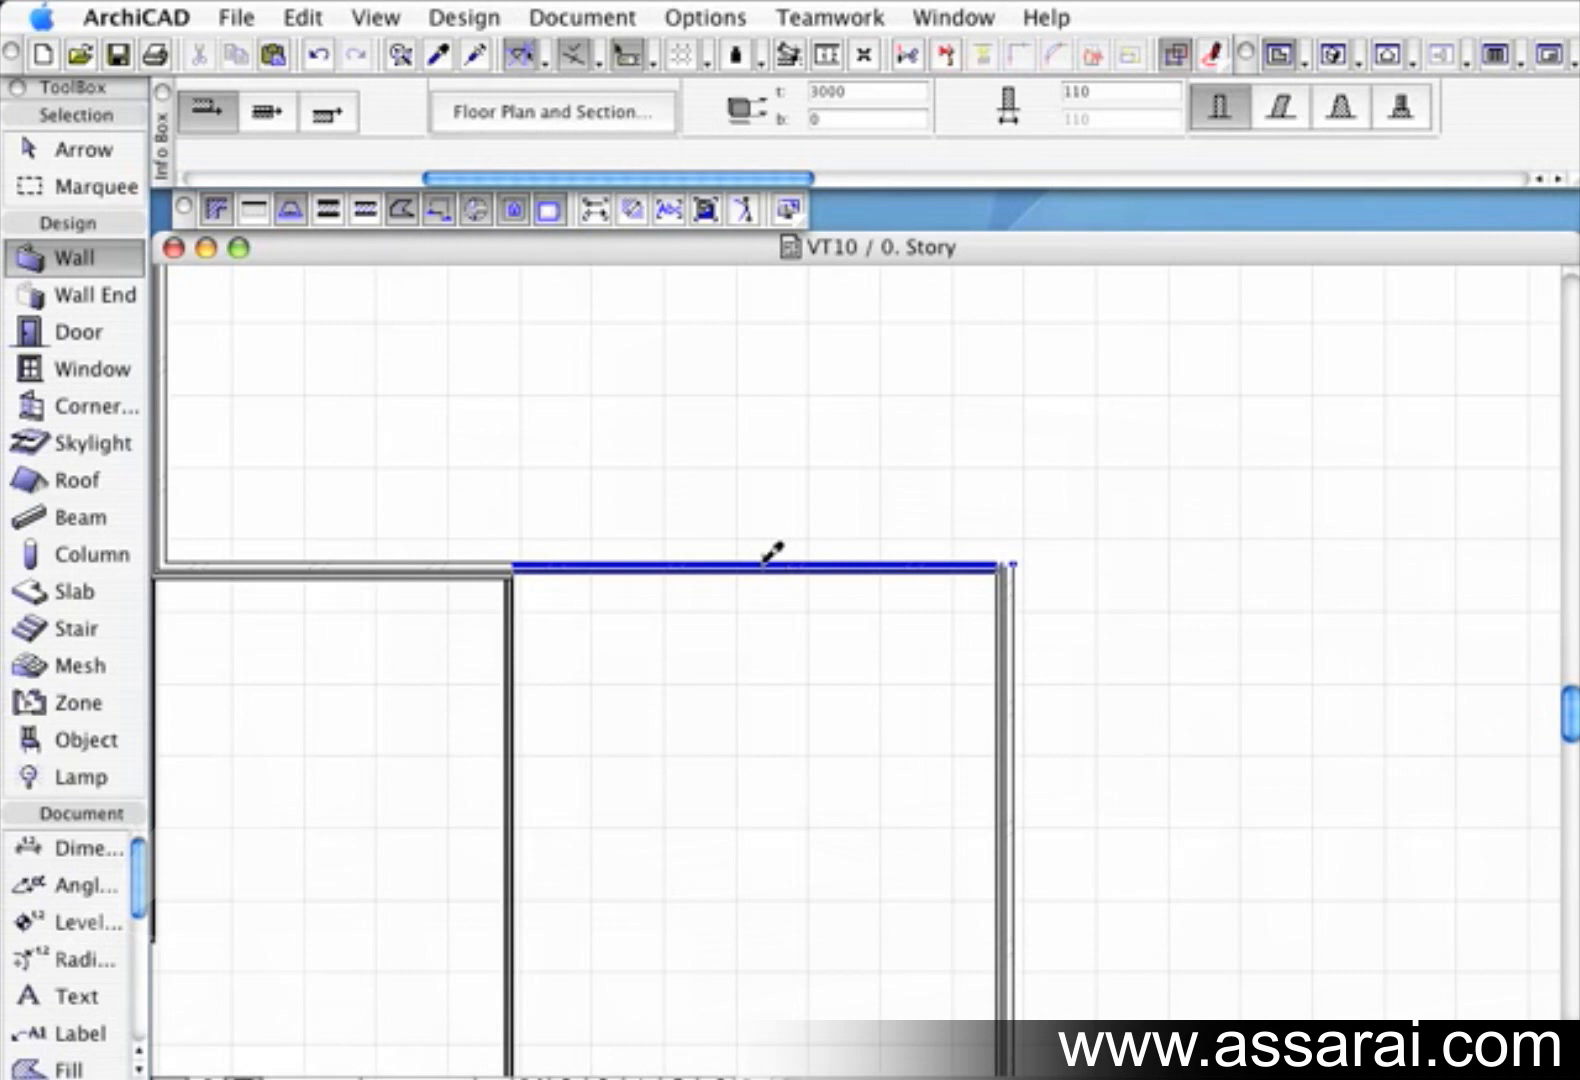
{"action": "mouse_move", "coordinate": [771, 553]}
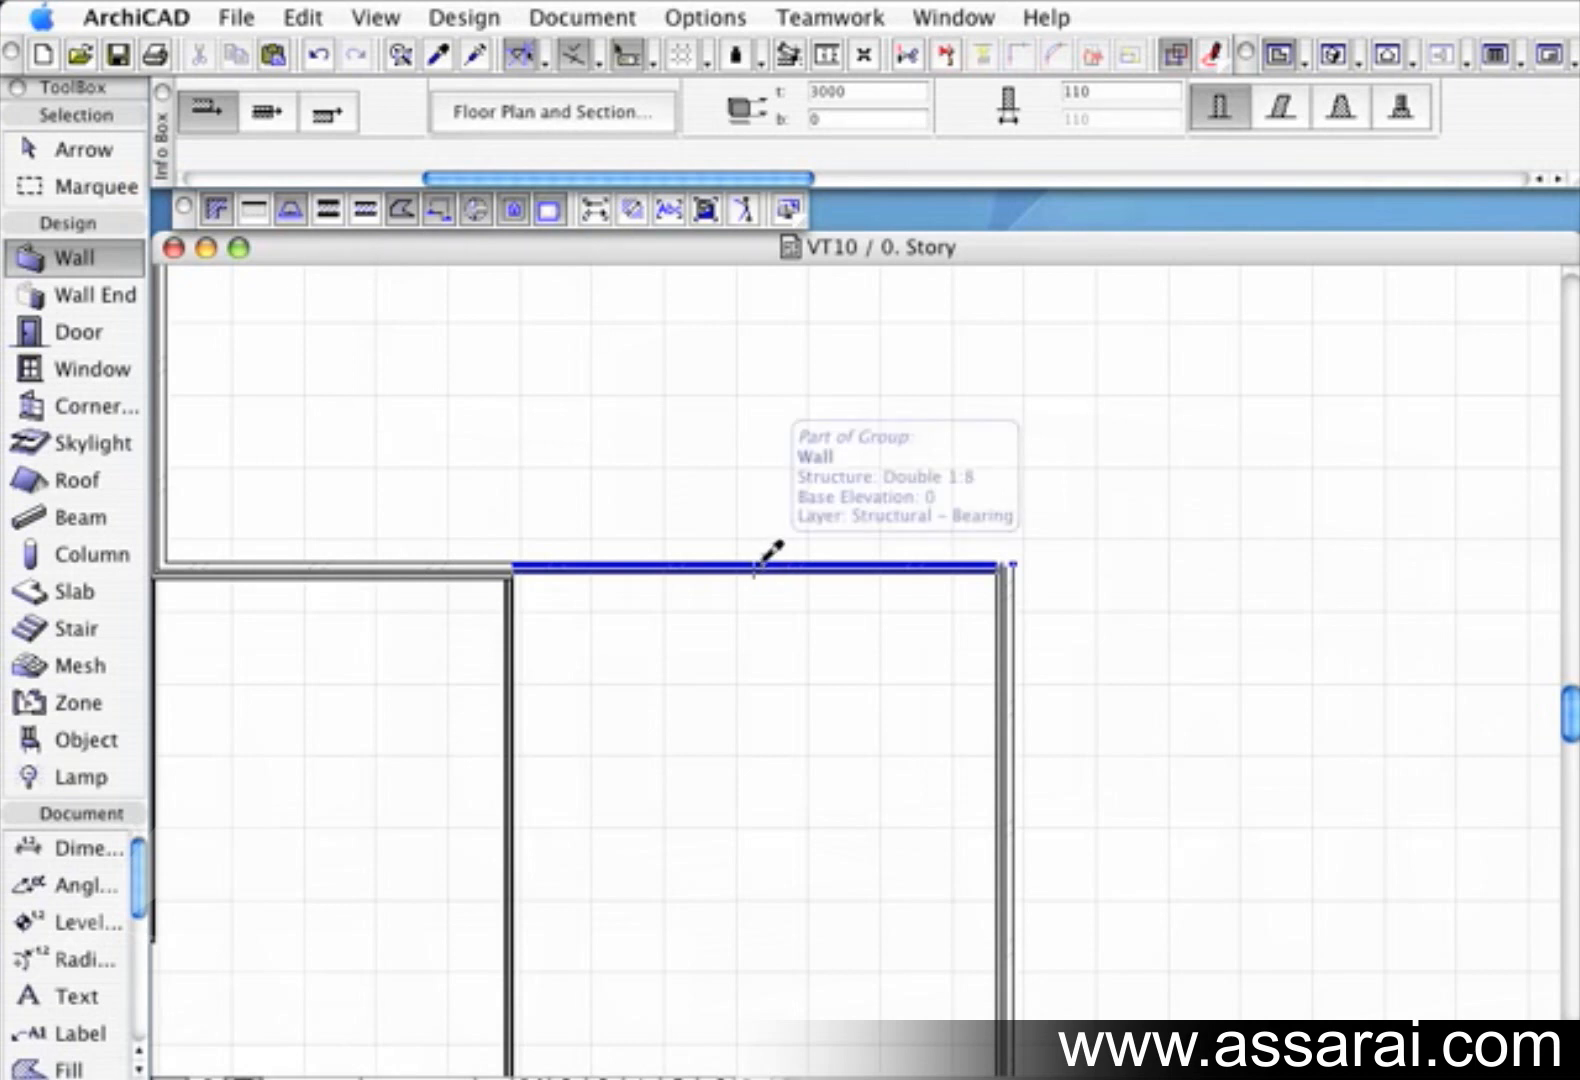
{"action": "left_click", "coordinate": [760, 566], "text": "alt"}
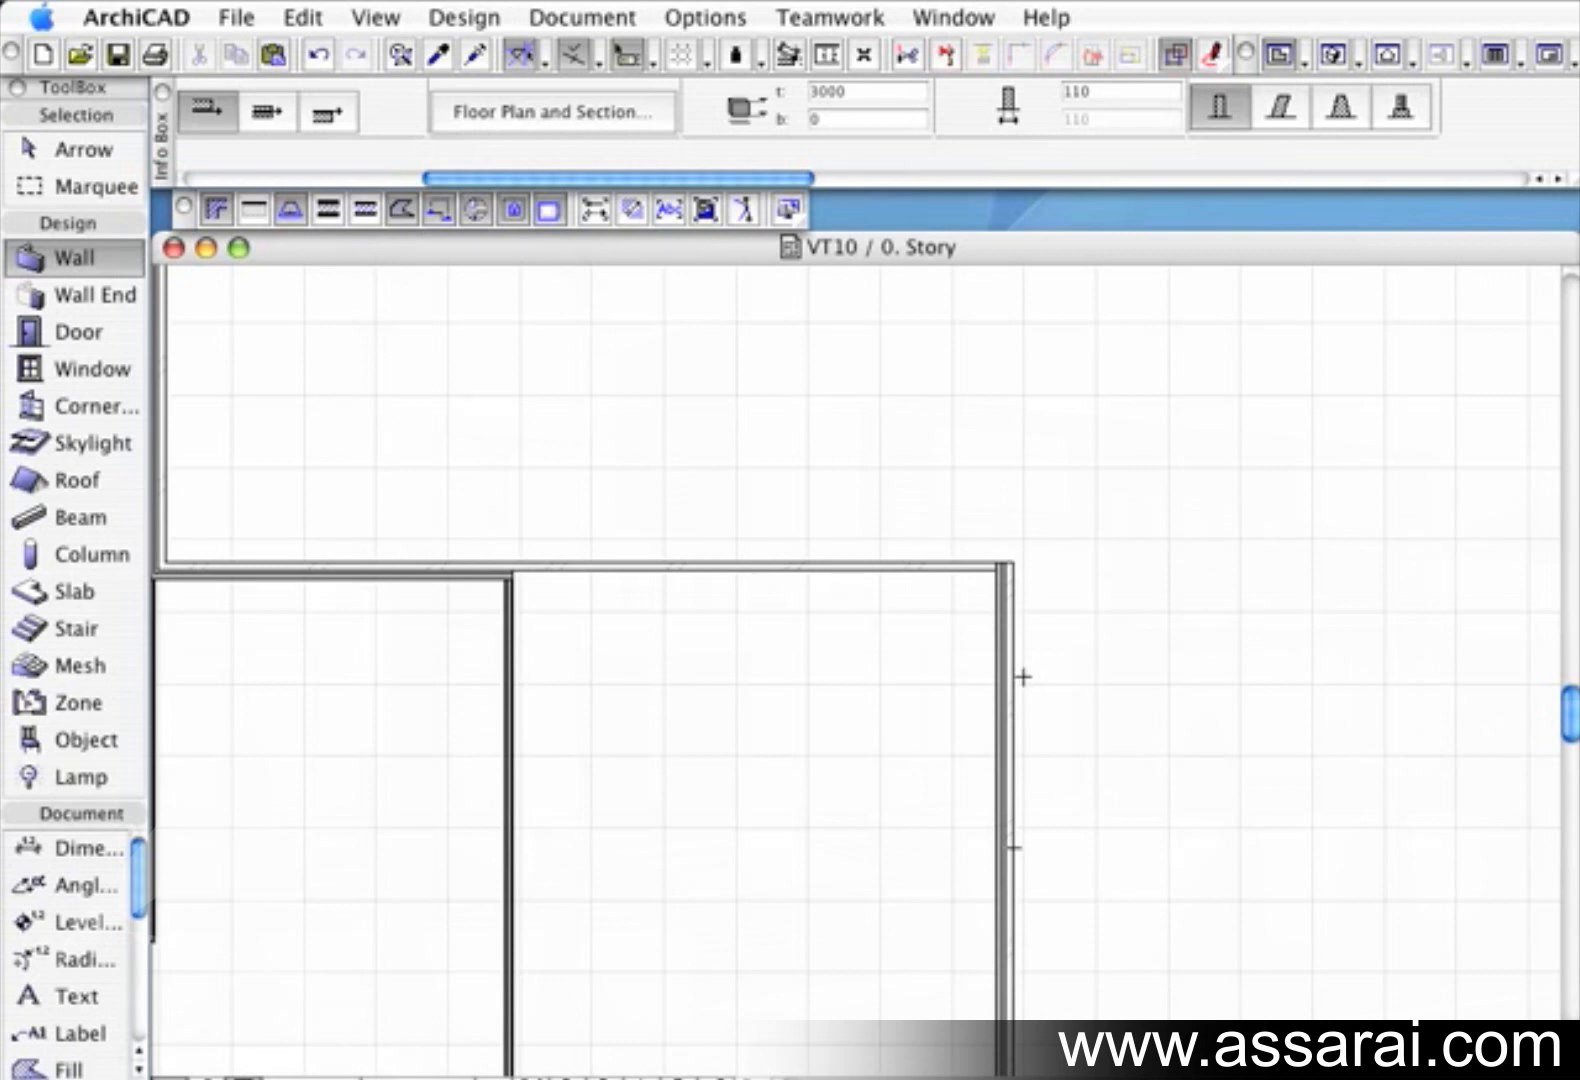
{"action": "left_click", "coordinate": [1020, 667], "text": "alt"}
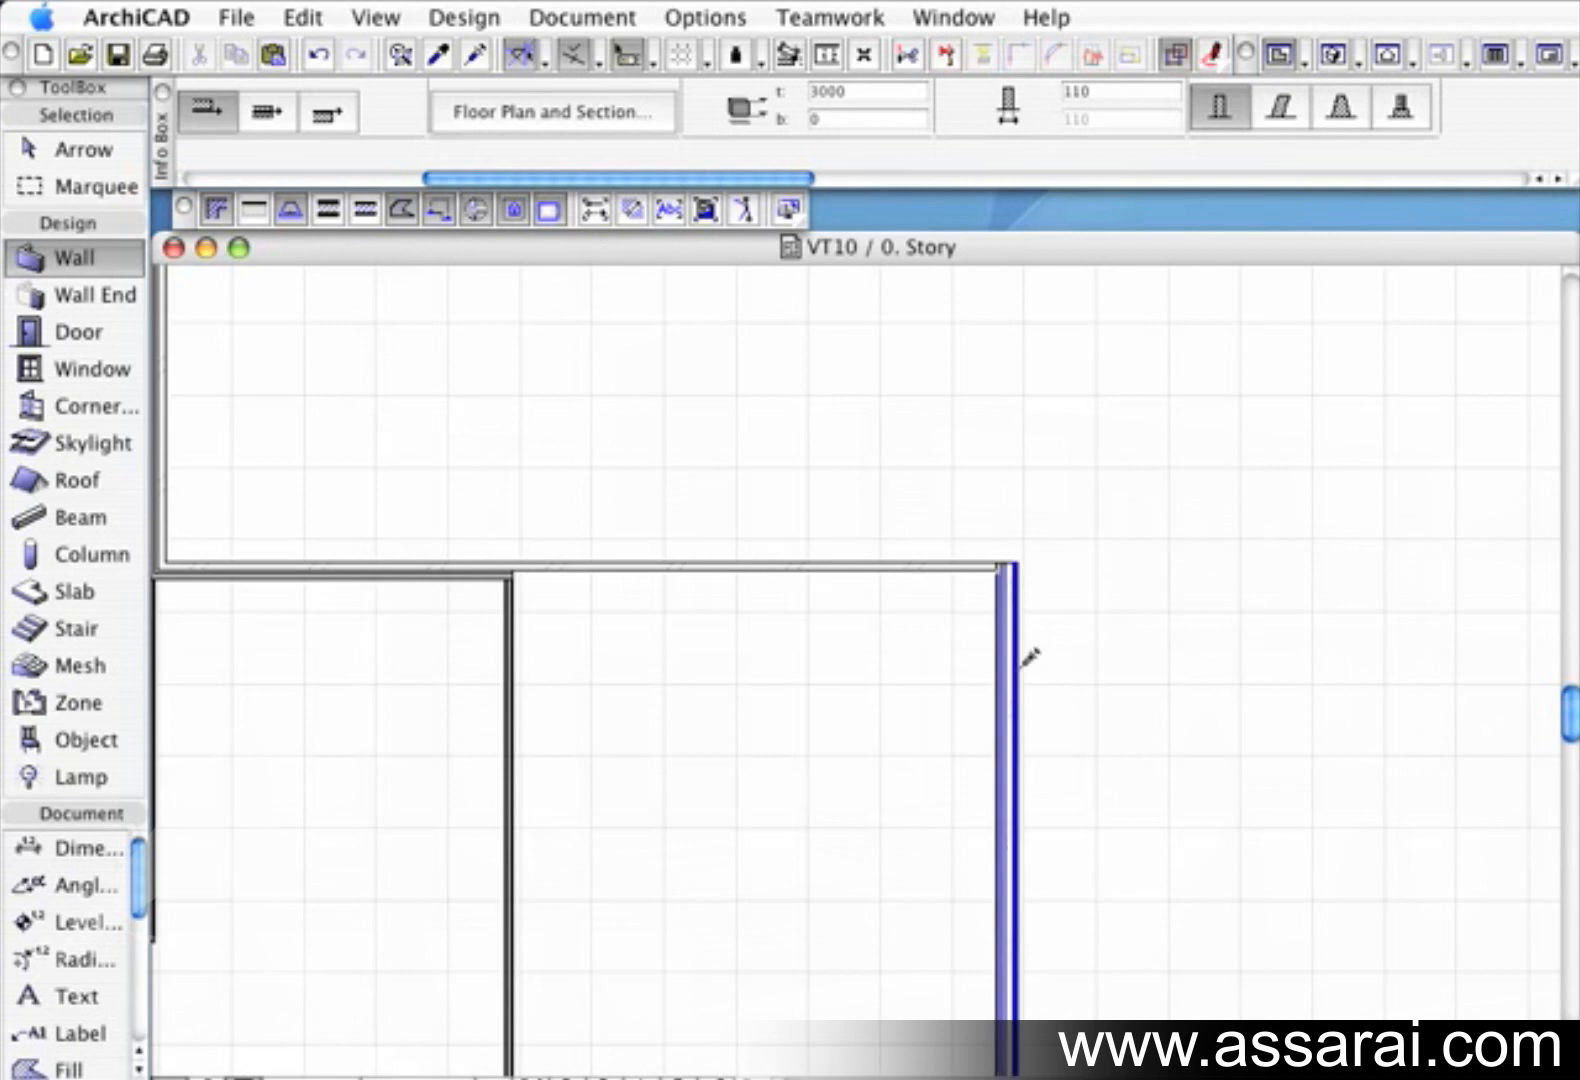
{"action": "mouse_move", "coordinate": [1020, 667]}
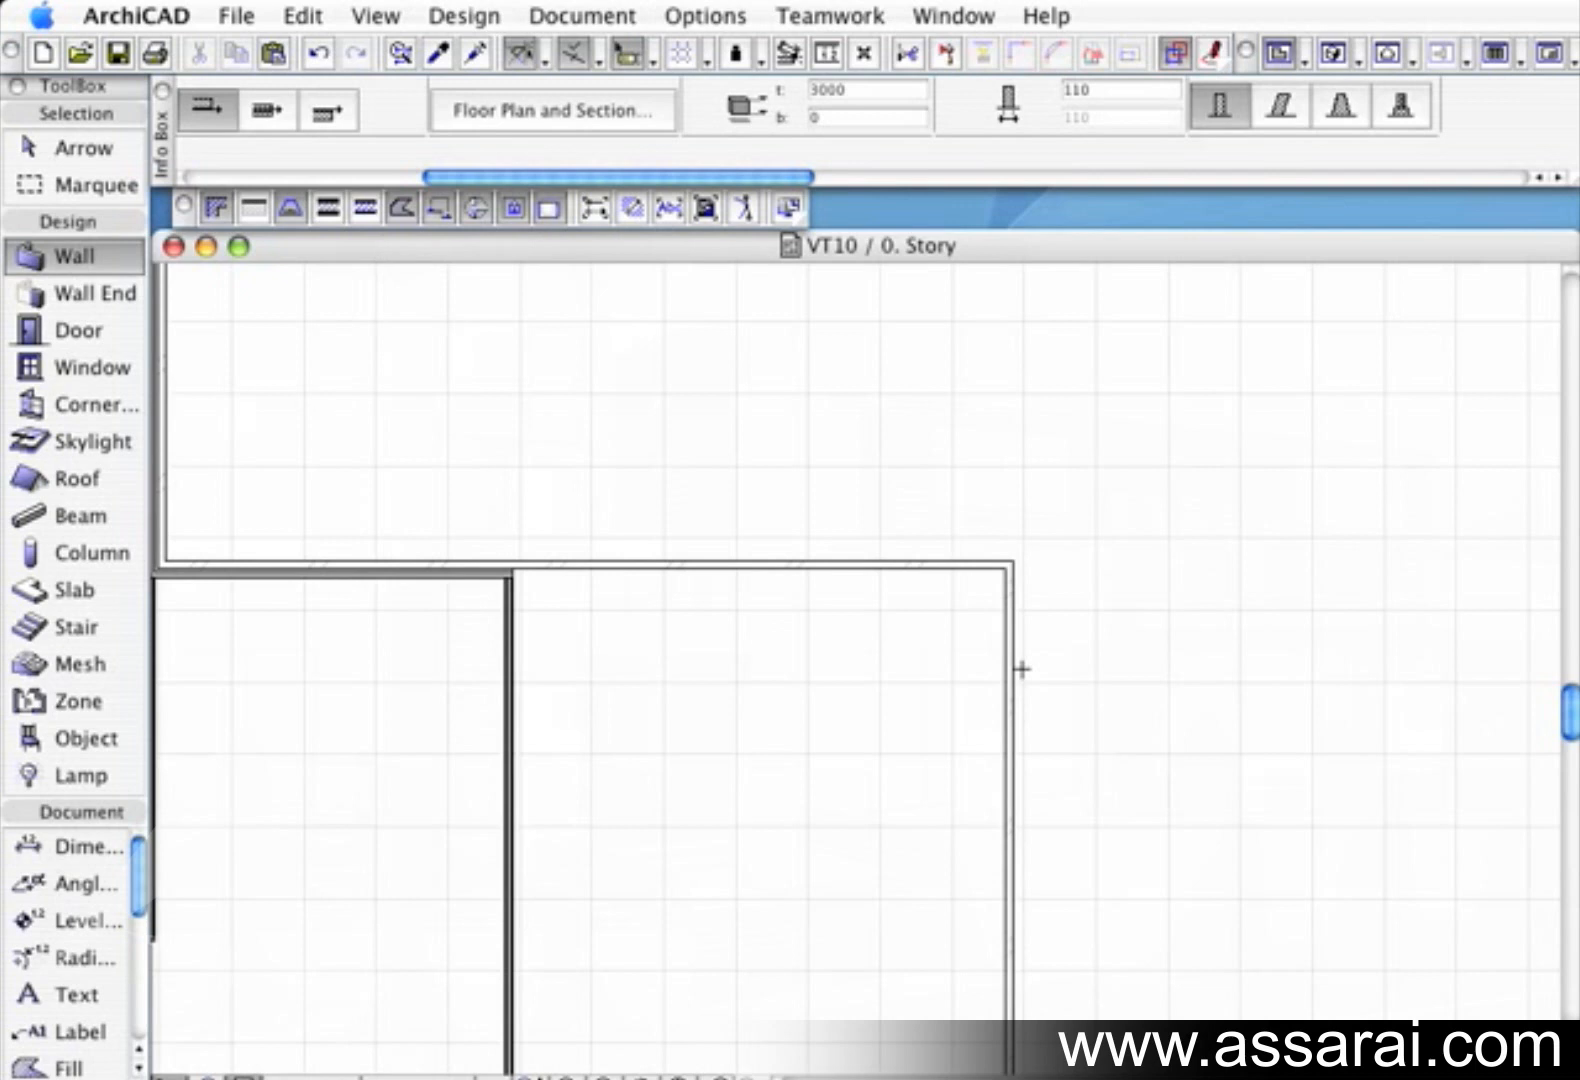
Transfer the same Double 1:8 wall settings to the right wing's lower wall and the vertical partition across the wing
{"action": "scroll", "coordinate": [1023, 667], "scroll_direction": "down", "scroll_amount": 2}
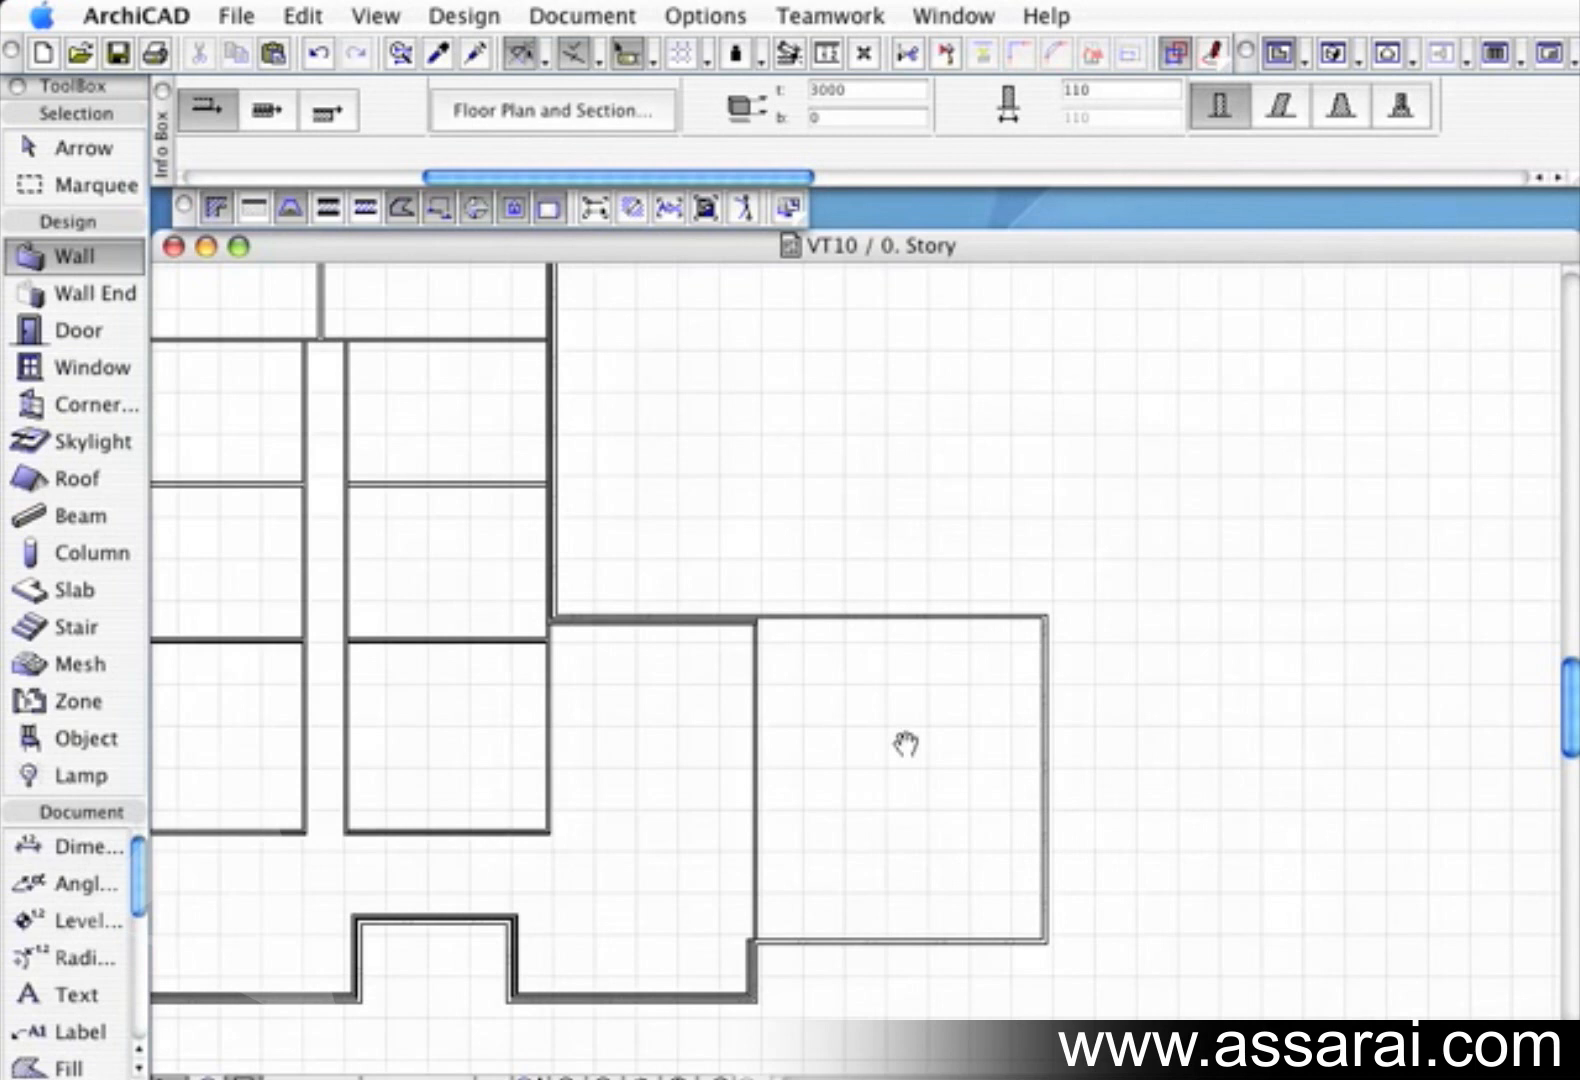
{"action": "left_click_drag", "start_coordinate": [905, 744], "coordinate": [1157, 727]}
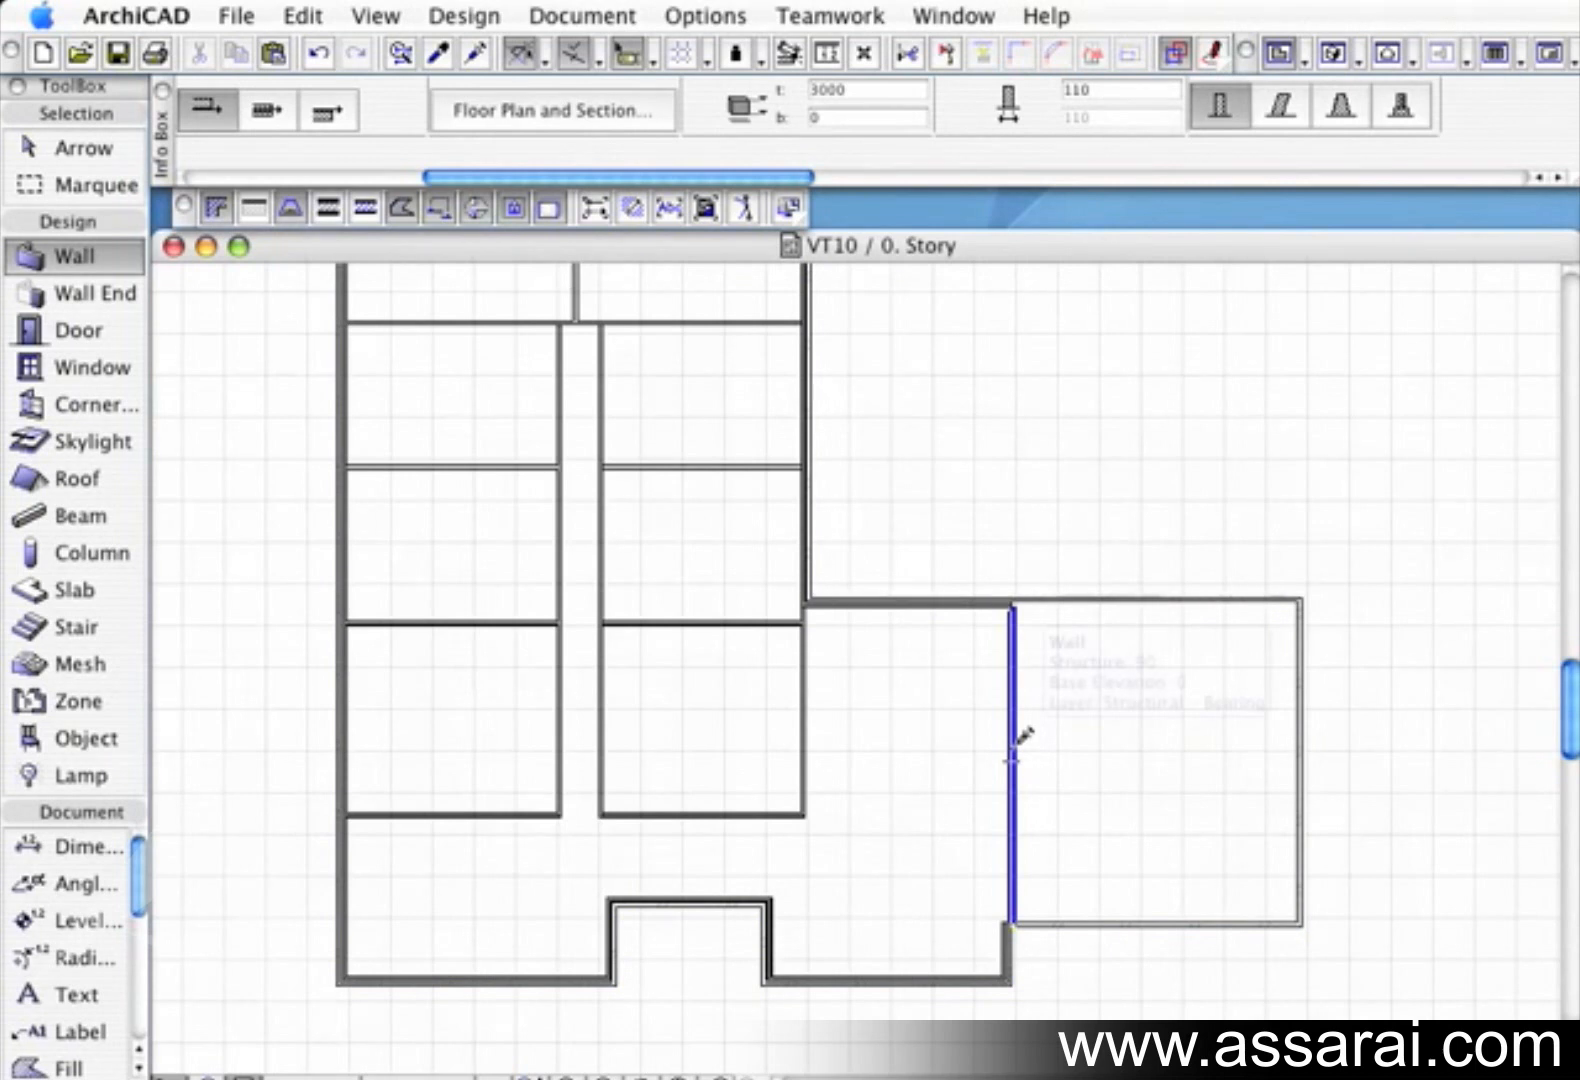
{"action": "scroll", "coordinate": [1012, 744], "scroll_direction": "up", "scroll_amount": 3}
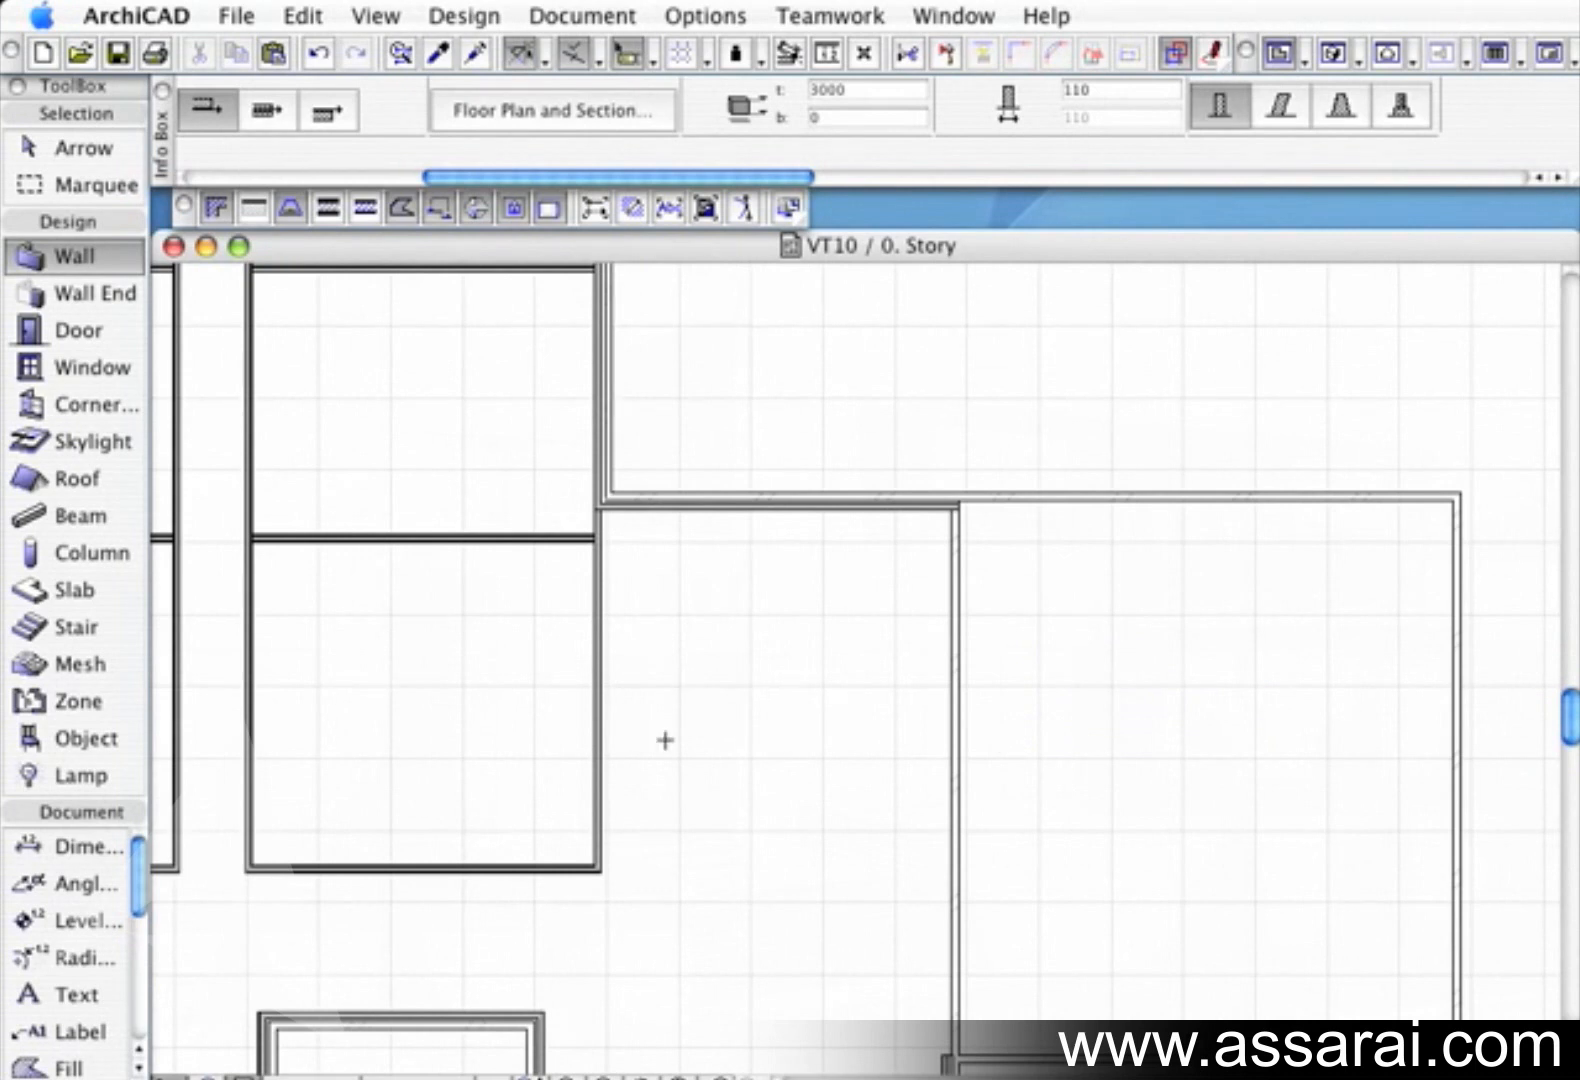
Pick up the 240 EXT settings from the right side wall of the lower recess and transfer them to the right-hand corridor wall
{"action": "scroll", "coordinate": [667, 737], "scroll_direction": "down", "scroll_amount": 3}
{"action": "scroll", "coordinate": [583, 845], "scroll_direction": "up", "scroll_amount": 3}
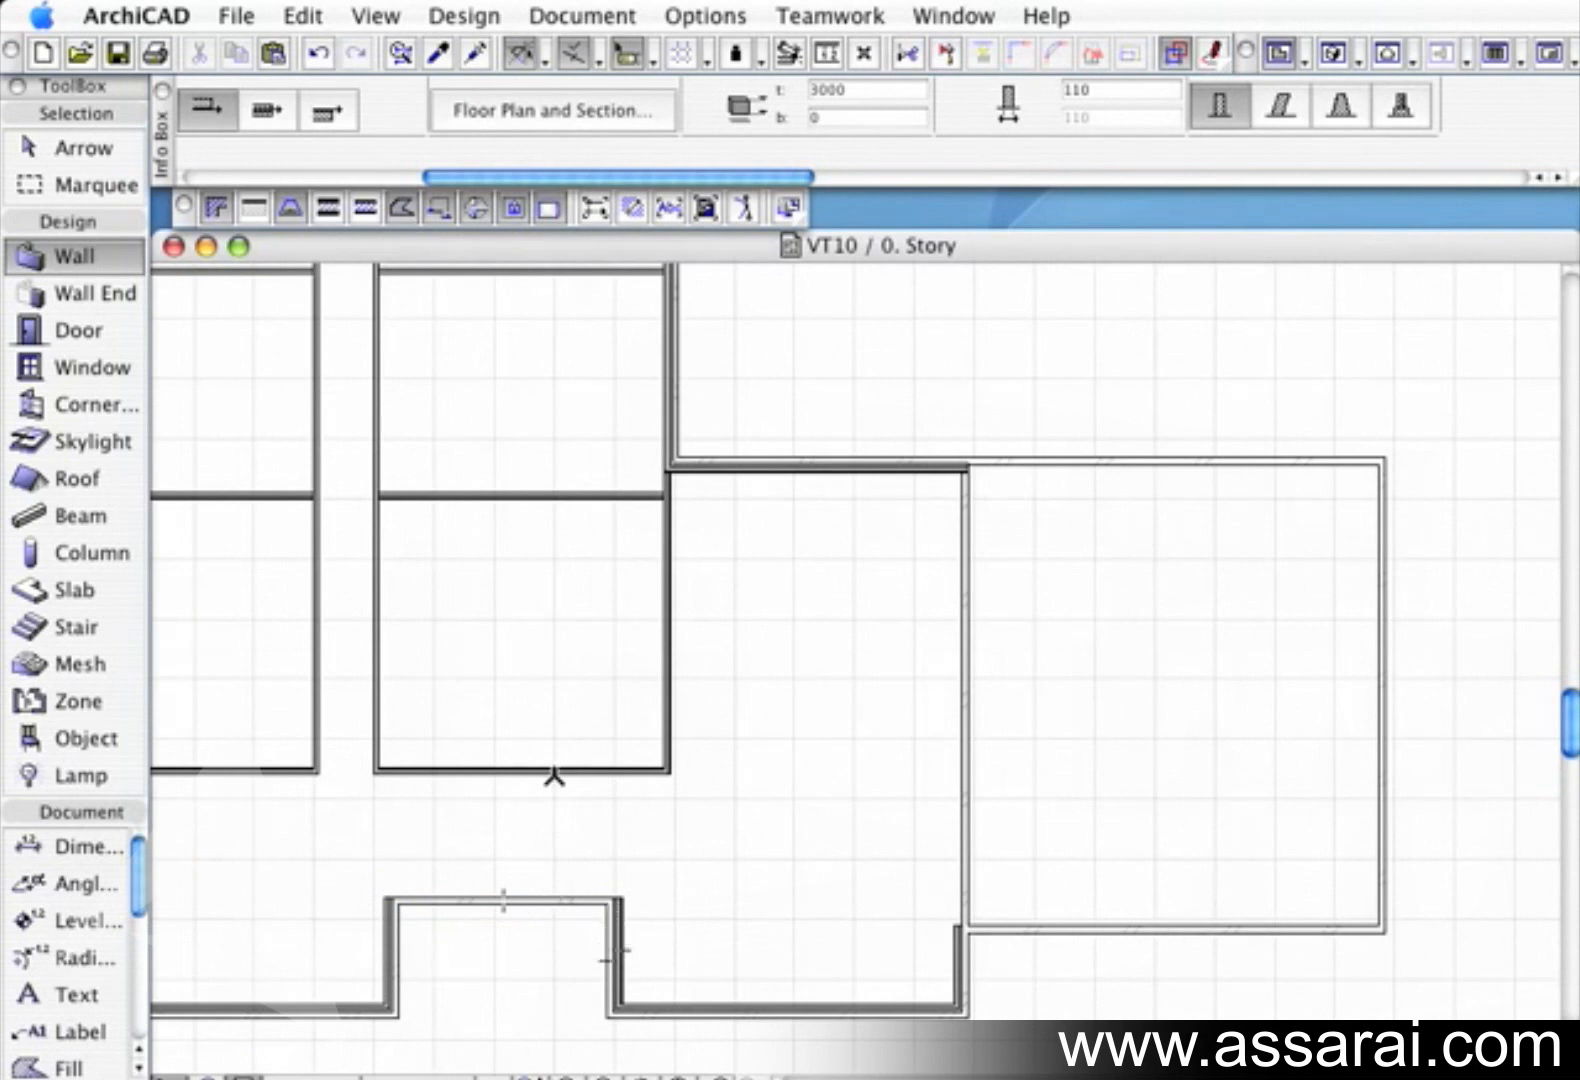
{"action": "left_click", "coordinate": [620, 950]}
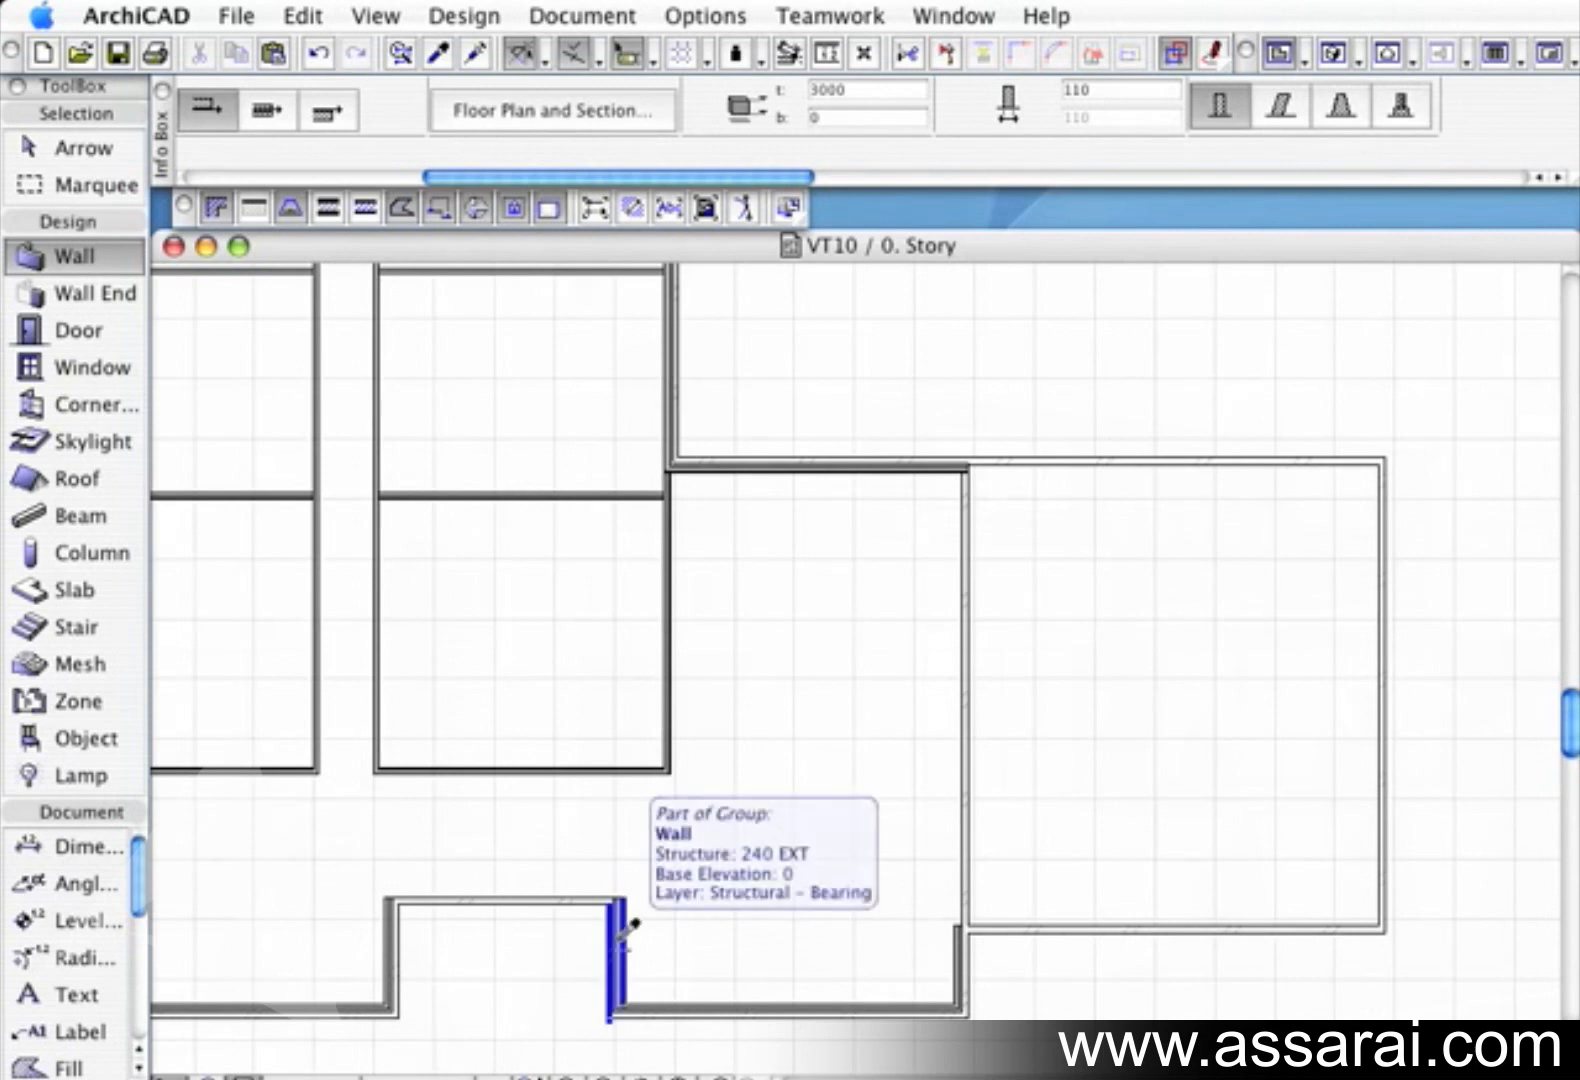
{"action": "left_click", "coordinate": [620, 938], "text": "alt"}
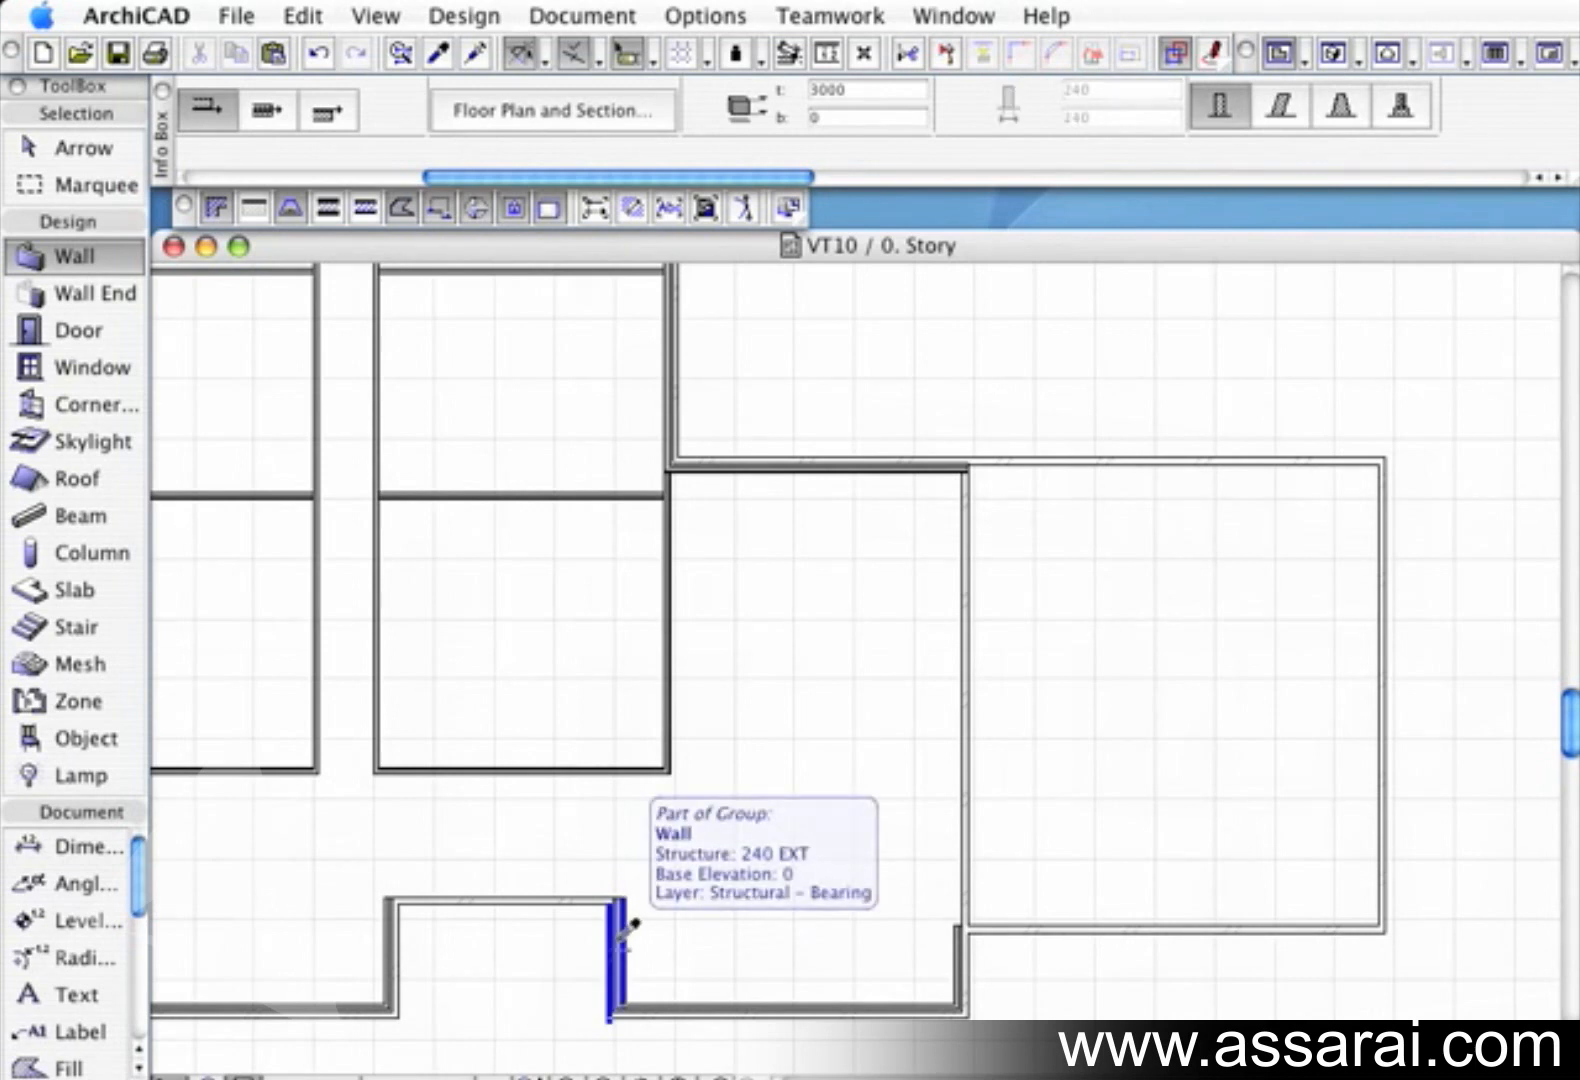
{"action": "left_click", "coordinate": [387, 638], "text": "alt+super"}
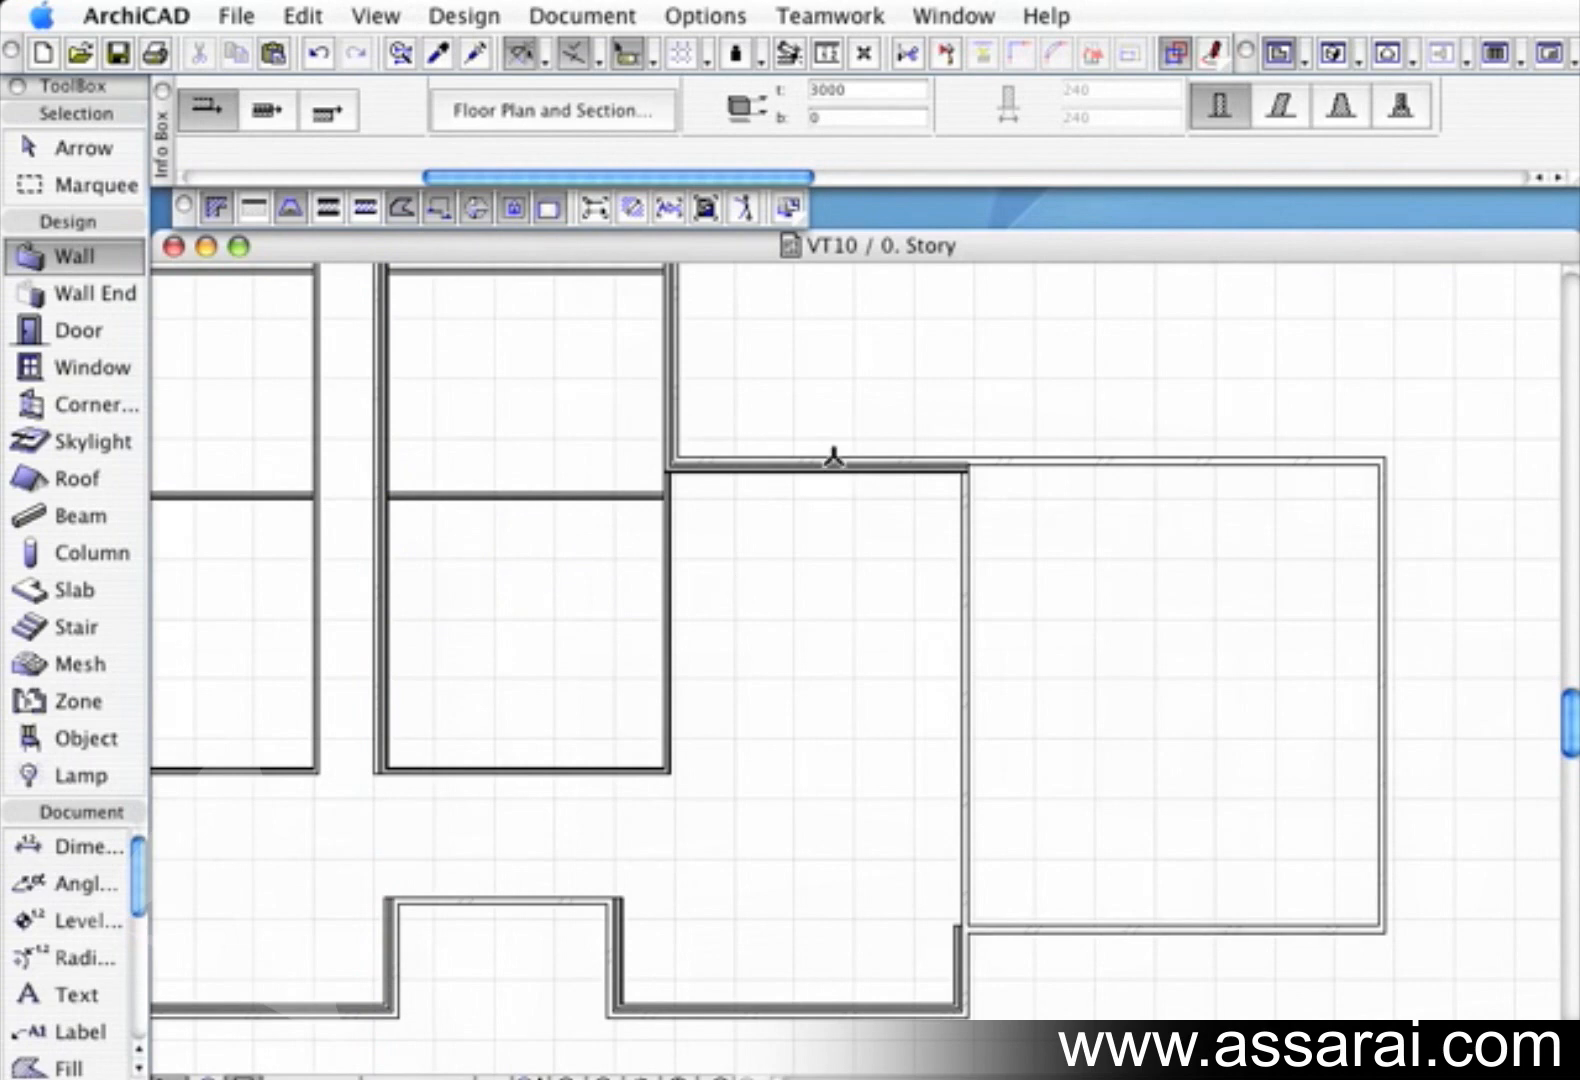
{"action": "scroll", "coordinate": [816, 688], "scroll_direction": "down", "scroll_amount": 3}
{"action": "middle_click_drag", "start_coordinate": [706, 683], "coordinate": [882, 760]}
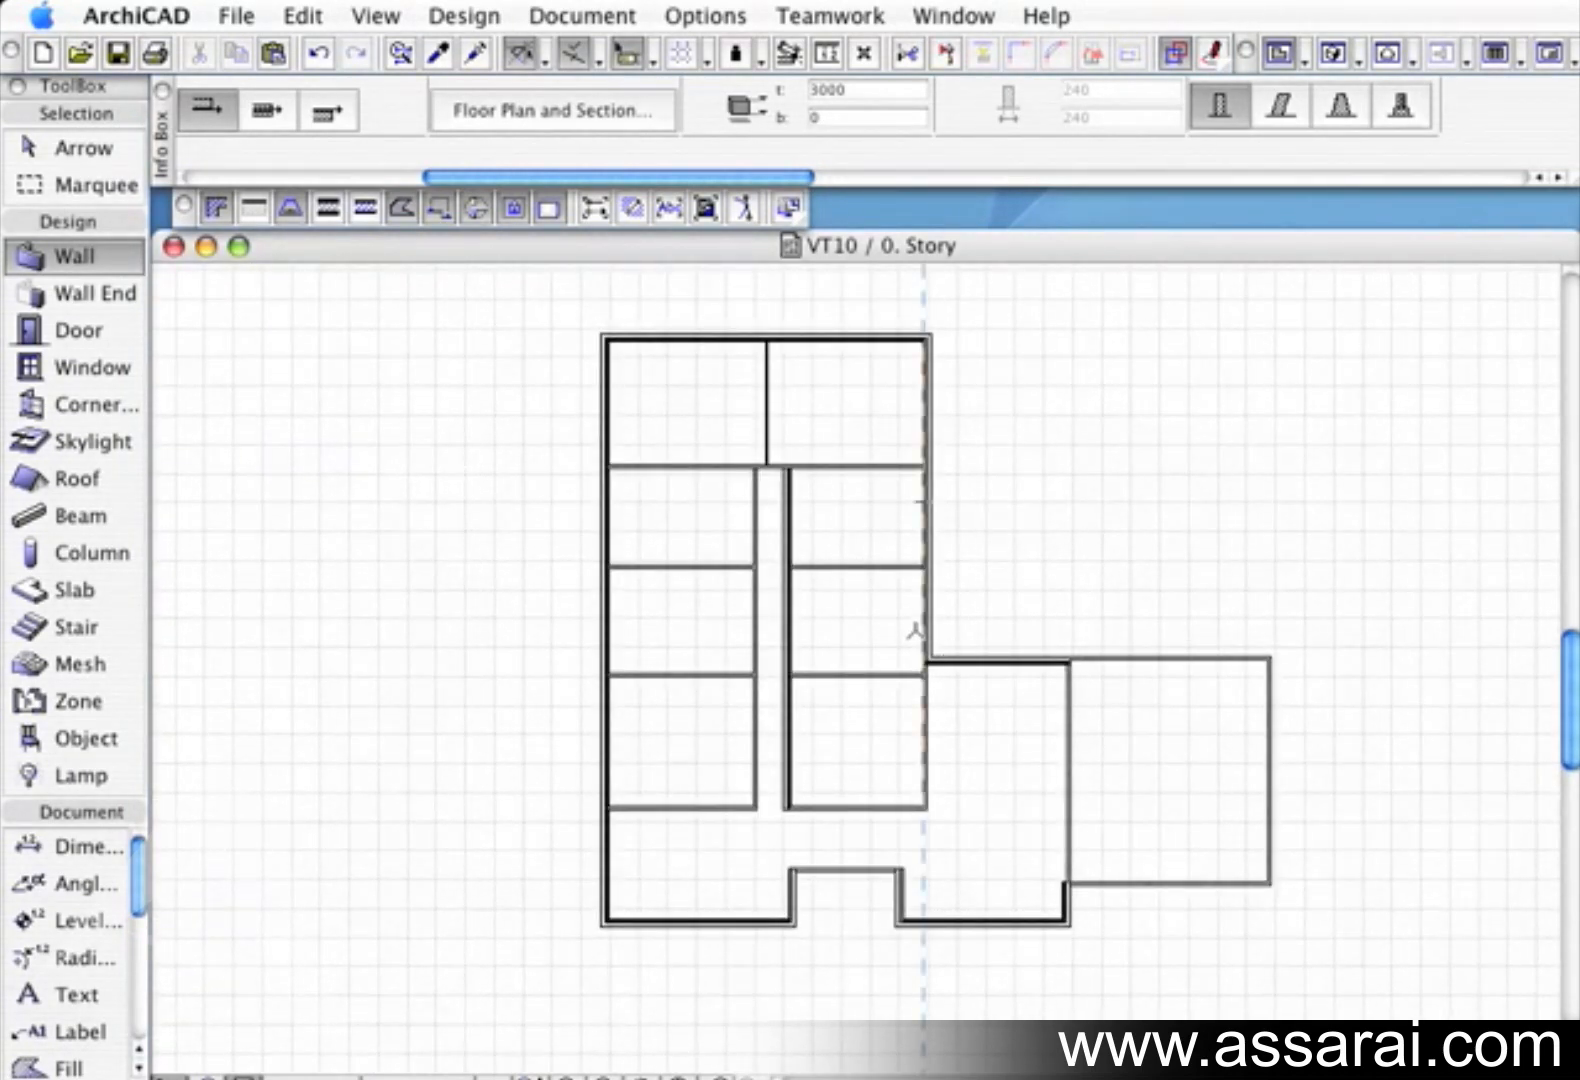
{"action": "scroll", "coordinate": [914, 630], "scroll_direction": "up", "scroll_amount": 1}
{"action": "middle_click_drag", "start_coordinate": [914, 630], "coordinate": [880, 683]}
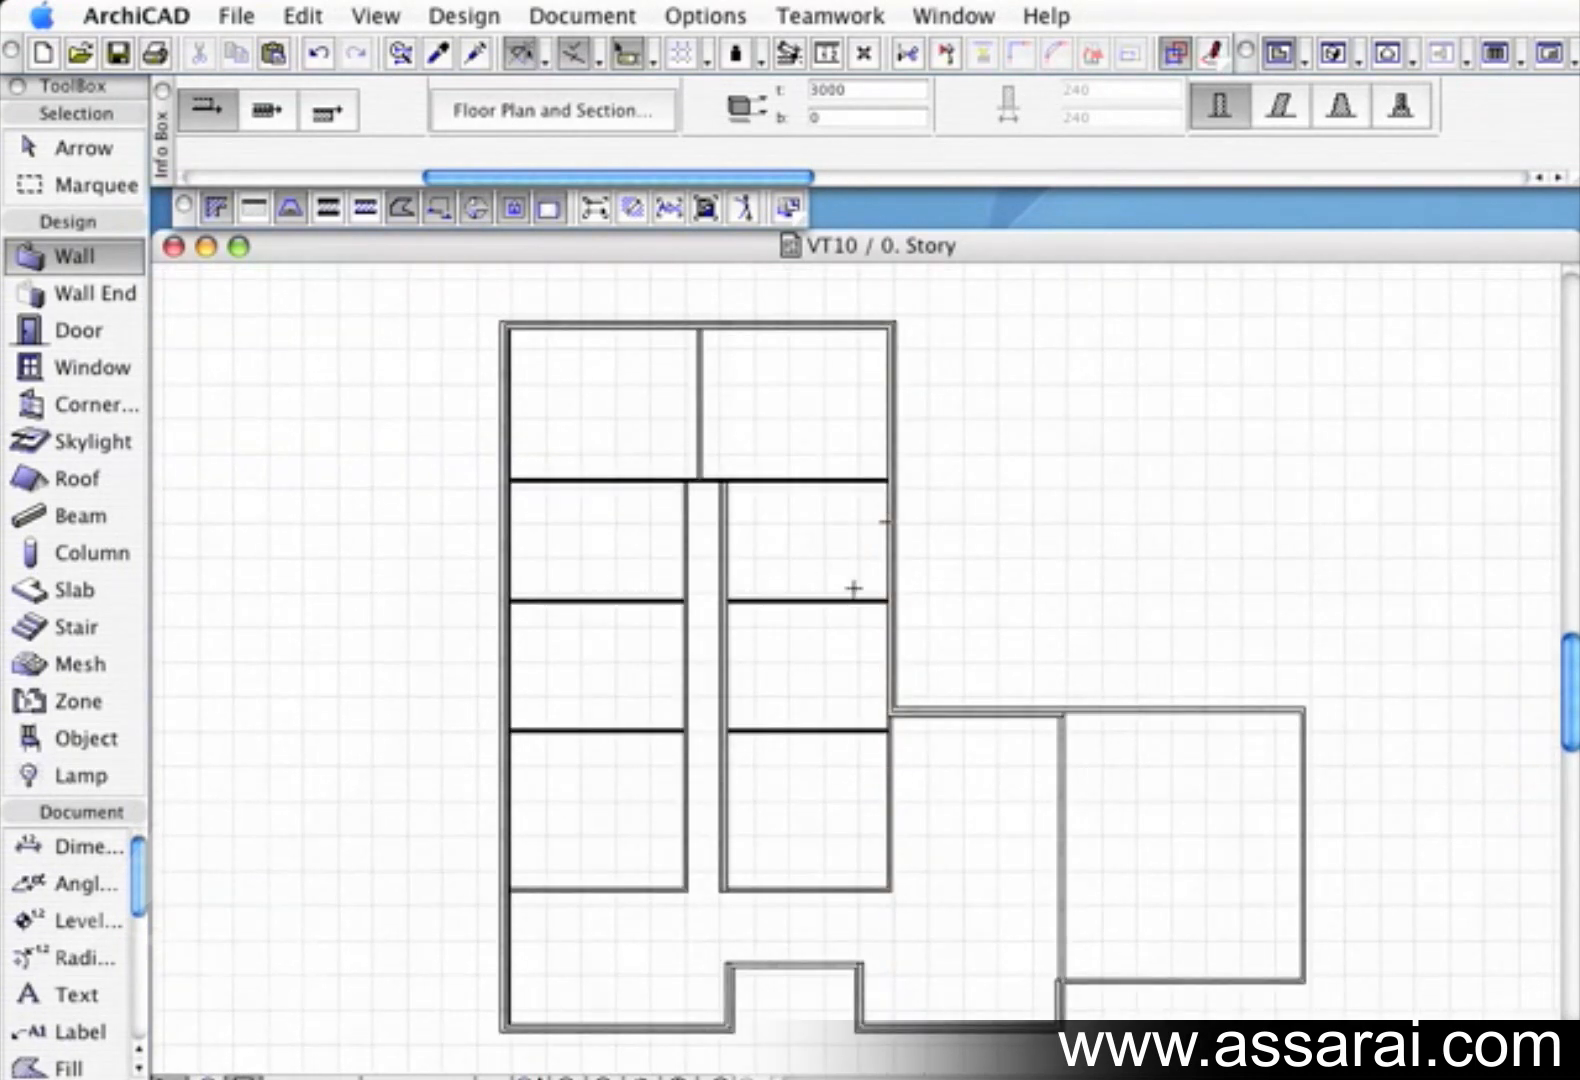